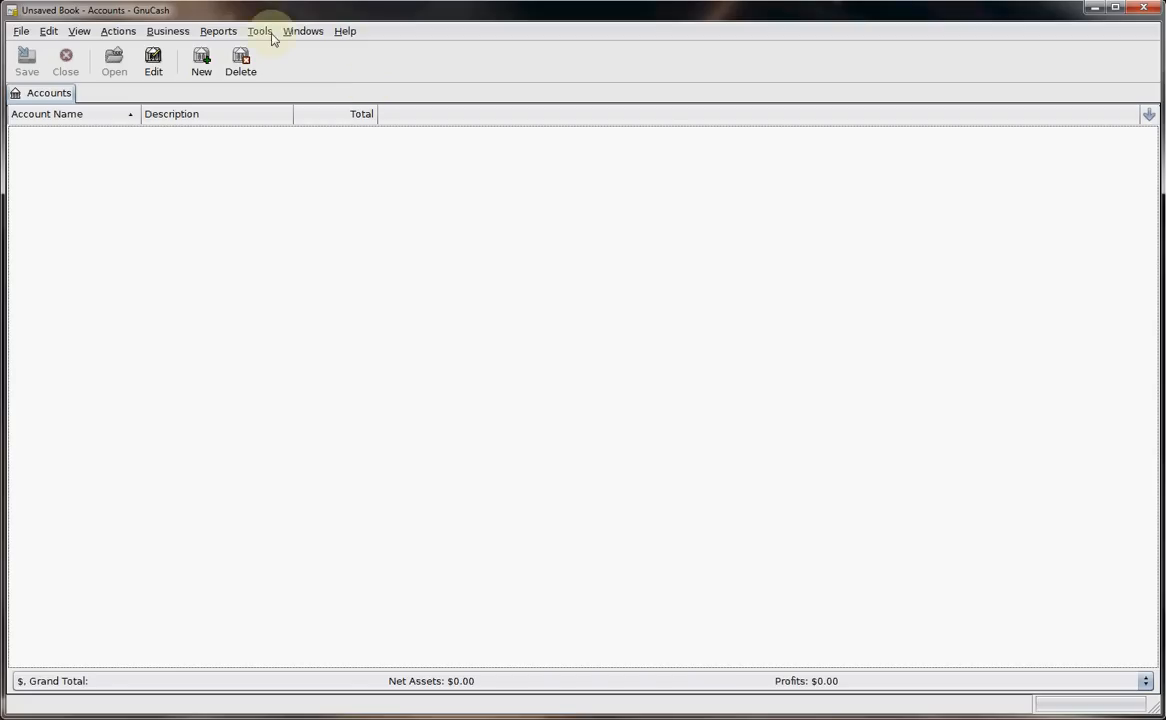
Step: Start a new accounts file, accepting USD (US Dollar) as the currency and the default new book options
click(21, 31)
click(21, 31)
click(21, 31)
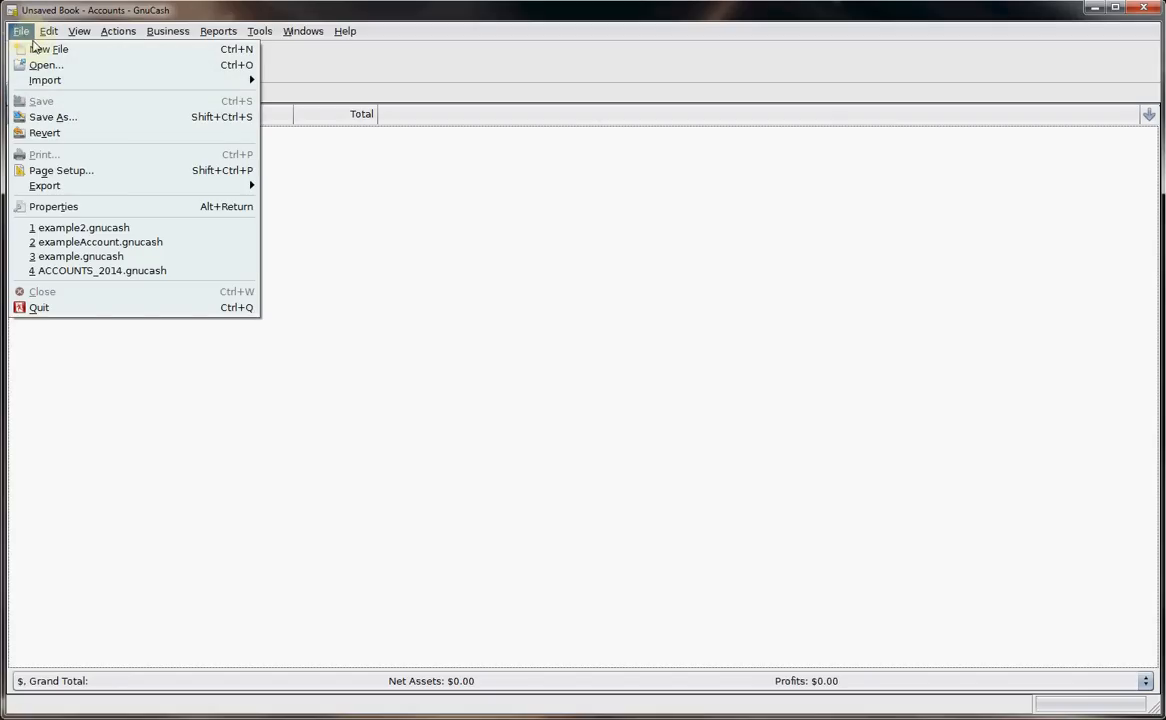
click(39, 50)
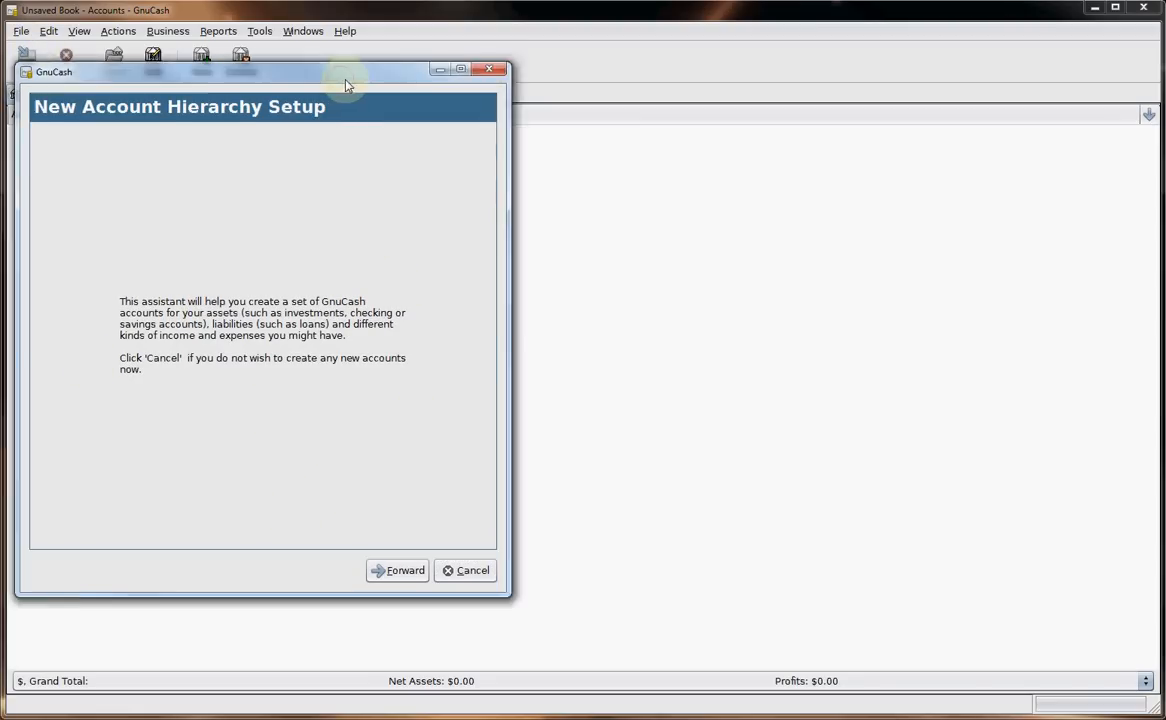
click(515, 562)
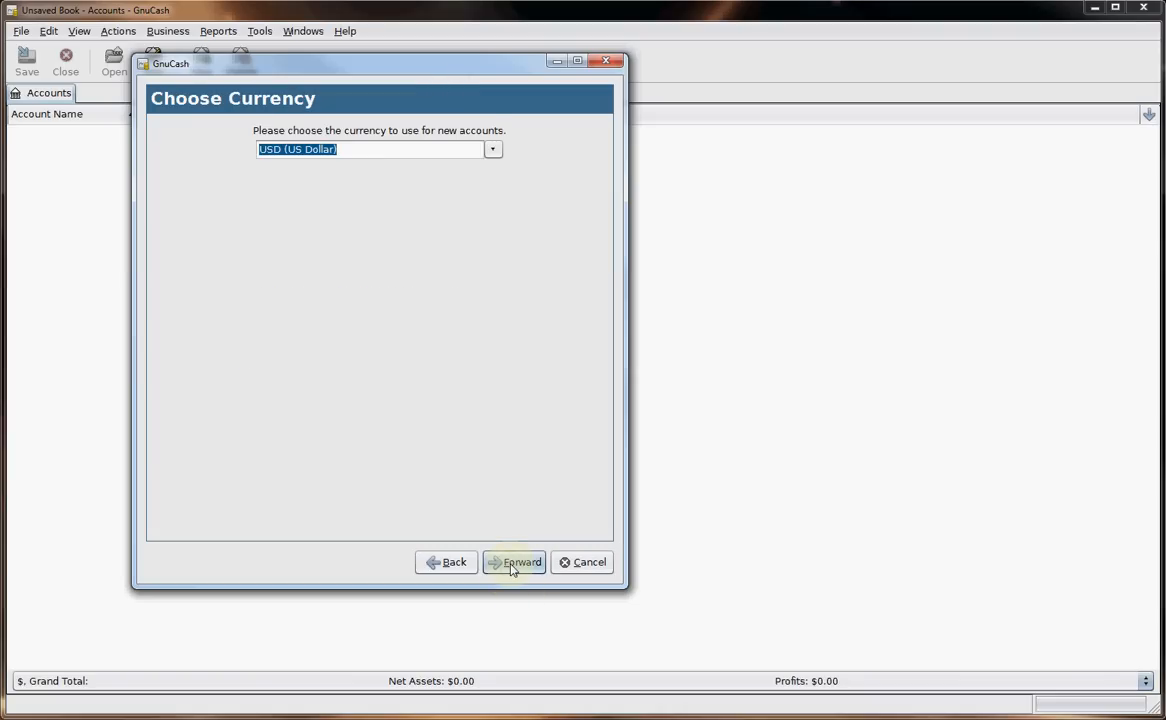
click(513, 564)
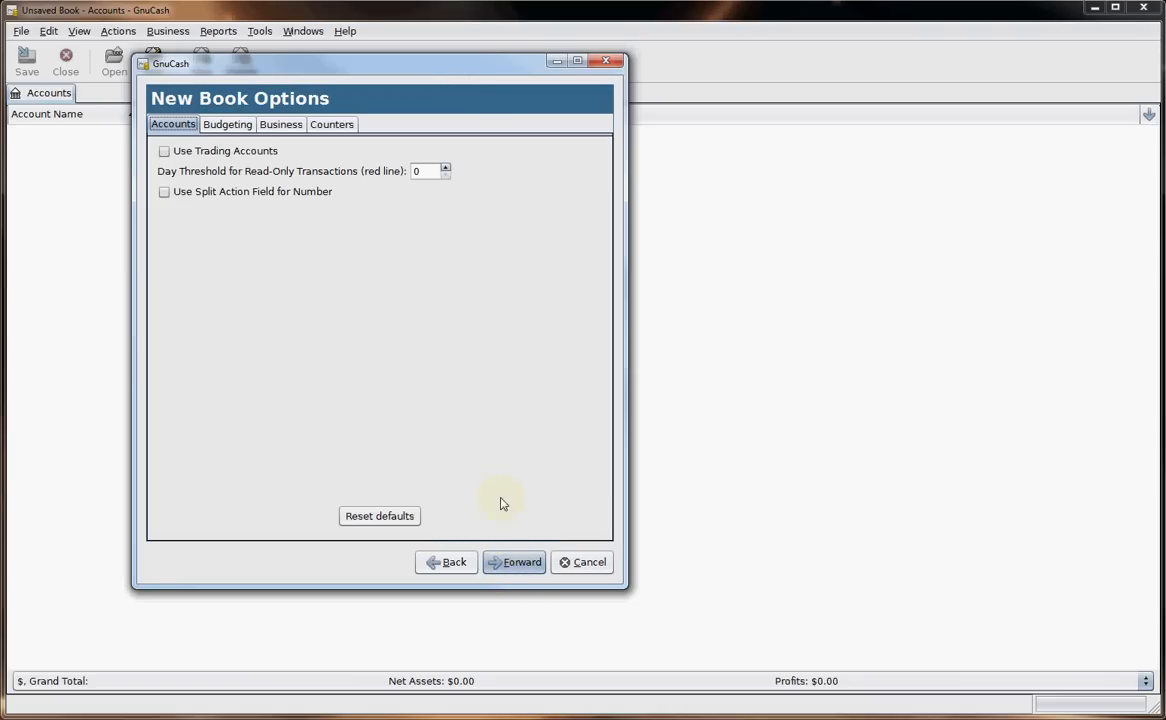
click(515, 564)
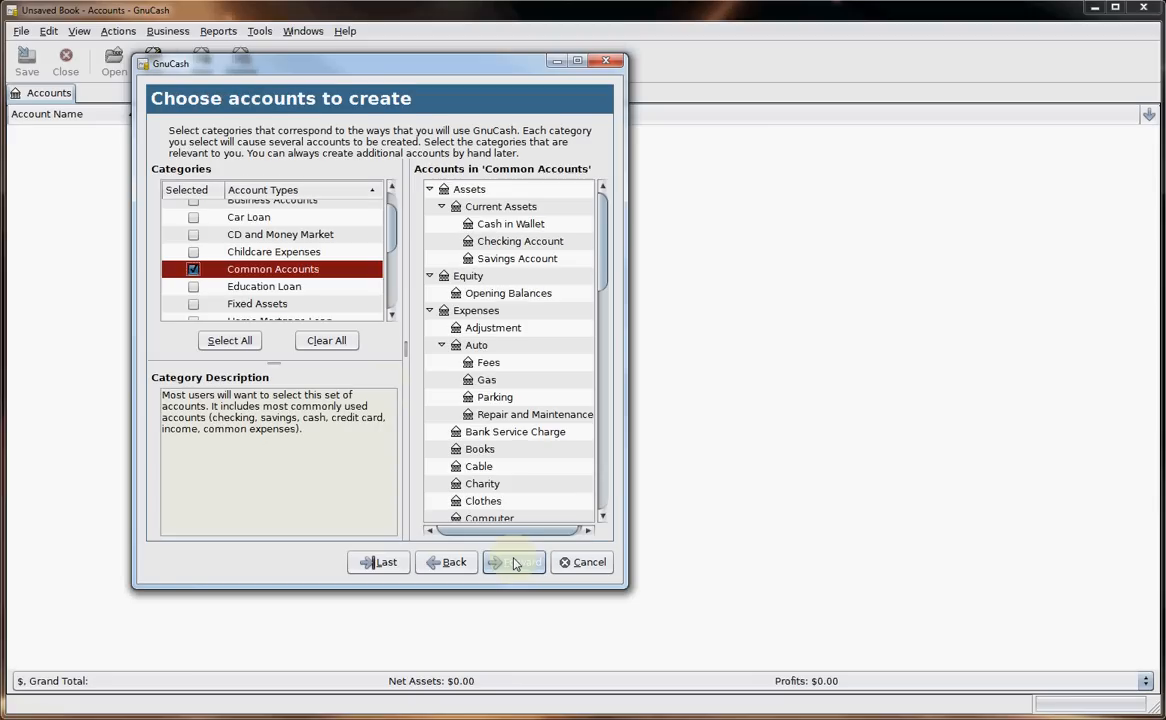
Step: Replace the Common Accounts category with A Simple Checkbook and complete the account hierarchy setup
drag(602, 254, 600, 160)
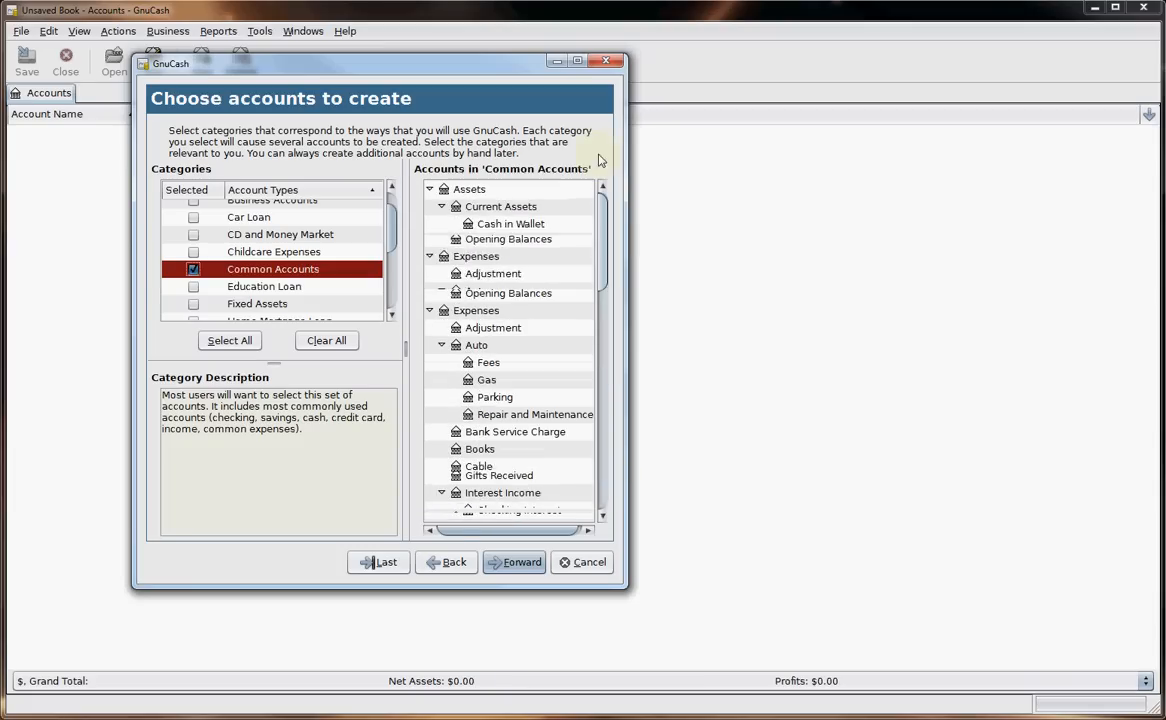
click(193, 269)
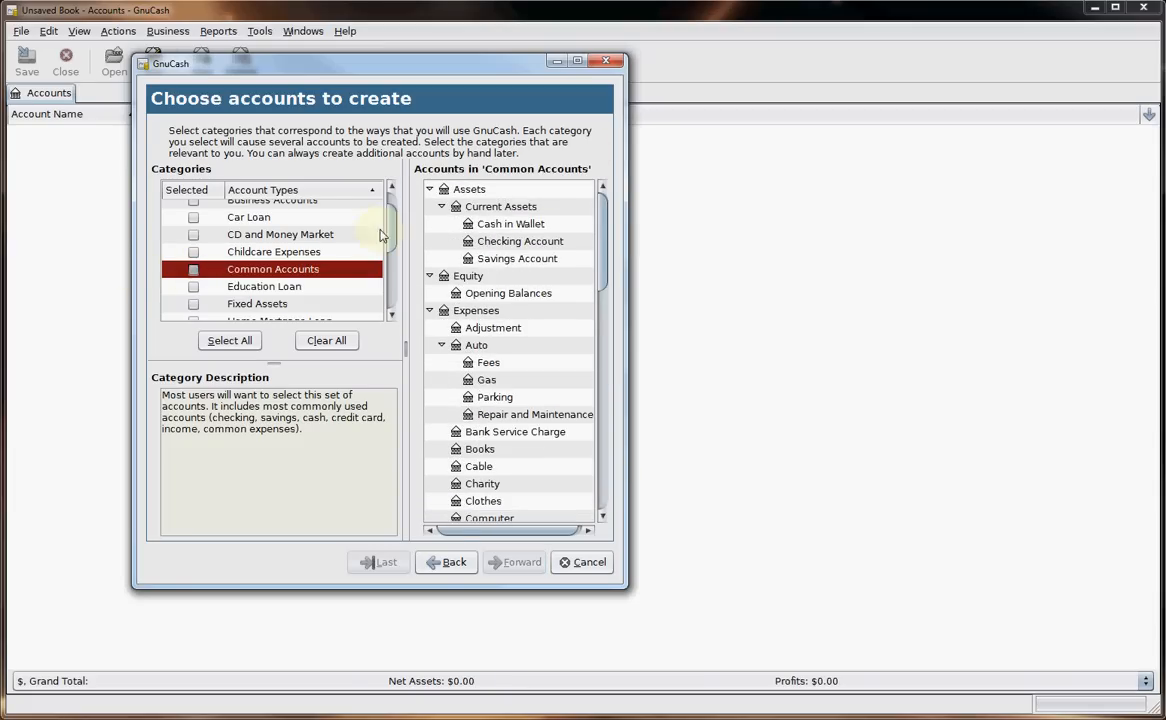
scroll(380, 235, up, 1)
click(193, 209)
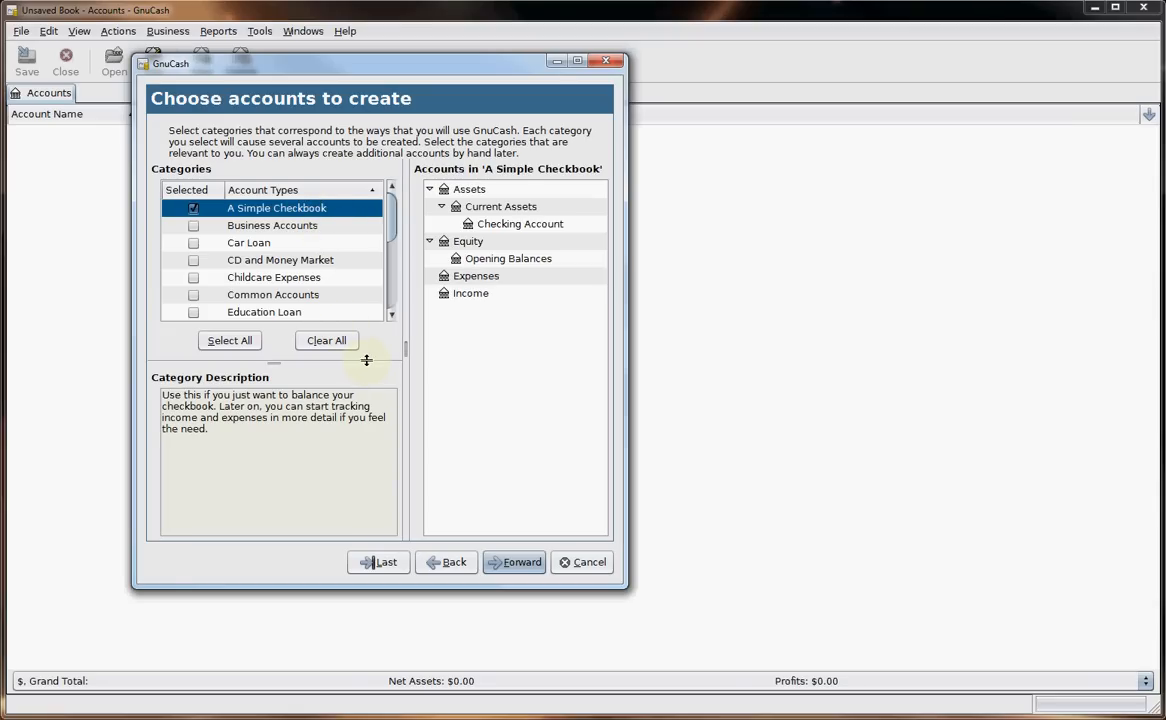
click(520, 566)
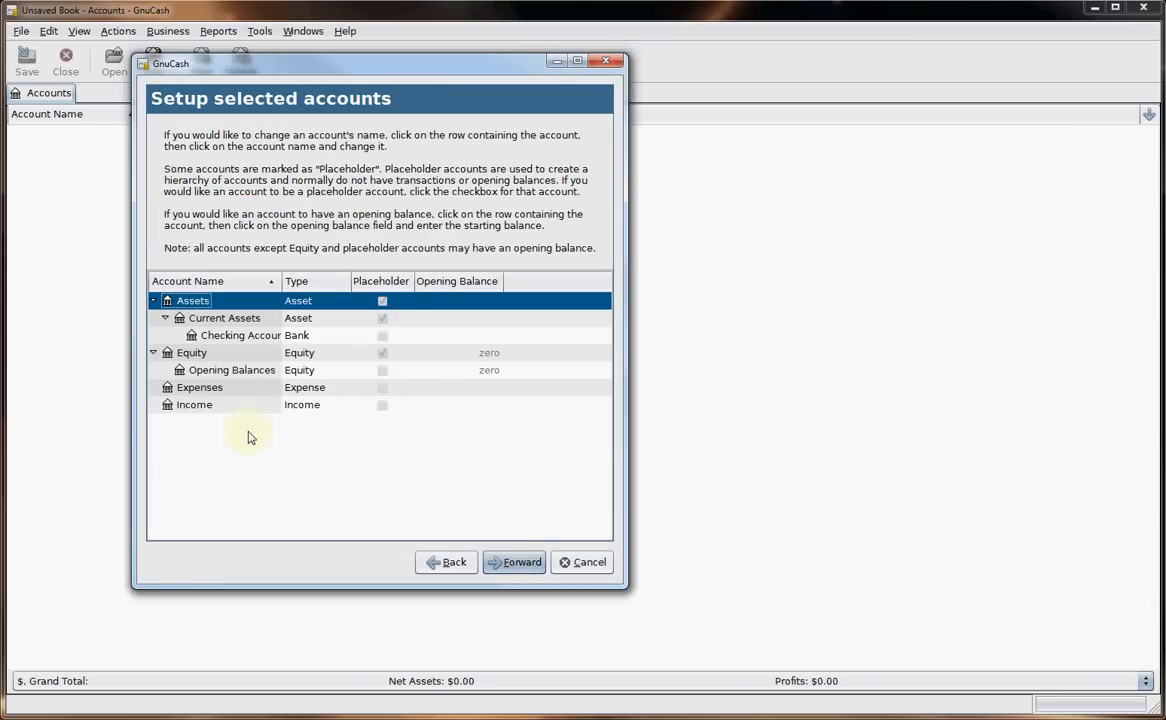
click(518, 564)
click(517, 563)
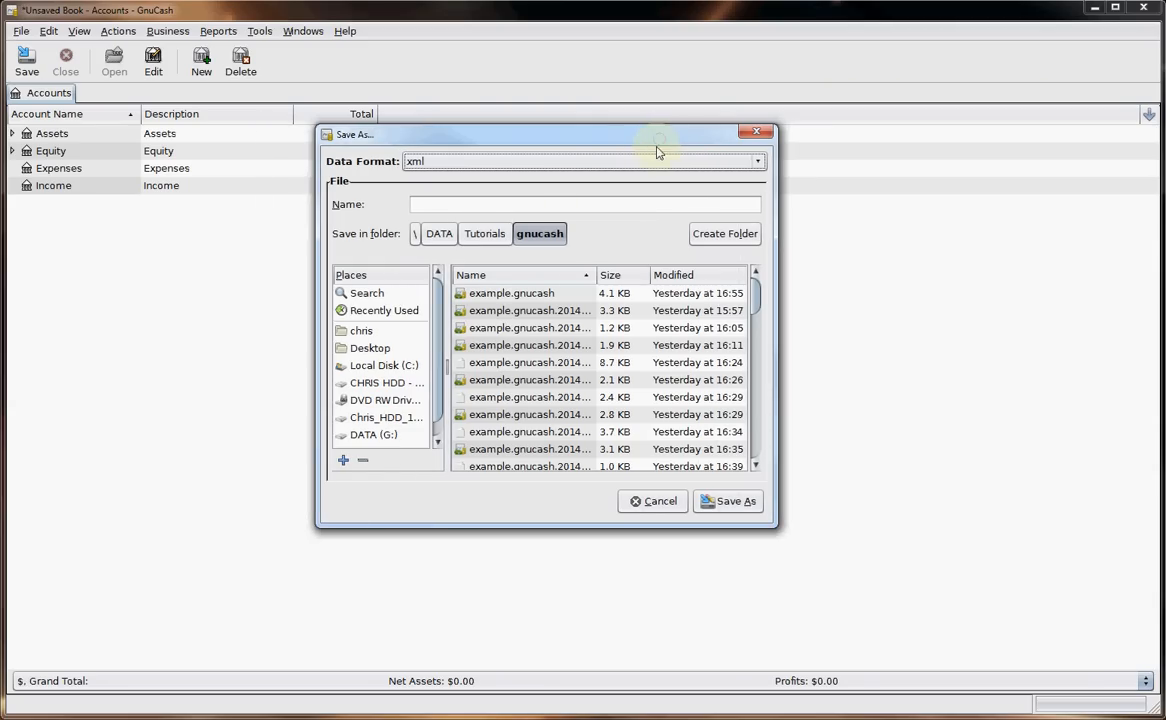
Step: Save the new book in xml format as example4 in the gnucash folder
click(571, 205)
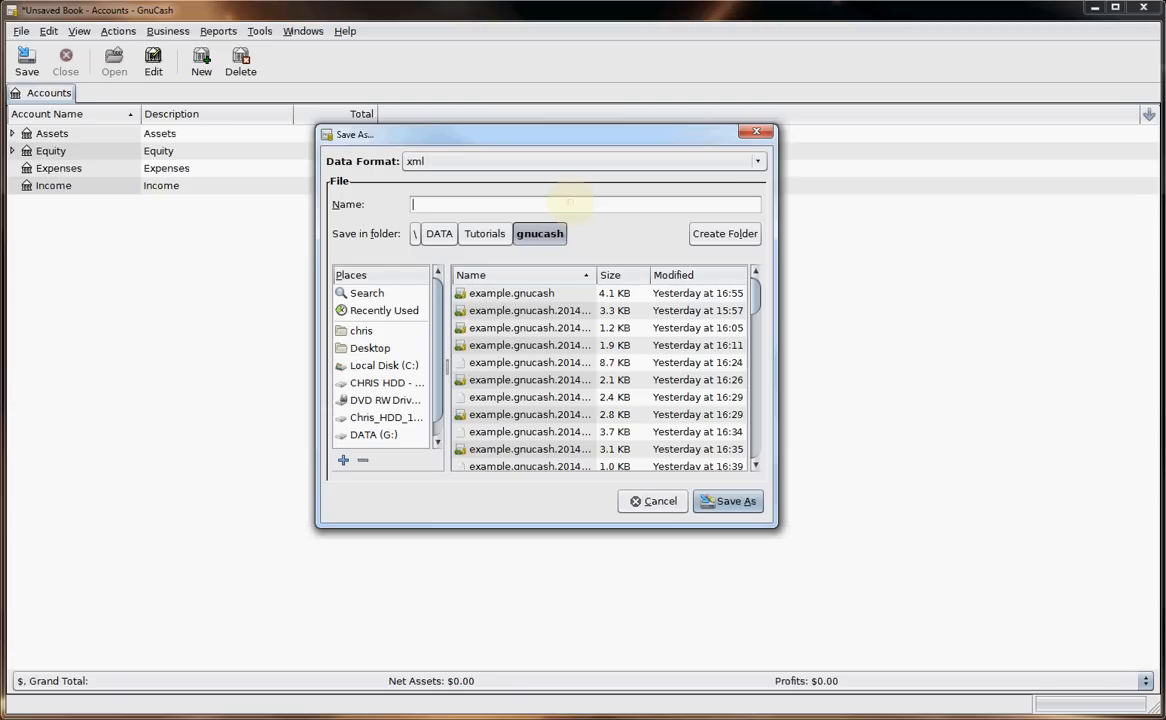
text(example4)
key(Return)
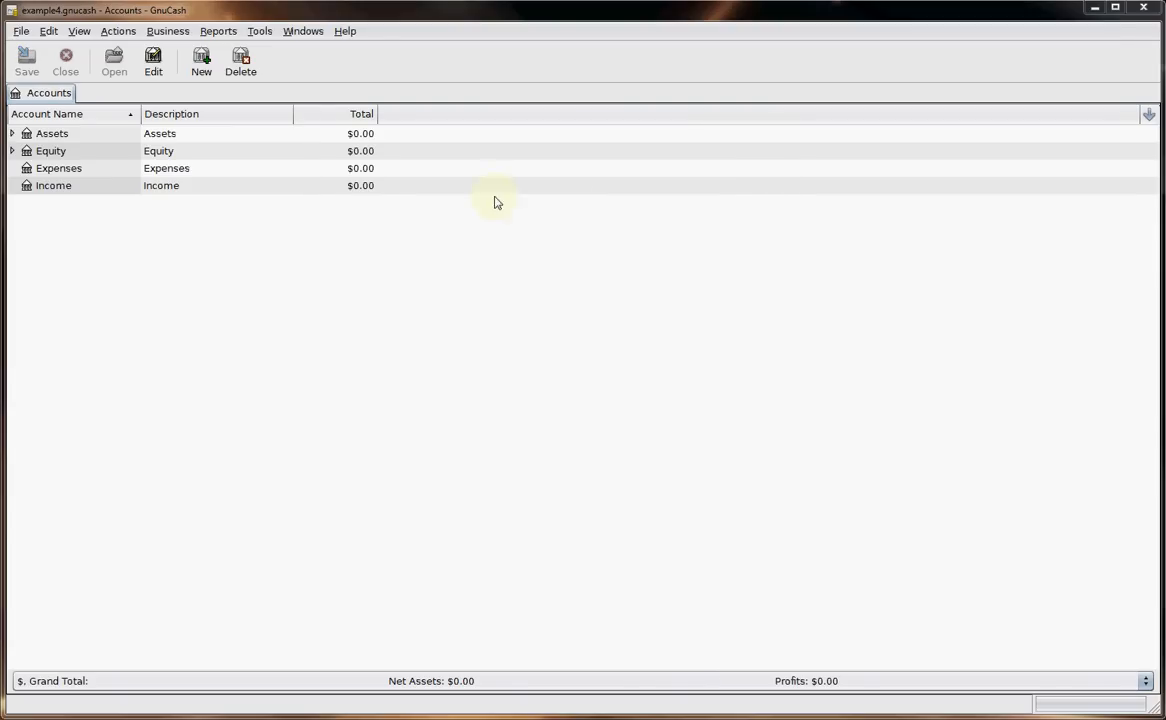
Step: Expand the Assets, Equity and Current Assets accounts and widen the account name column to fit the full names
click(13, 134)
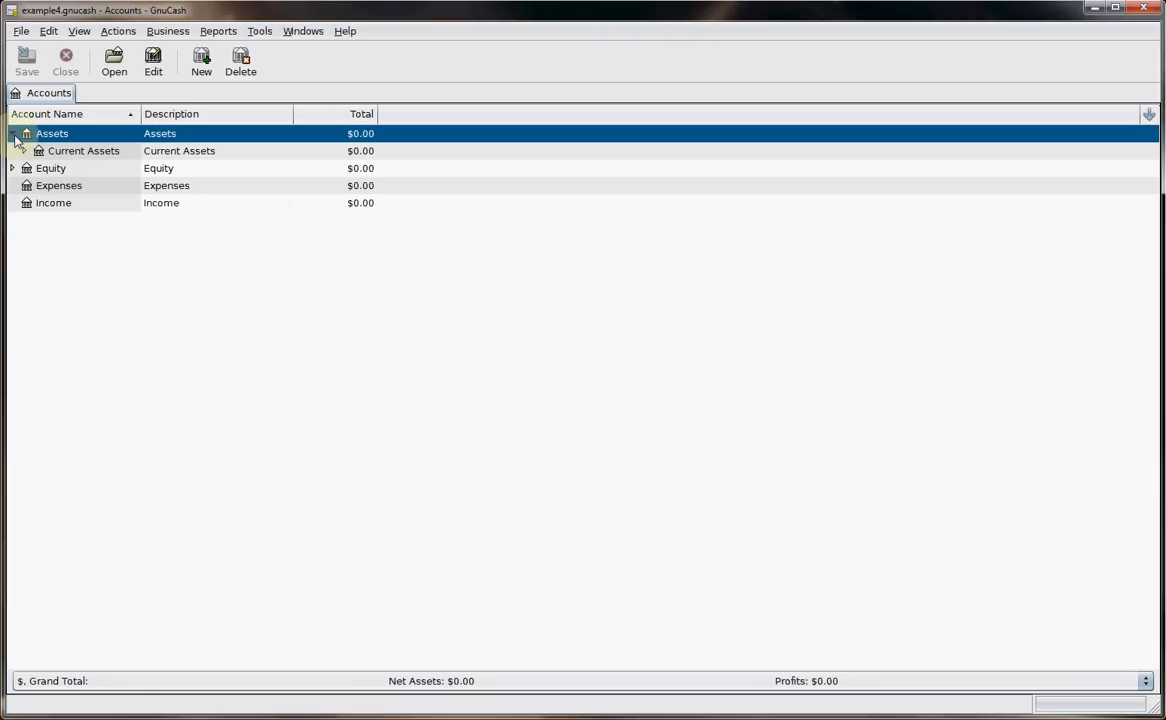
click(13, 168)
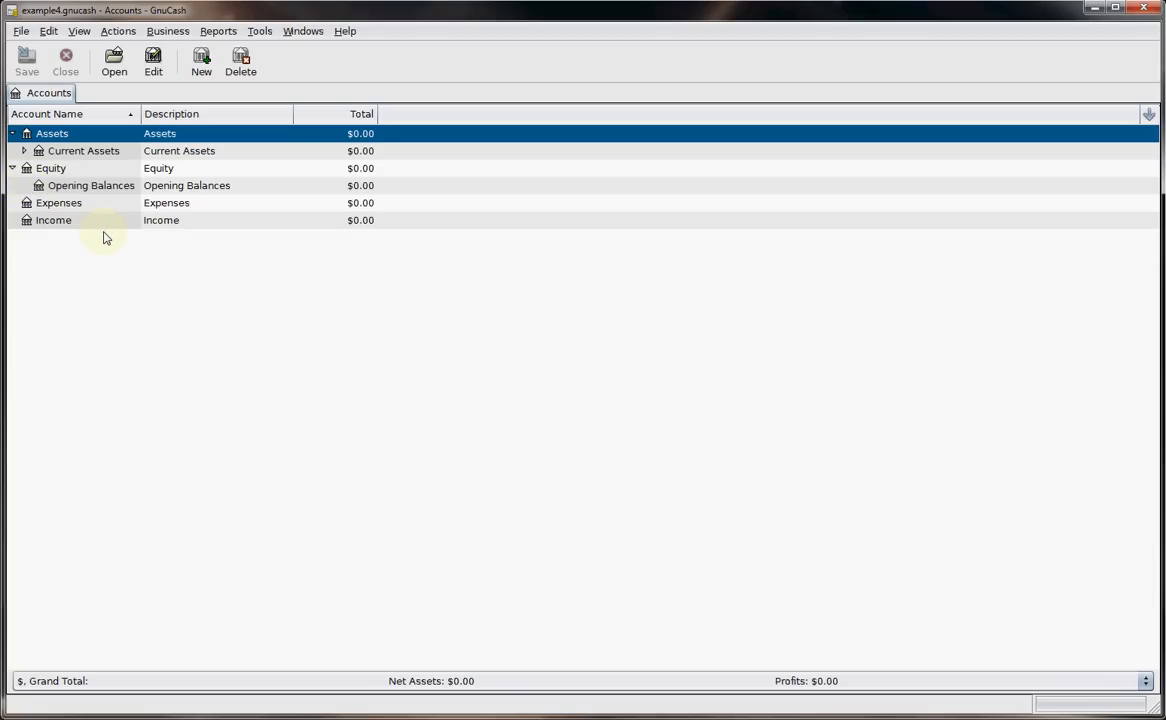
click(85, 157)
click(24, 151)
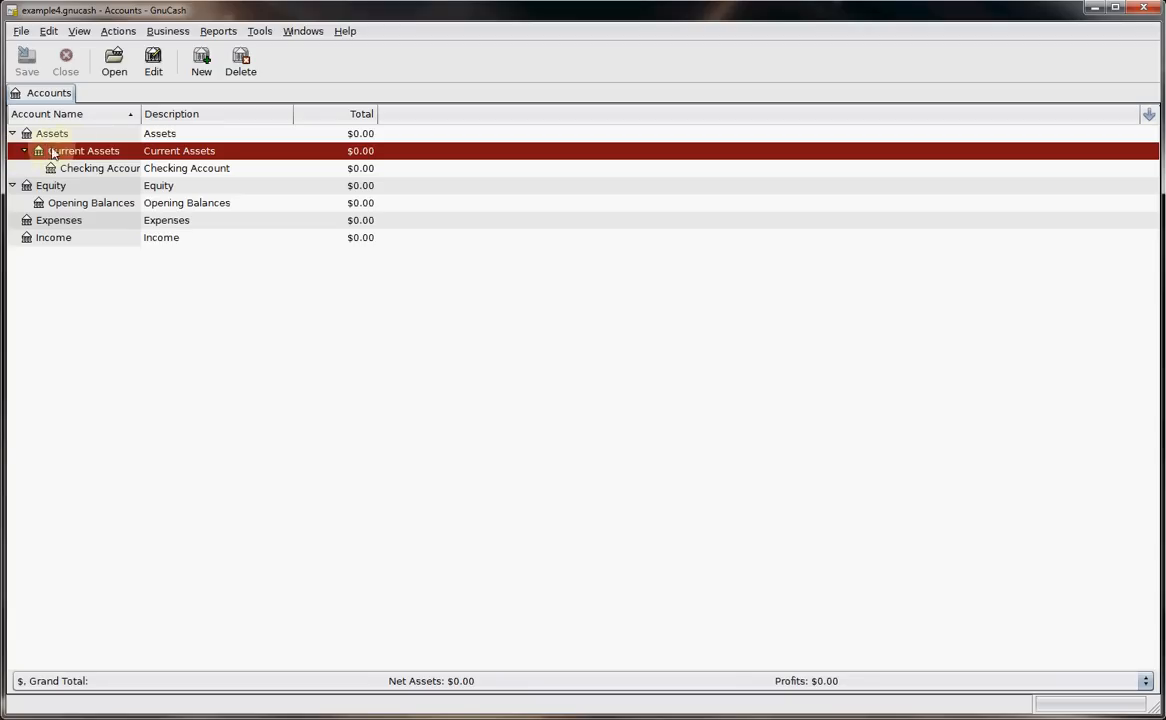
drag(142, 113, 179, 113)
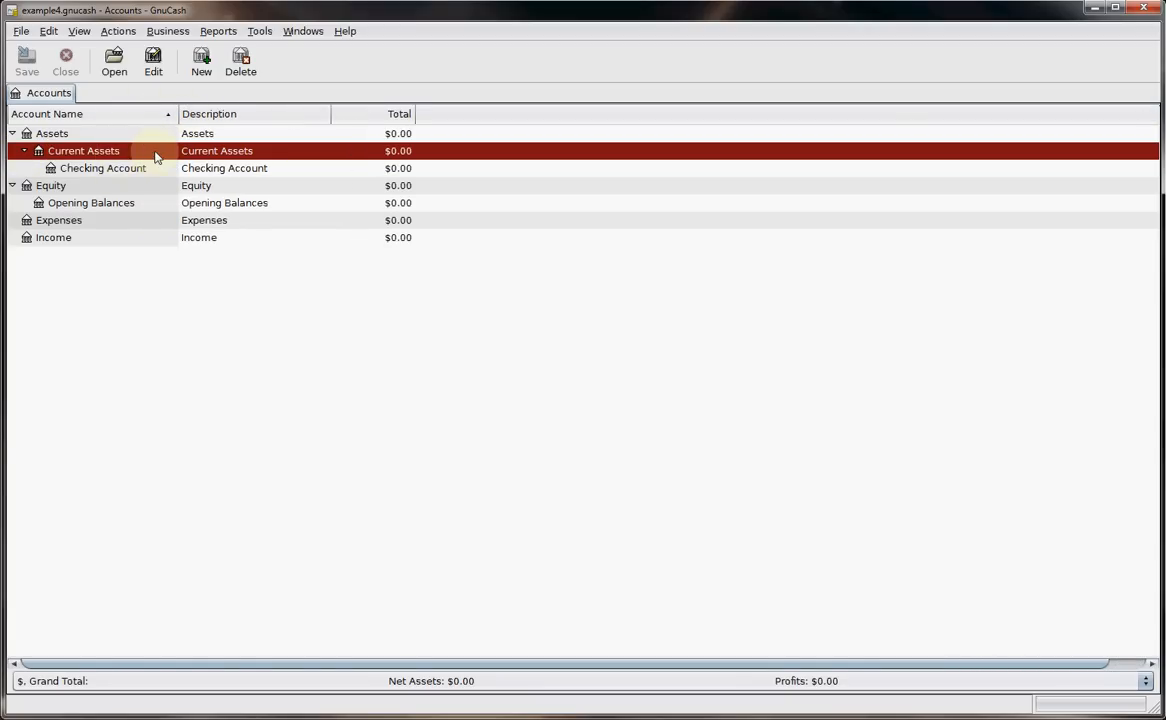
Step: Create a Savings account of type Asset under Current Assets
click(201, 62)
click(438, 255)
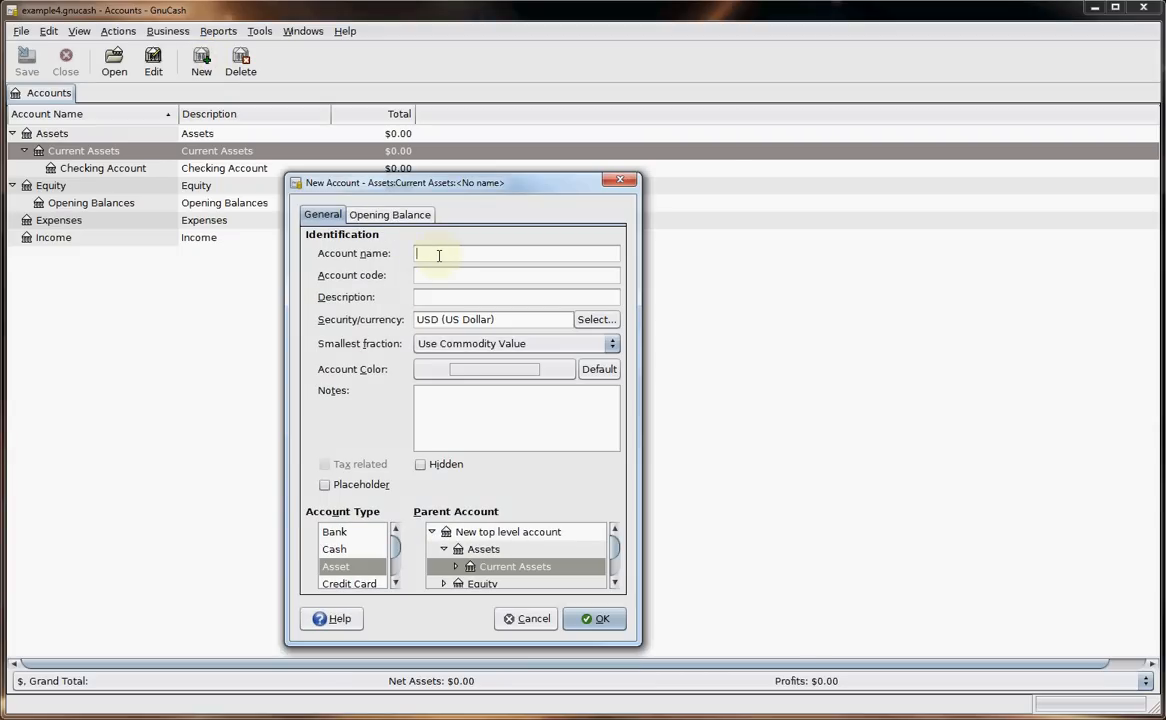
text(Savings)
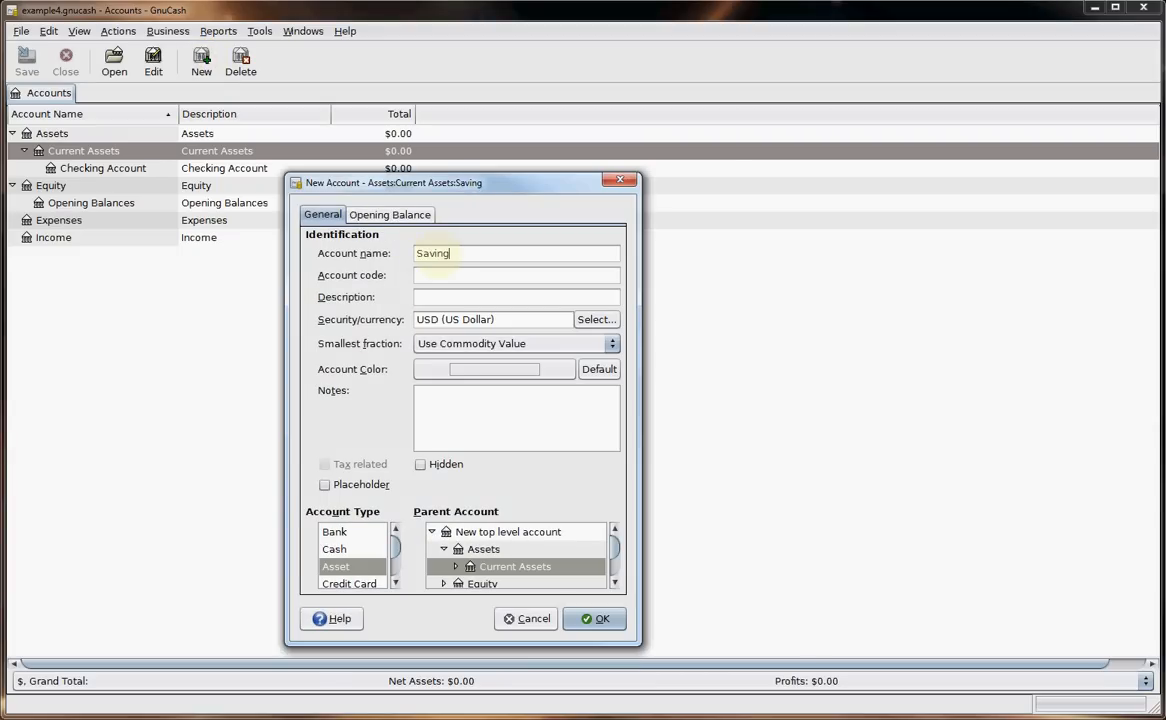
click(594, 618)
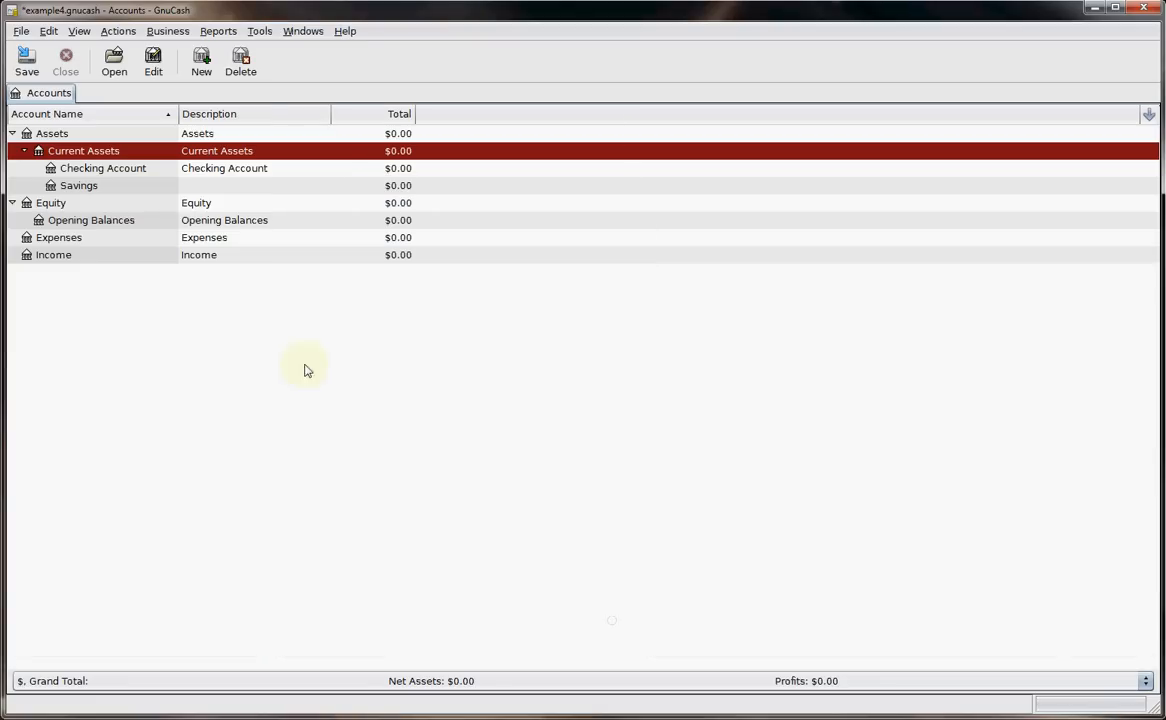
Step: Create a Cash account of type Asset under Current Assets
click(201, 62)
text(Cash)
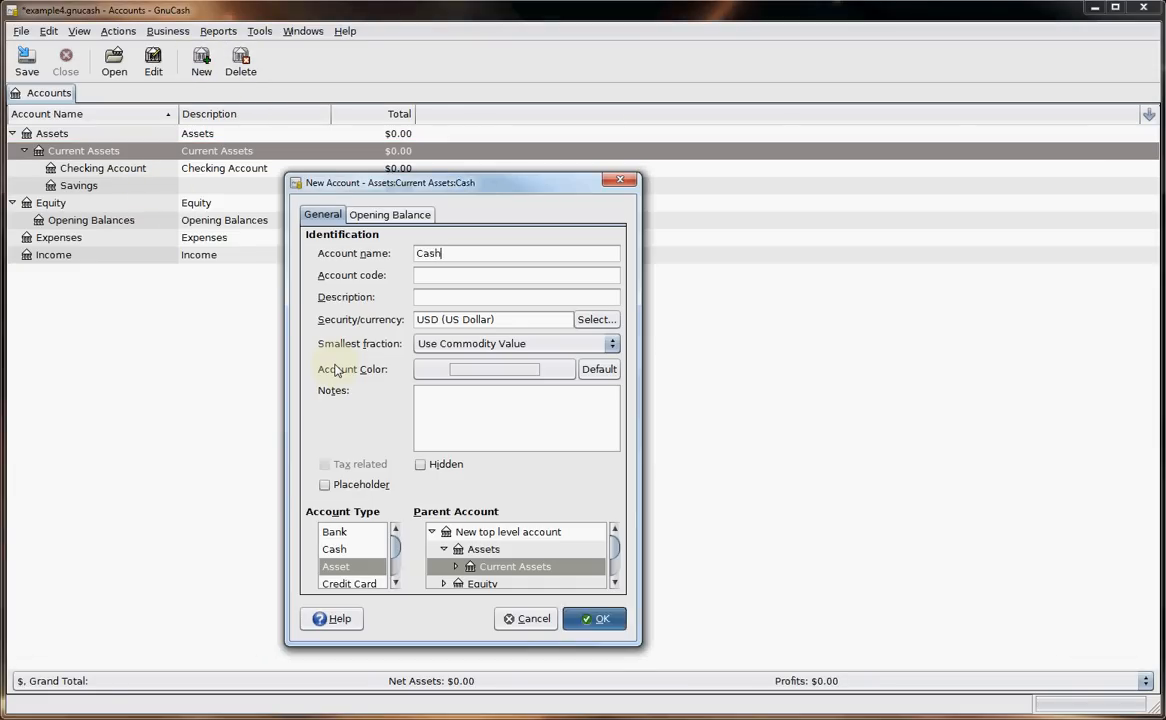
key(Return)
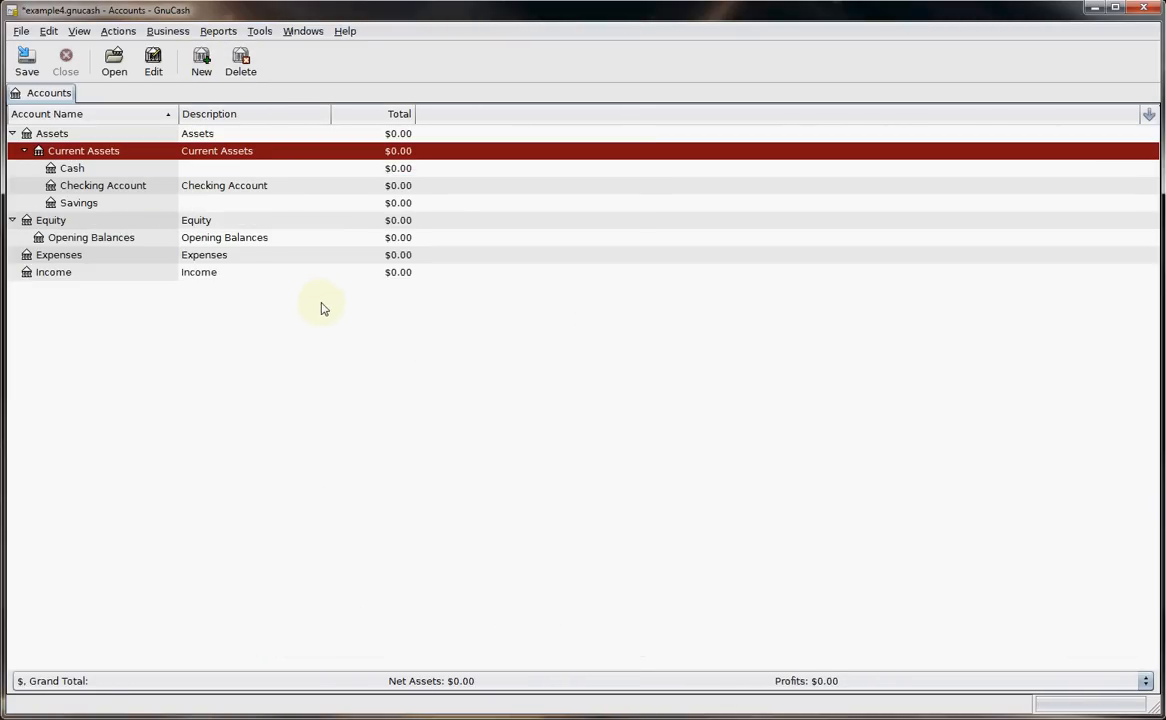
Step: Review the Cash account's general settings in the account editor and close it
click(108, 189)
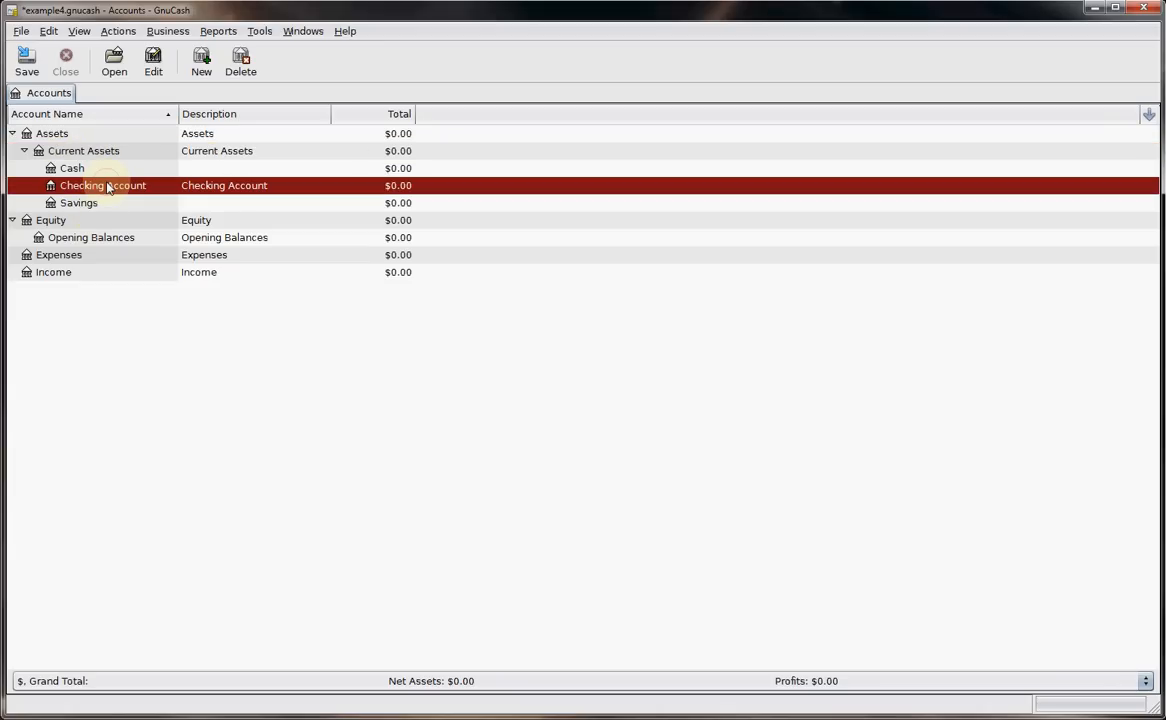
click(107, 168)
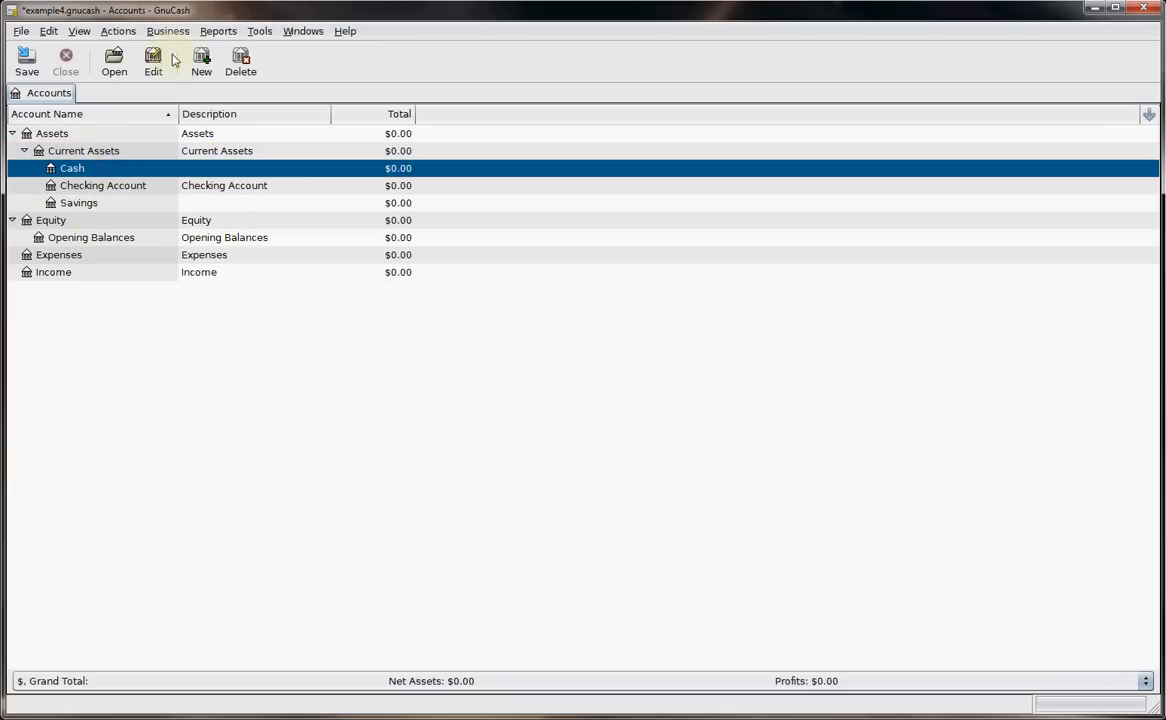
click(156, 62)
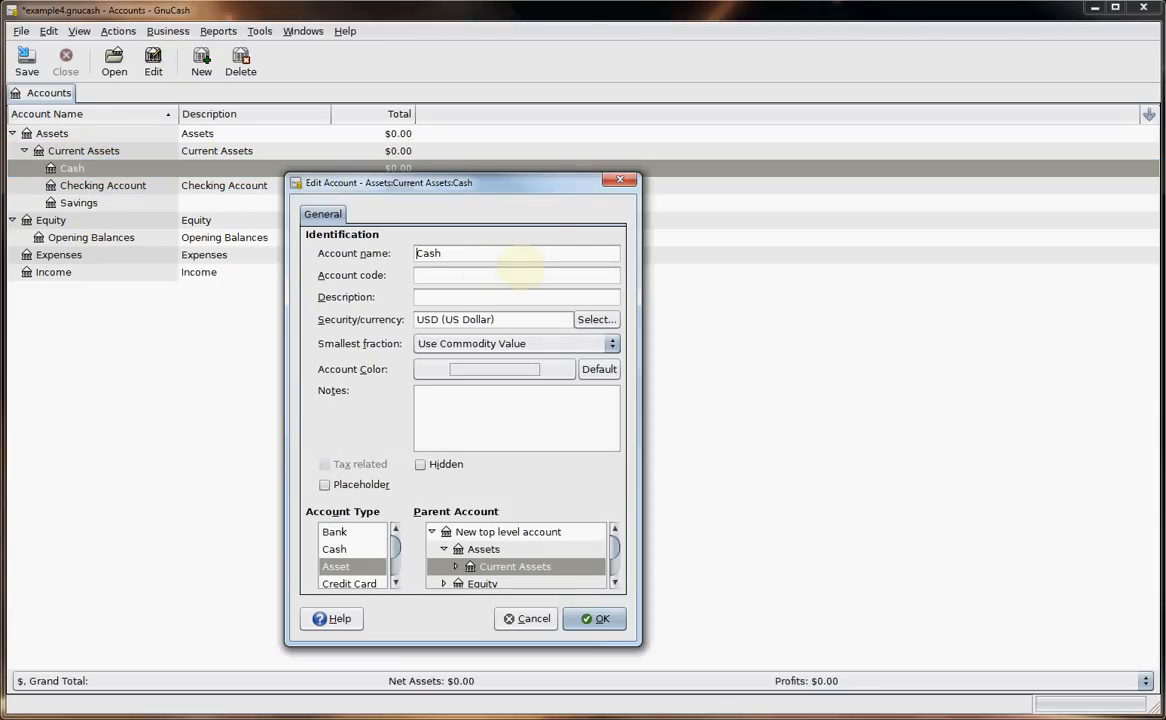
click(528, 619)
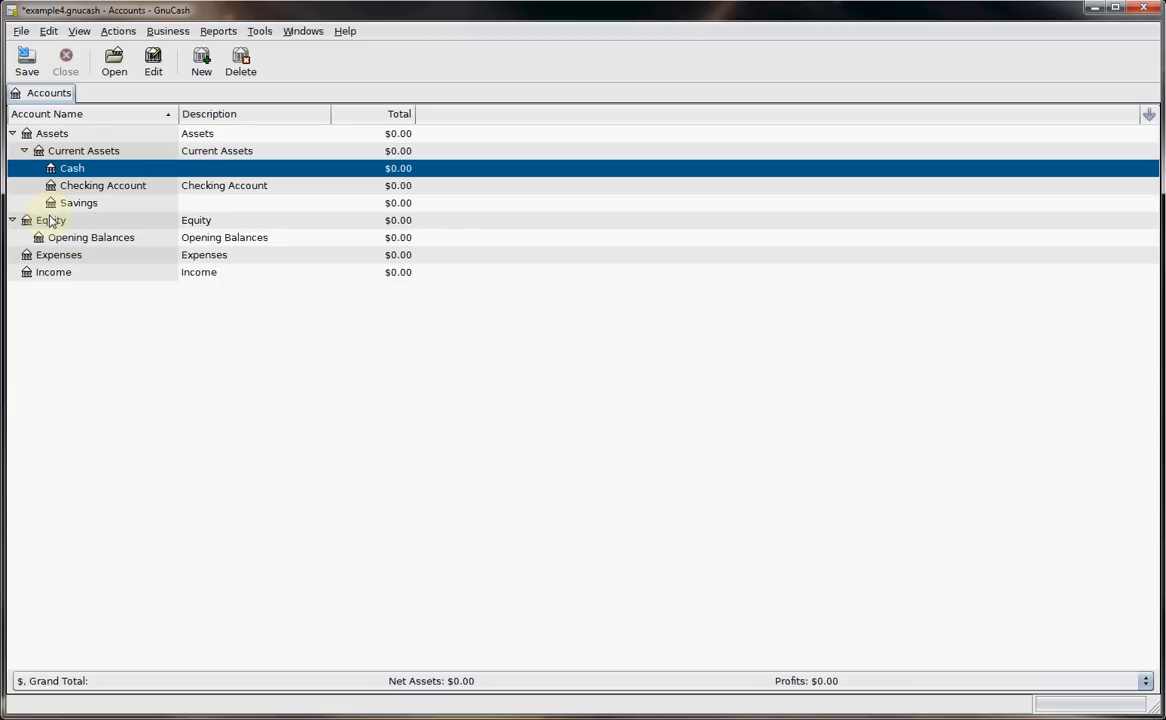
Step: Create a Bills sub-account of type Bank under Checking Account, checking its opening balance options before confirming
click(68, 185)
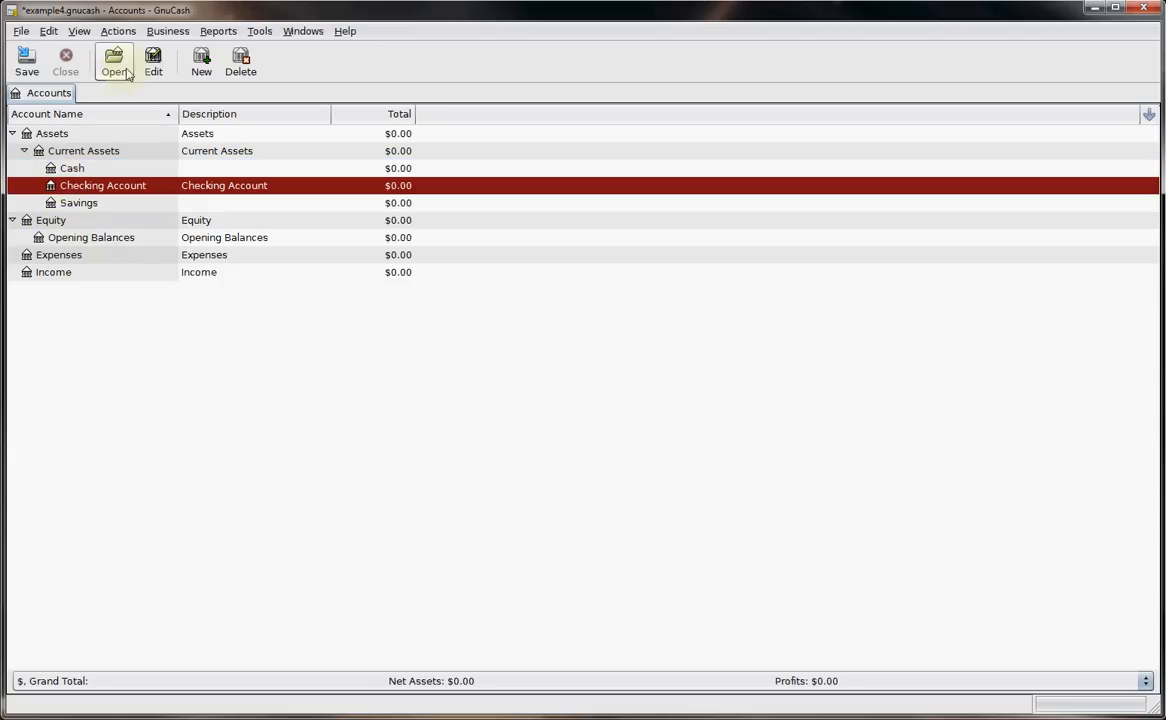
click(201, 60)
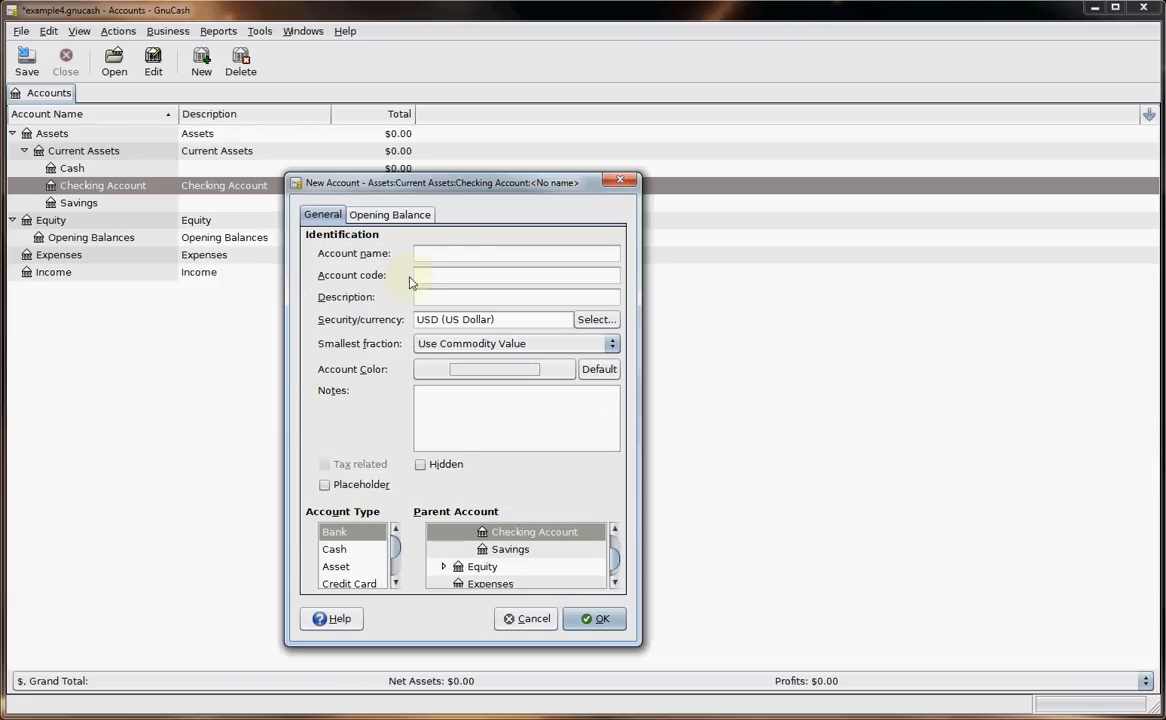
click(455, 254)
text(Bills)
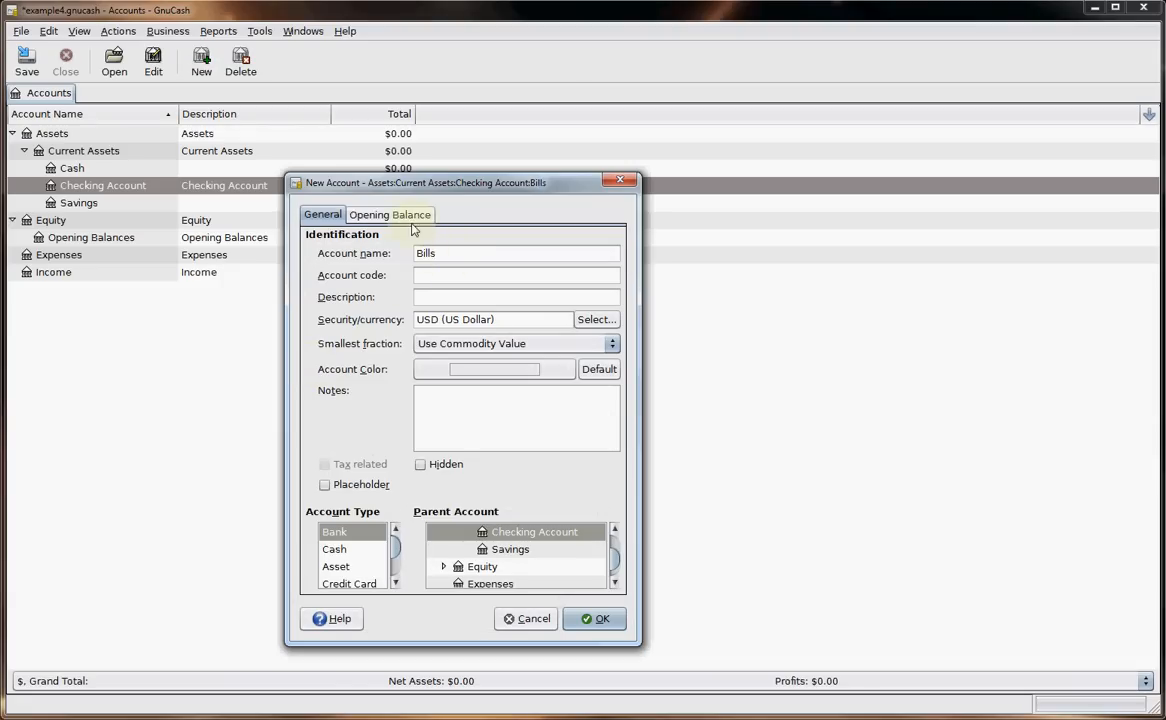
click(410, 216)
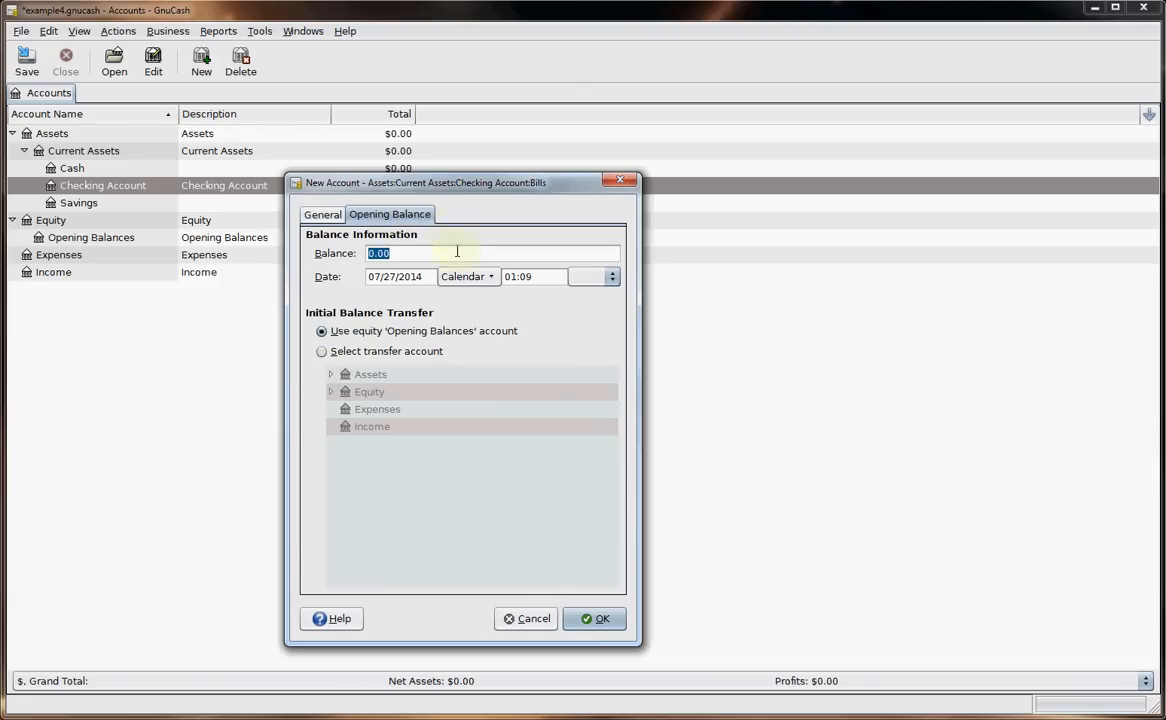
click(322, 214)
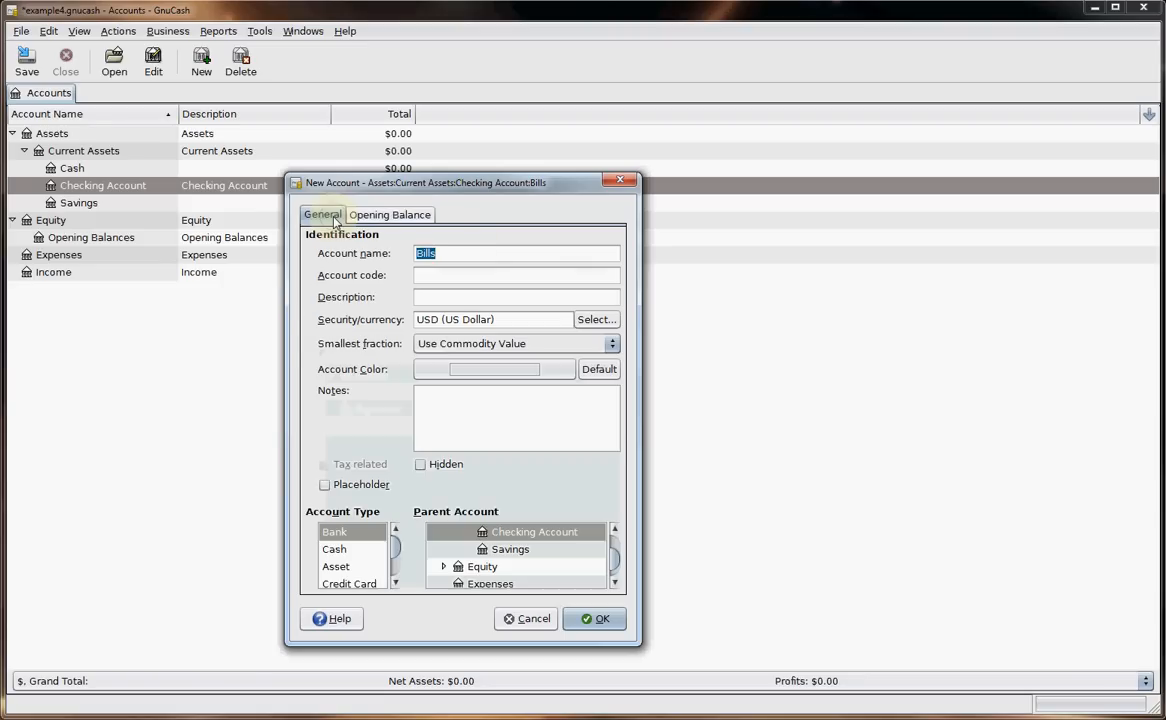
click(393, 218)
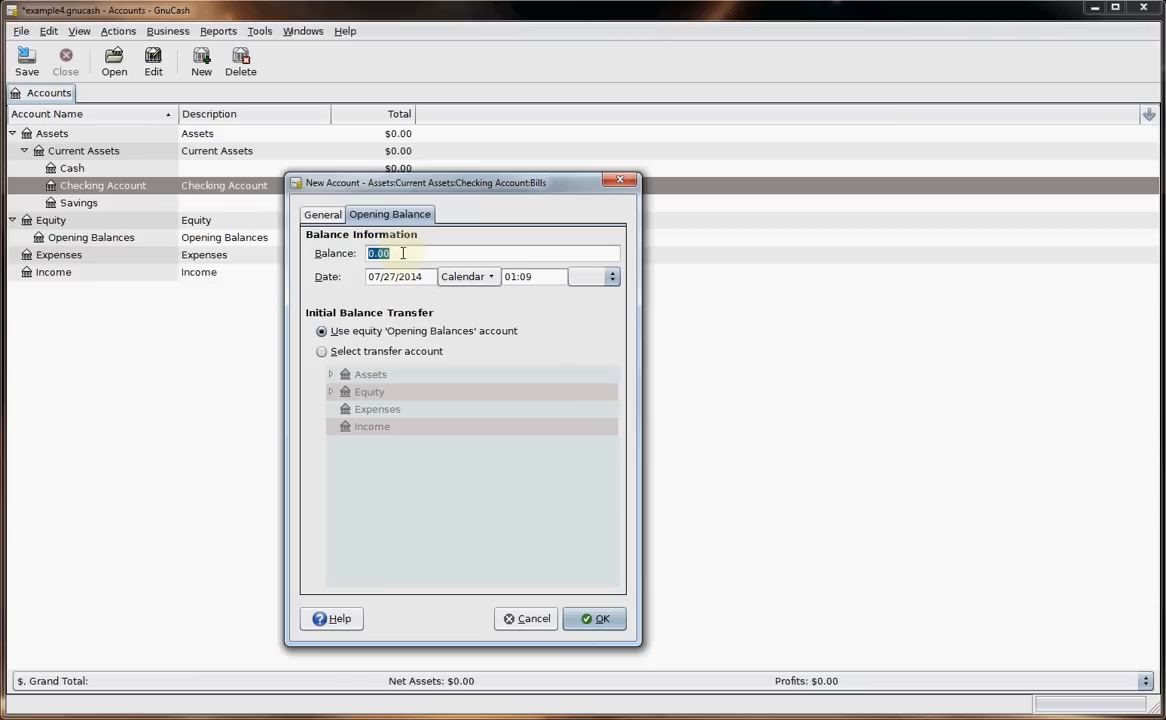
click(322, 214)
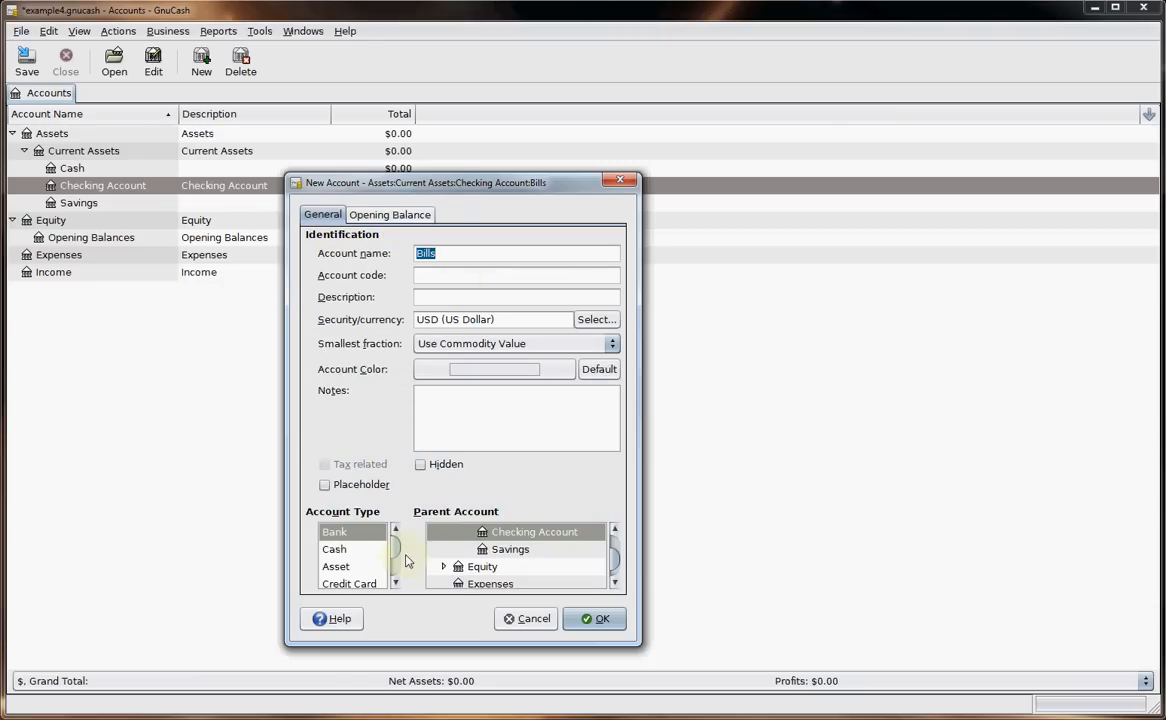
click(594, 619)
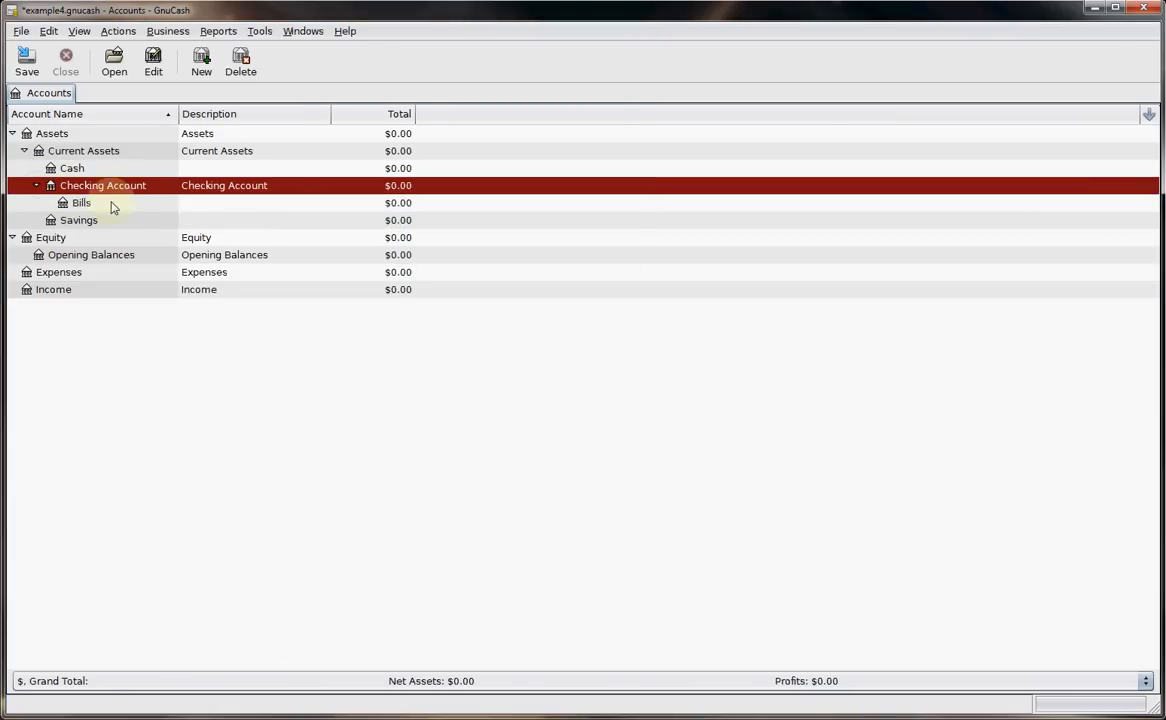
Step: Create a Car sub-account of type Bank under Checking Account
click(201, 58)
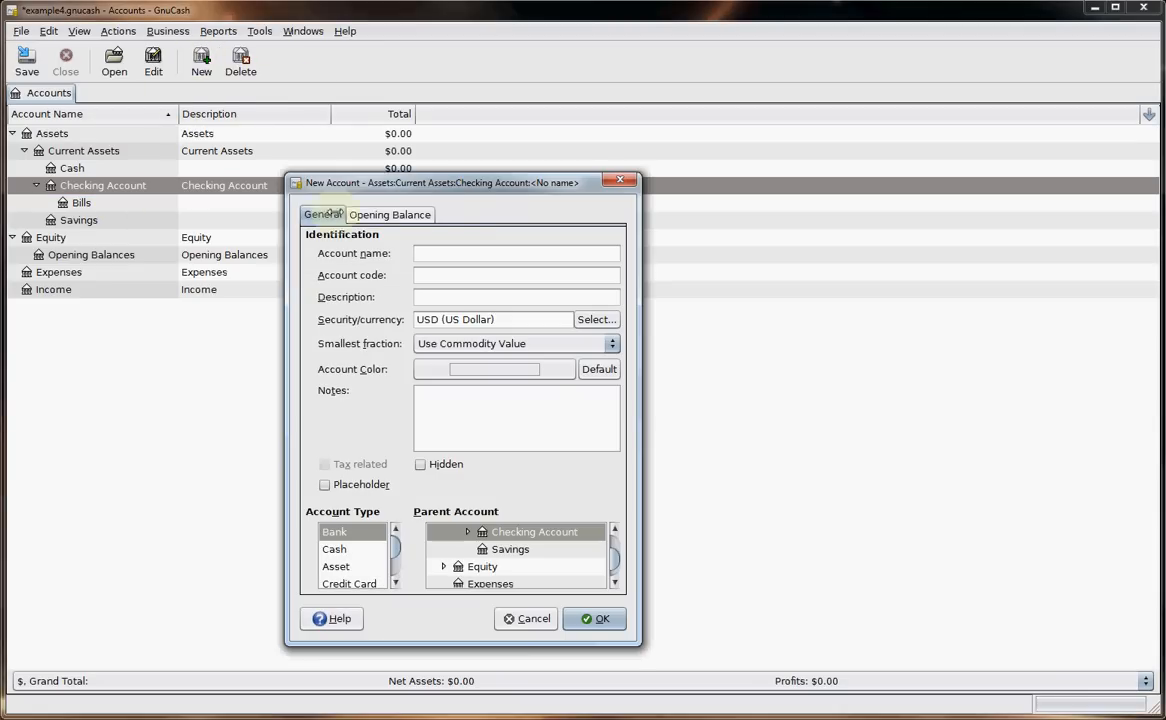
text(Car)
key(Return)
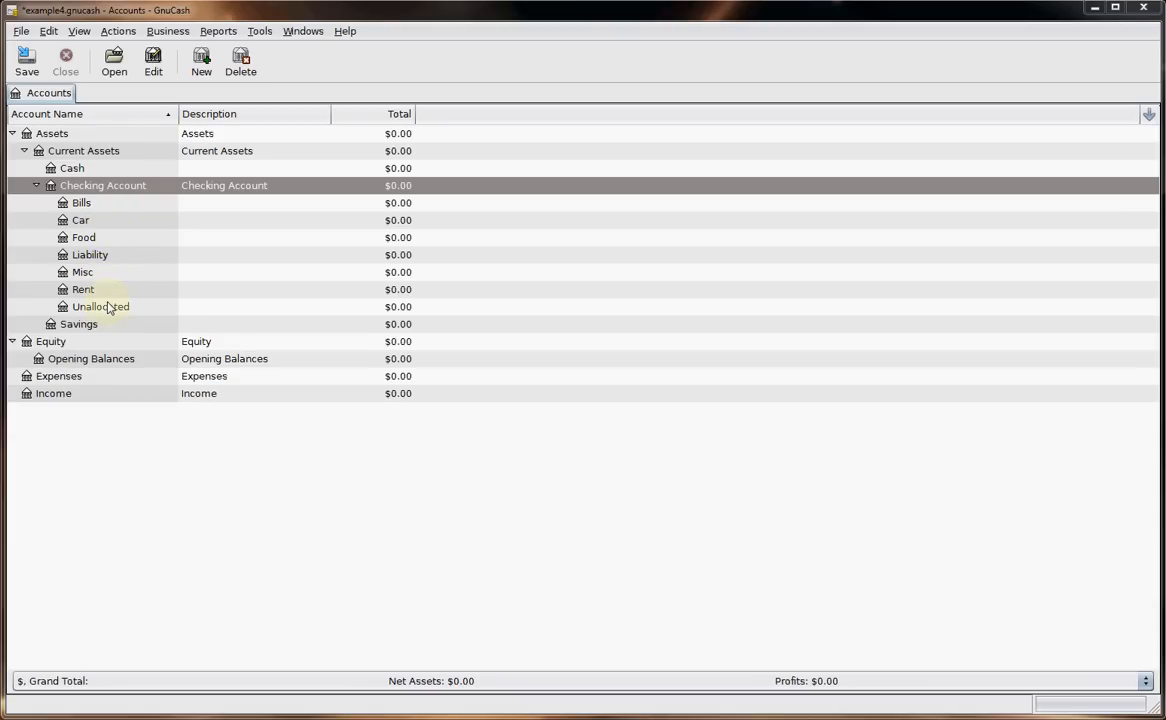
Step: Create an Insurance sub-account of type Bank under the checking account's Car account and expand Car
click(121, 224)
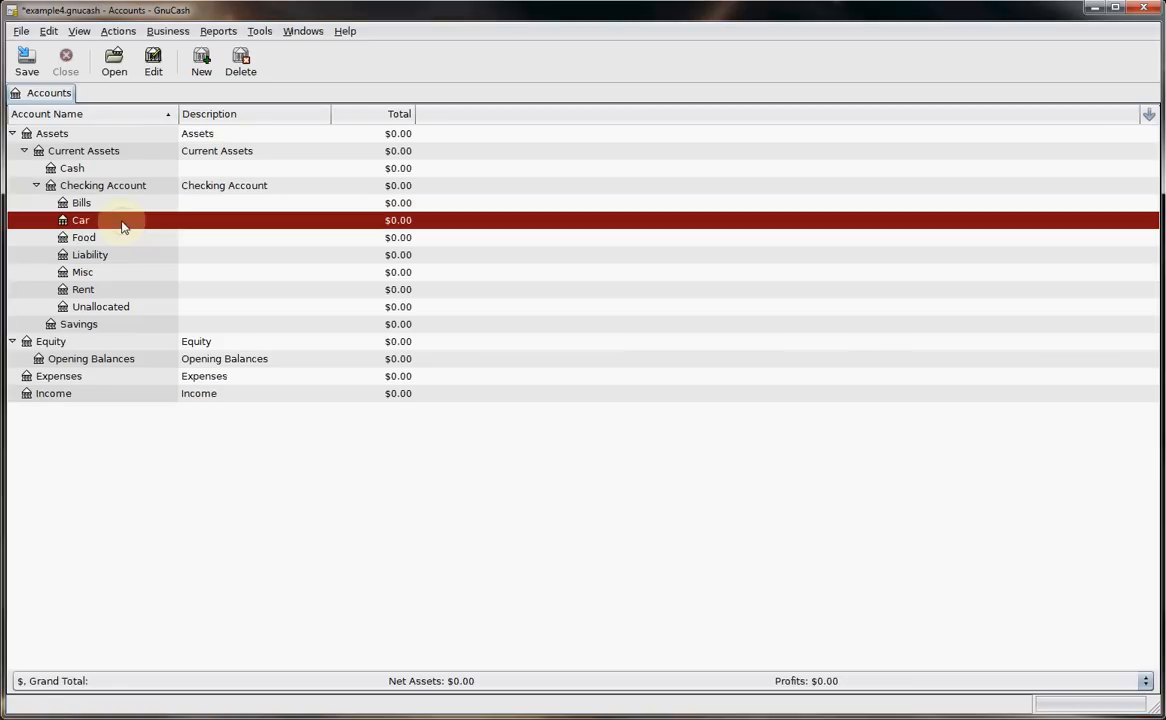
click(199, 66)
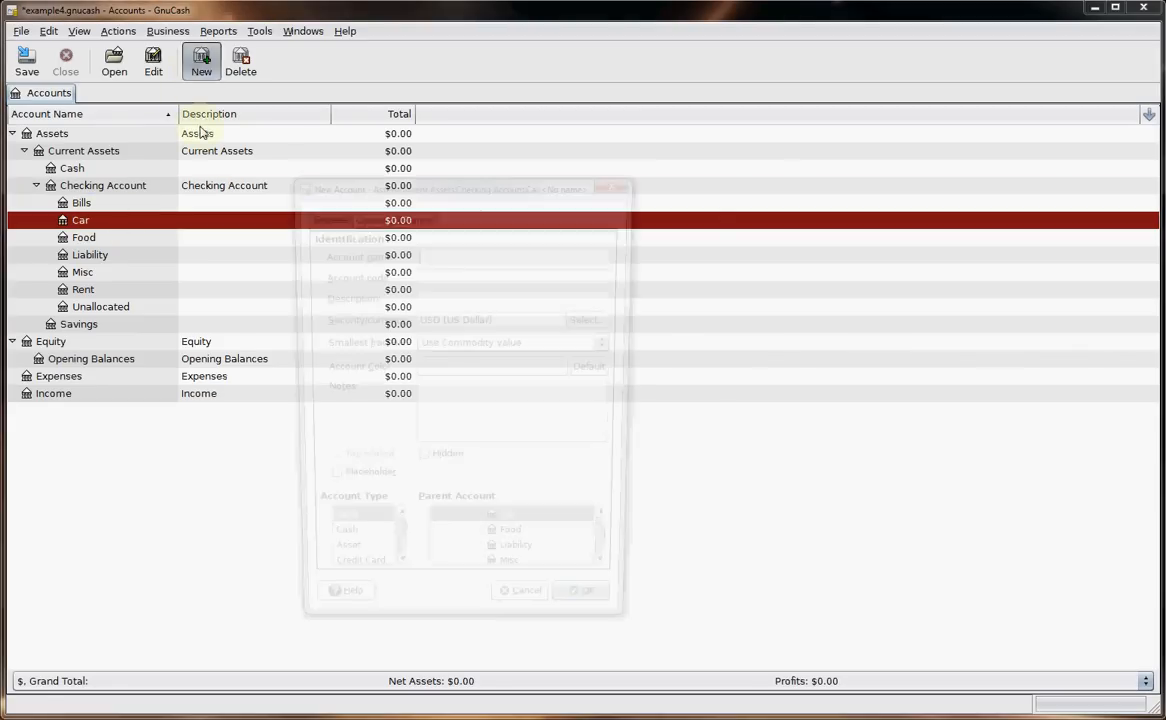
text(Insurance)
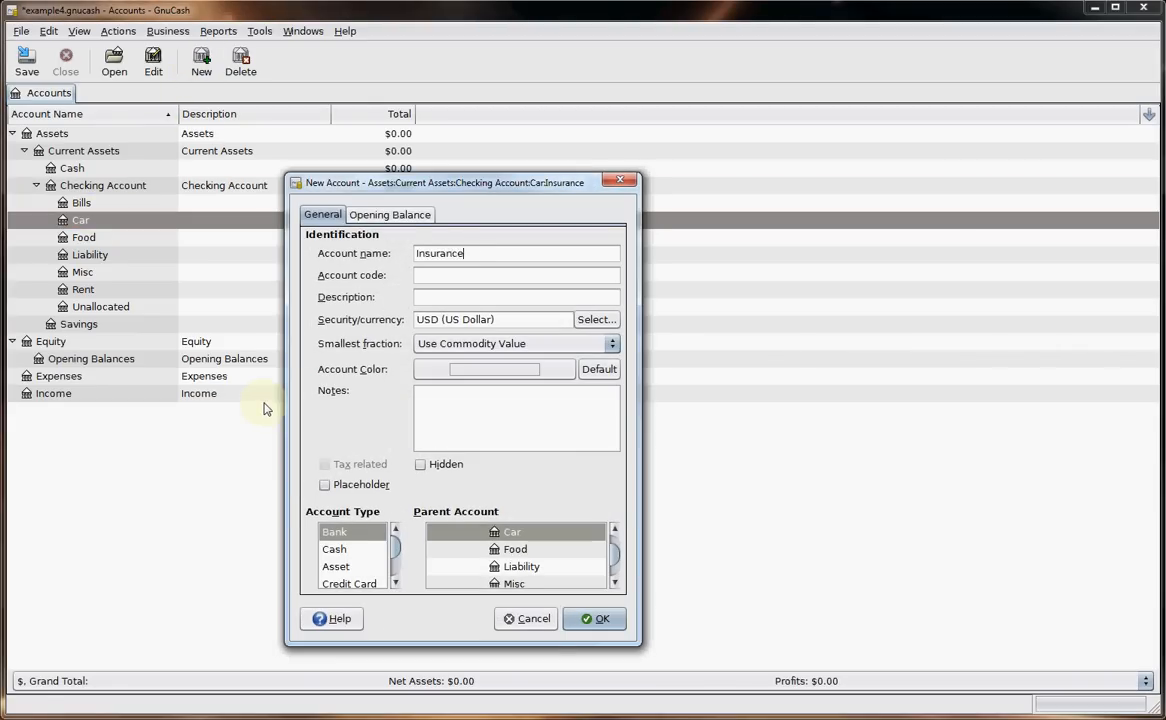
key(Return)
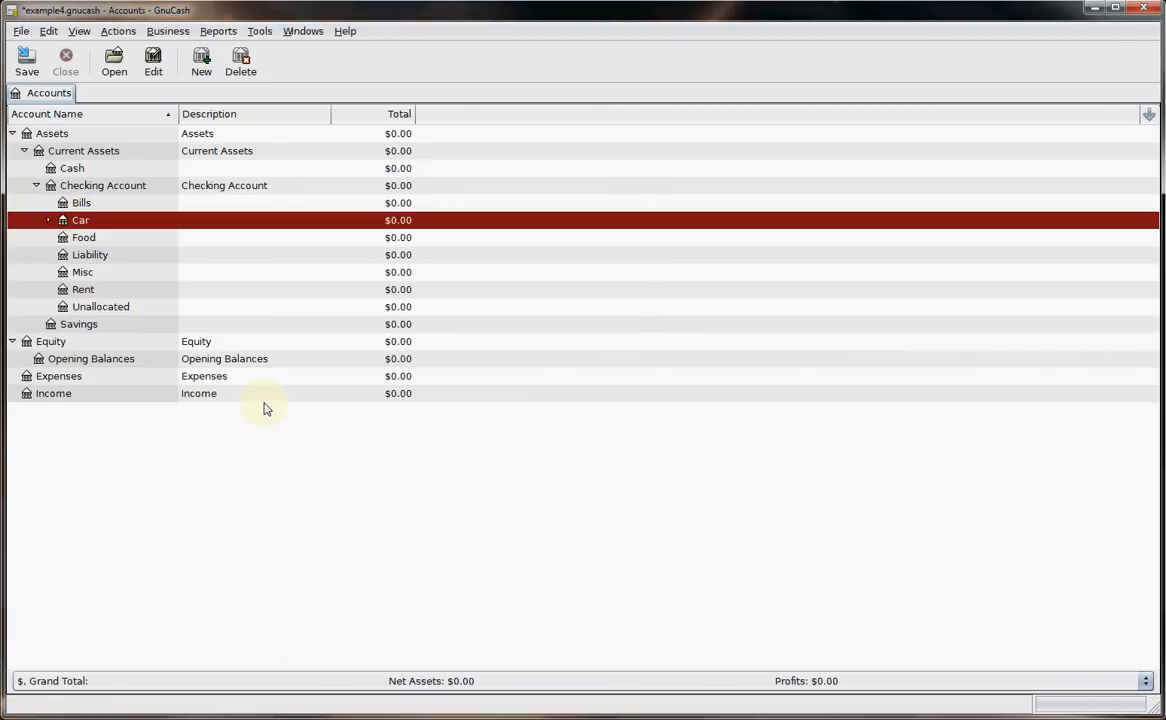
click(50, 221)
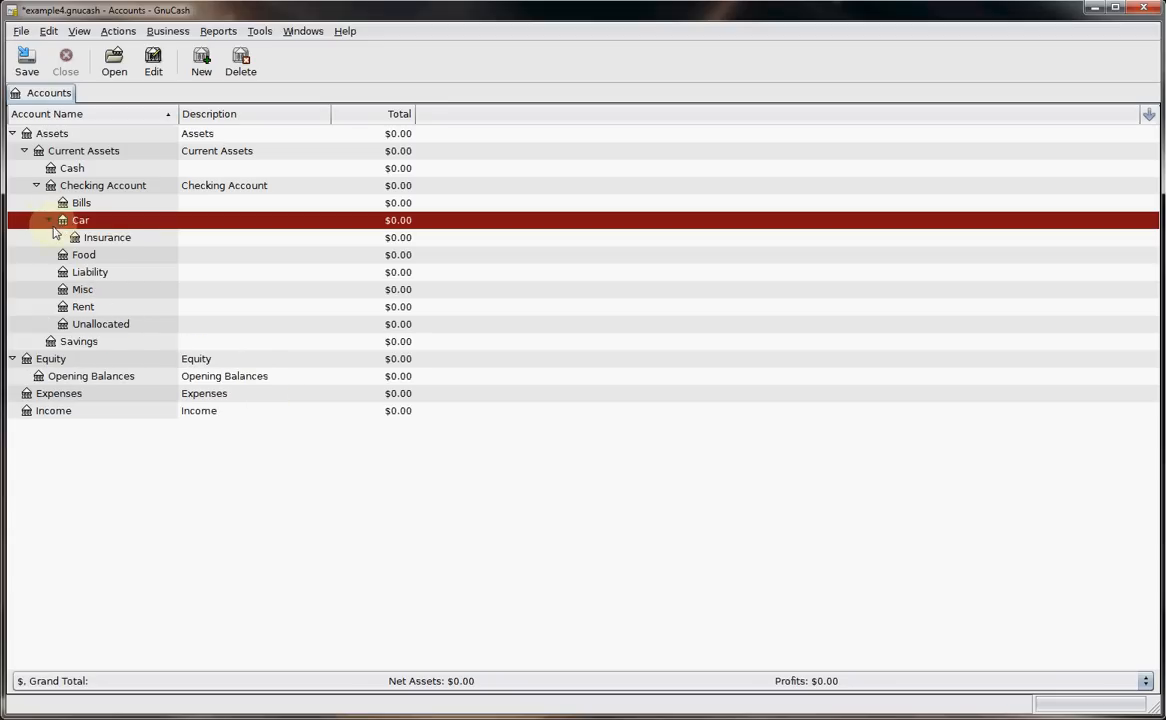
click(114, 241)
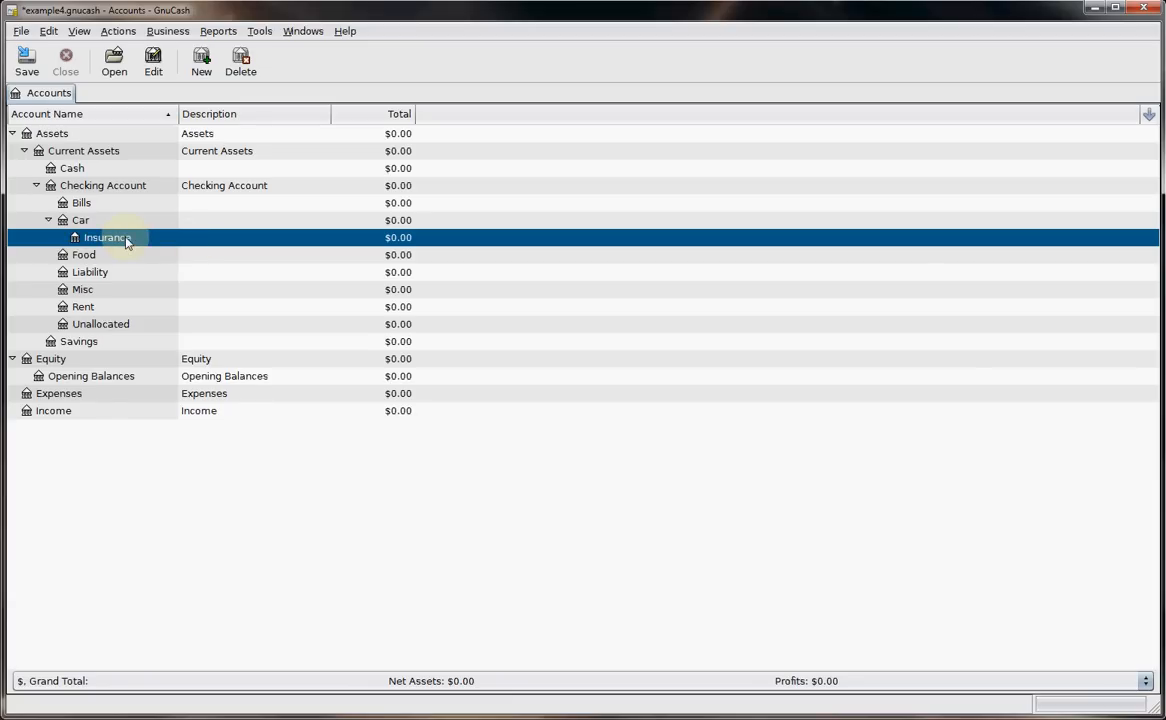
Step: Create Bills and Car sub-accounts of type Expense under the Expenses account
click(56, 396)
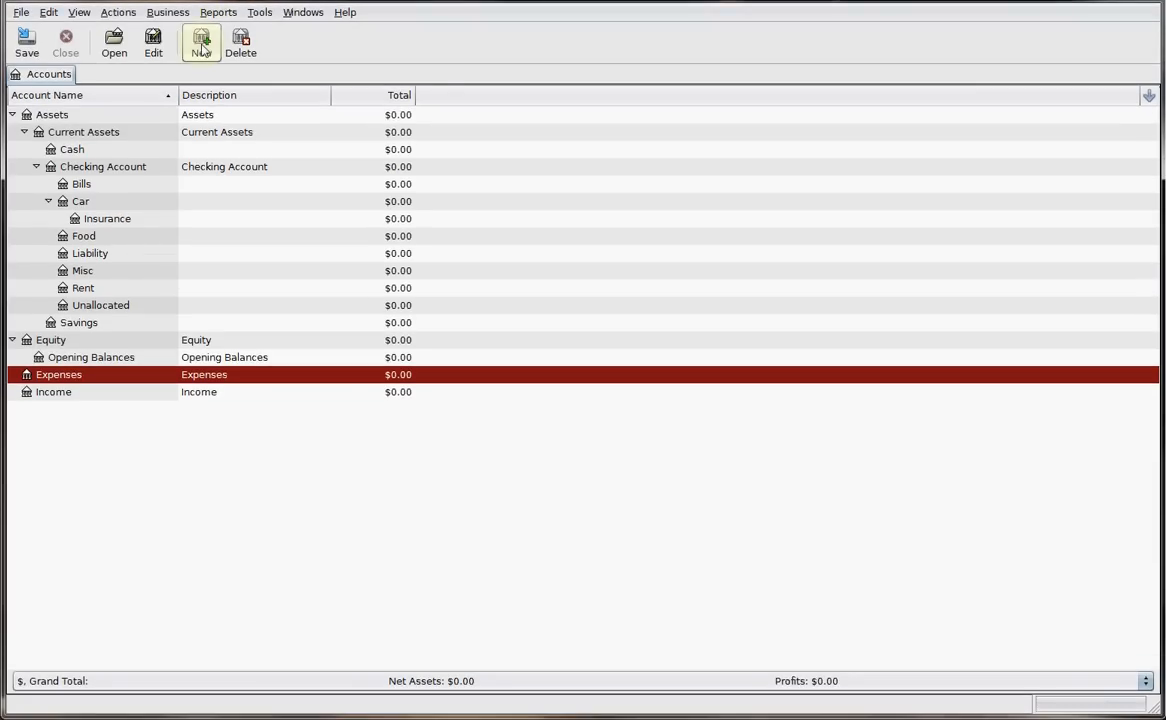
click(201, 60)
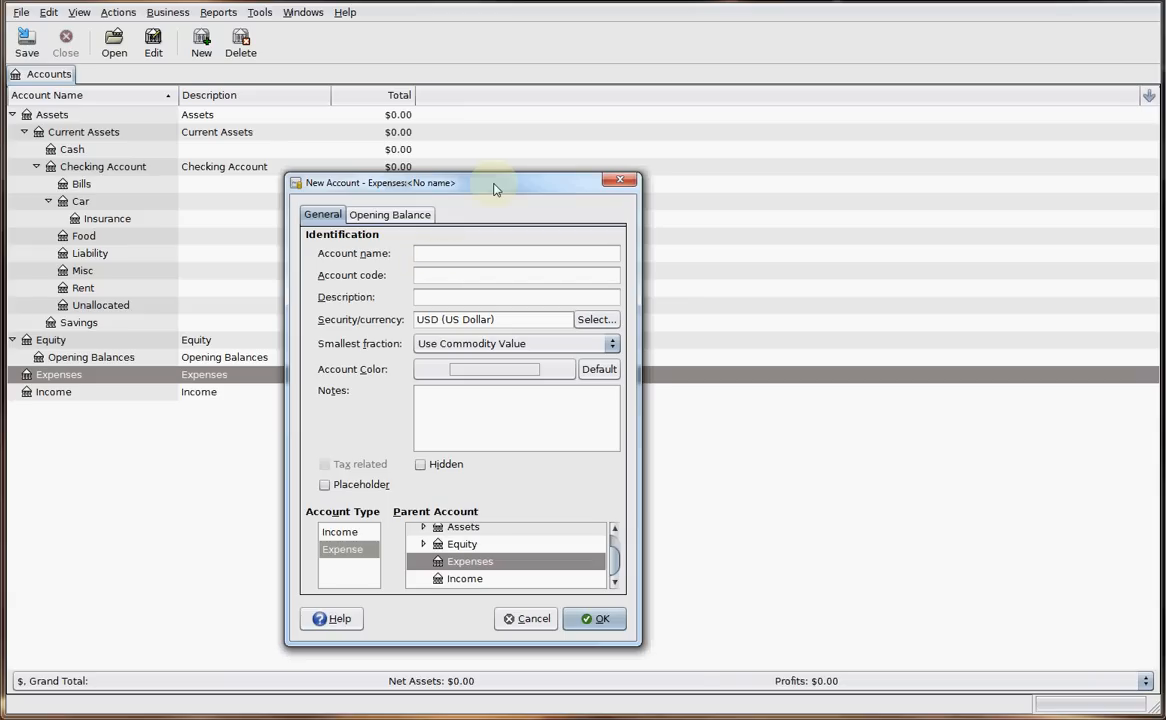
text(B)
key(Return)
click(201, 43)
text(Car)
key(Return)
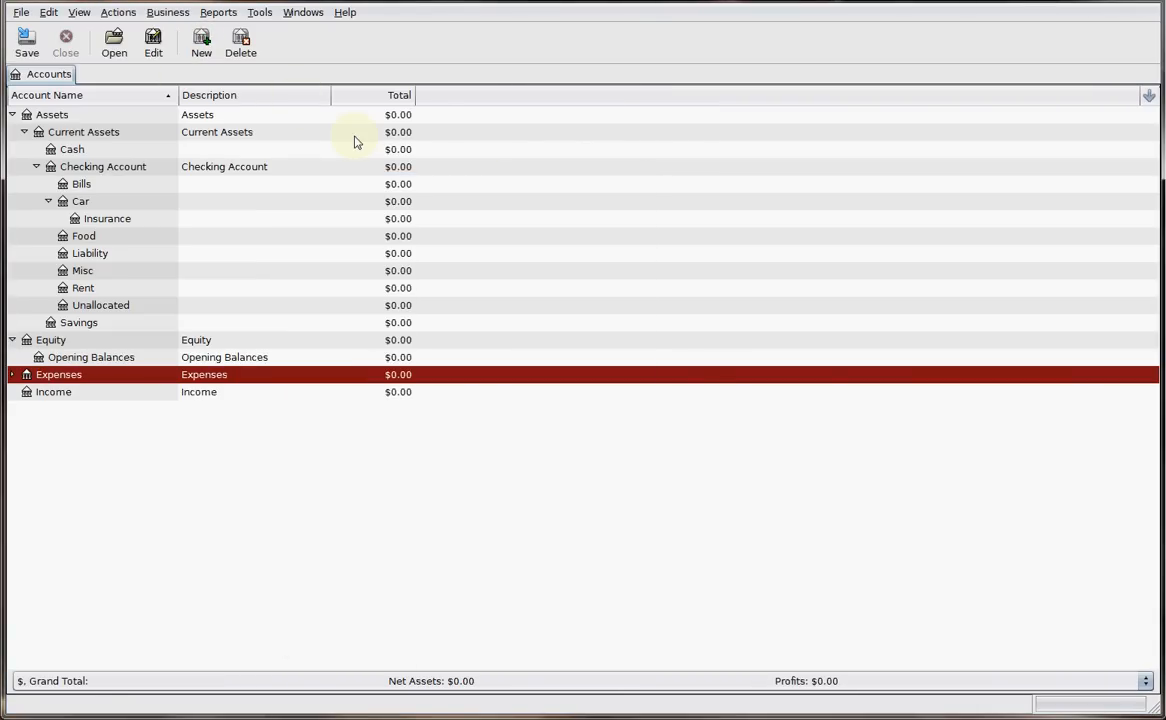
Step: Add Food, Rent and Misc sub-accounts of type Expense under Expenses and expand the Expenses tree
click(201, 43)
text(F)
key(Return)
click(201, 43)
text(Rent)
key(Return)
click(198, 45)
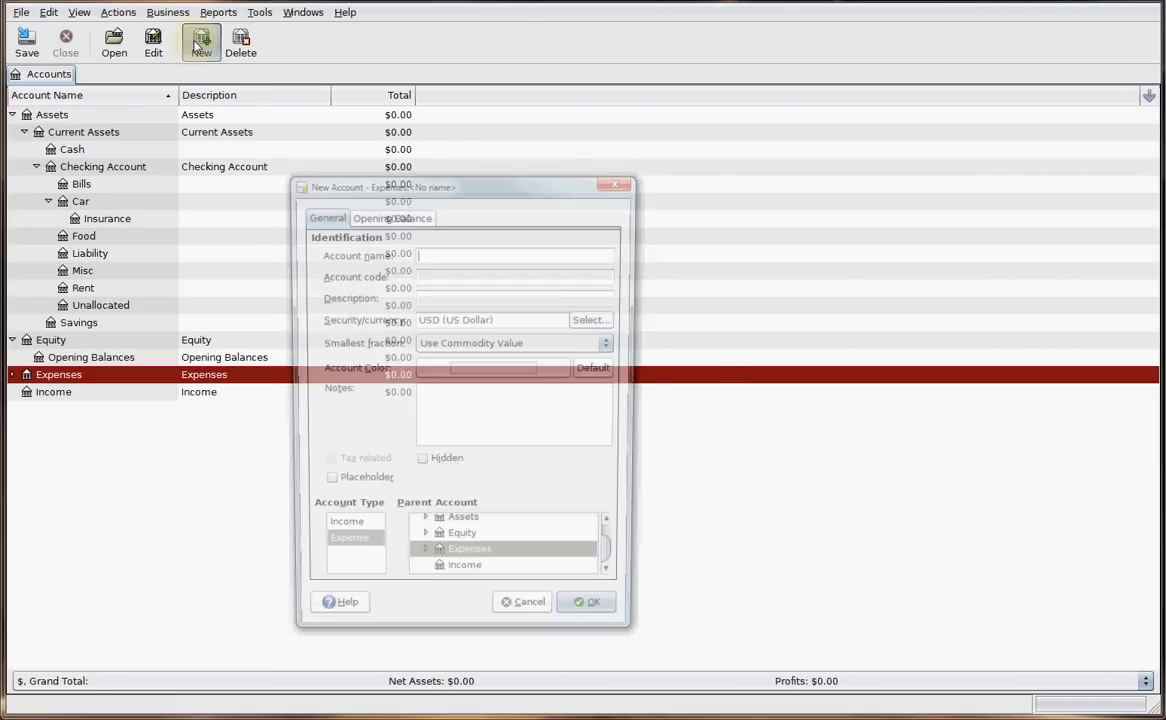
text(Mi)
key(Return)
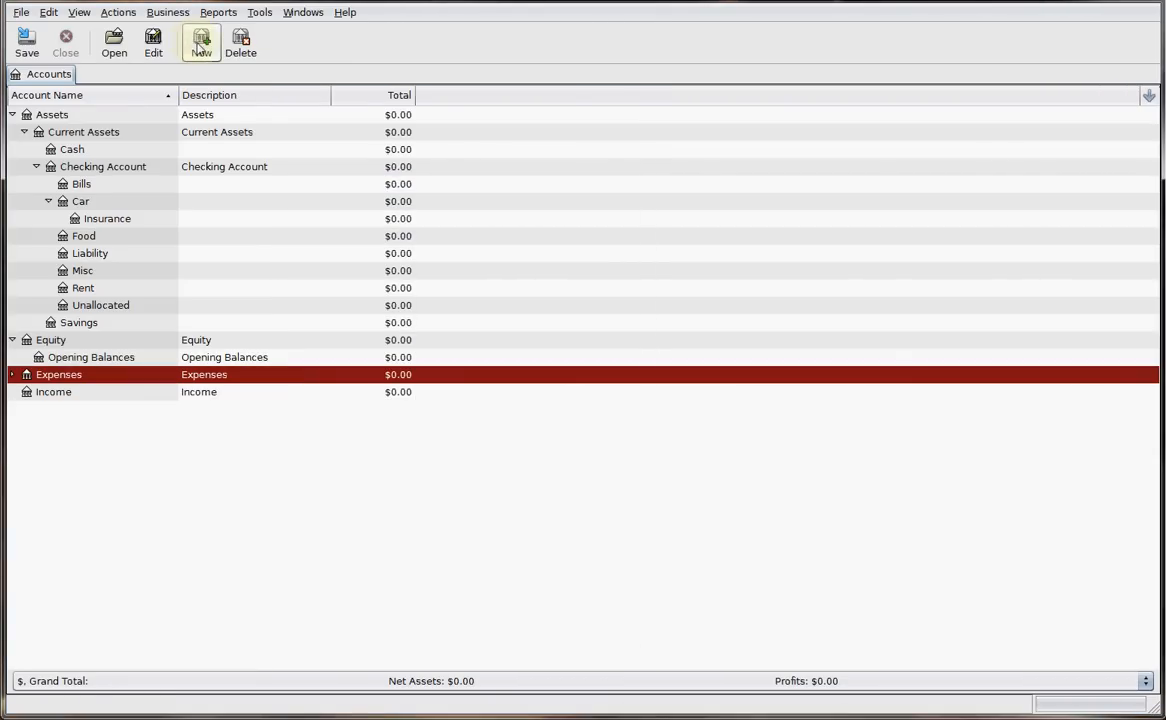
click(13, 375)
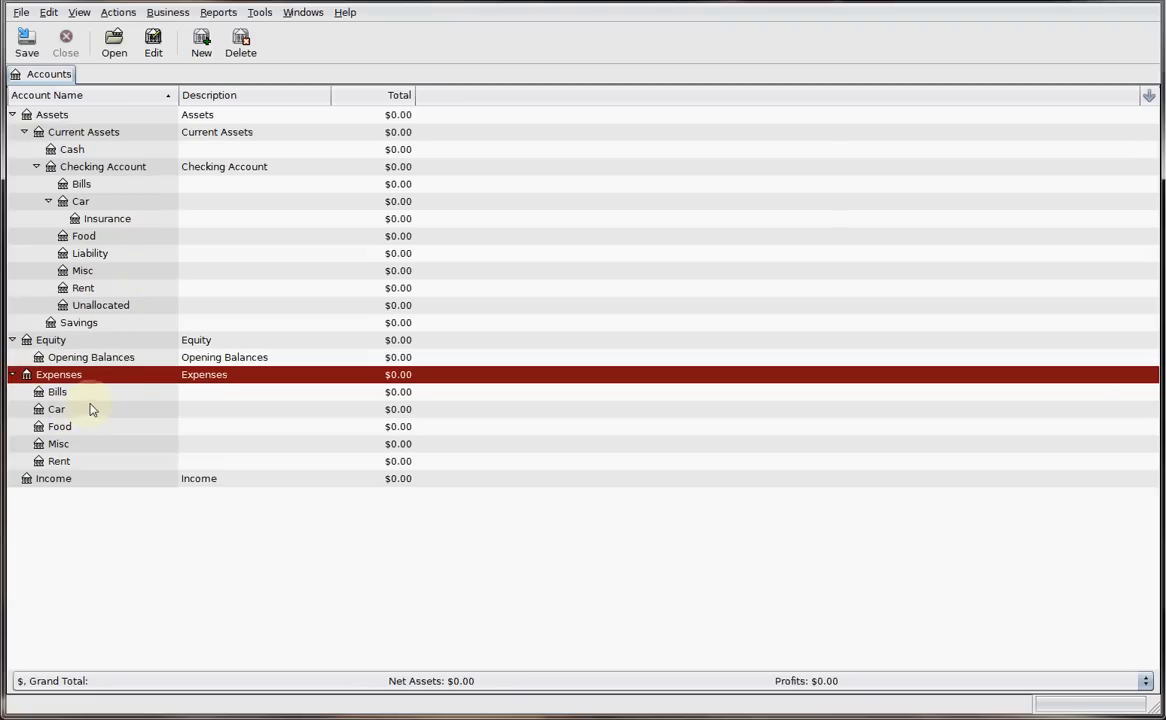
Step: Create an Electric sub-account of type Expense under the Bills account in Expenses
click(138, 191)
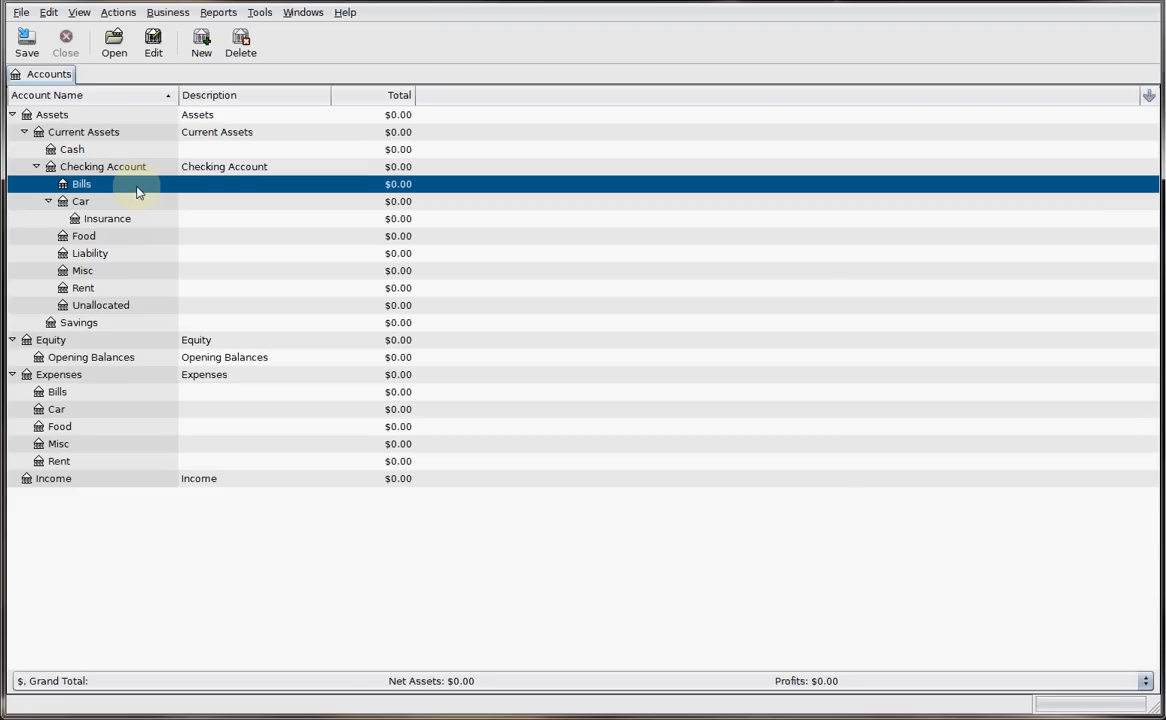
click(136, 396)
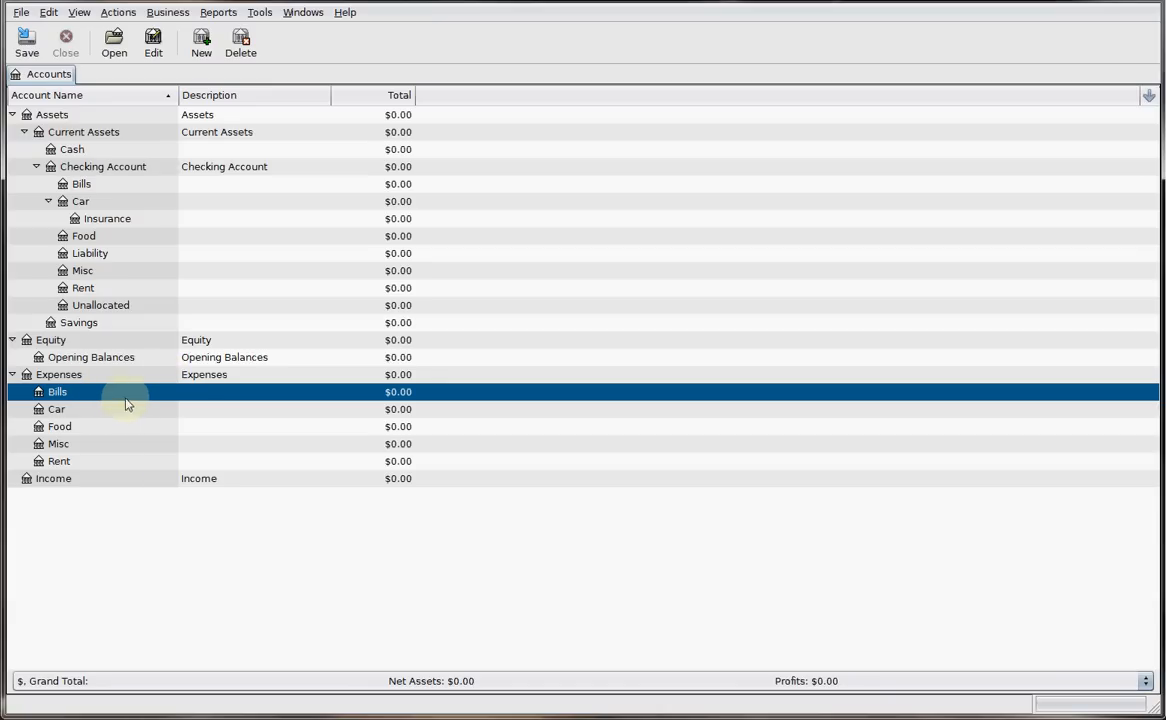
click(202, 46)
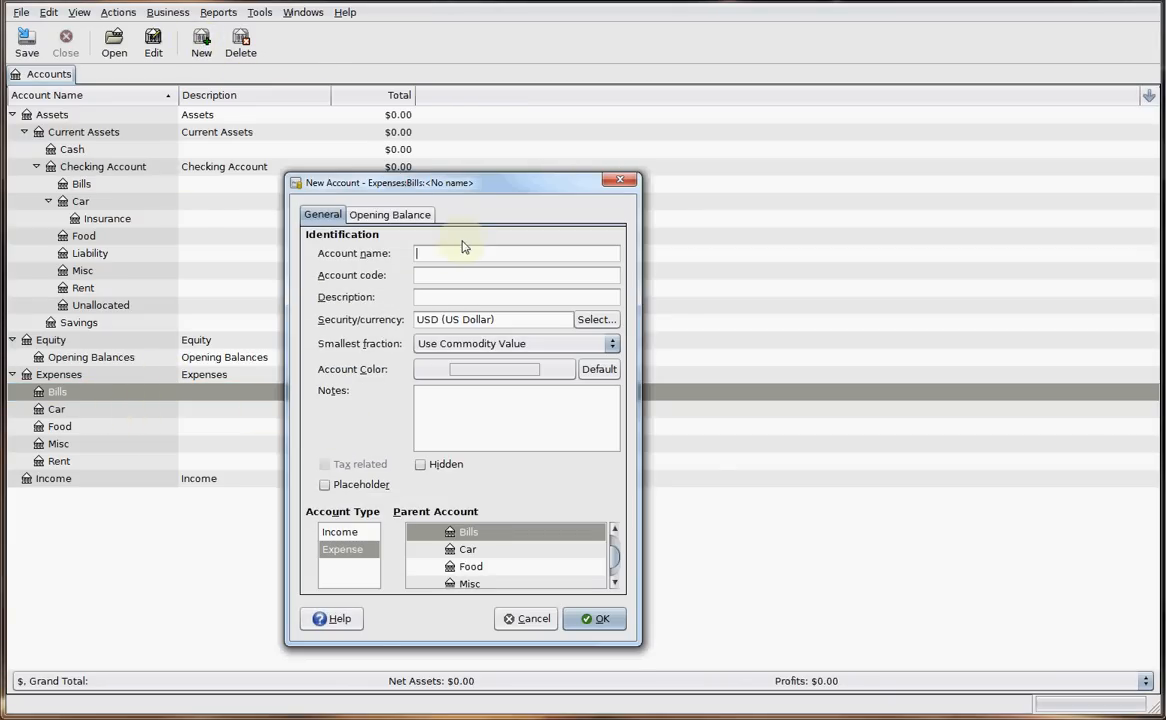
text(Electyric)
key(Return)
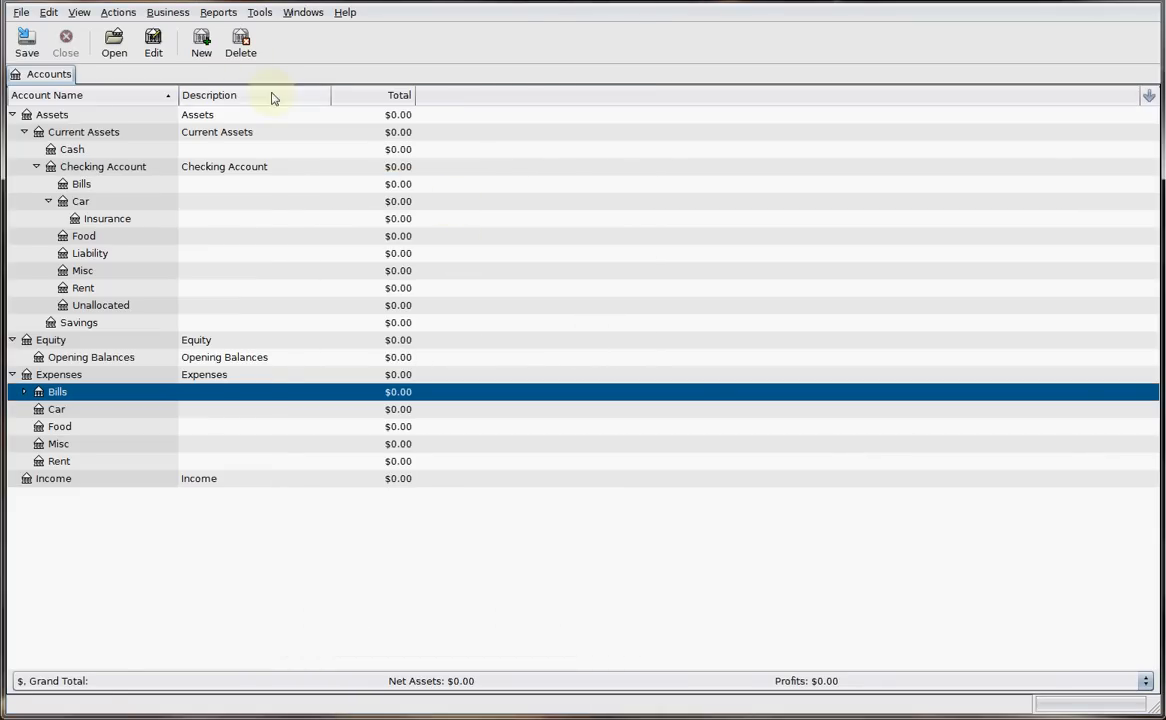
Step: Add Internet and Phone sub-accounts under the Bills expense account and expand Bills
click(210, 55)
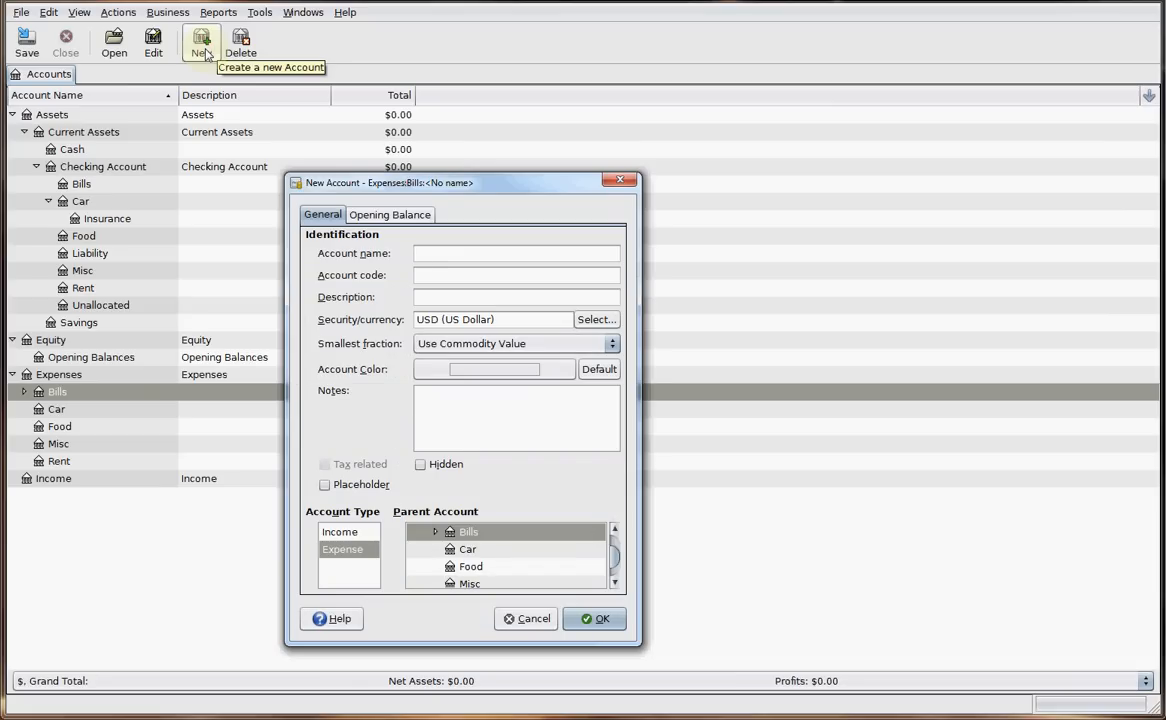
text(Internet)
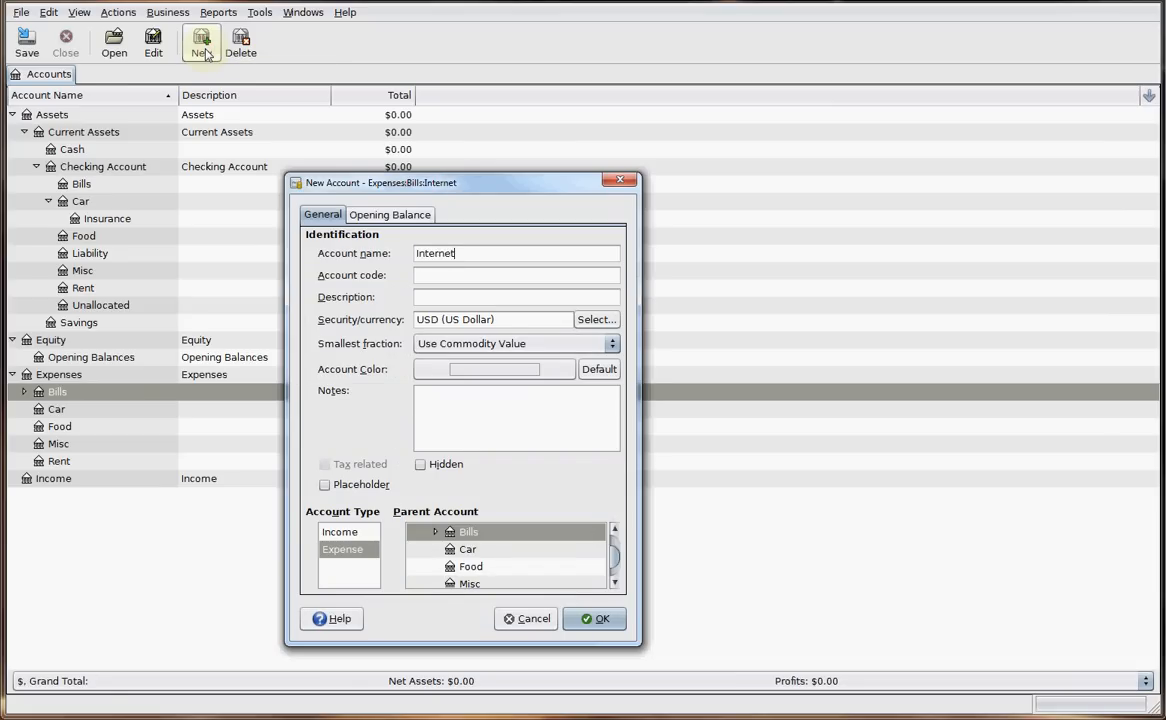
key(Return)
click(203, 50)
text(Phone)
key(Return)
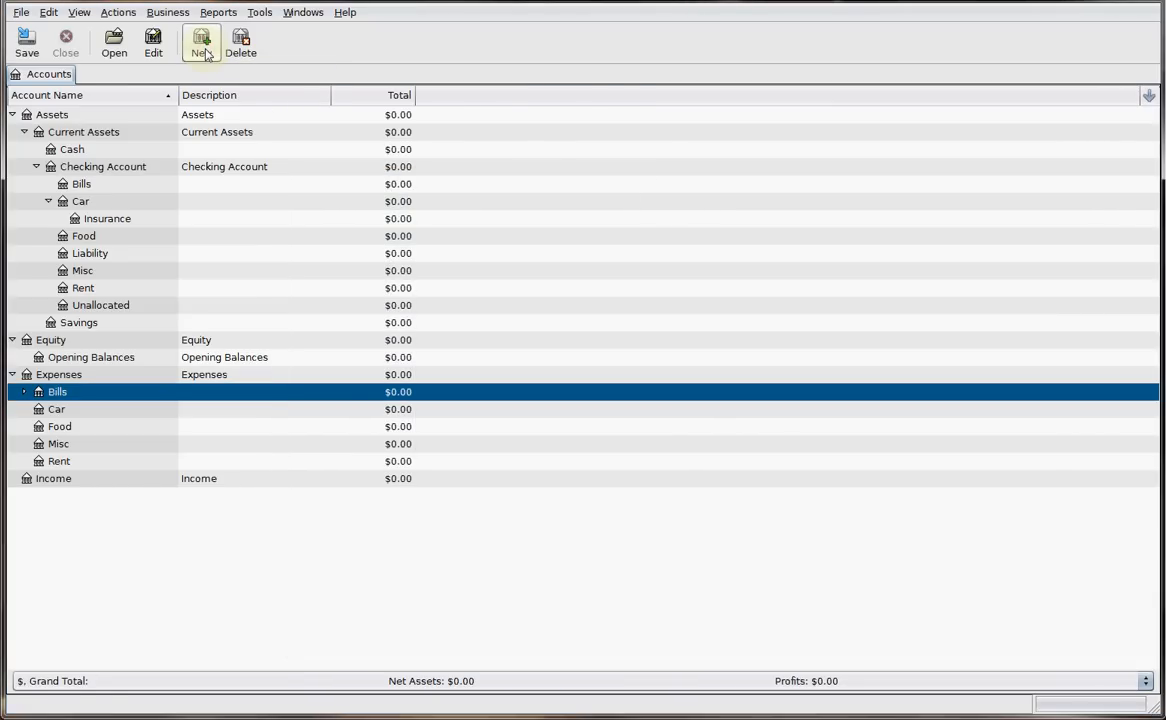
click(24, 392)
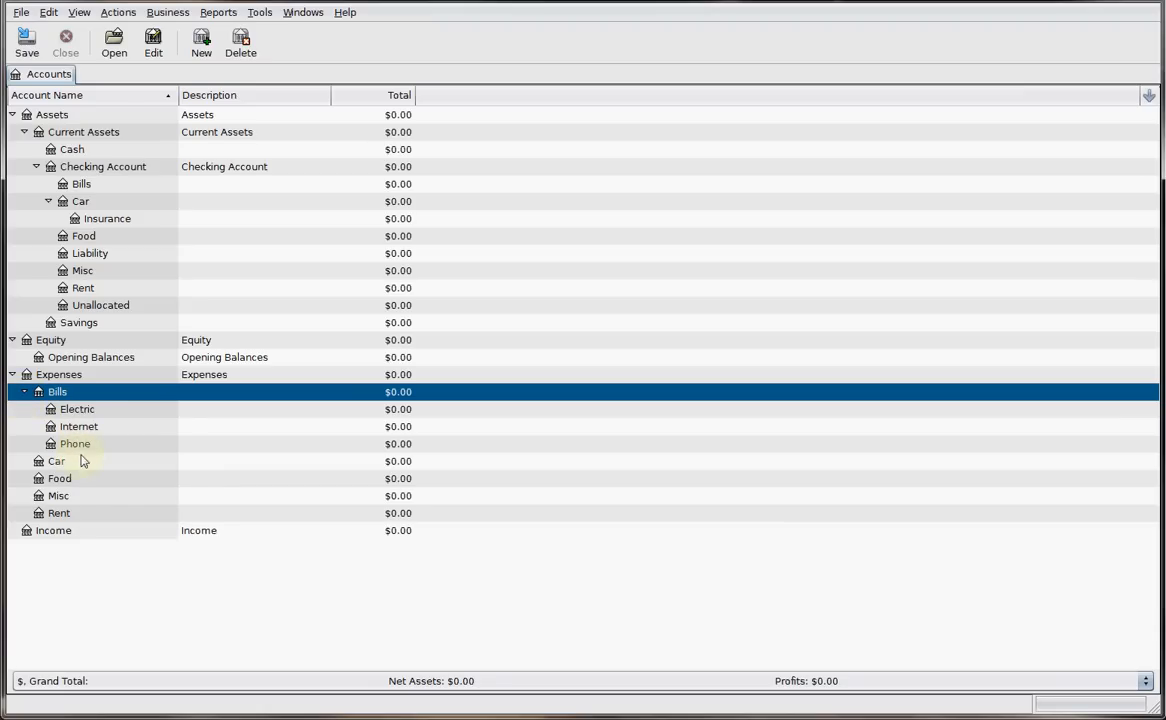
Step: Create an Insurance sub-account of type Expense under the Car account in Expenses
click(80, 463)
click(201, 42)
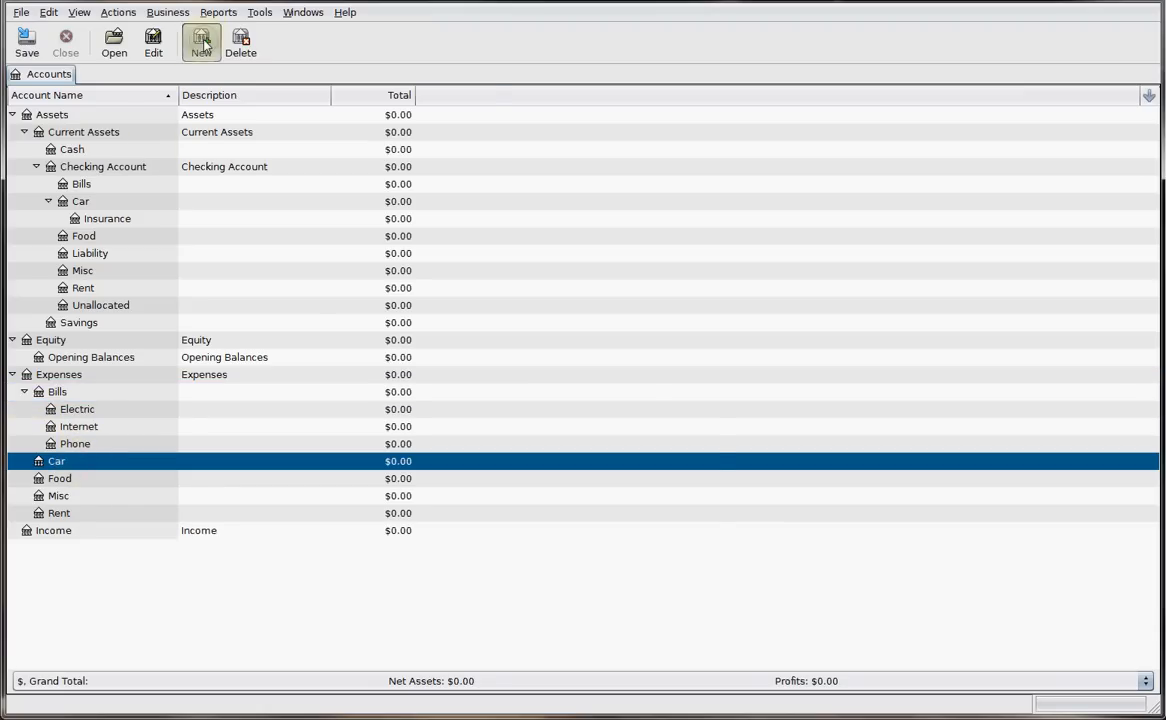
text(Insurance)
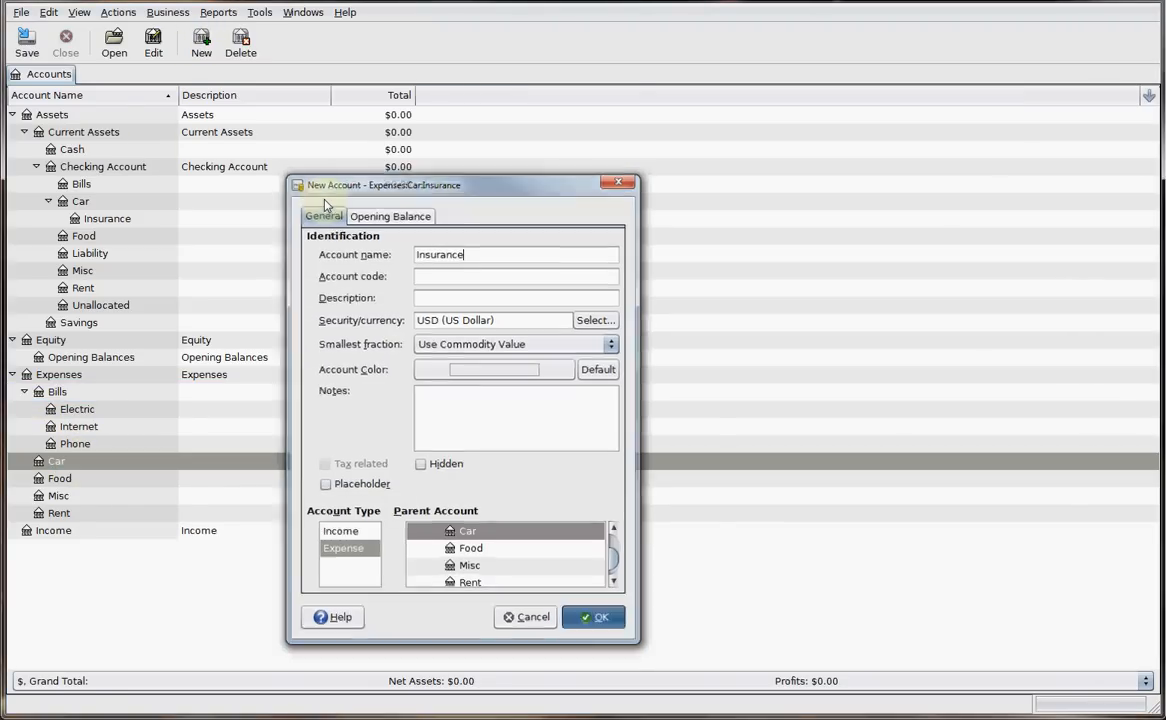
key(Return)
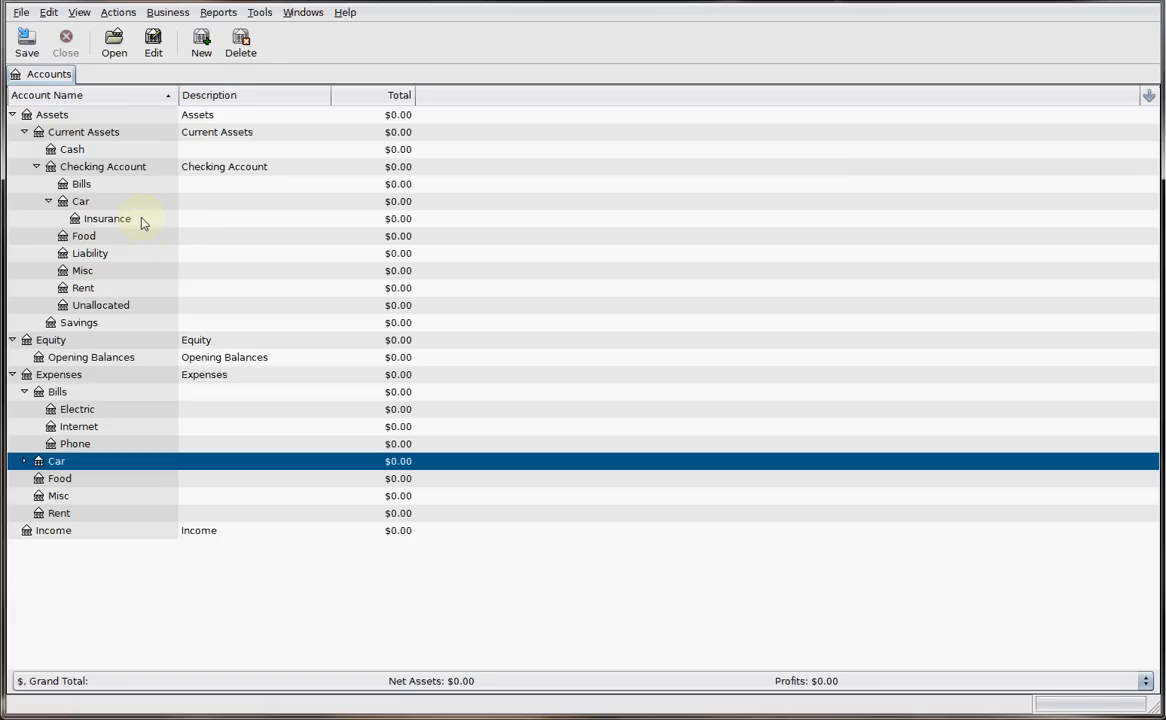
Step: Add Gas and Repairs sub-accounts under the Car expense account and expand Car
click(201, 42)
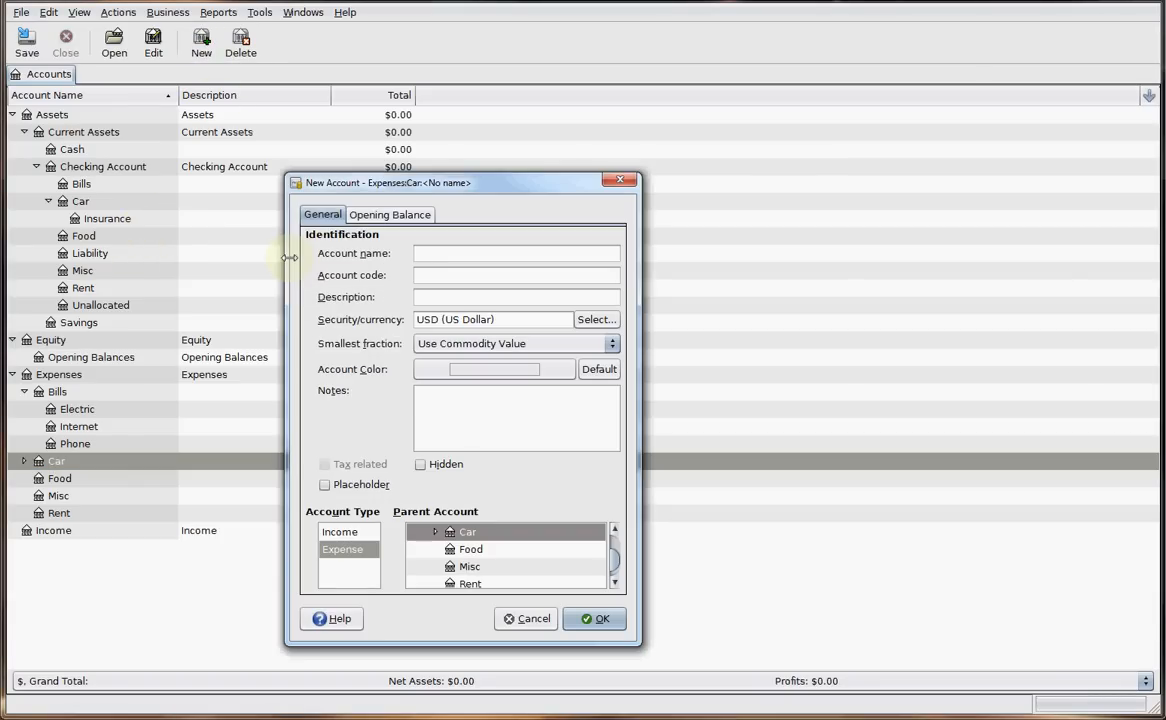
text(Gas)
key(Return)
click(199, 46)
text(Repairs)
key(Return)
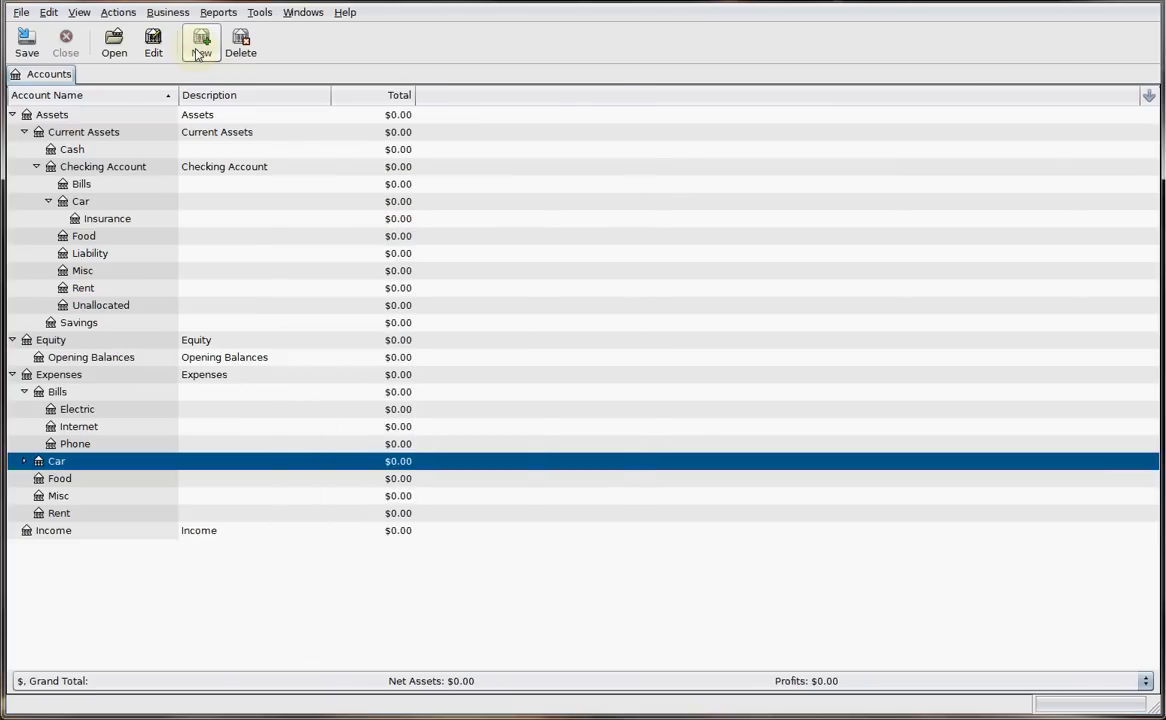
click(24, 461)
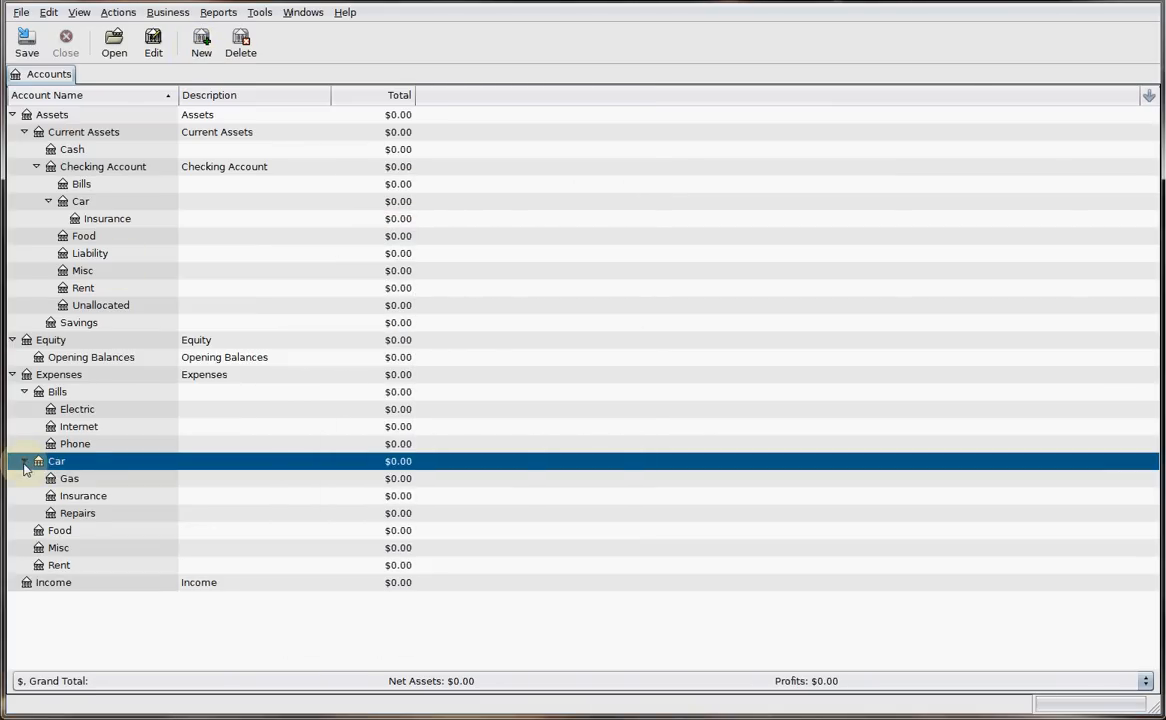
Step: Create groceries and Eating Out sub-accounts of type Expense under the Food account in Expenses
click(68, 530)
click(201, 44)
text(Gr)
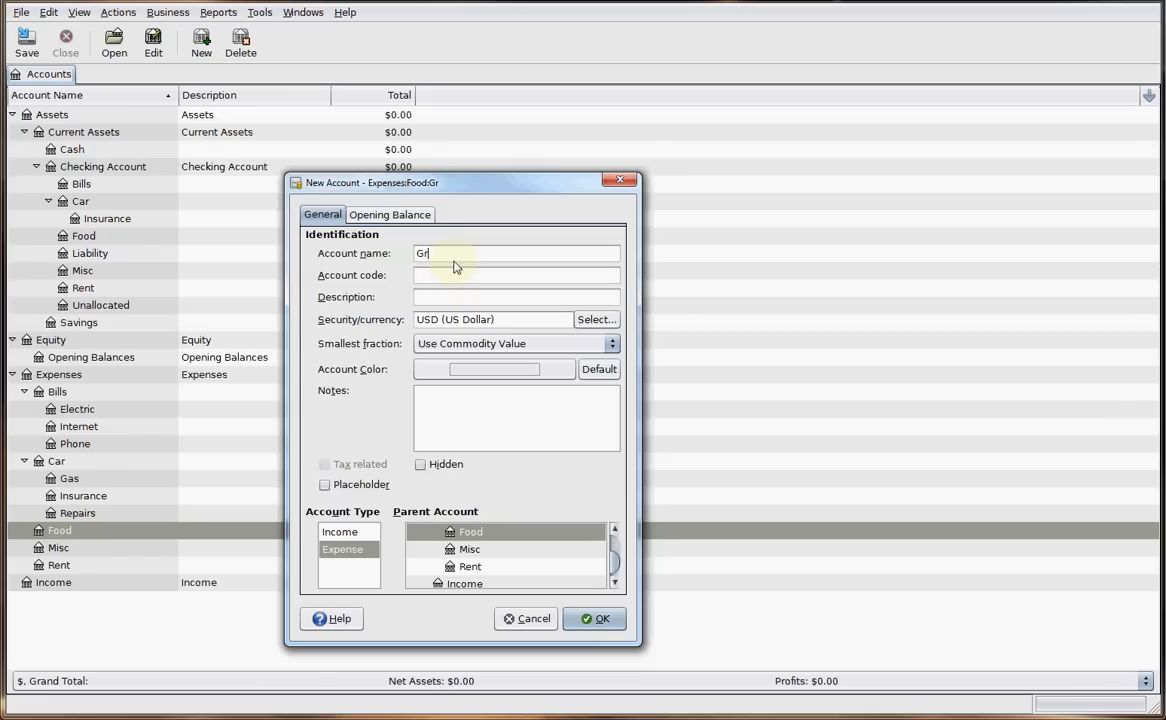
text(ocer)
key(Return)
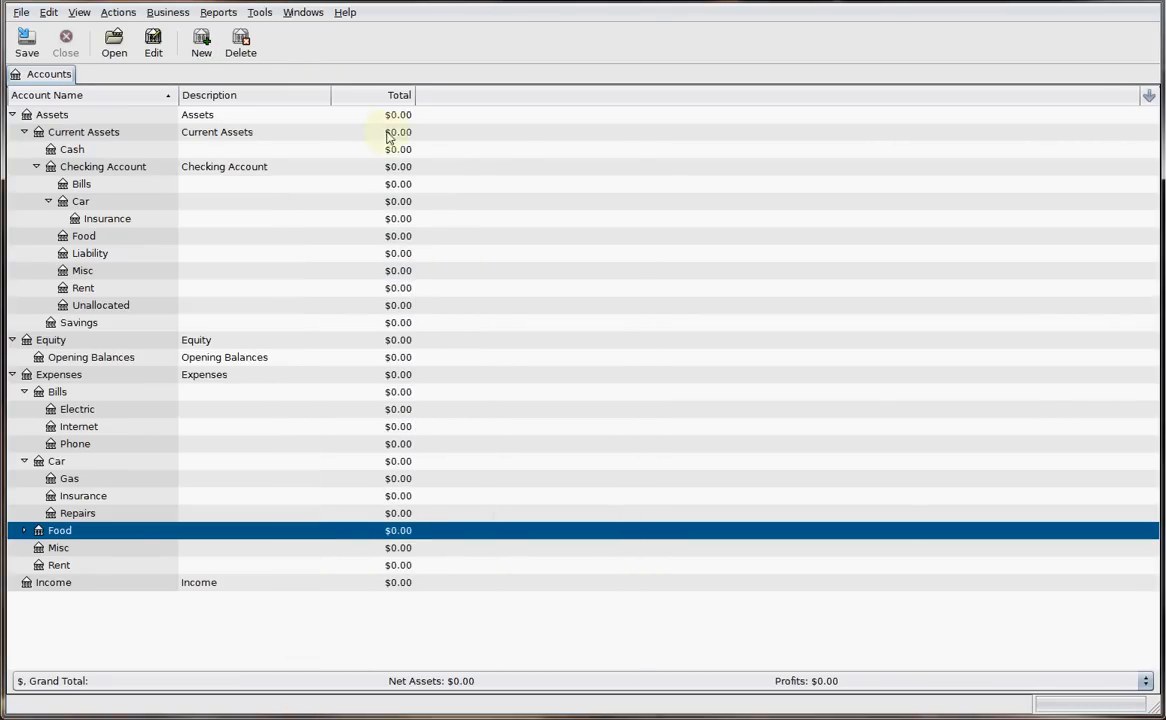
click(201, 44)
text(Eating Out)
key(Return)
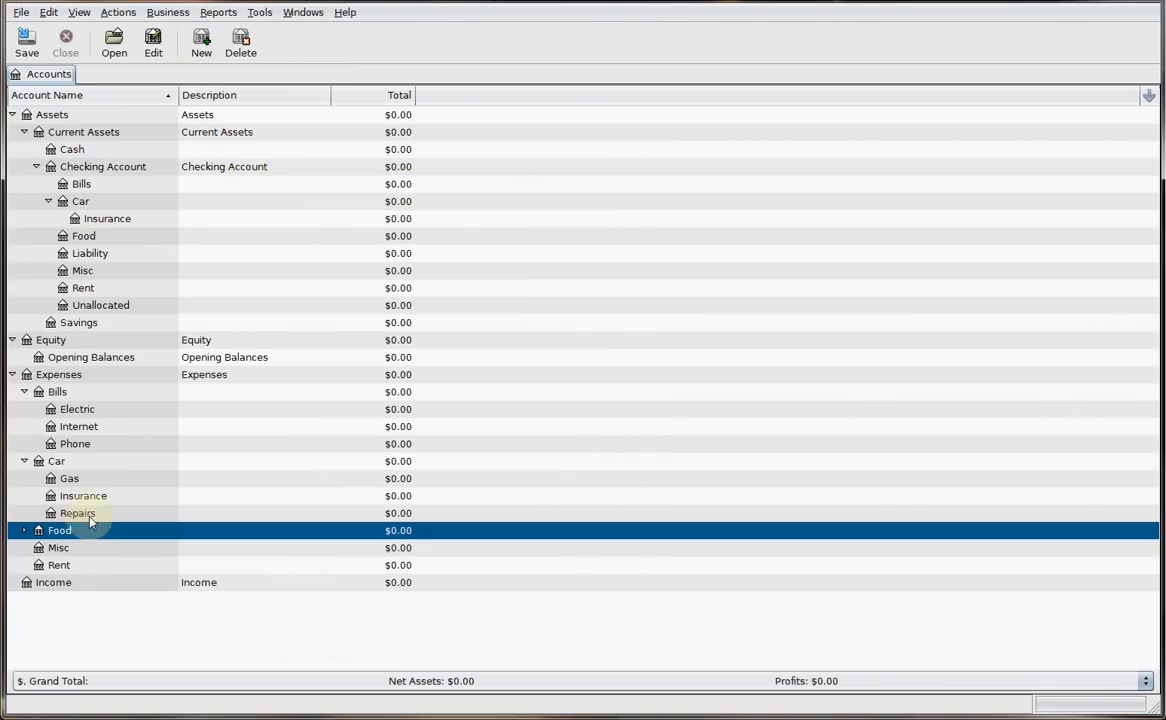
Step: Create a Job sub-account of type Income under the Income account and expand Income
click(62, 549)
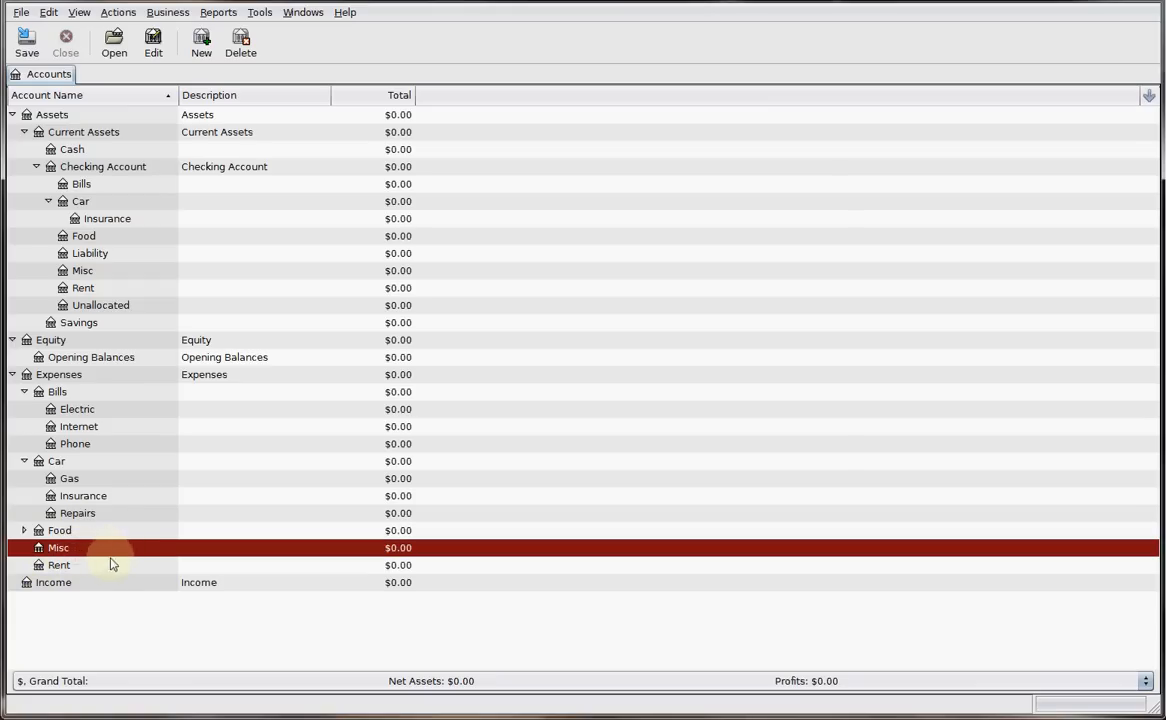
click(103, 567)
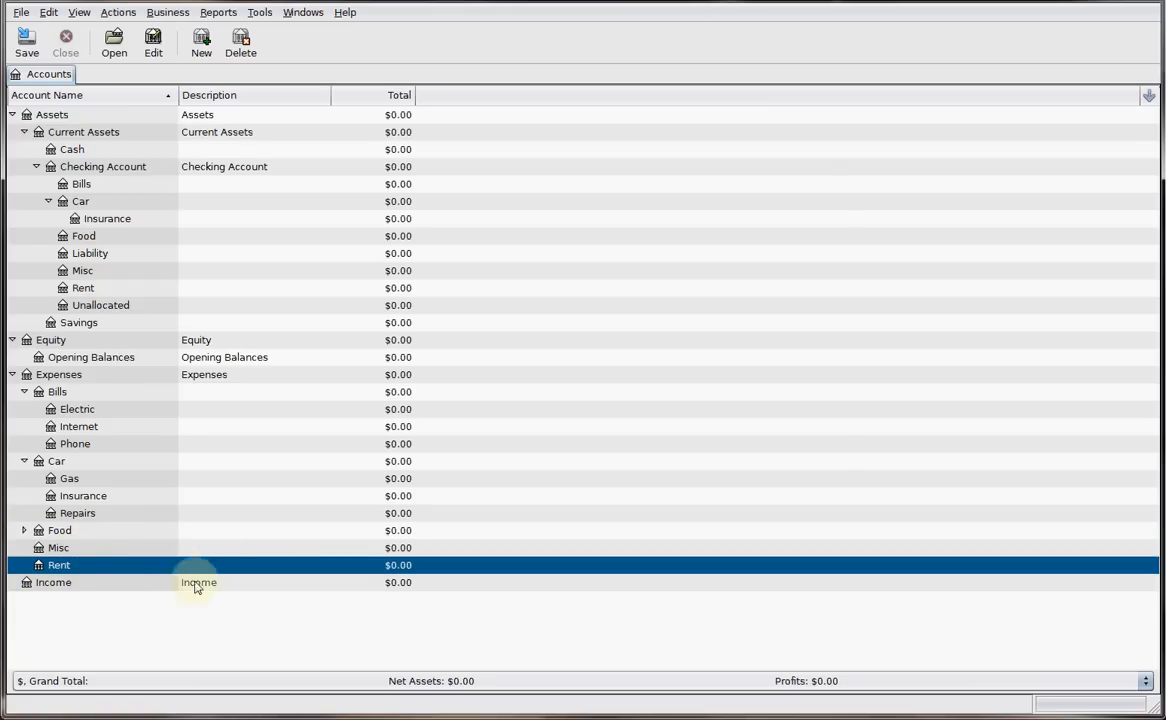
click(155, 588)
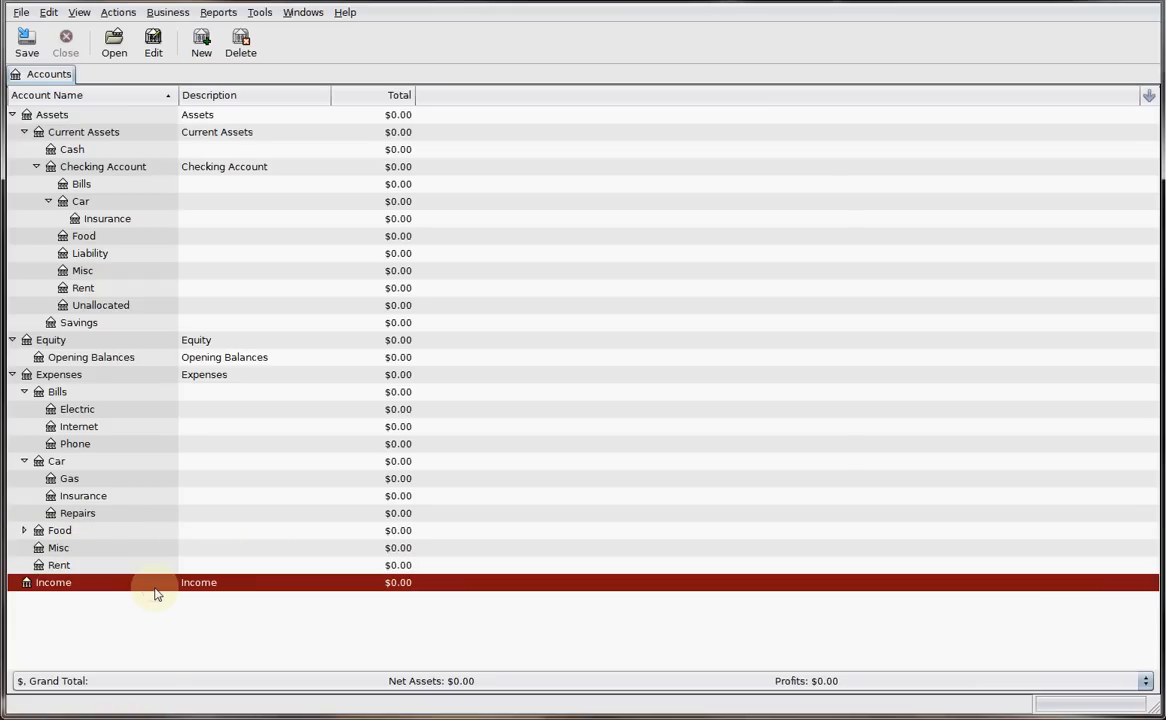
click(200, 60)
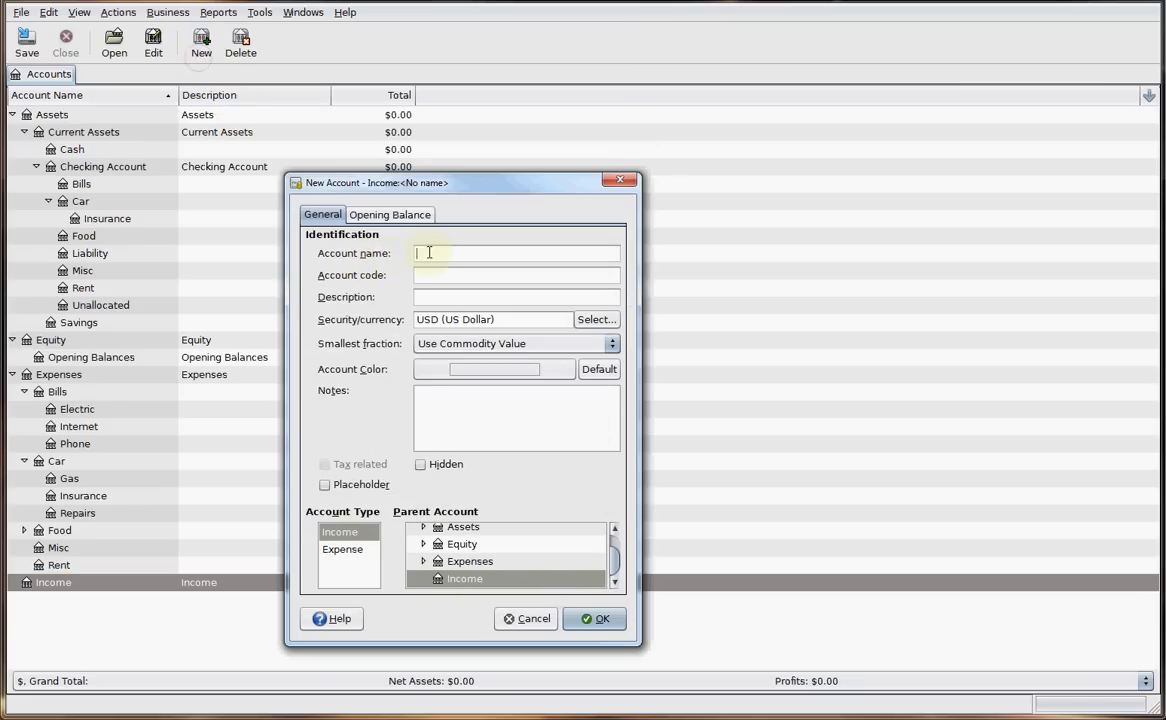
text(Job)
key(Return)
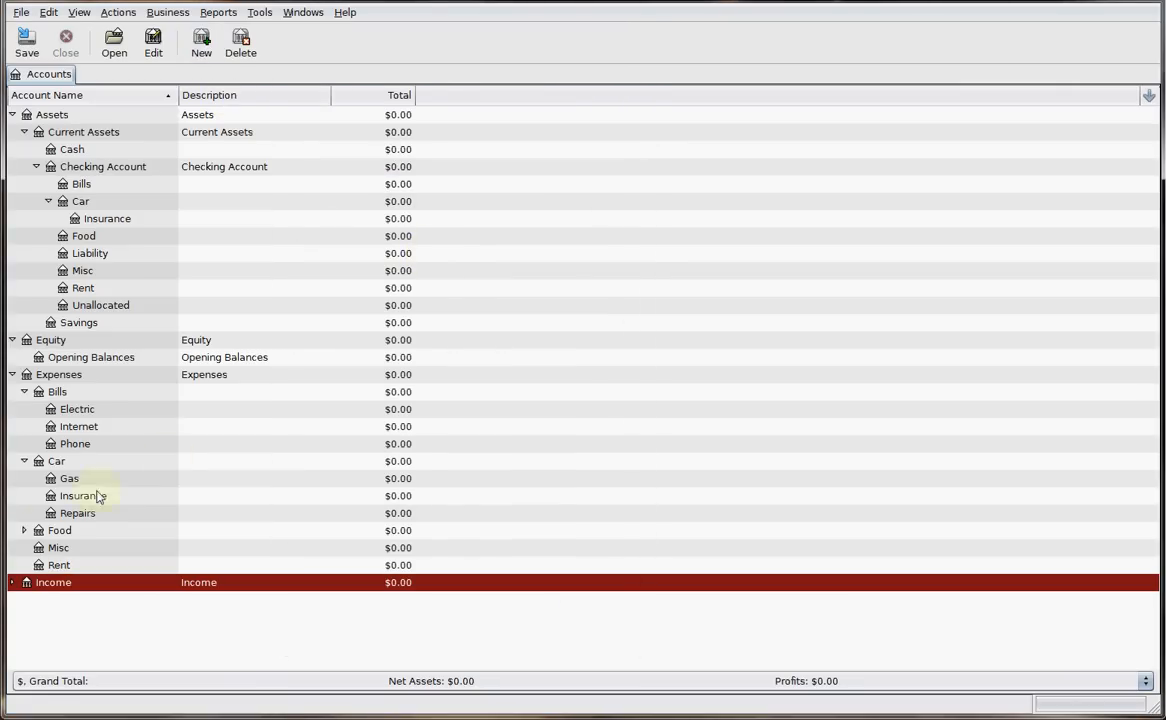
click(13, 583)
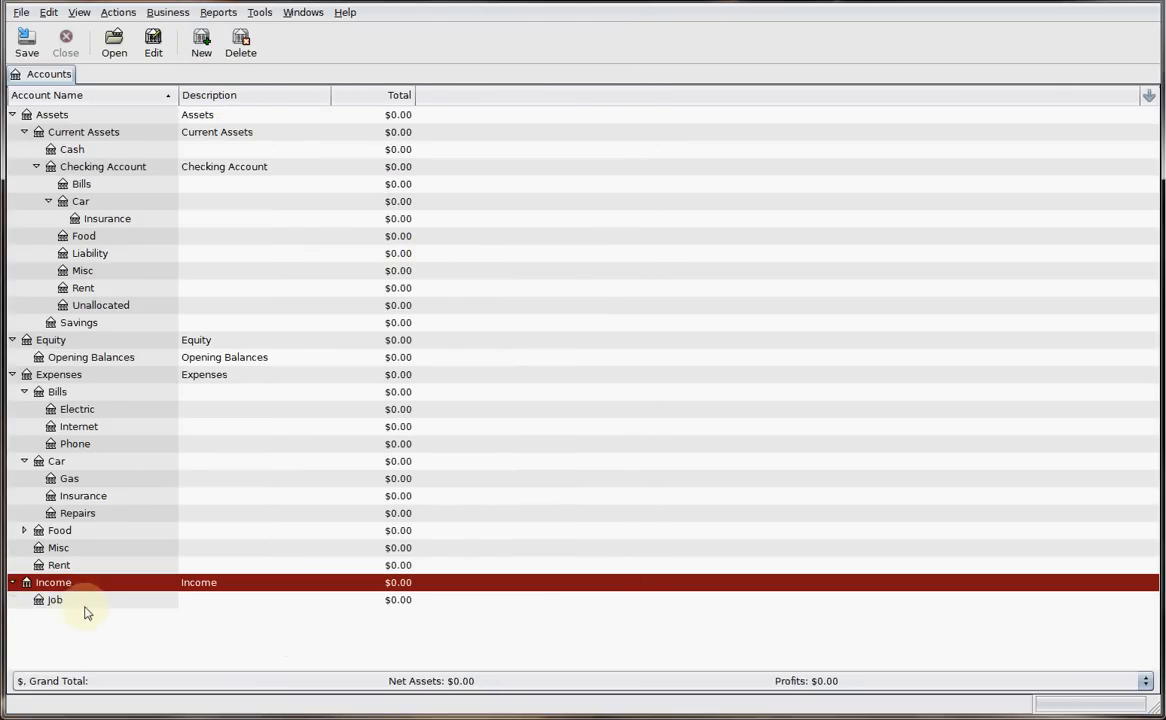
Step: Create a Misc sub-account of type Income under the Income account
click(86, 602)
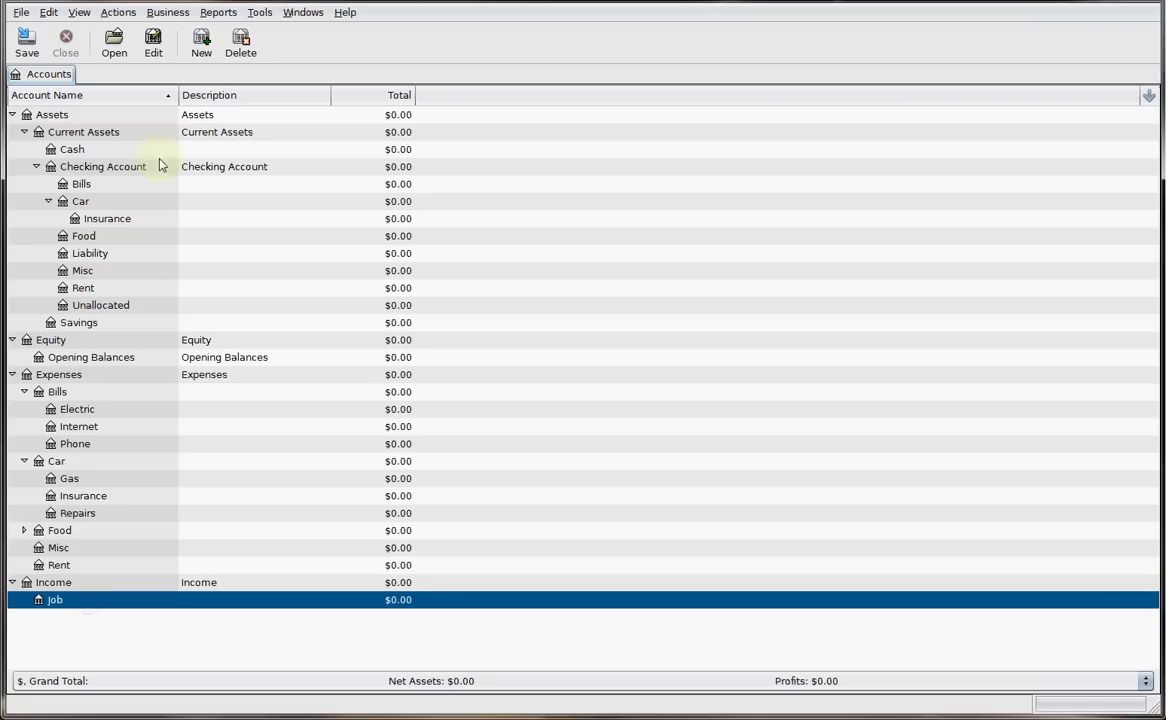
click(90, 582)
click(201, 52)
text(M)
key(Return)
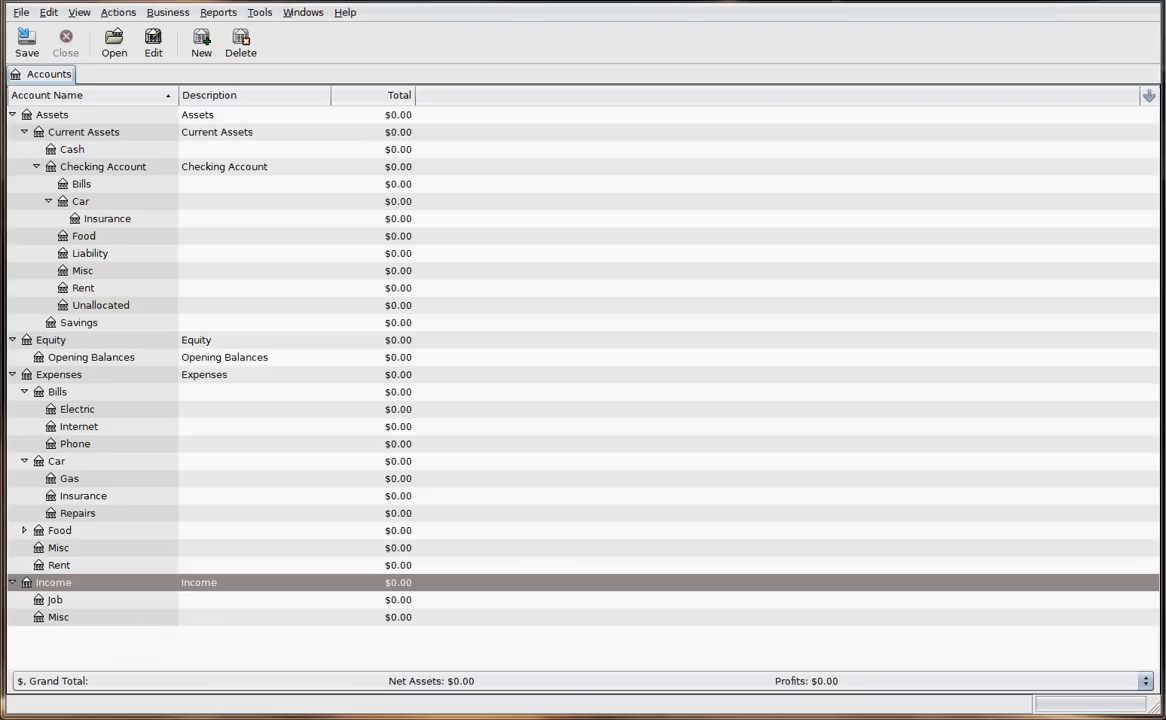
Step: Create a new top-level account named Liability with the account type Liability
click(76, 588)
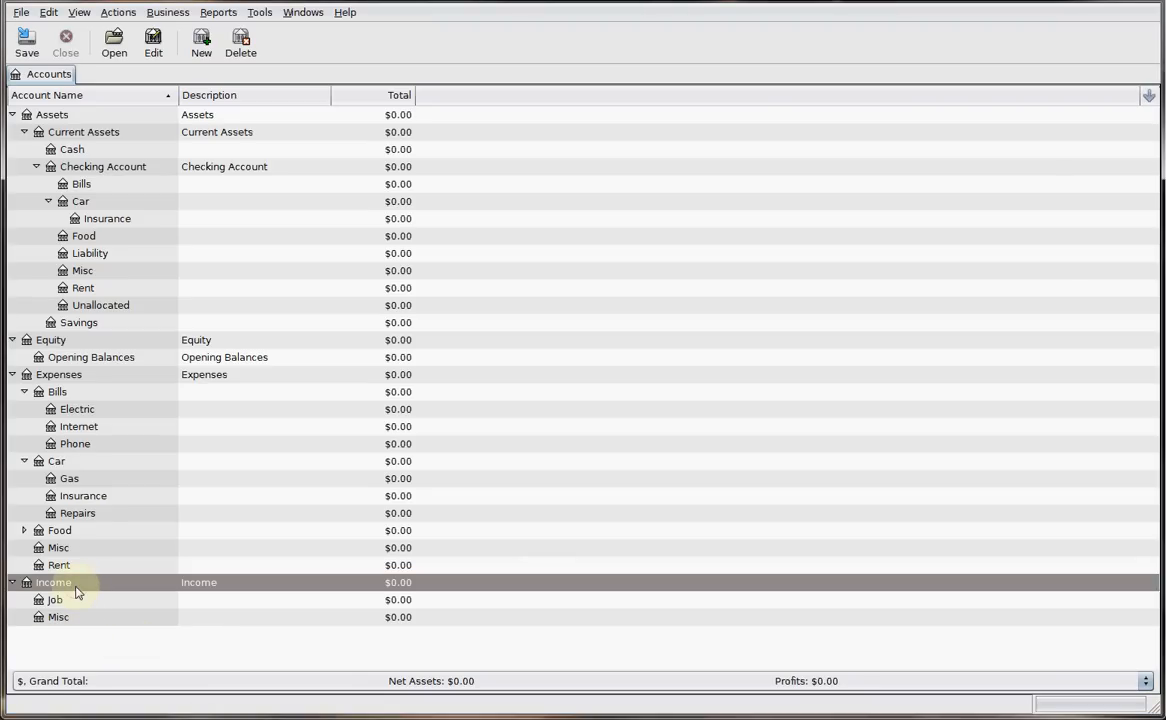
click(203, 45)
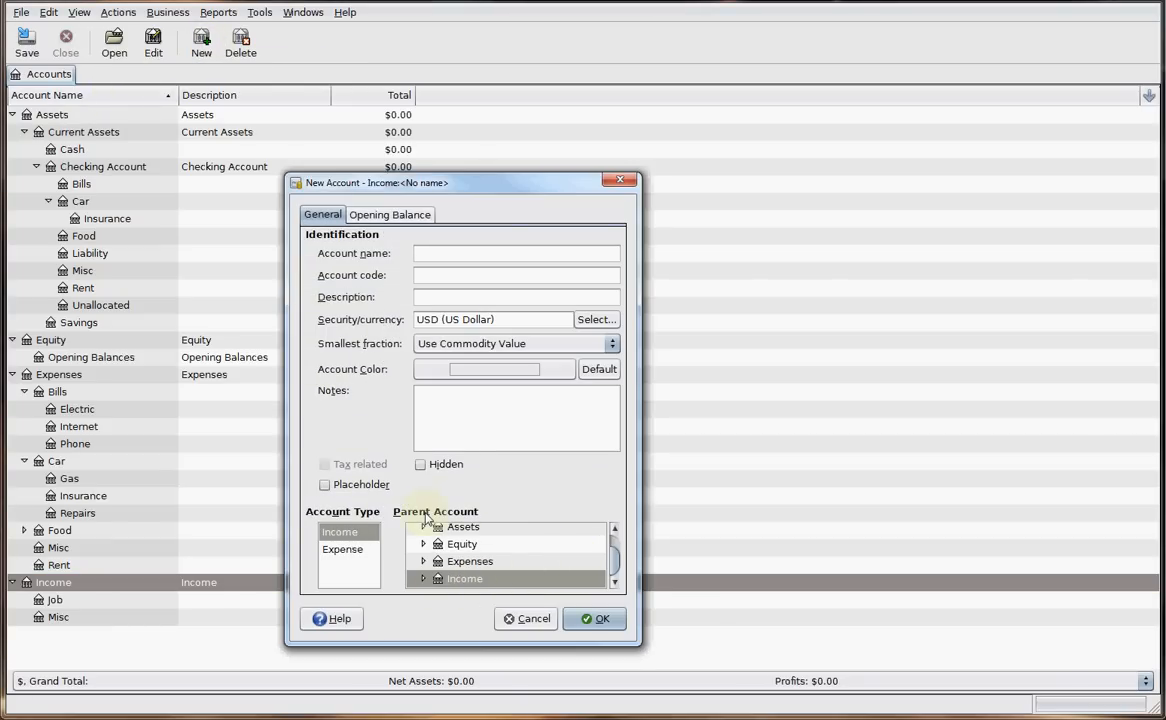
drag(617, 562, 617, 533)
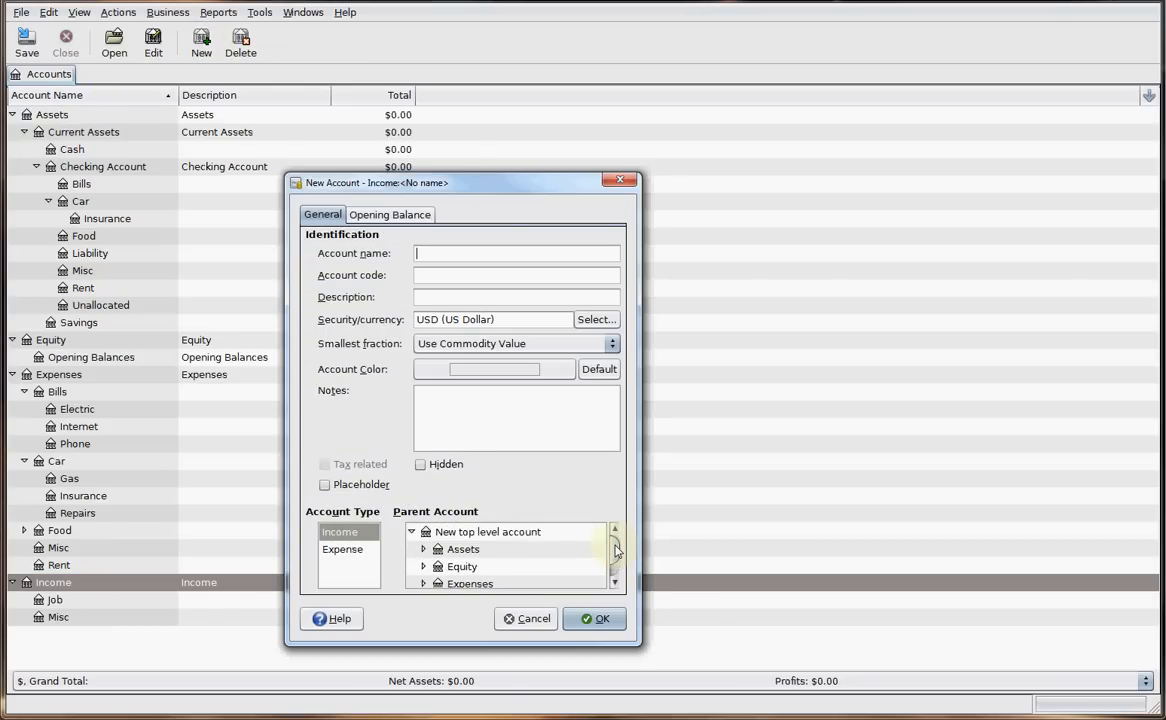
click(500, 535)
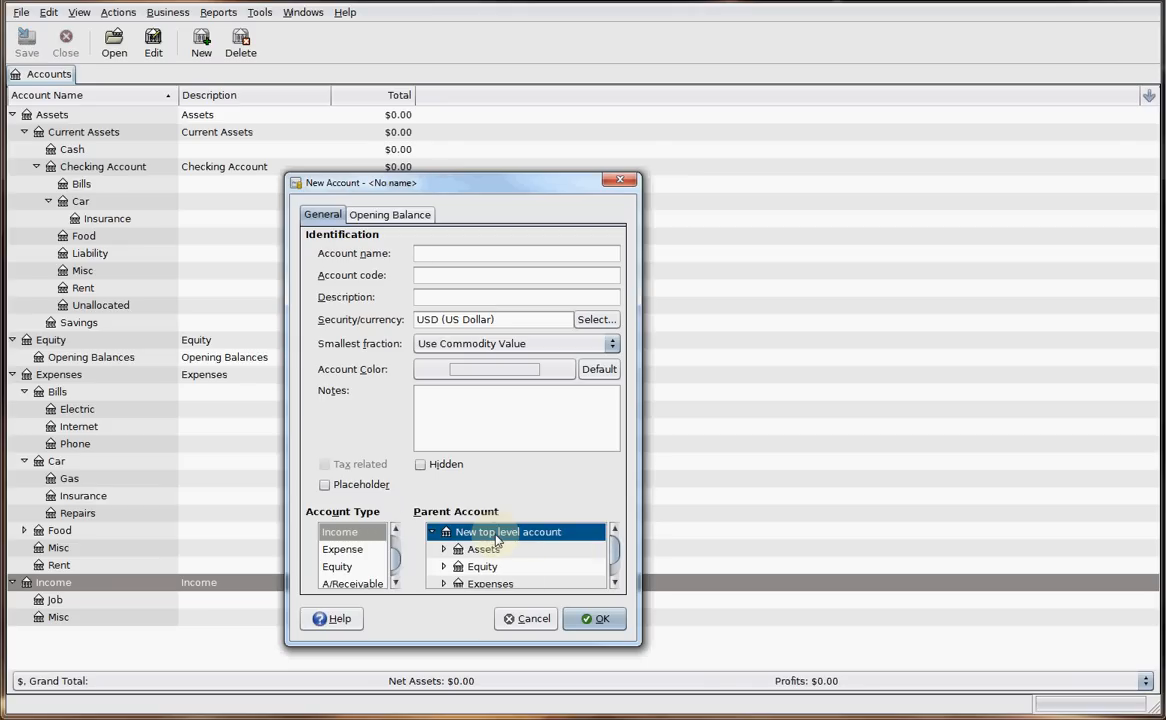
drag(393, 561, 393, 566)
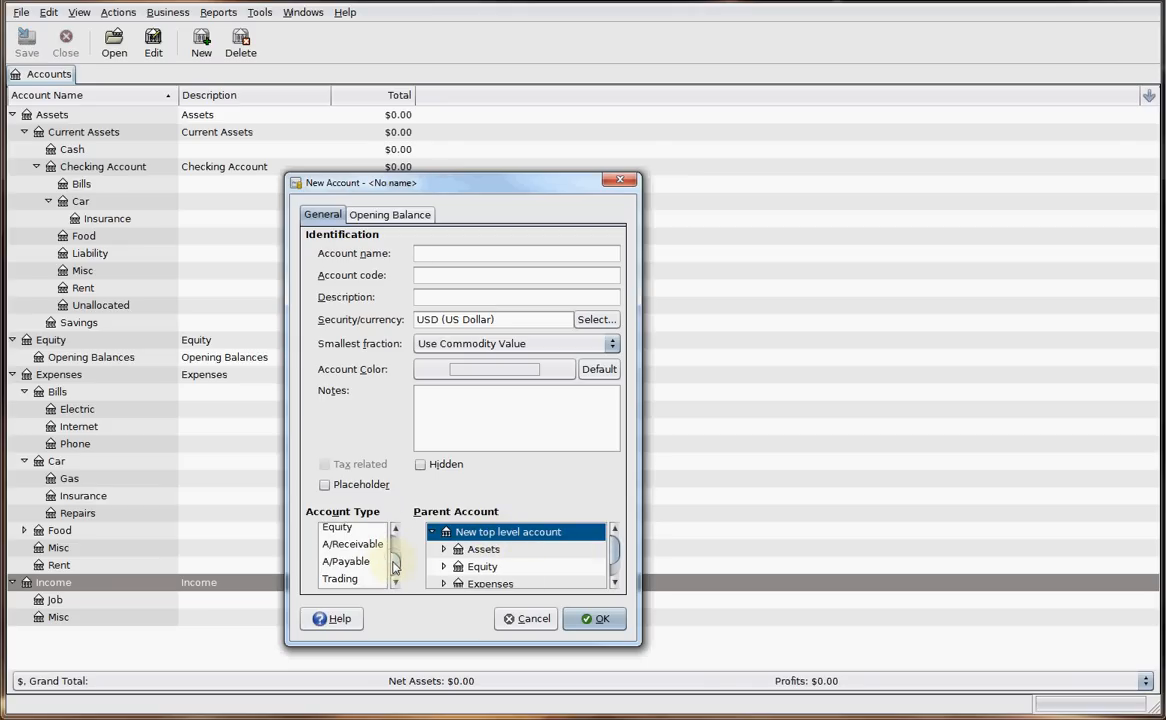
scroll(393, 566, up, 5)
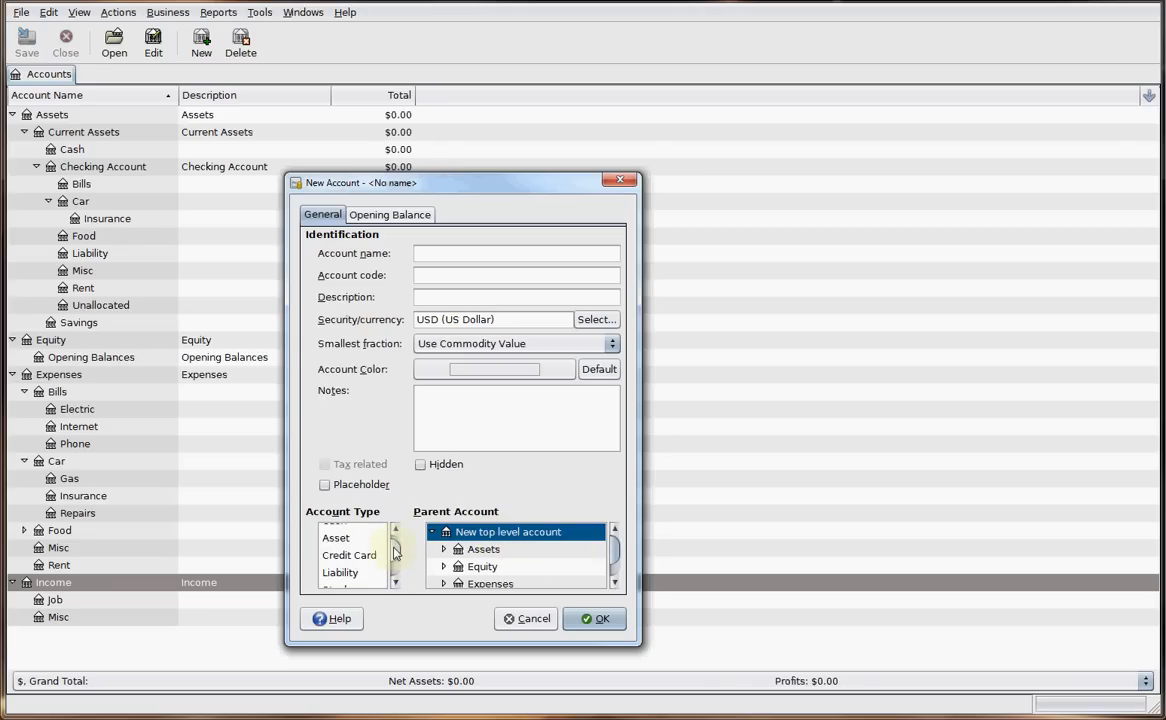
click(347, 577)
click(425, 253)
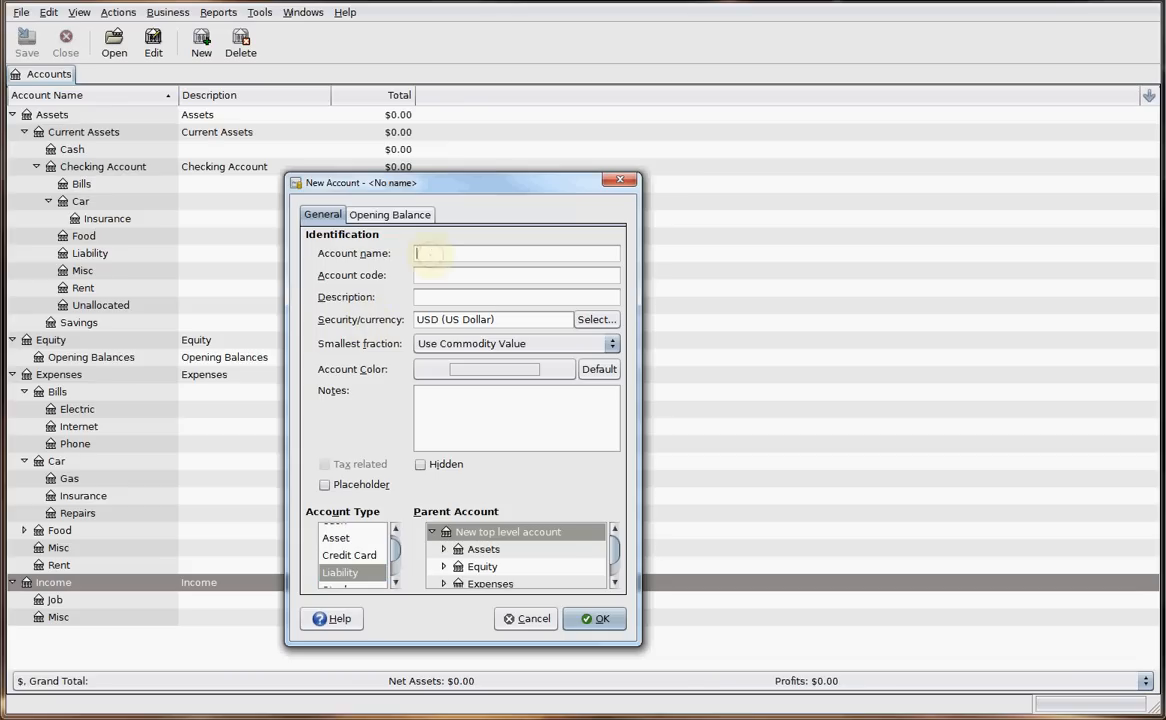
text(Liability)
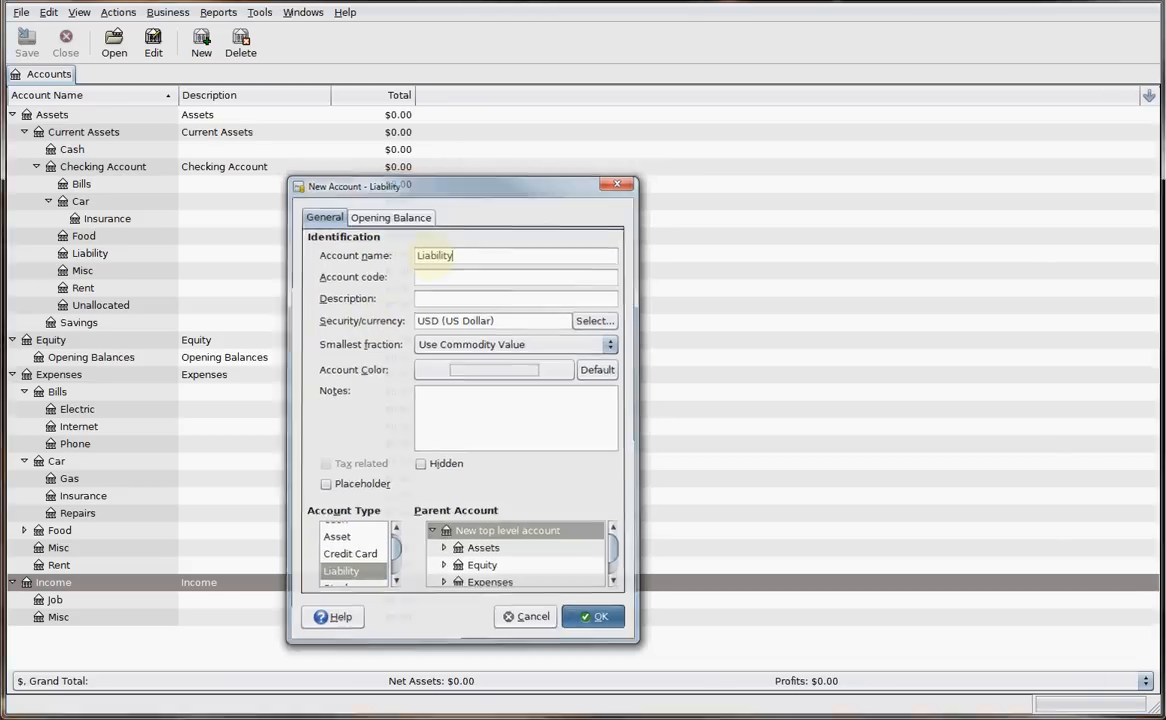
key(Return)
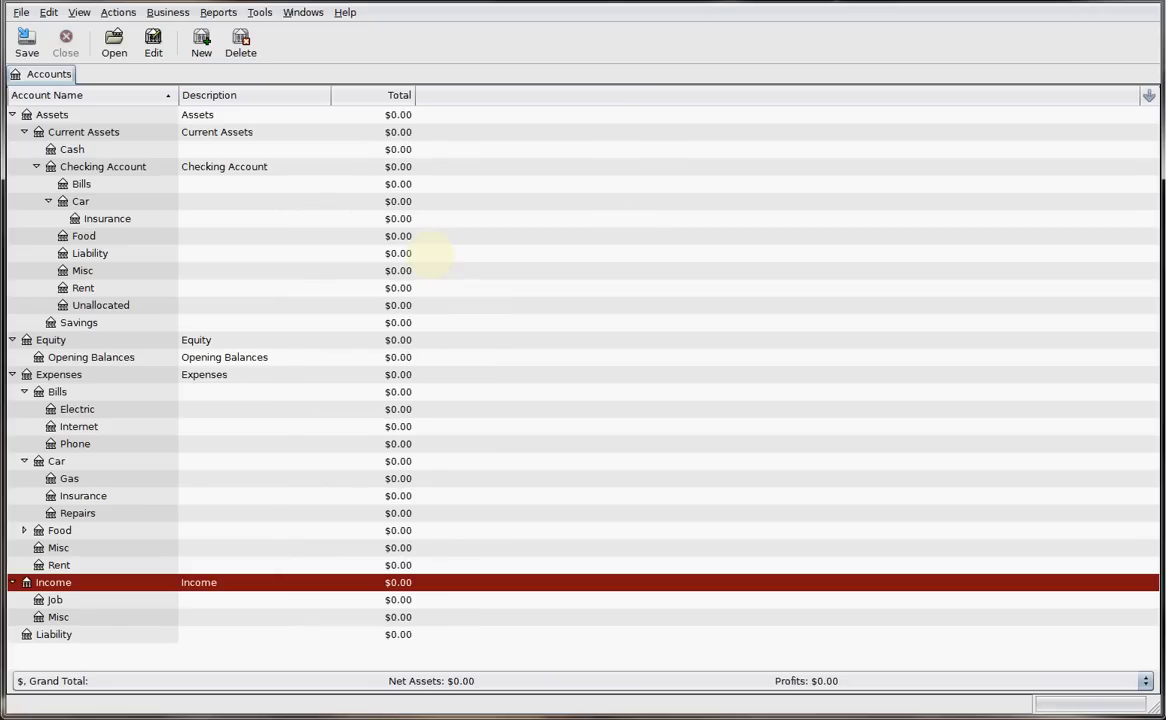
Step: Create a VISA sub-account of type Credit Card under the Liability account
click(92, 635)
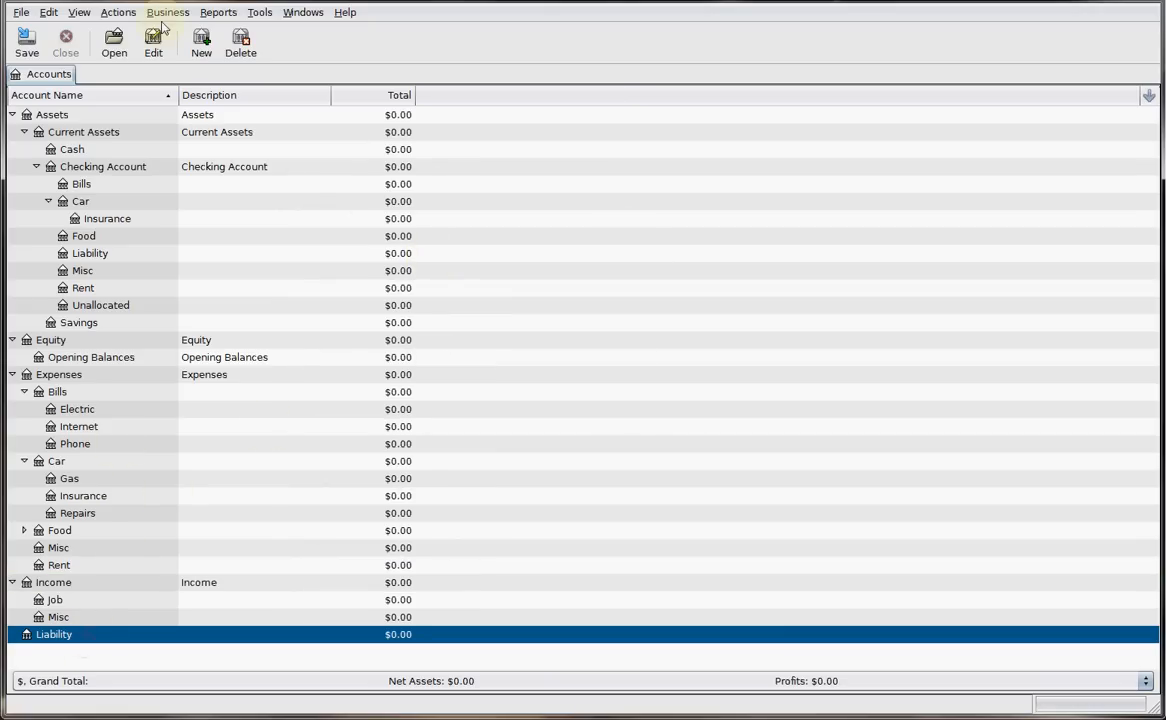
click(203, 48)
text(VISA)
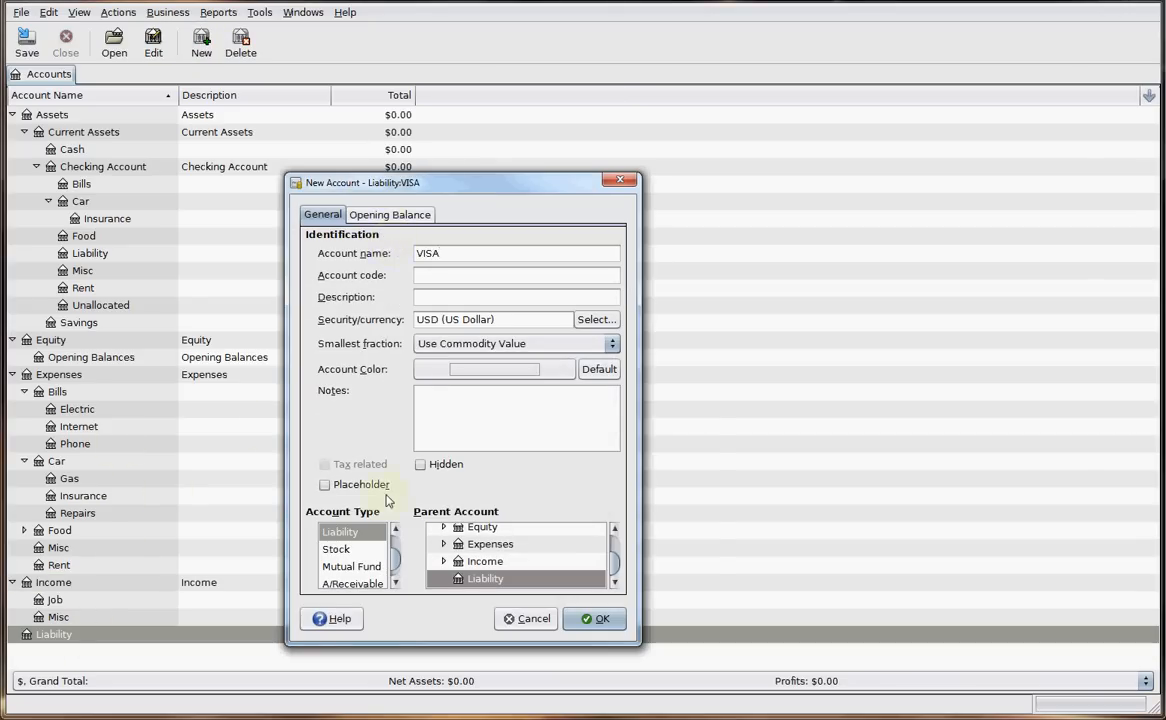
mouse_move(395, 566)
mouse_down()
mouse_move(397, 576)
mouse_move(400, 553)
mouse_up()
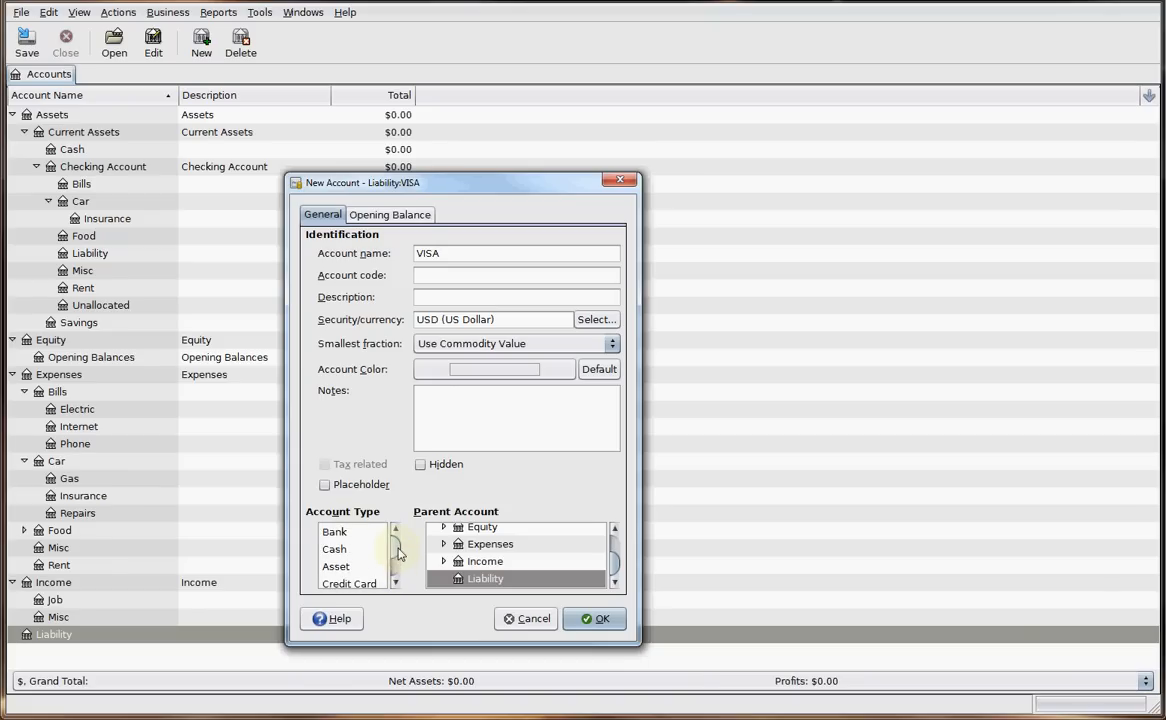
click(350, 583)
click(596, 618)
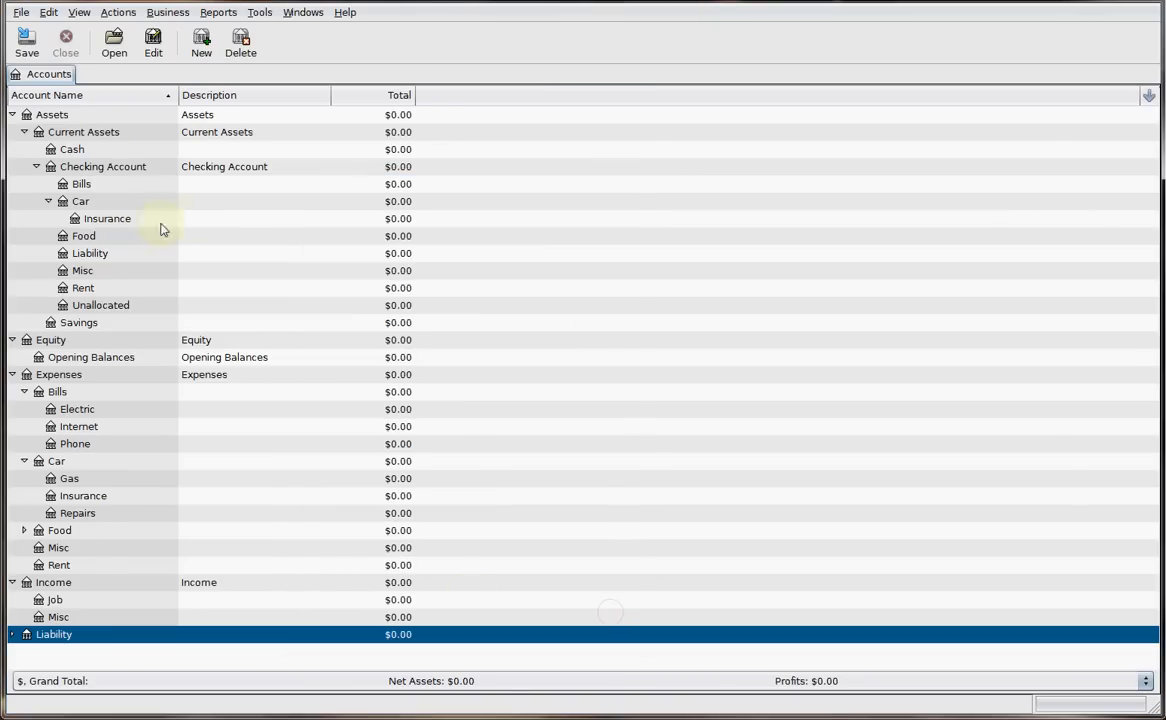
Step: Edit the Cash account under Current Assets and set its account type to Cash
double_click(80, 150)
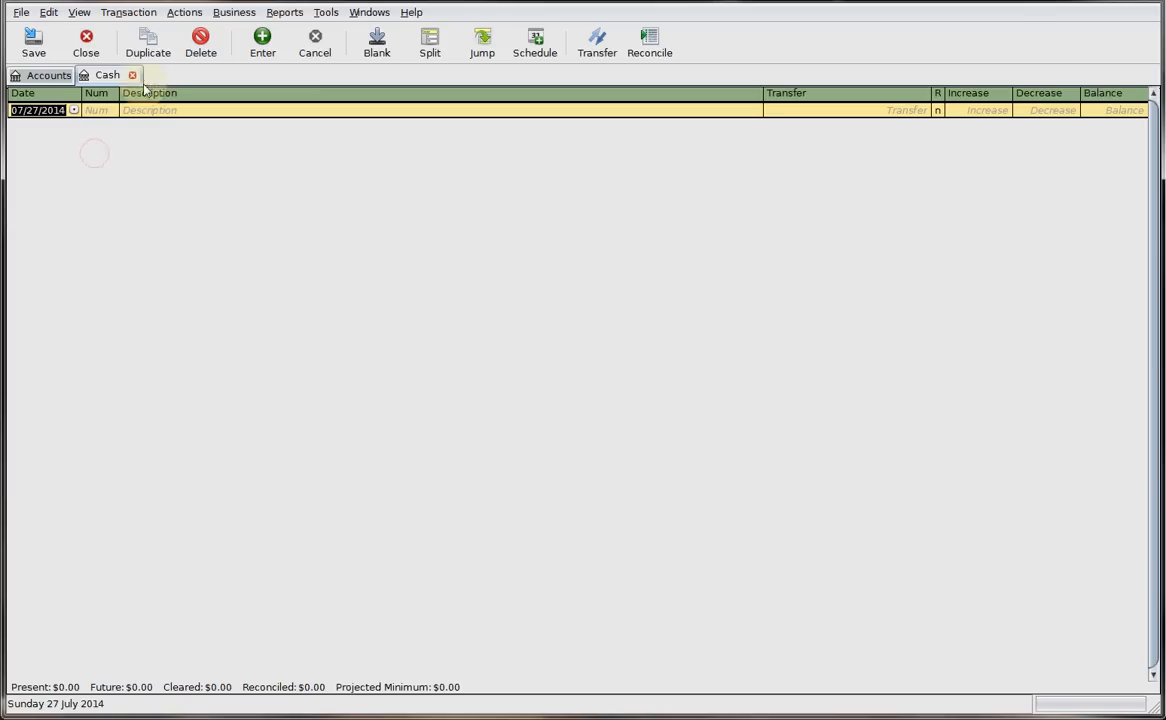
click(86, 44)
click(153, 44)
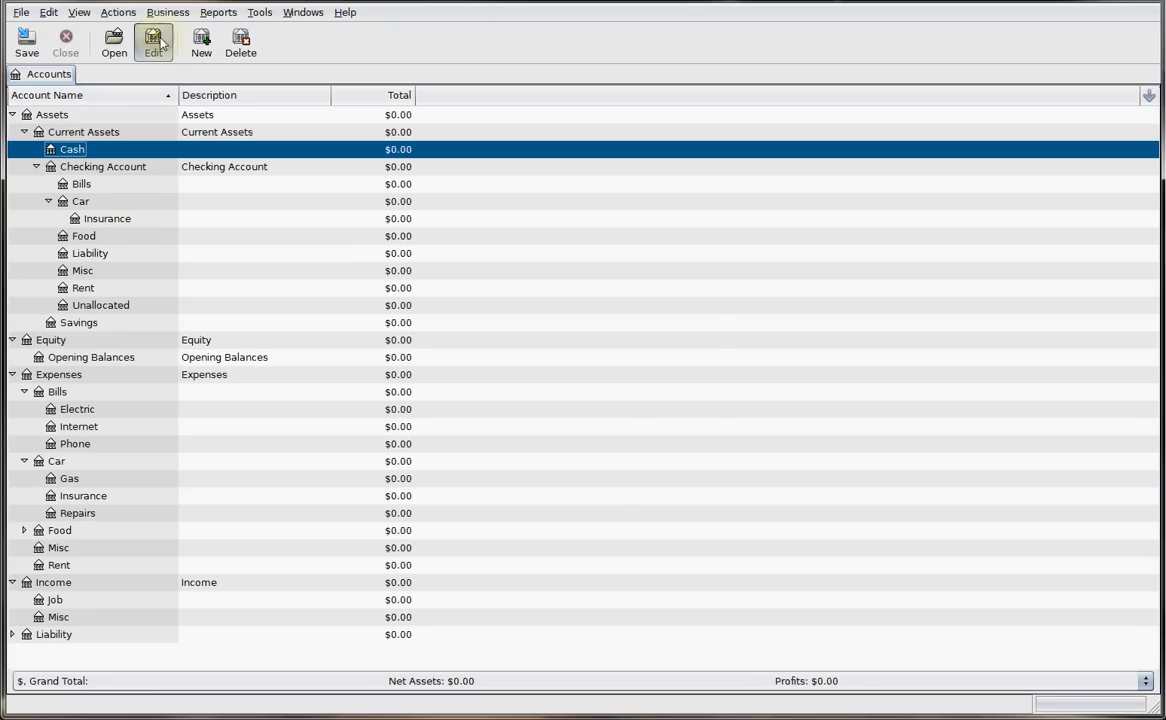
click(352, 550)
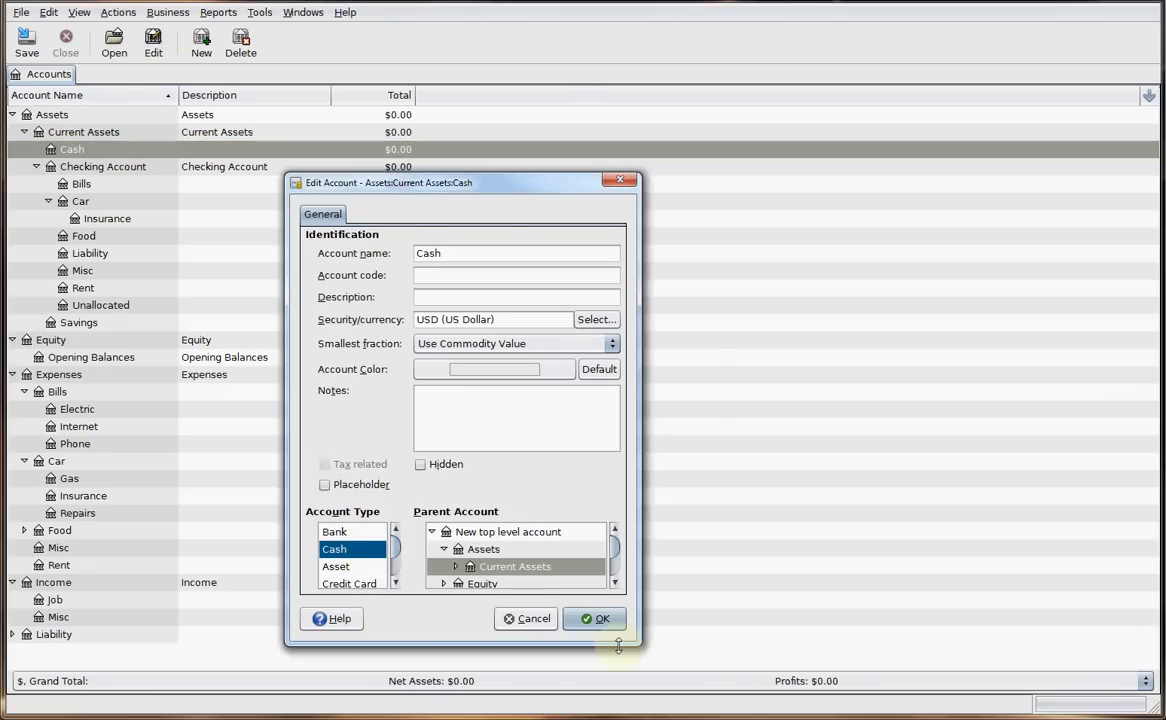
click(596, 619)
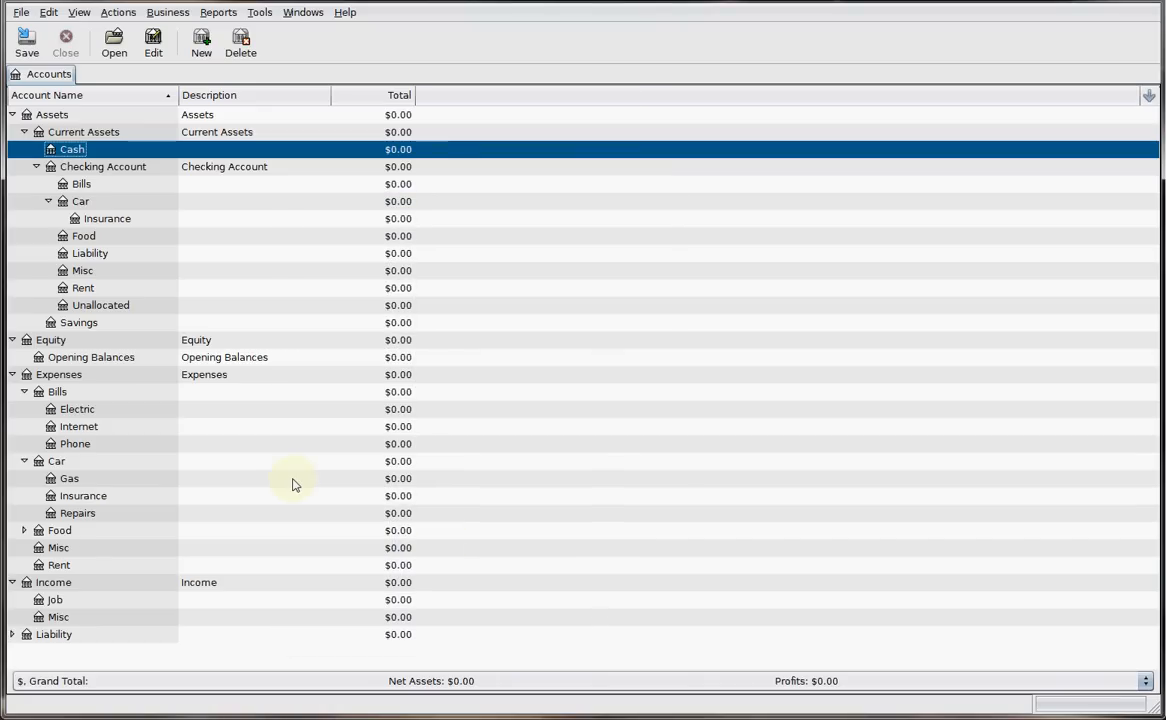
Step: Expand the Liability account and collapse the Equity account in the account tree
click(12, 635)
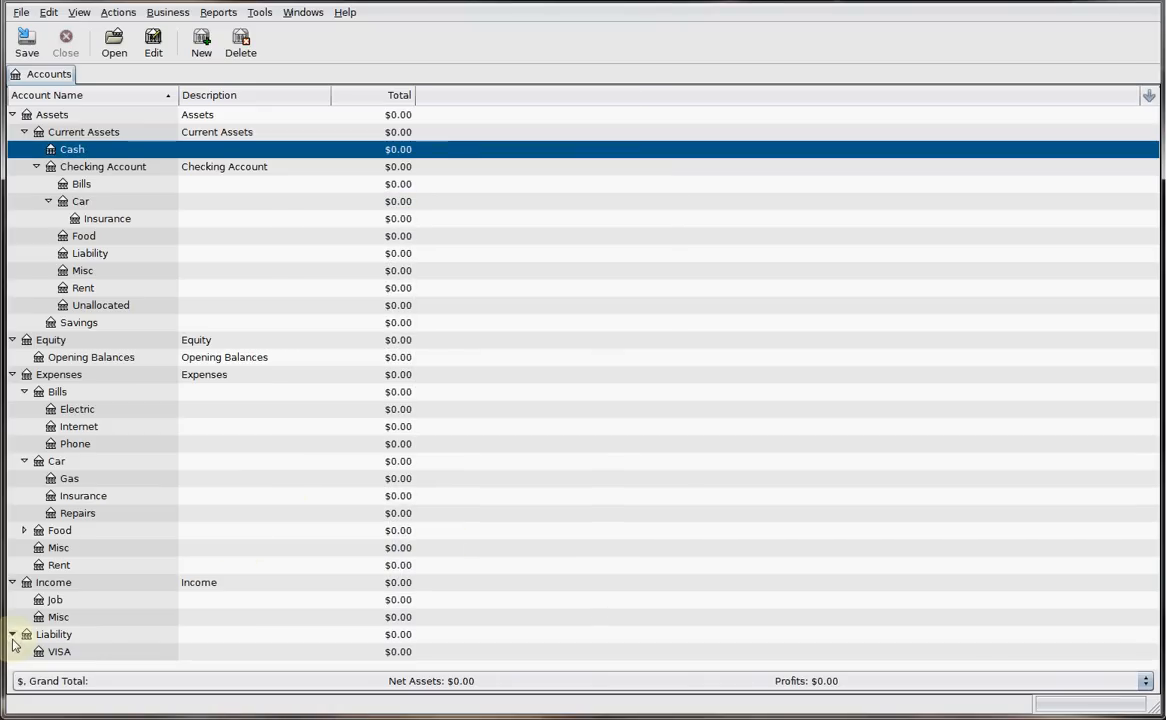
click(114, 651)
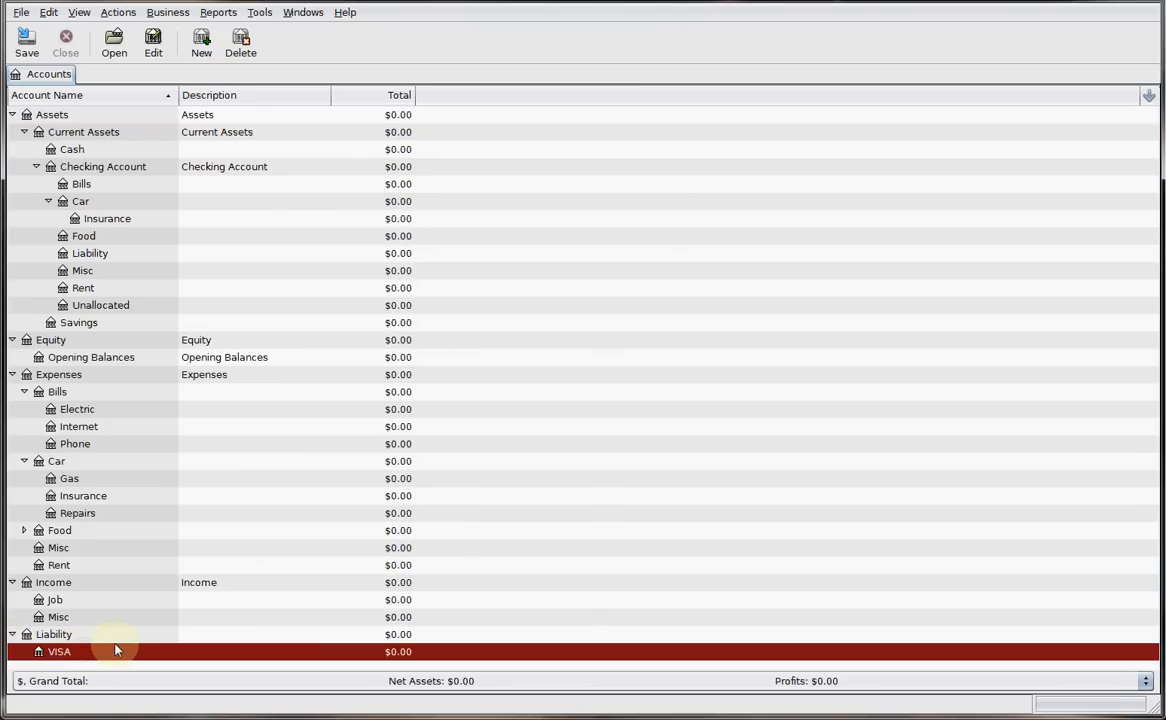
click(88, 135)
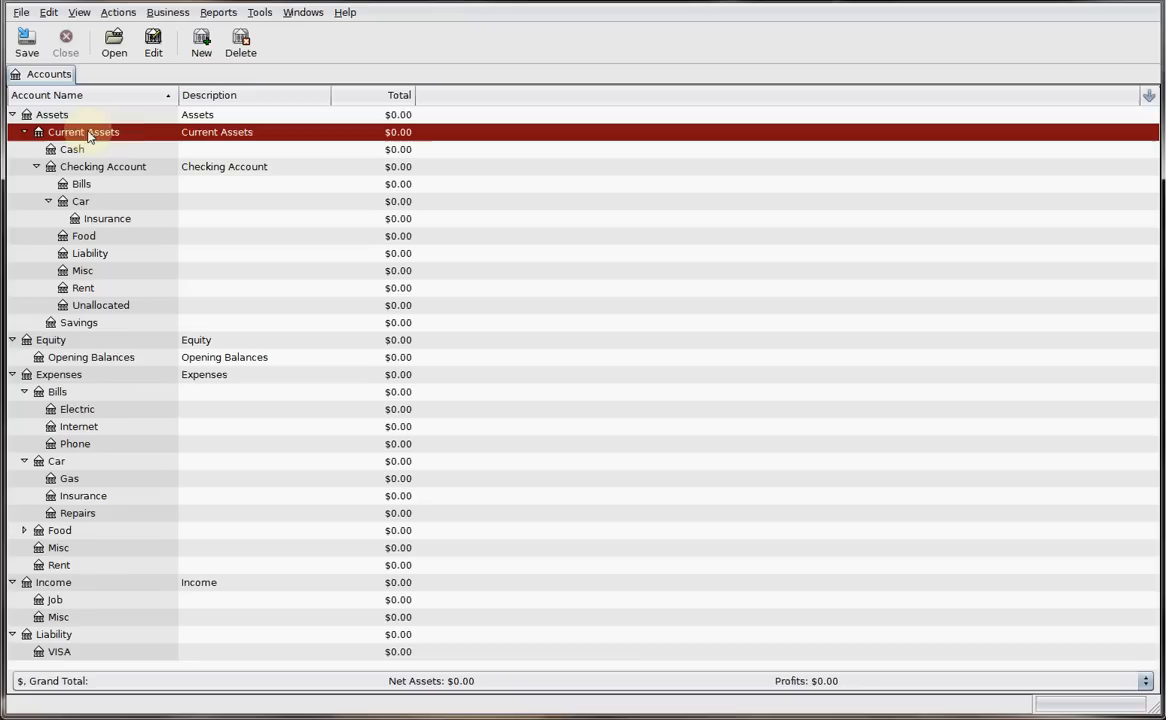
click(137, 168)
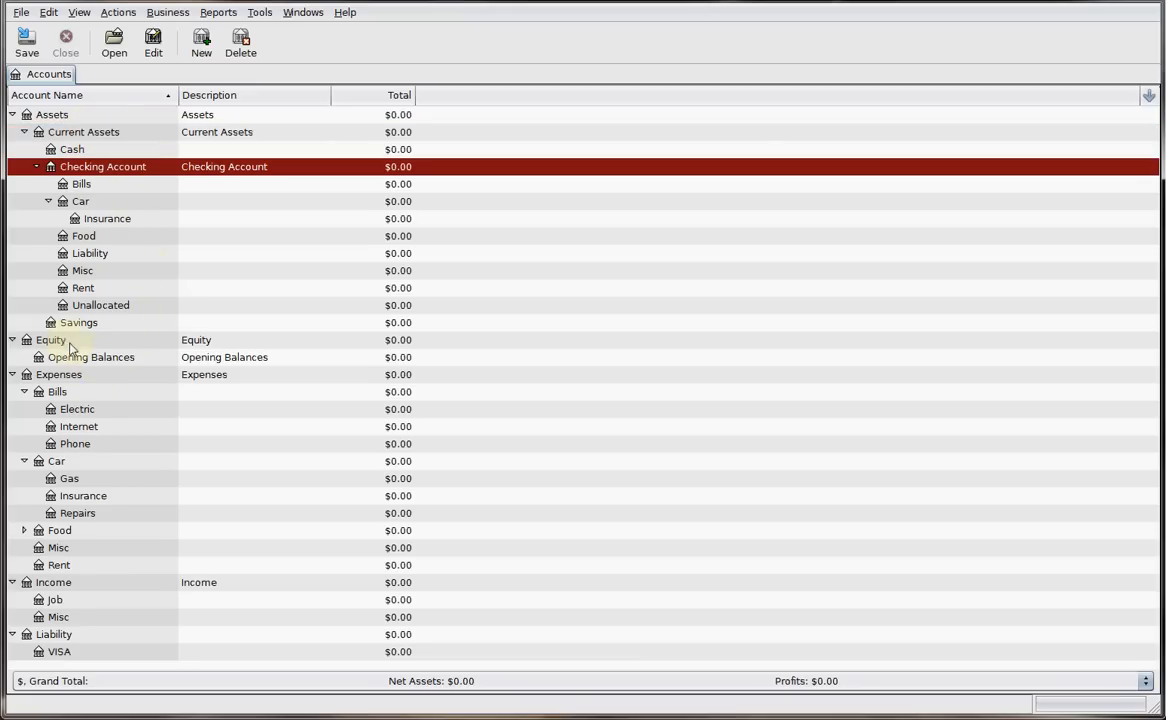
click(96, 358)
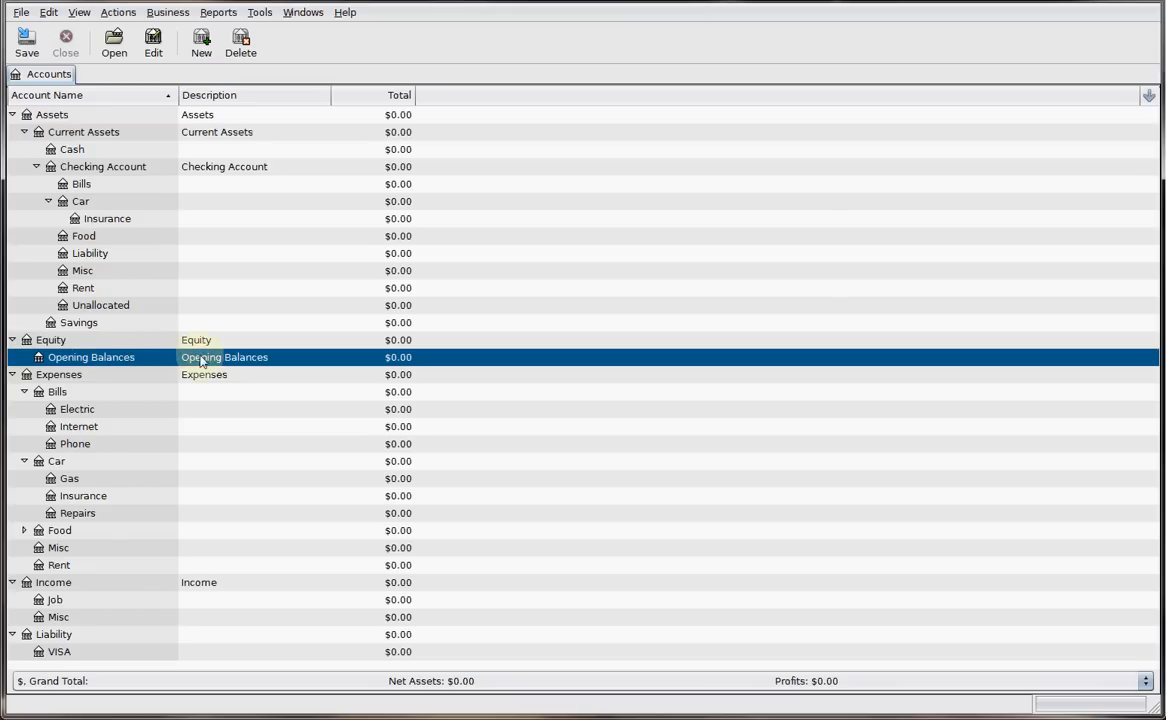
click(12, 340)
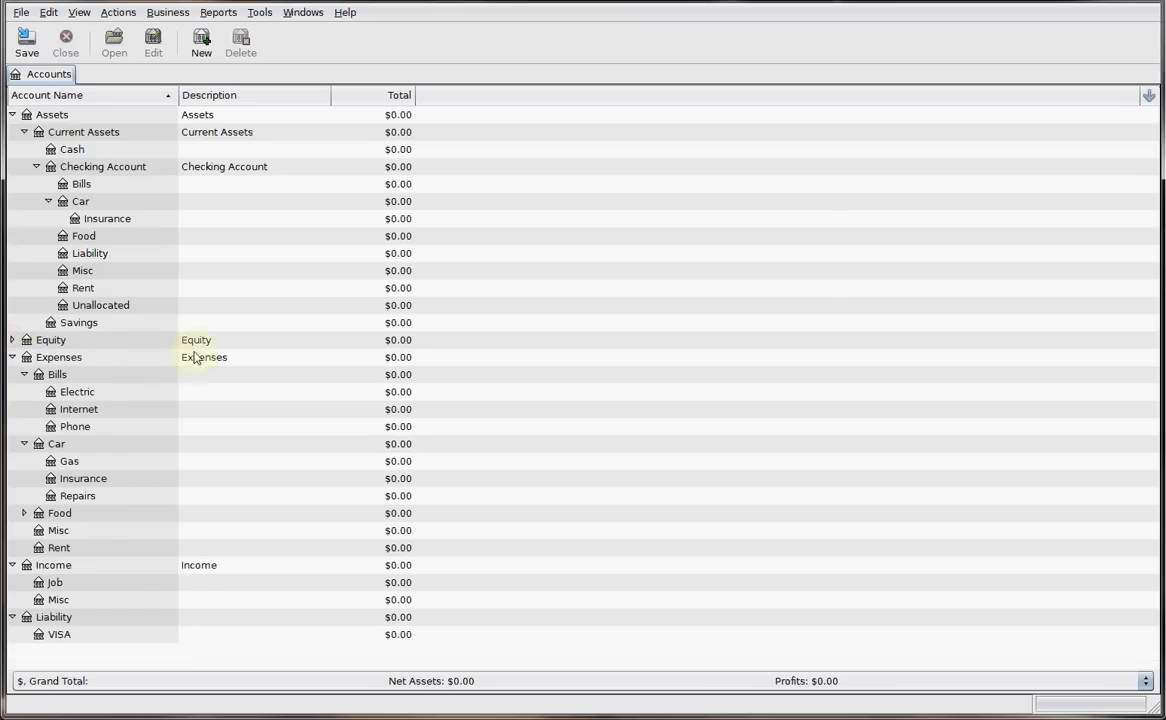
Step: Compare the Expenses sub-accounts, especially those under Bills, with the matching Bills budget account under Checking Account
click(99, 363)
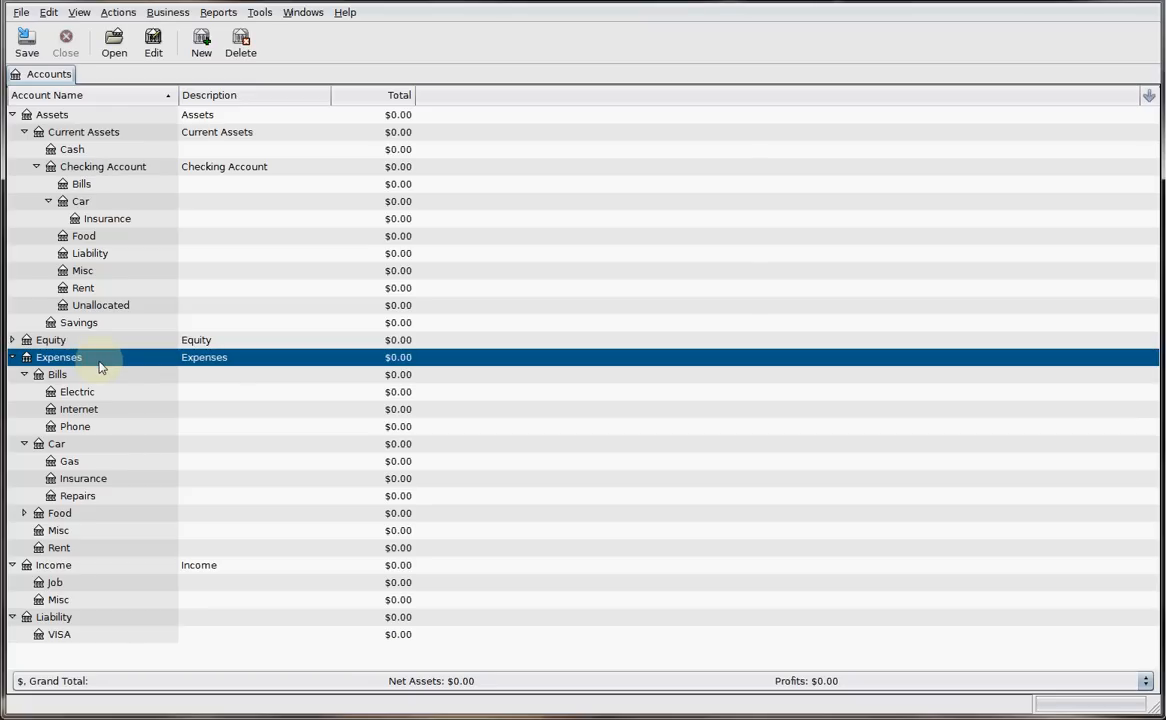
click(82, 377)
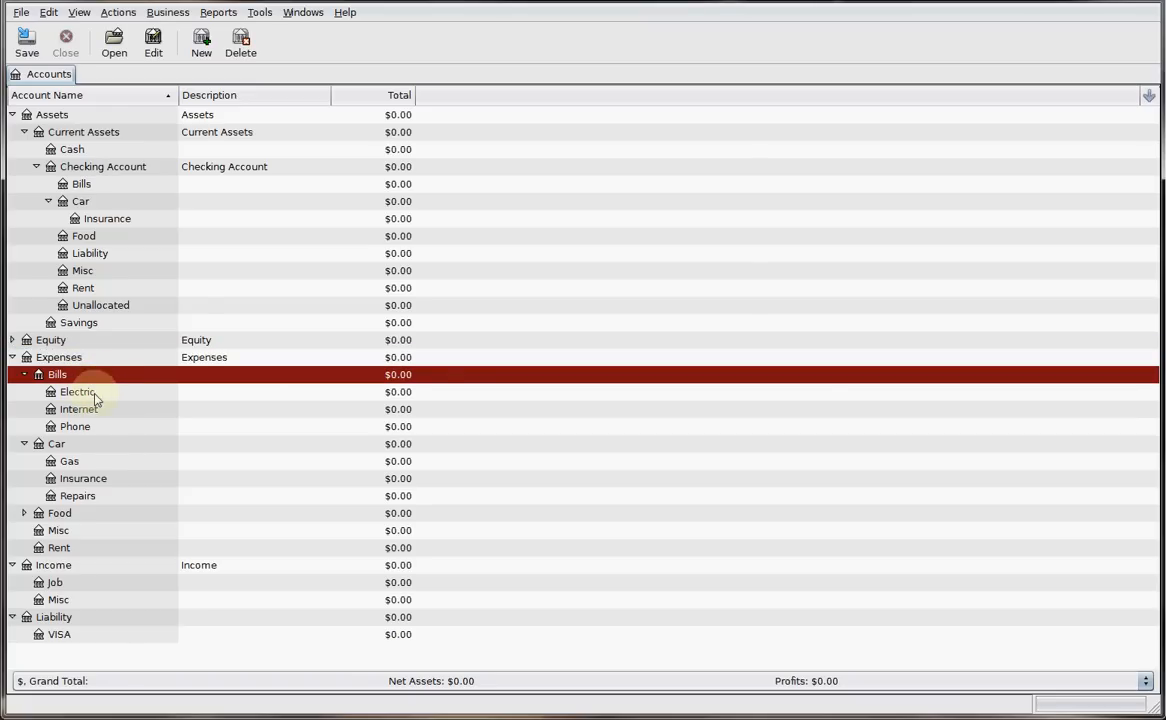
click(96, 427)
click(98, 395)
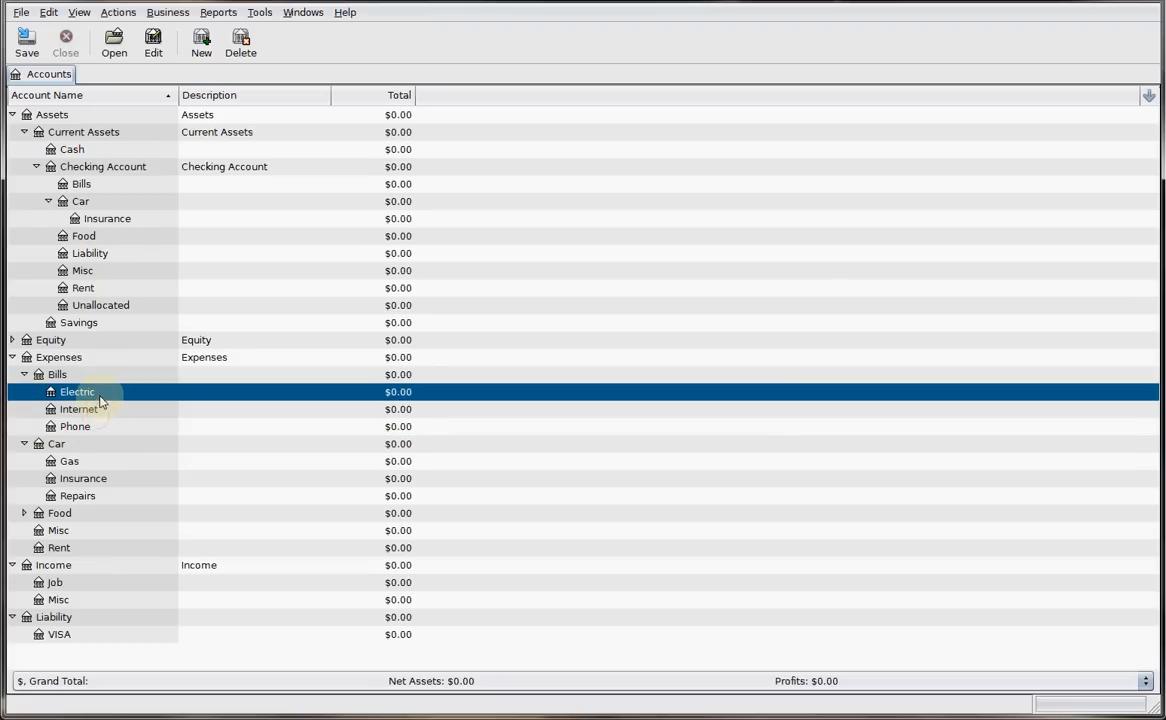
click(92, 186)
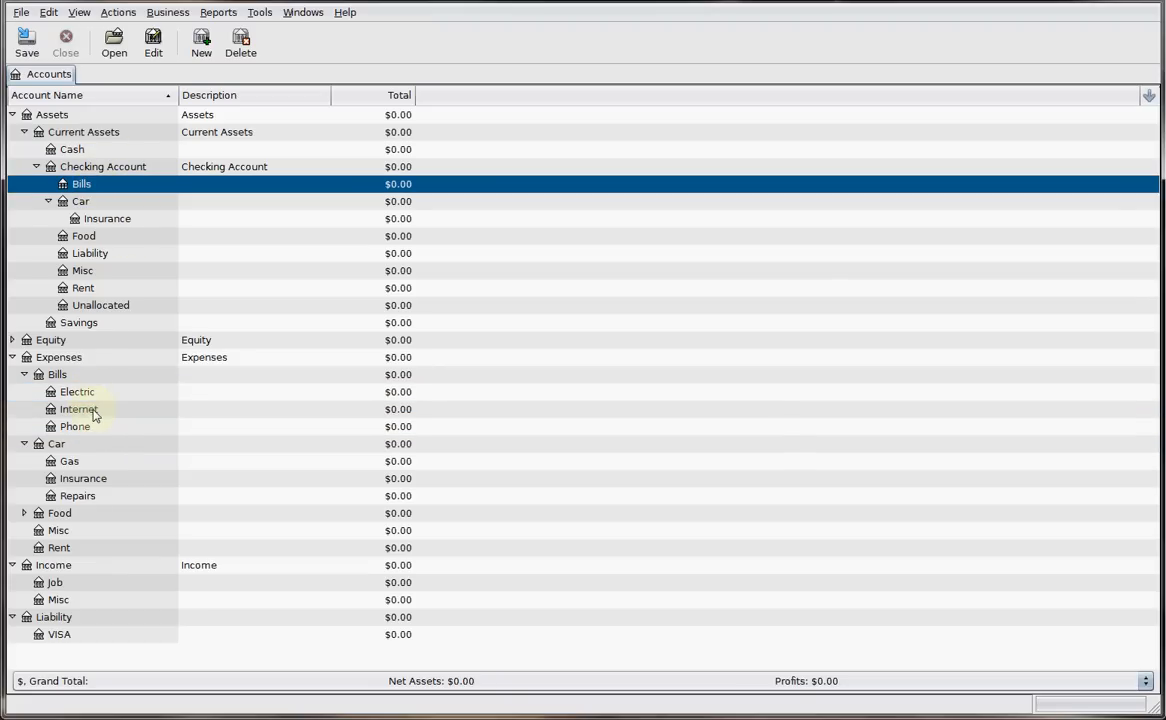
click(98, 392)
click(104, 414)
click(107, 428)
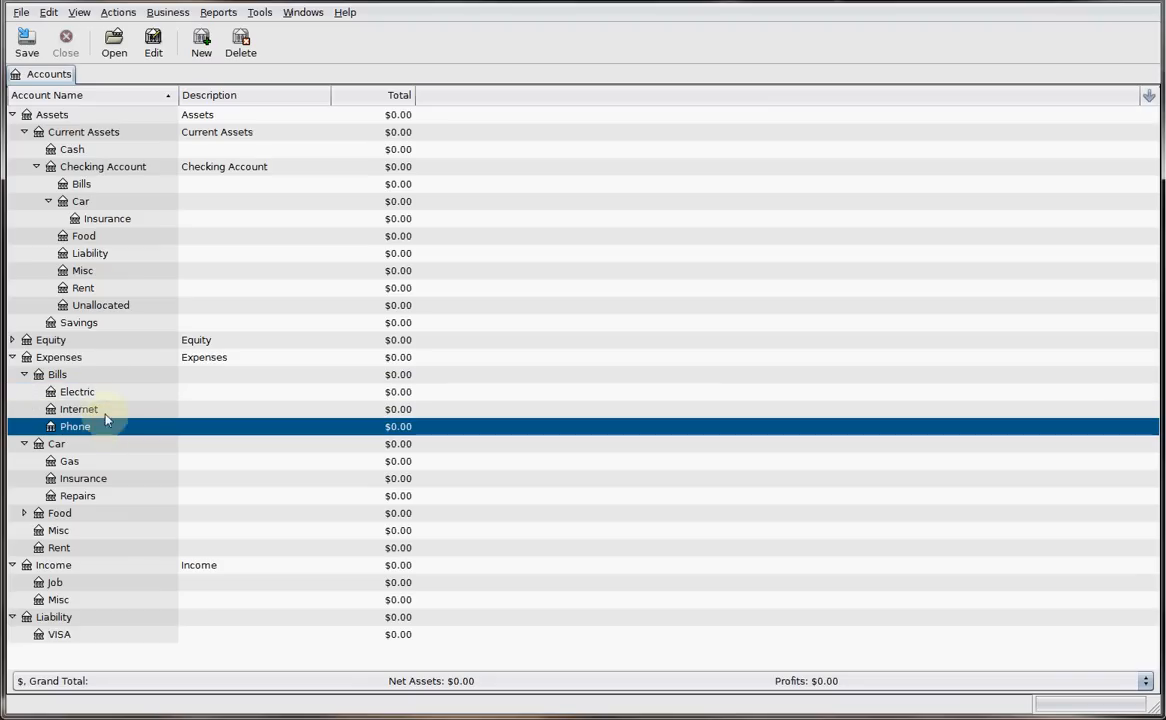
click(112, 185)
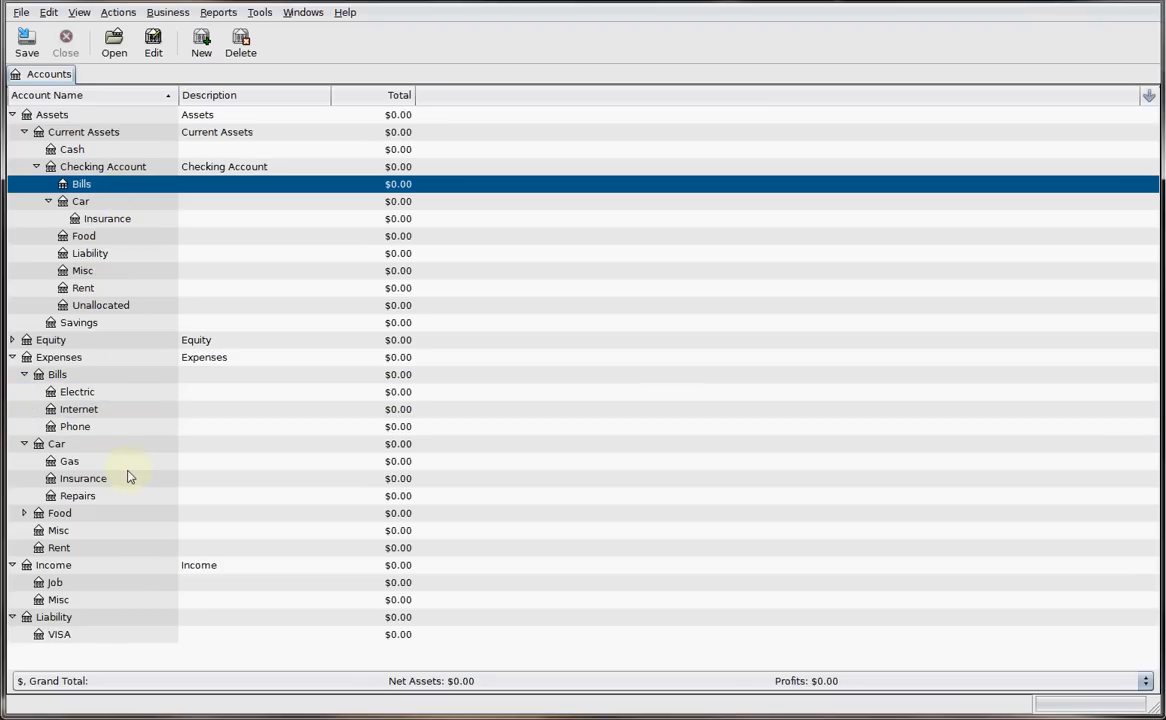
click(80, 515)
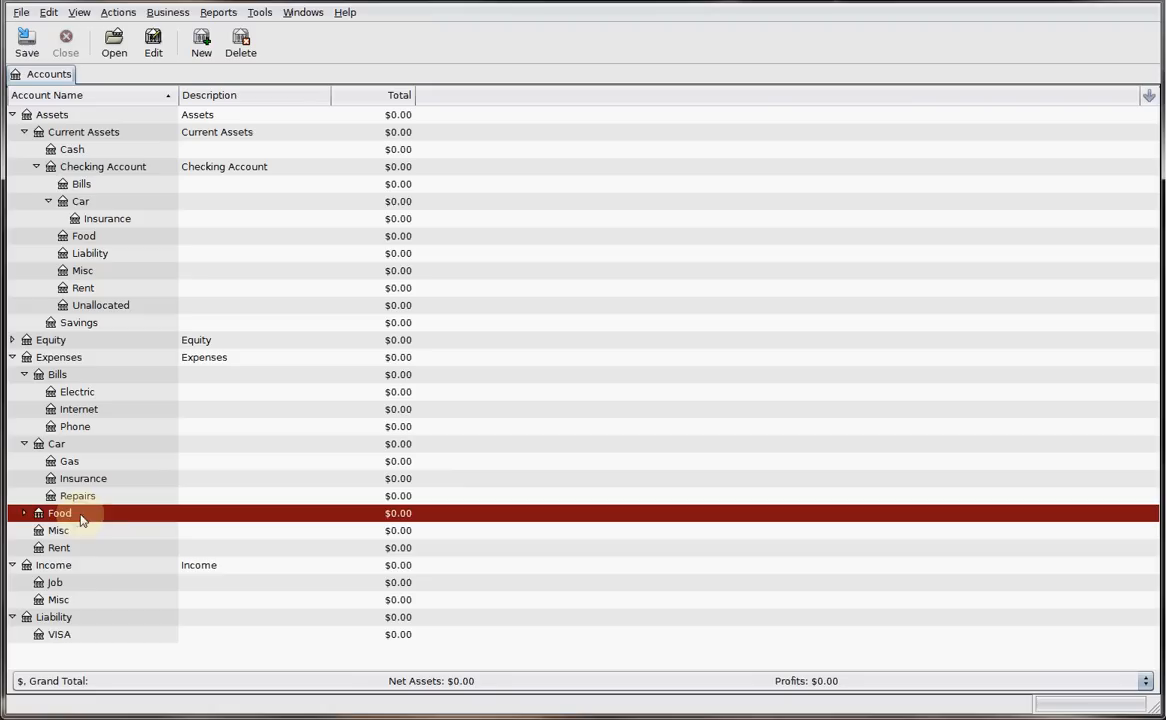
Step: Open the register of the Job account under Income and date the new transaction 06/30/2014
double_click(73, 585)
key(minus)
key(minus)
key(minus)
key(minus)
key(minus)
key(minus)
key(minus)
key(minus)
key(minus)
key(minus)
key(minus)
key(minus)
key(minus)
key(minus)
key(minus)
key(minus)
key(minus)
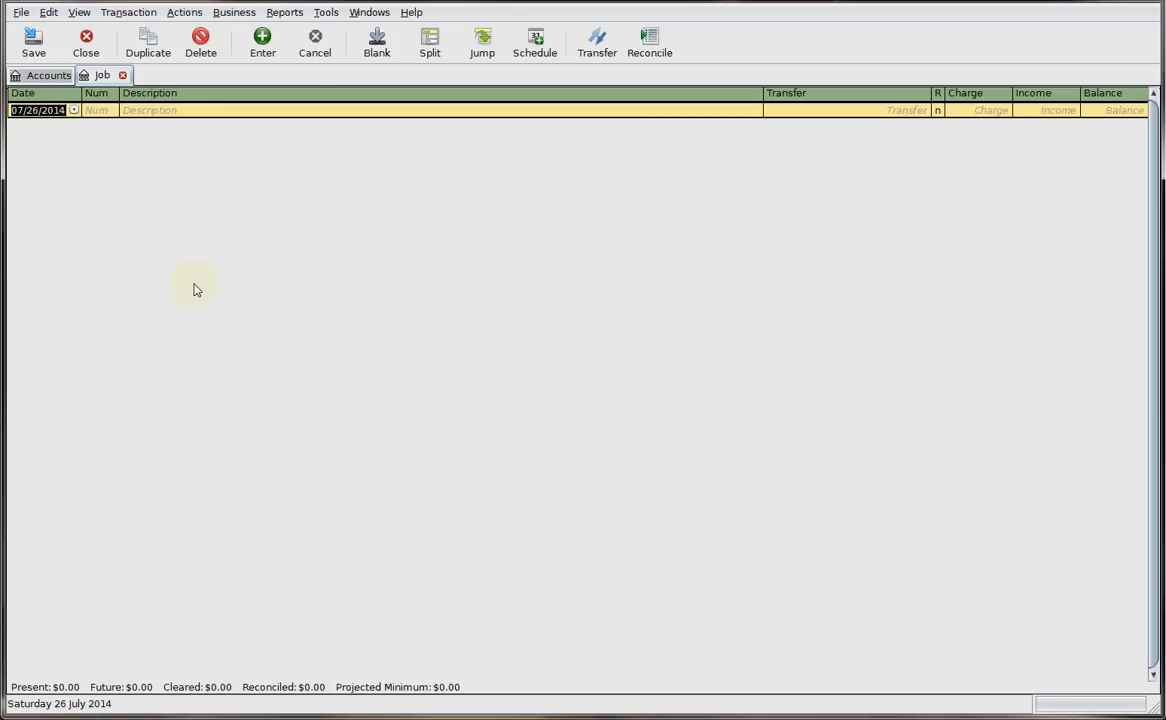
key(minus)
key(minus)
key(minus)
key(minus)
key(minus)
key(minus)
key(minus)
key(minus)
key(minus)
key(minus)
key(minus)
key(plus)
key(Tab)
key(Tab)
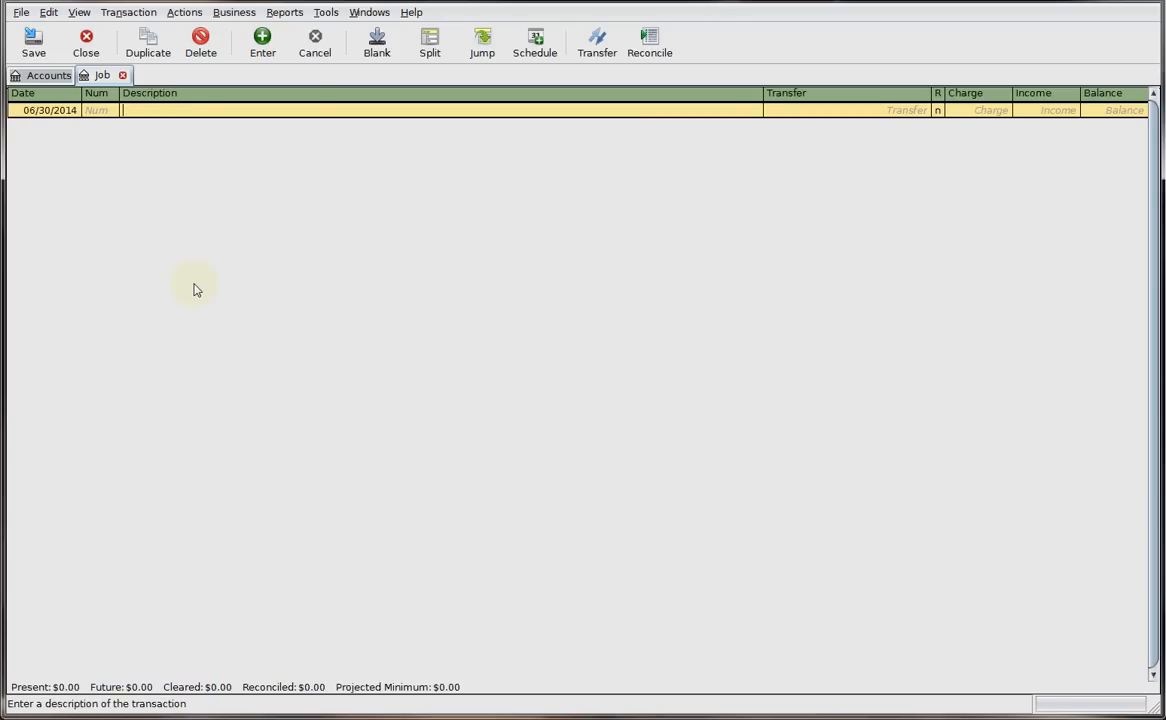
Step: Describe the transaction as Salary, show its splits, enter 1000 as income on the Income:Job line and record it
text(Salary)
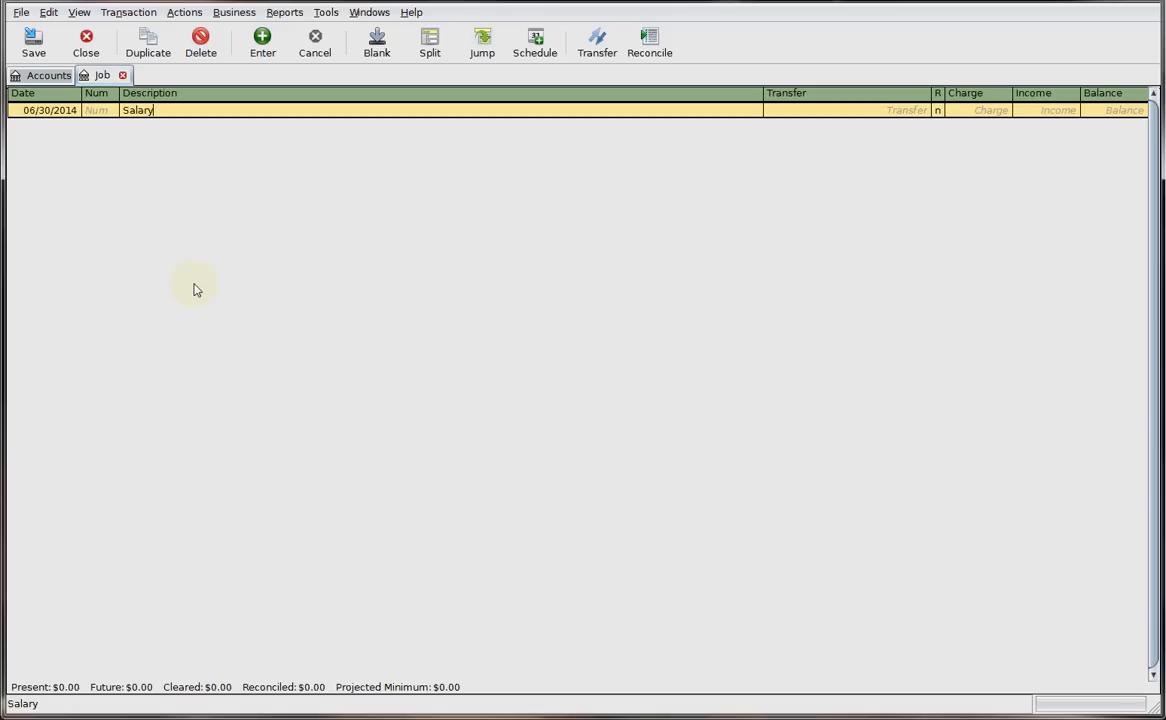
key(Tab)
click(428, 50)
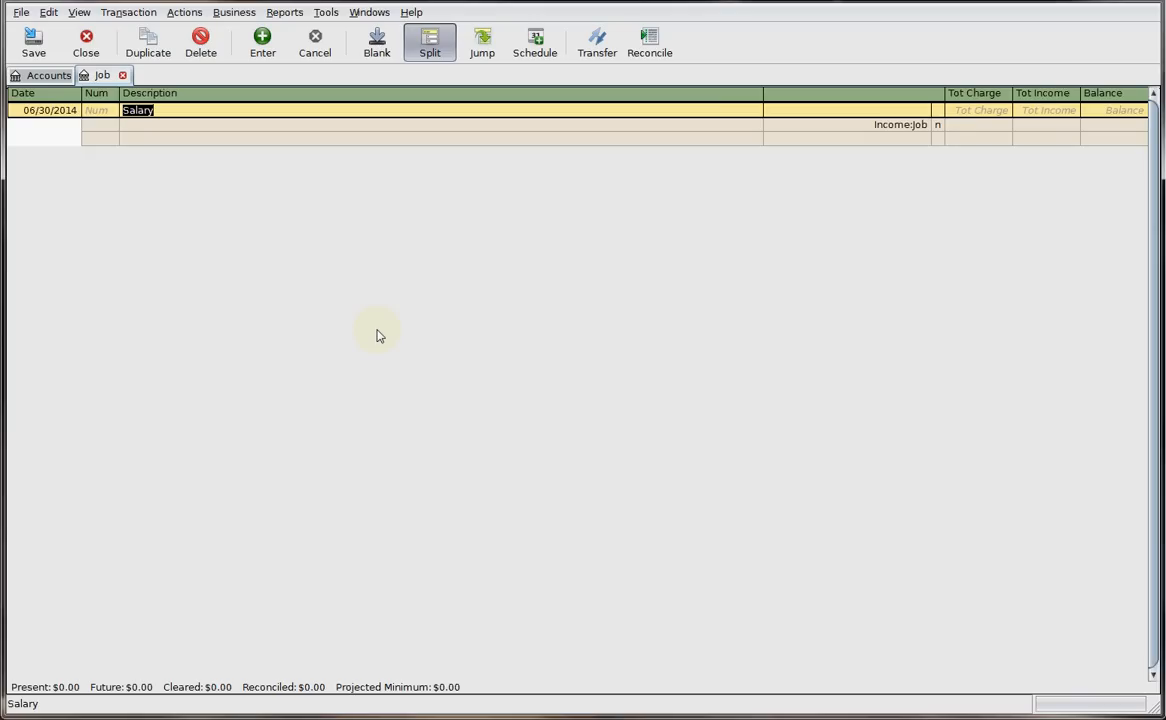
click(859, 127)
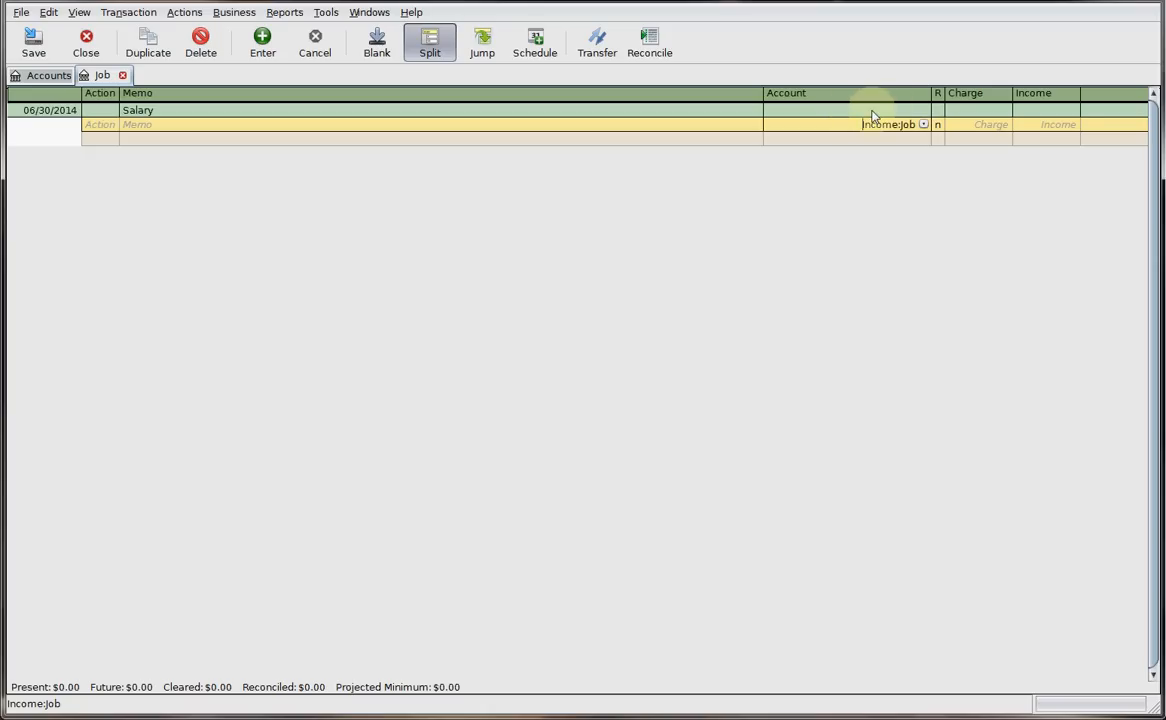
click(1045, 127)
text(1)
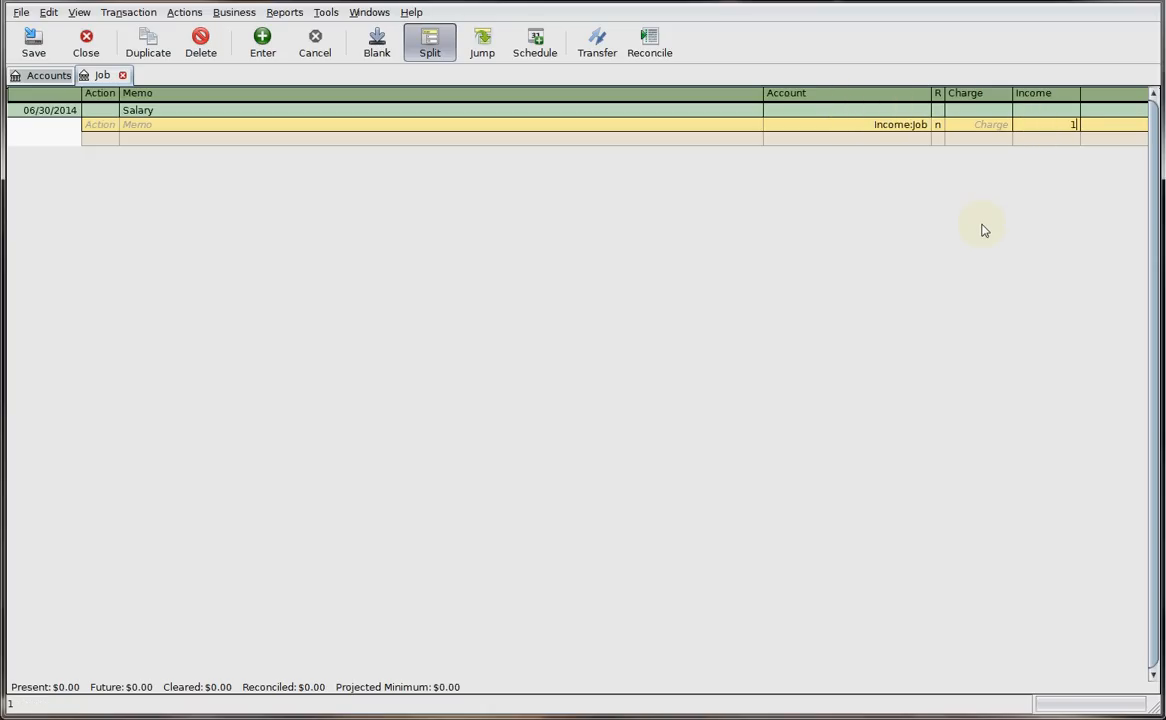
text(000)
key(Return)
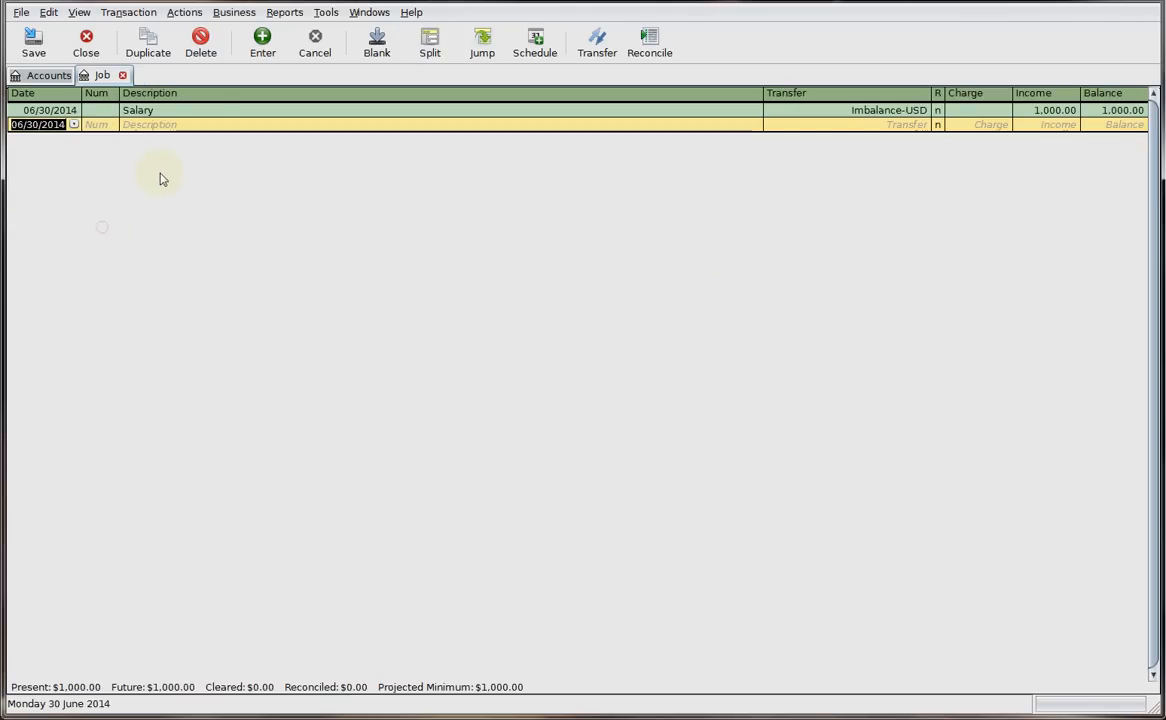
Step: Show the splits of the recorded Salary transaction and delete the whole transaction from the Job register
click(203, 111)
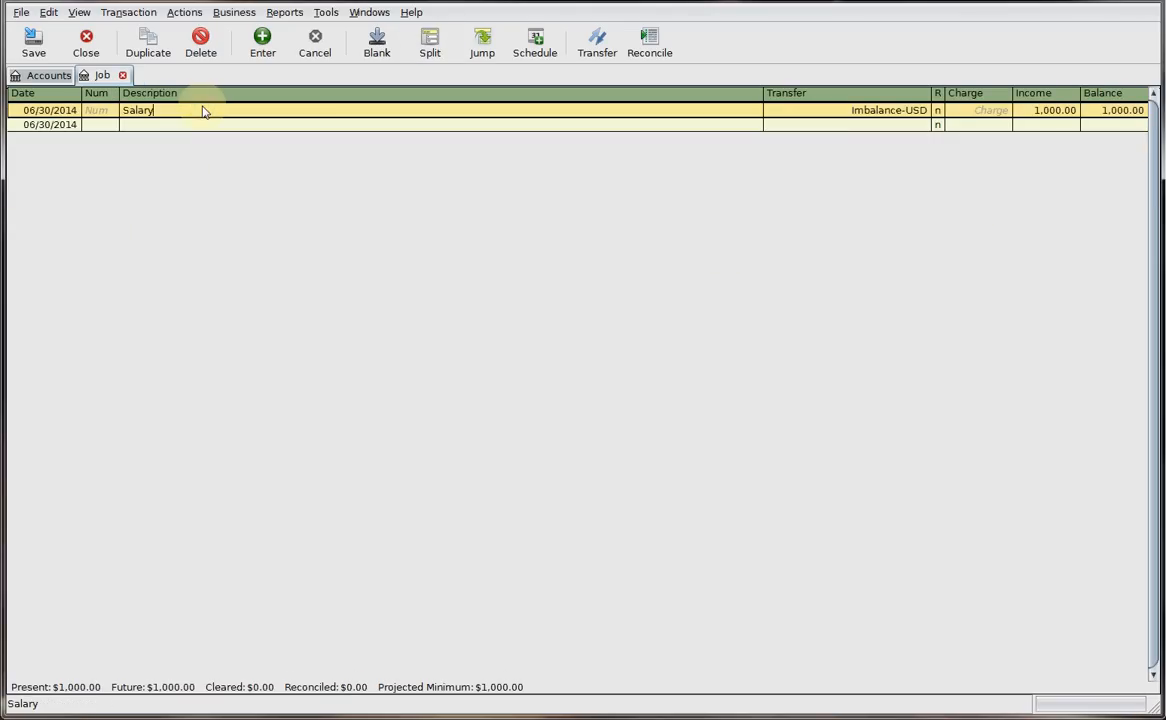
click(429, 43)
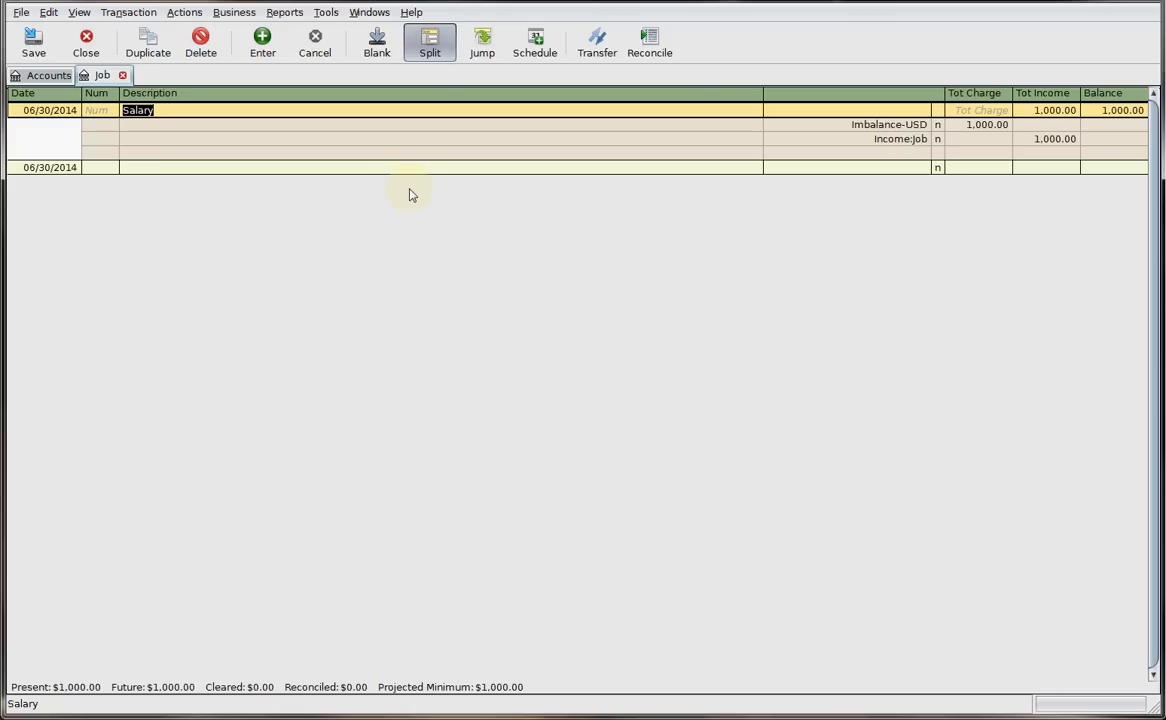
click(856, 142)
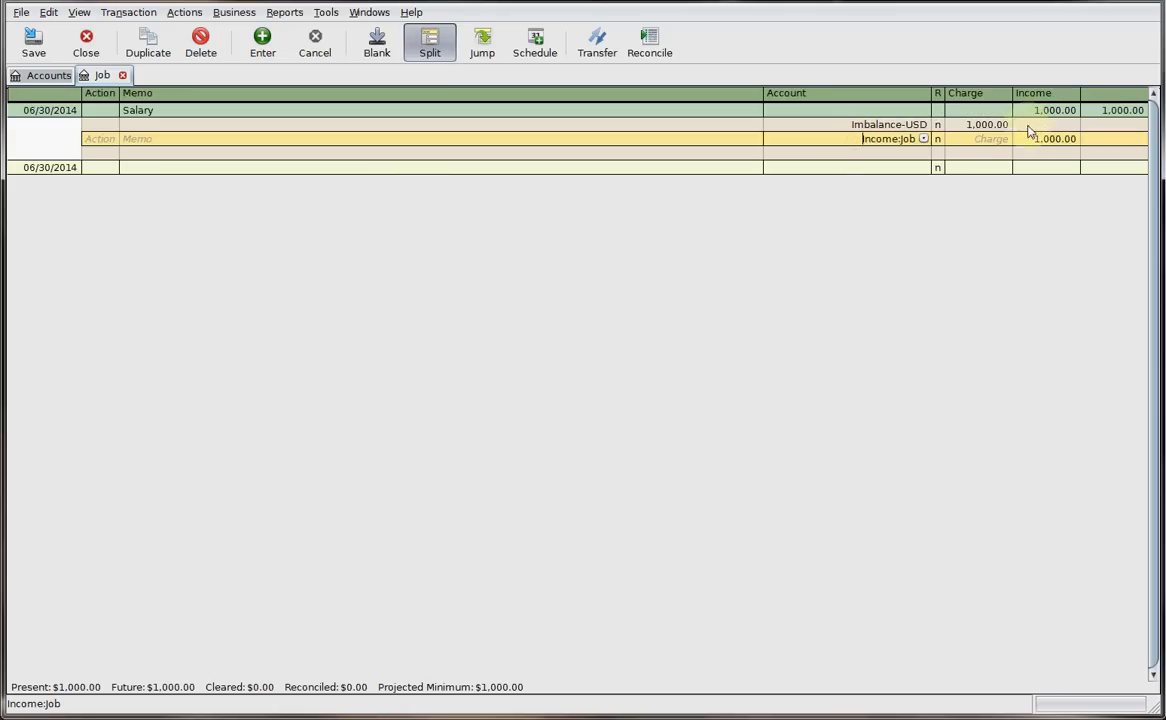
click(169, 114)
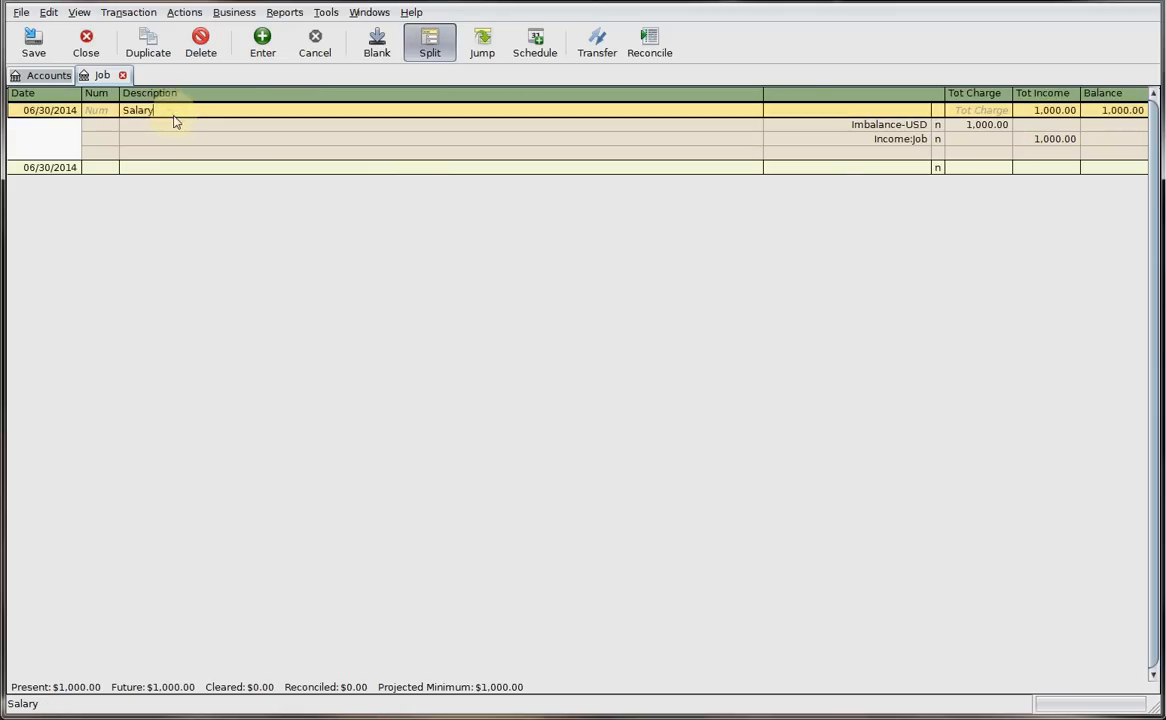
key(ctrl+s)
click(203, 45)
click(622, 431)
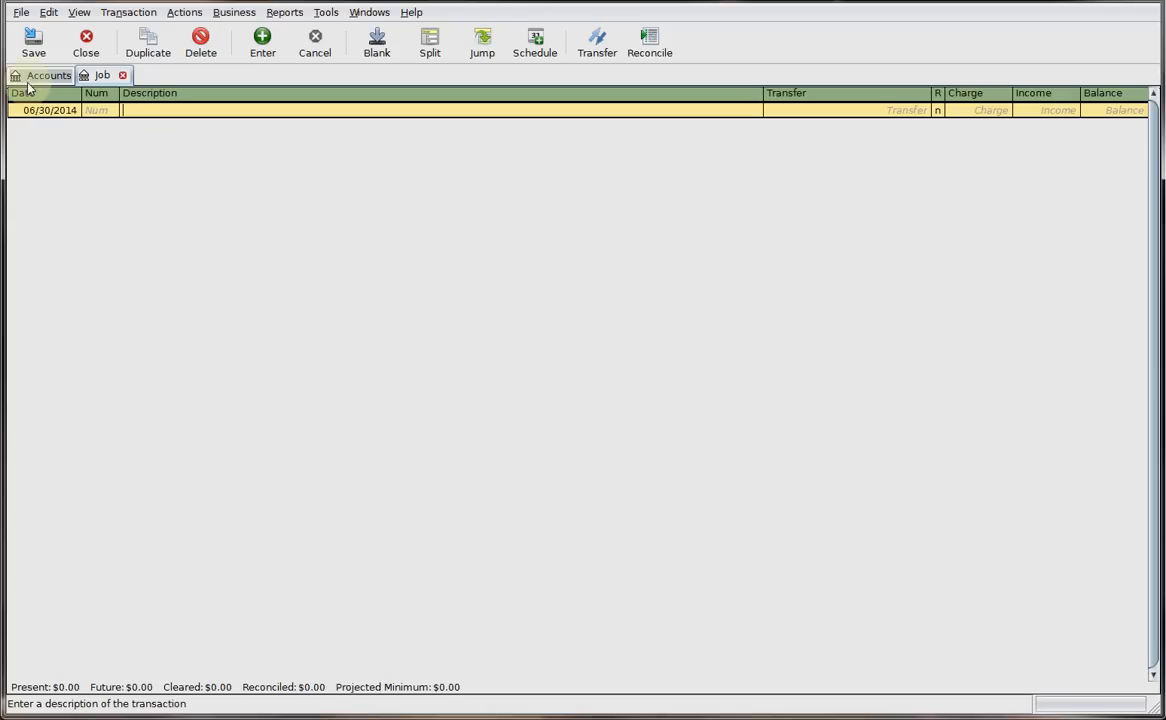
Step: Enter a new 06/30/2014 transaction described as Salary, show its splits and enter 1000 as income on the Income:Job line
text(Salary)
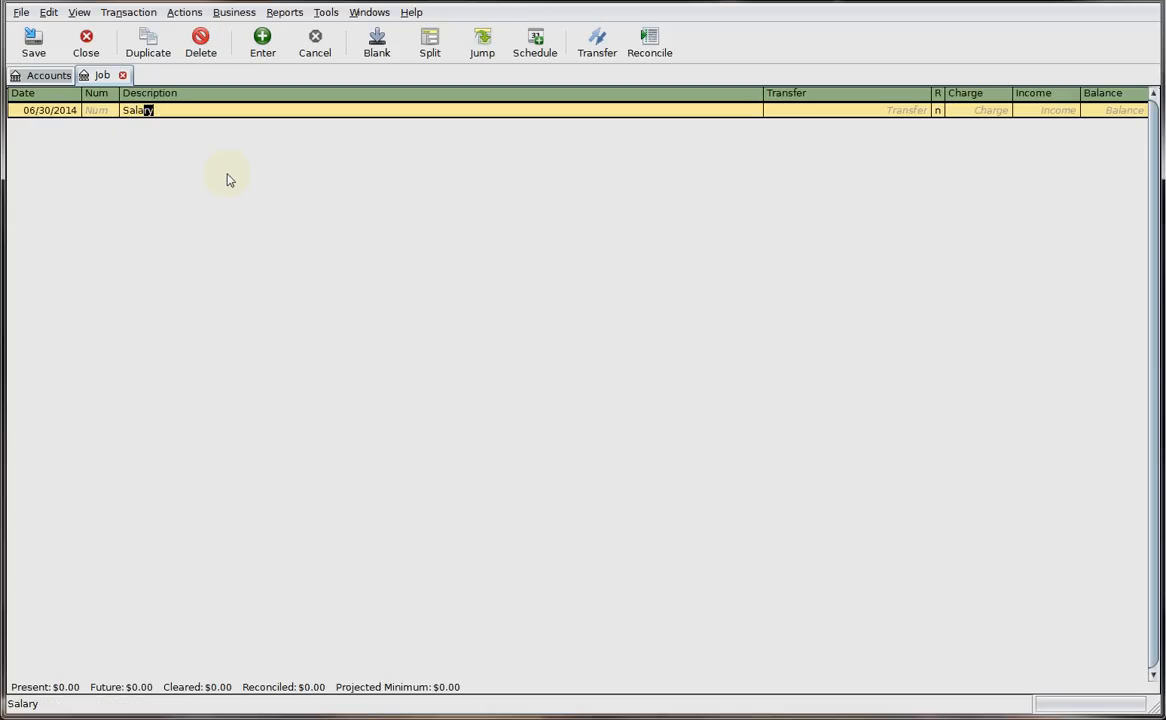
key(Tab)
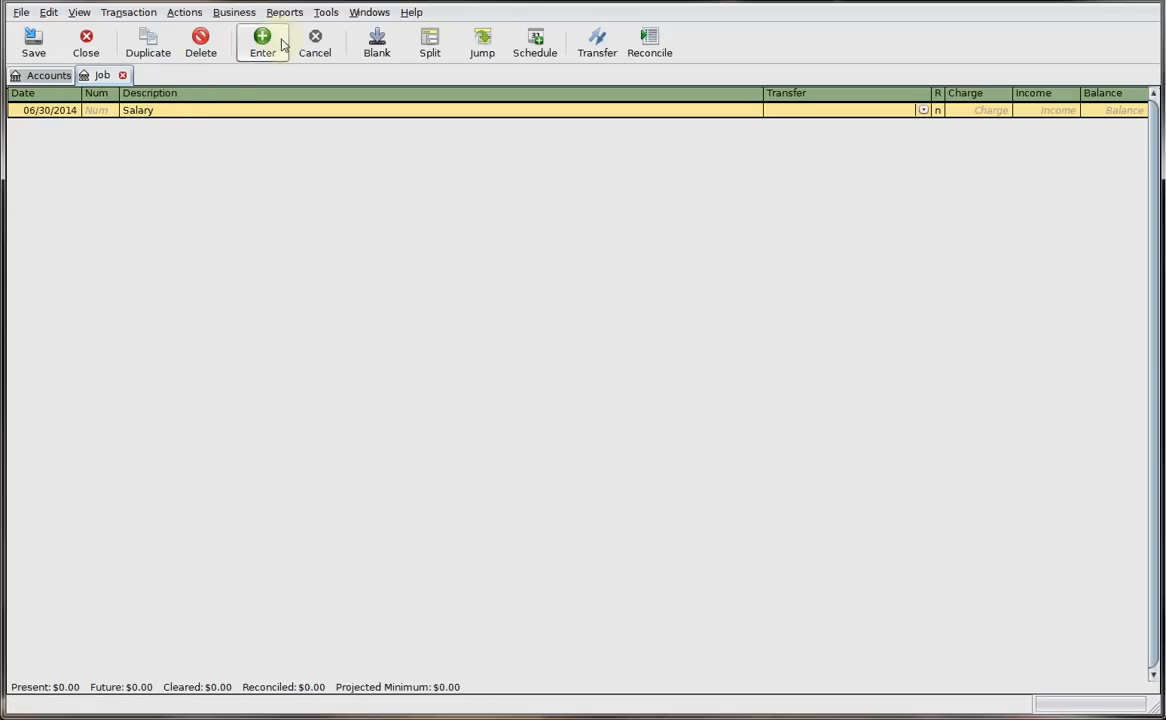
click(430, 44)
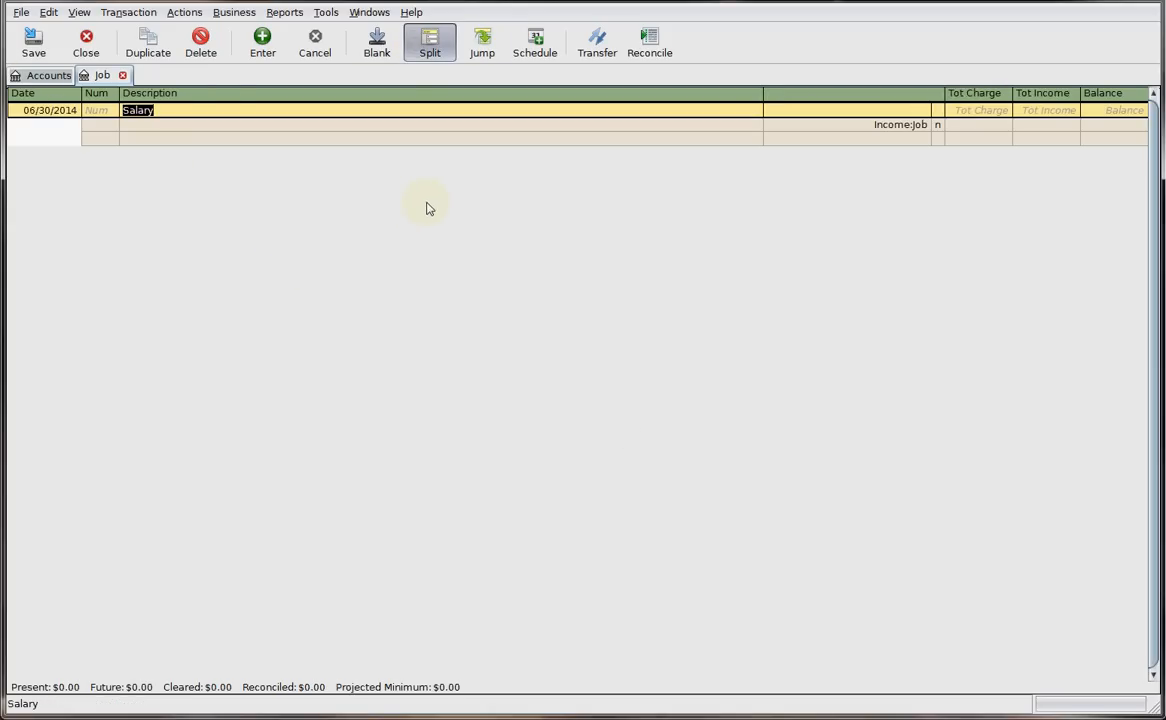
key(Tab)
key(Tab)
key(Tab)
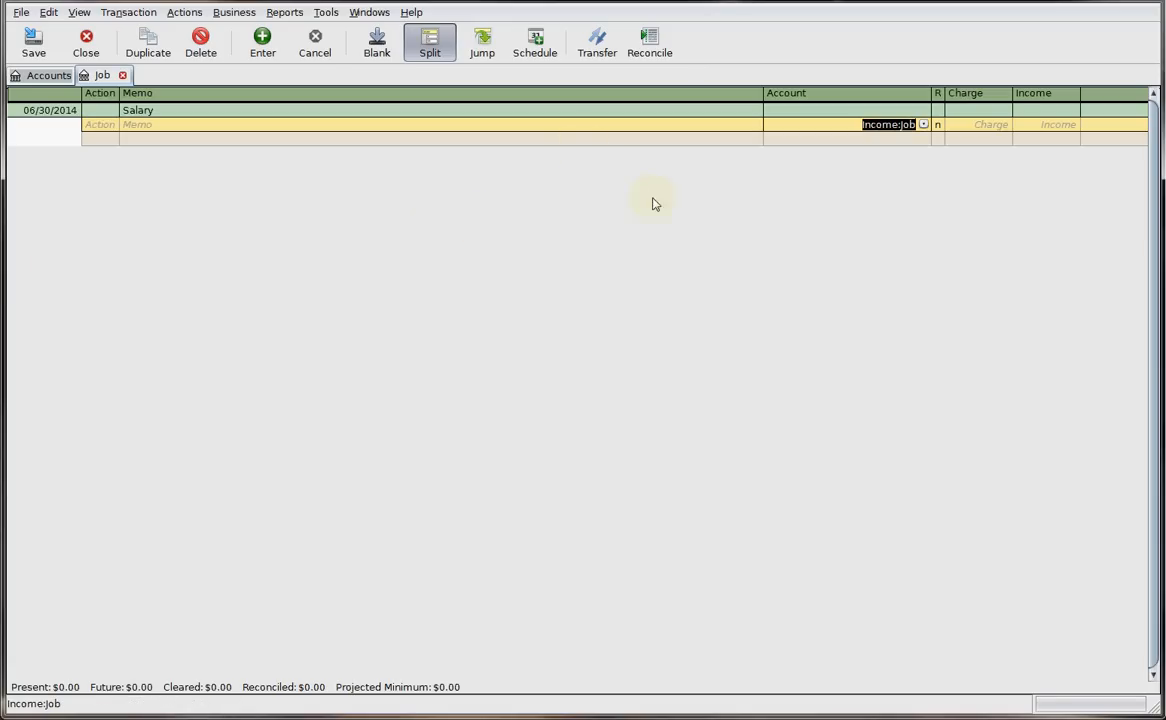
key(Tab)
key(Tab)
text(1000)
key(Tab)
key(Tab)
key(Tab)
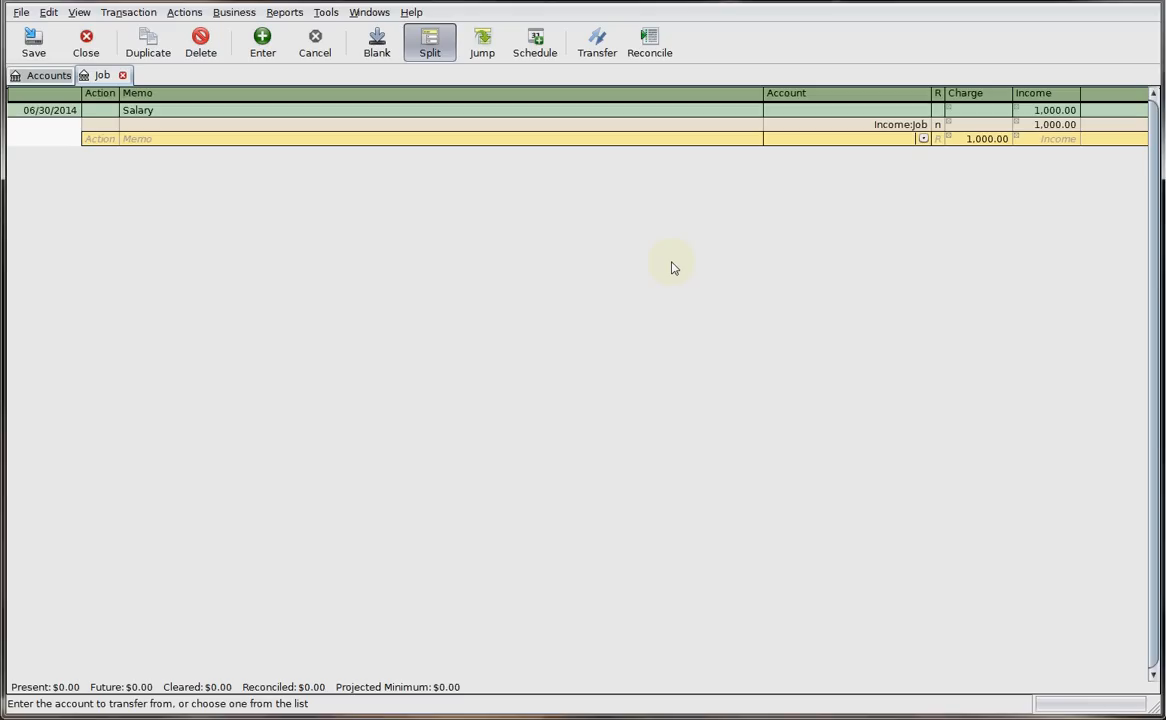
Step: Assign the second split to Assets:Current Assets:Checking Account:Rent and set its charge to 400
text(Expenses)
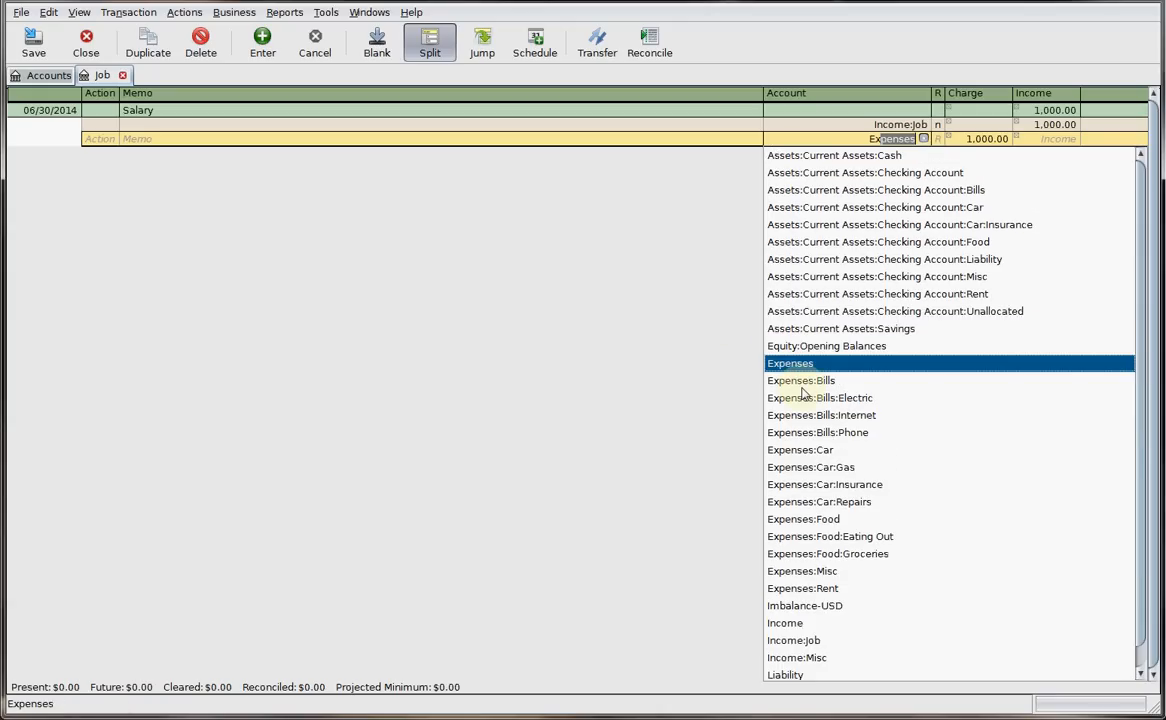
key(Down)
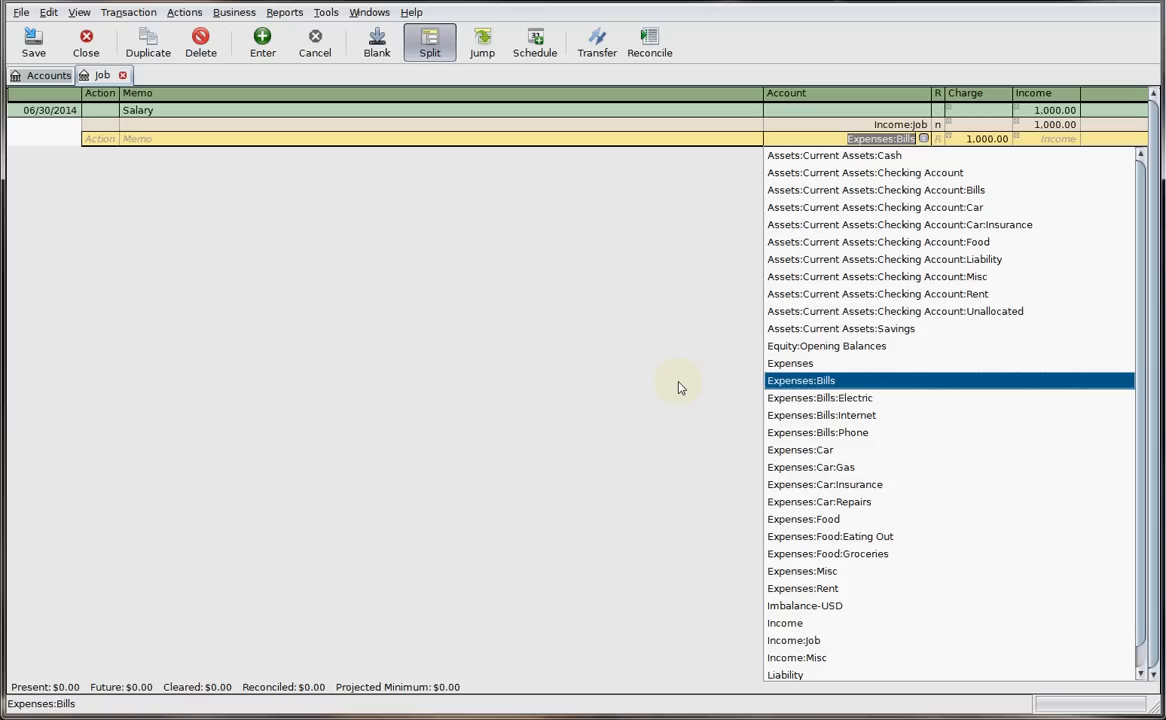
key(Up)
key(Up)
key(Up)
key(Up)
key(Up)
key(Up)
key(Up)
key(Up)
key(Up)
key(Up)
key(Up)
key(Up)
key(Up)
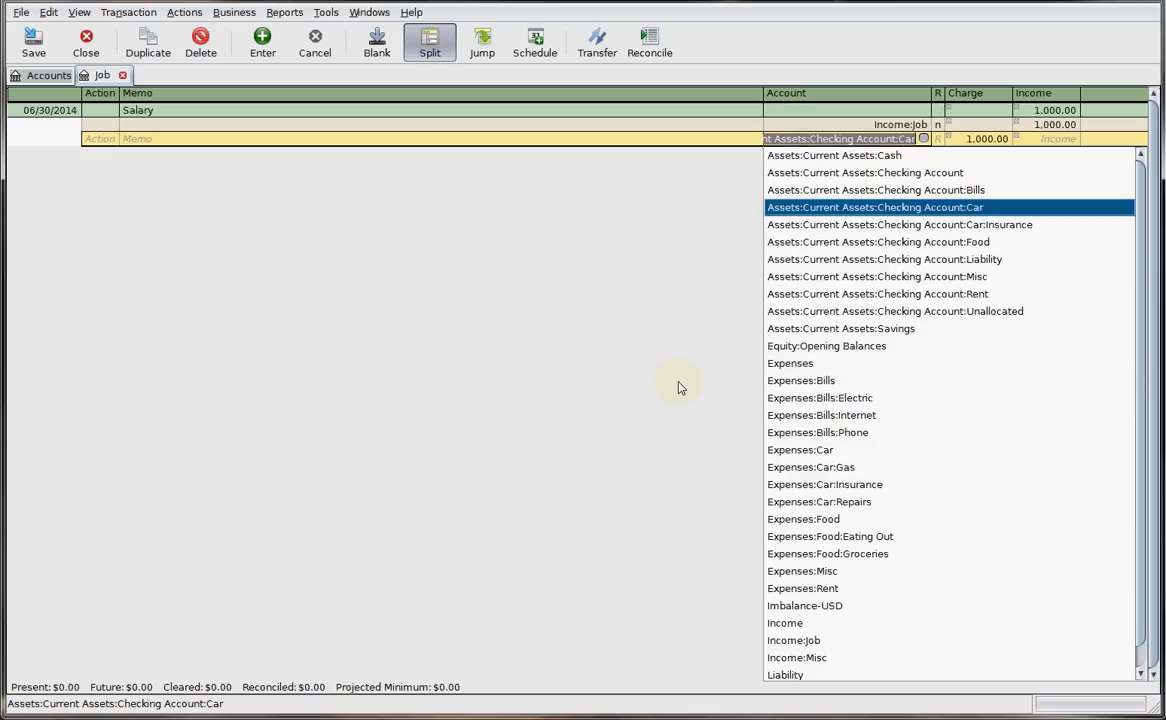
key(Down)
key(Down)
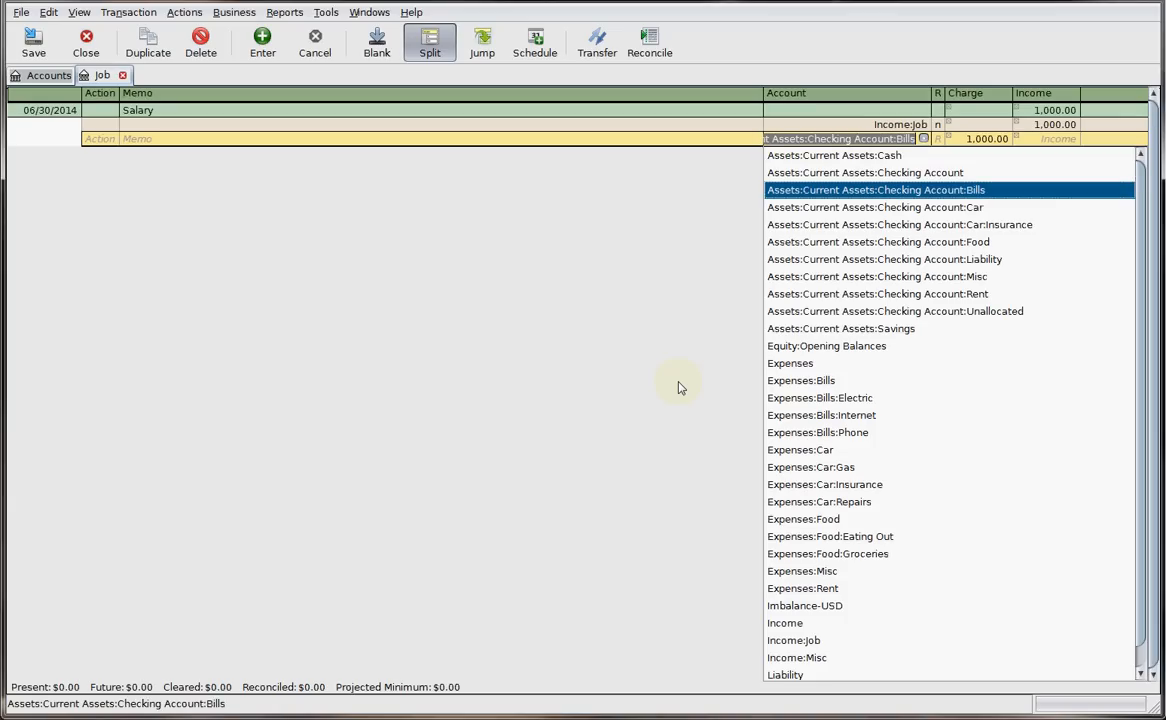
key(Down)
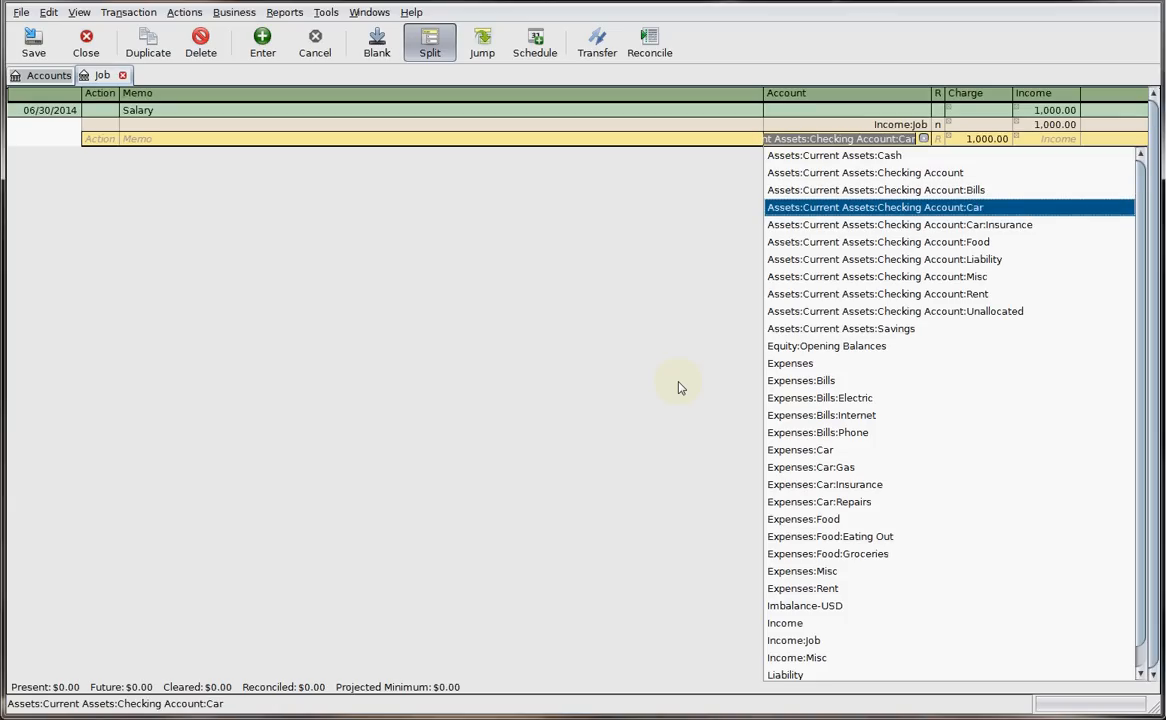
key(Down)
key(Down)
key(Down)
key(Down)
key(Down)
key(Tab)
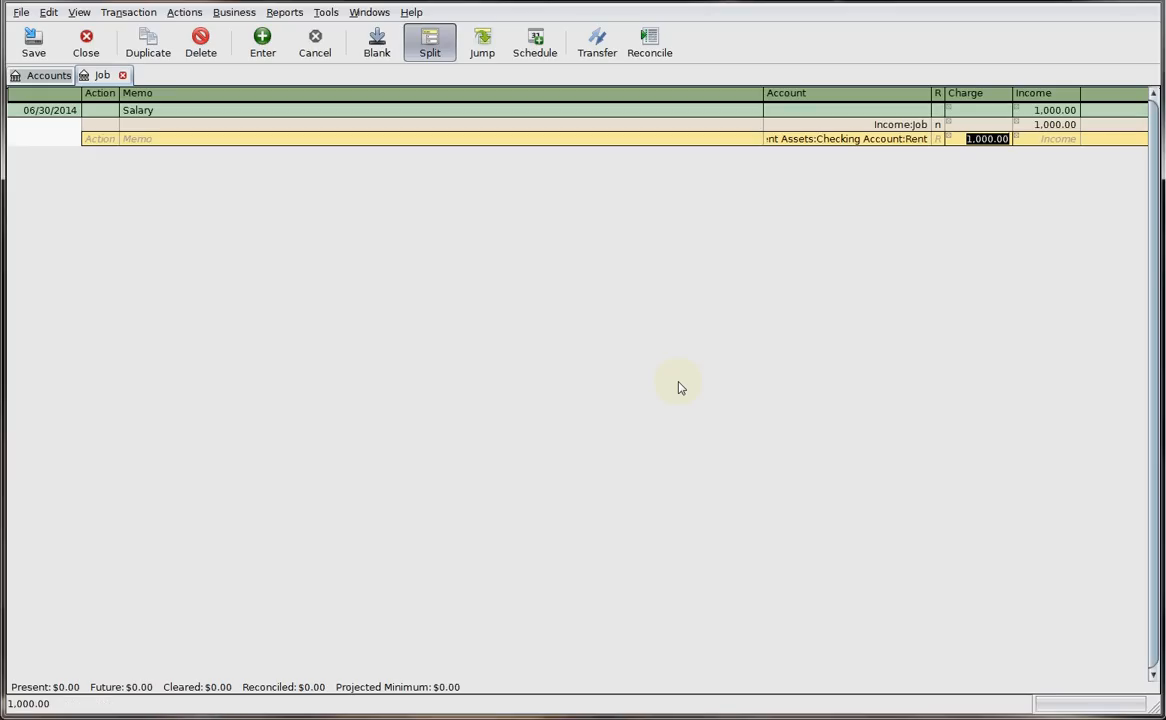
text(400)
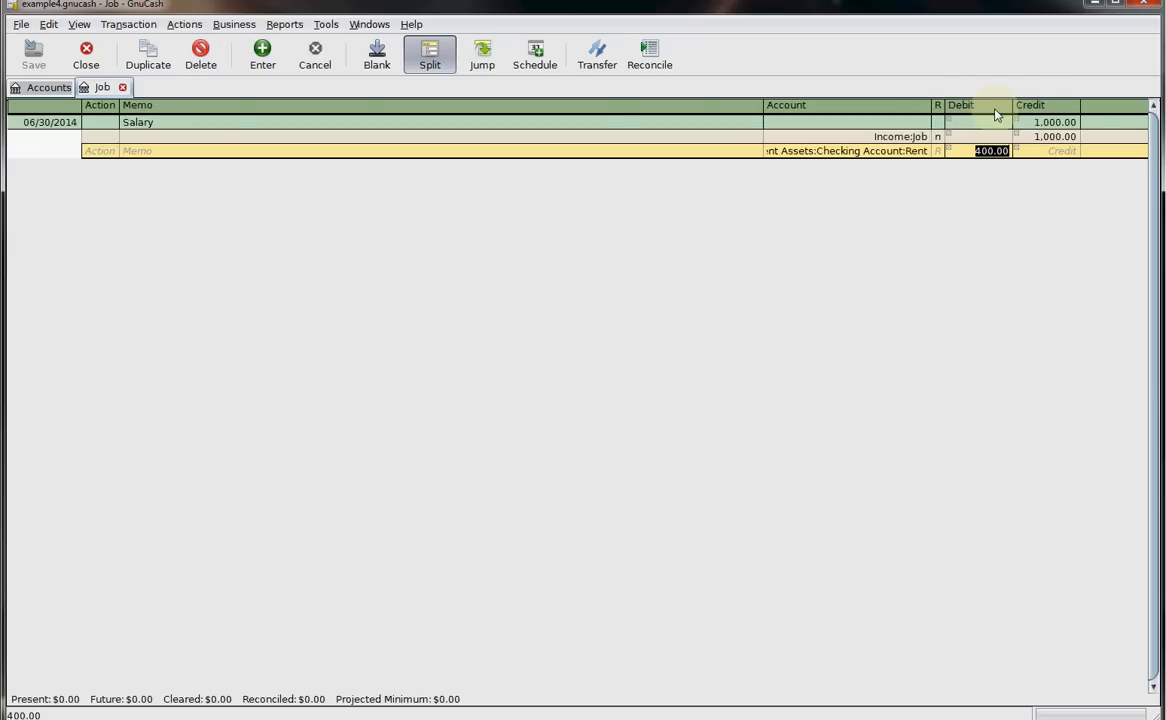
Step: Turn off formal accounting labels in the Accounts preferences and close the preferences
click(44, 88)
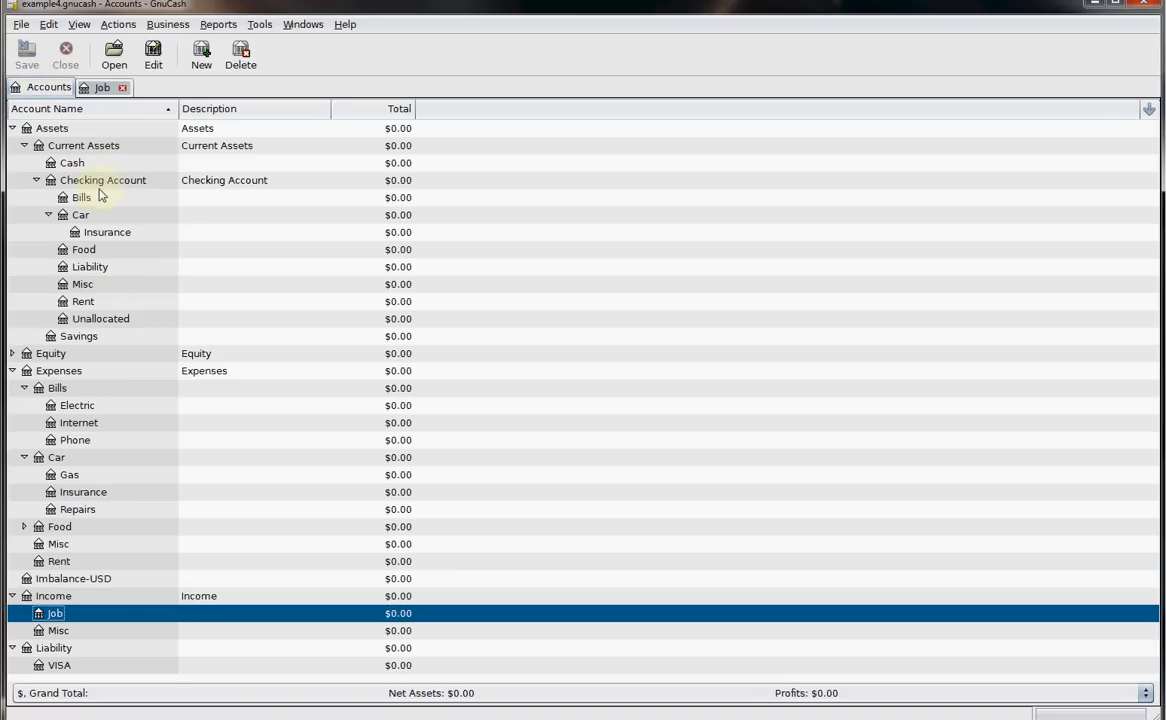
click(100, 87)
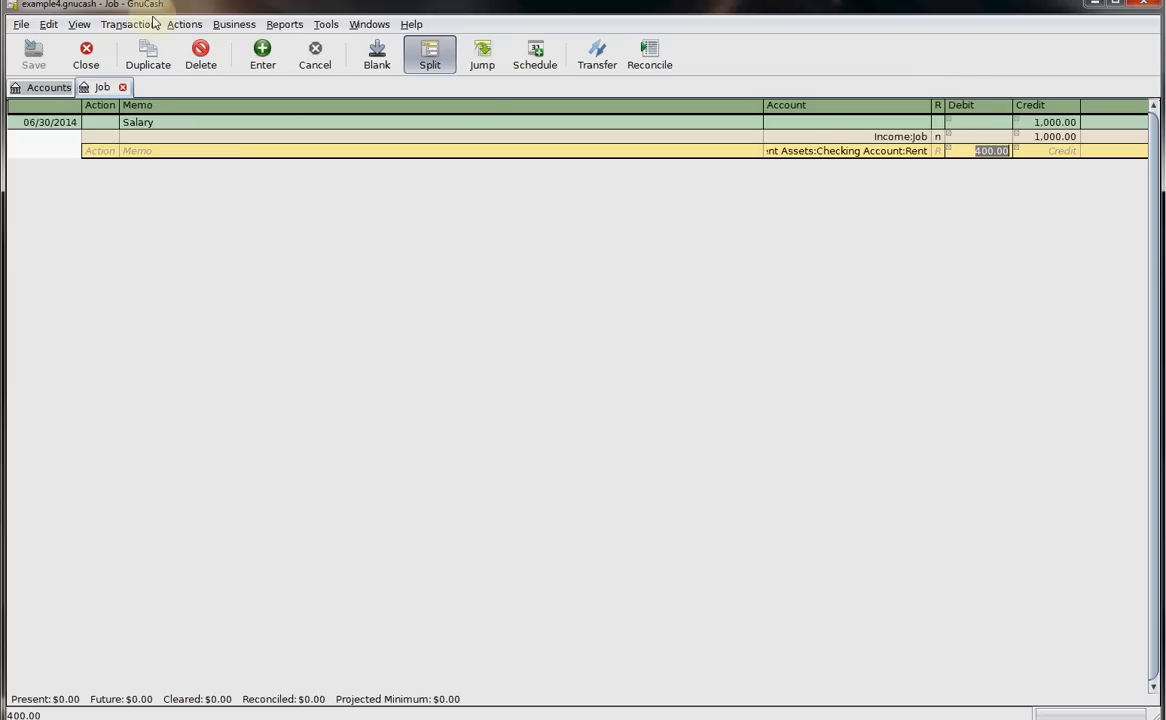
click(48, 24)
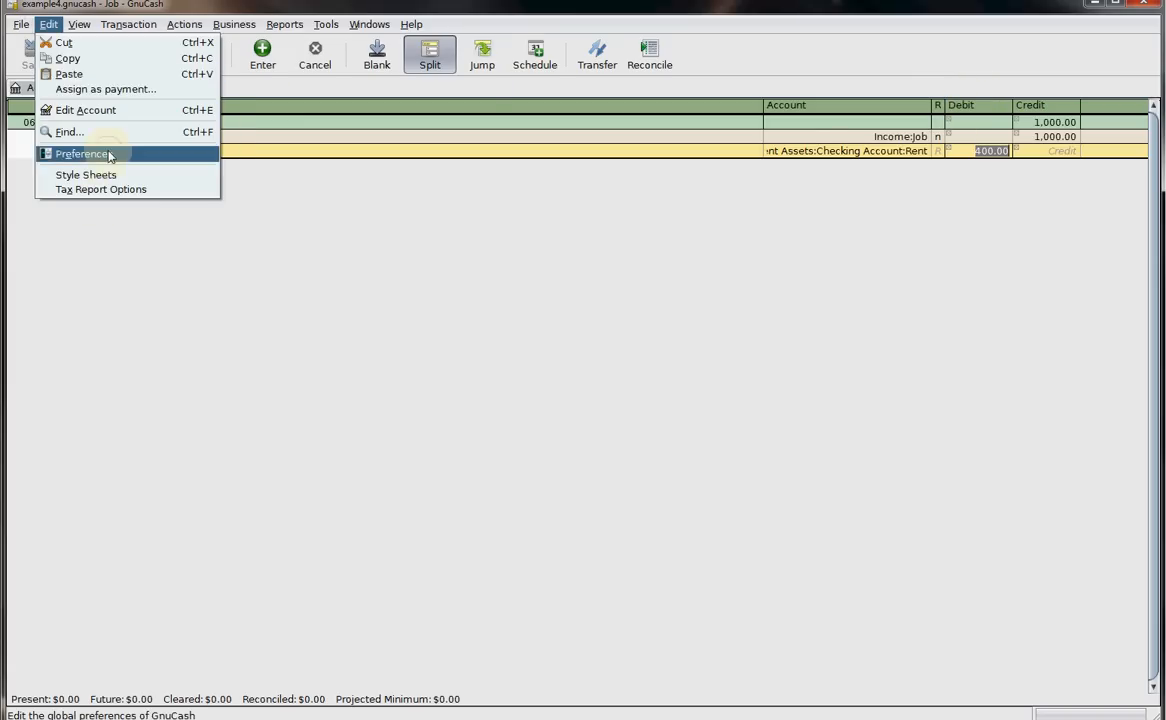
click(110, 156)
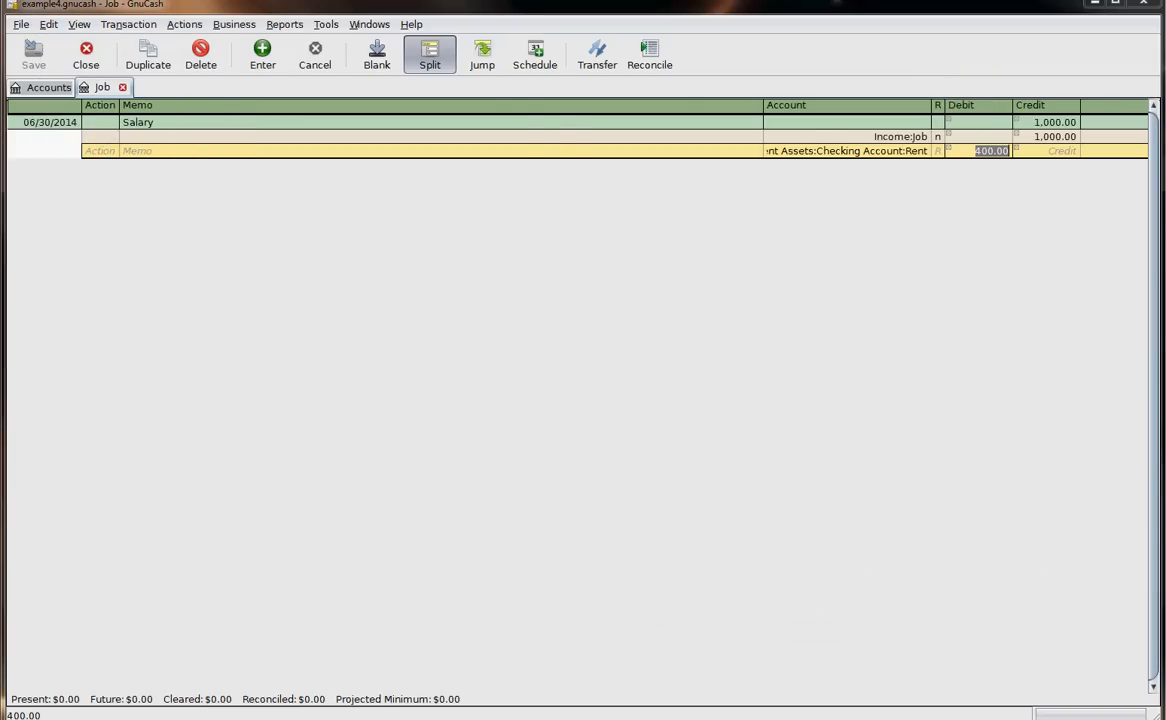
drag(239, 151, 305, 268)
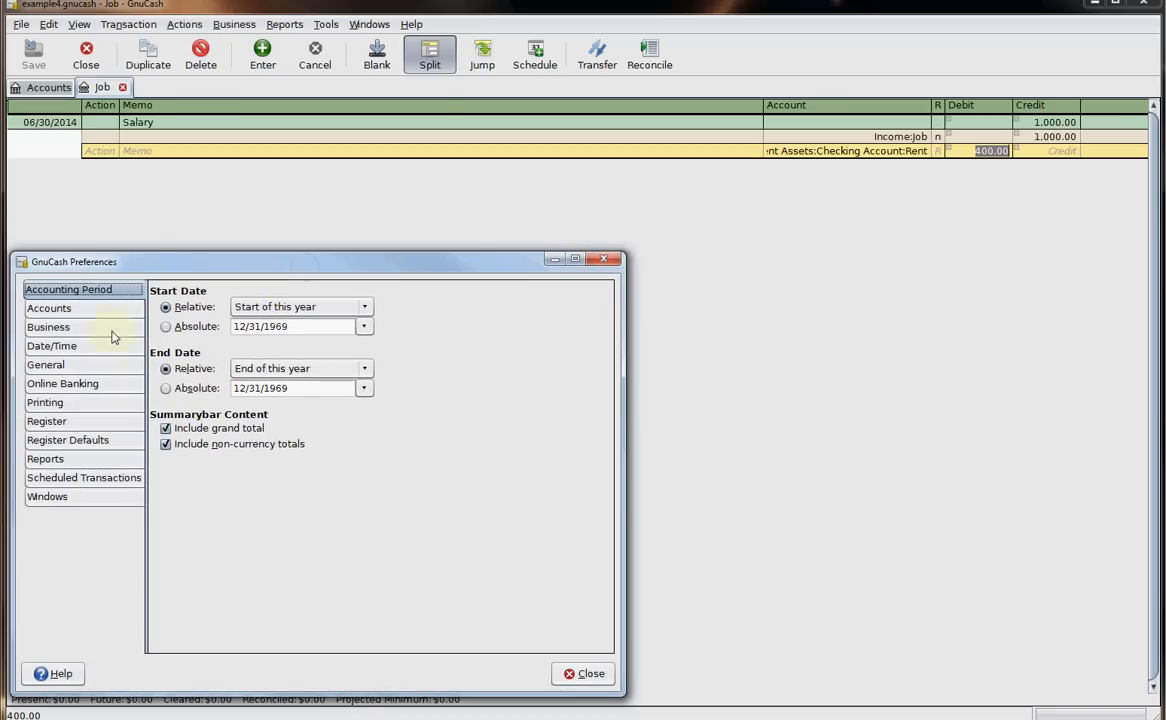
click(62, 308)
click(165, 427)
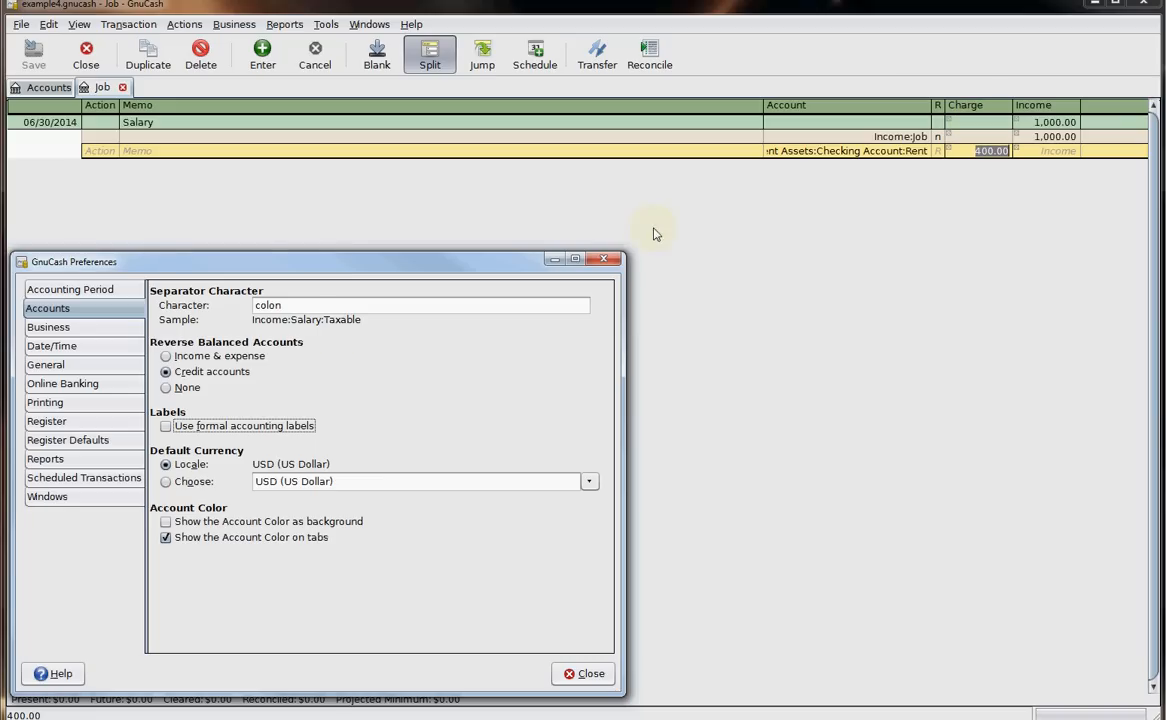
click(166, 427)
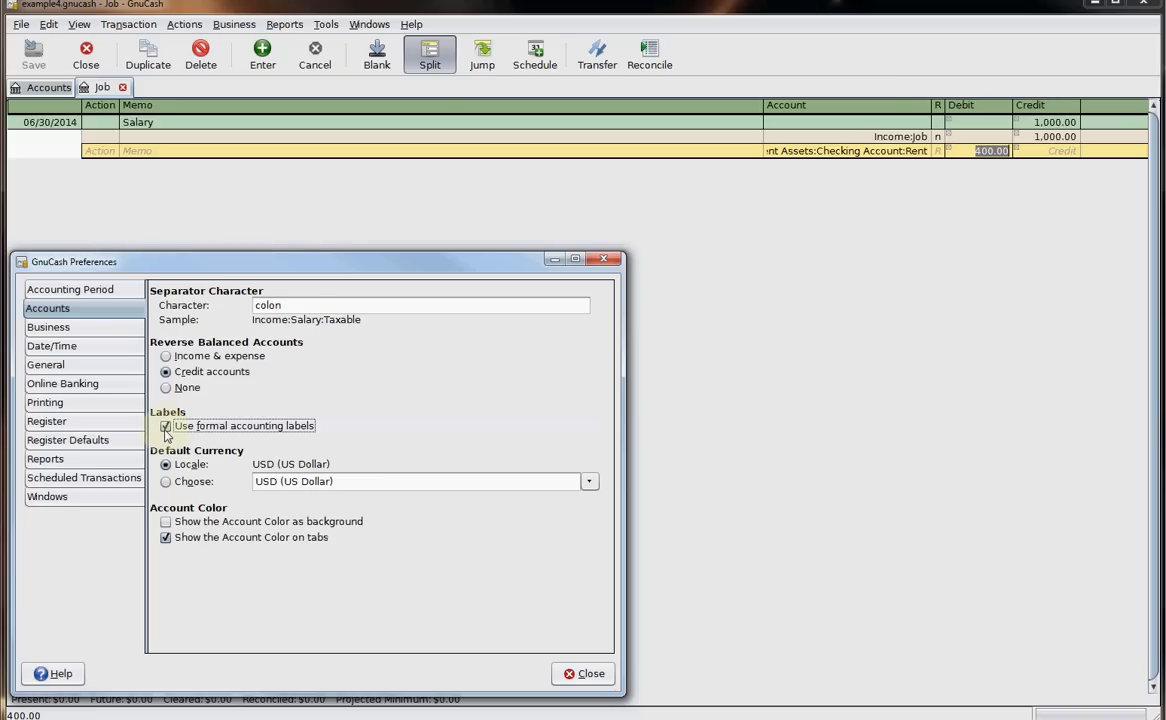
click(166, 427)
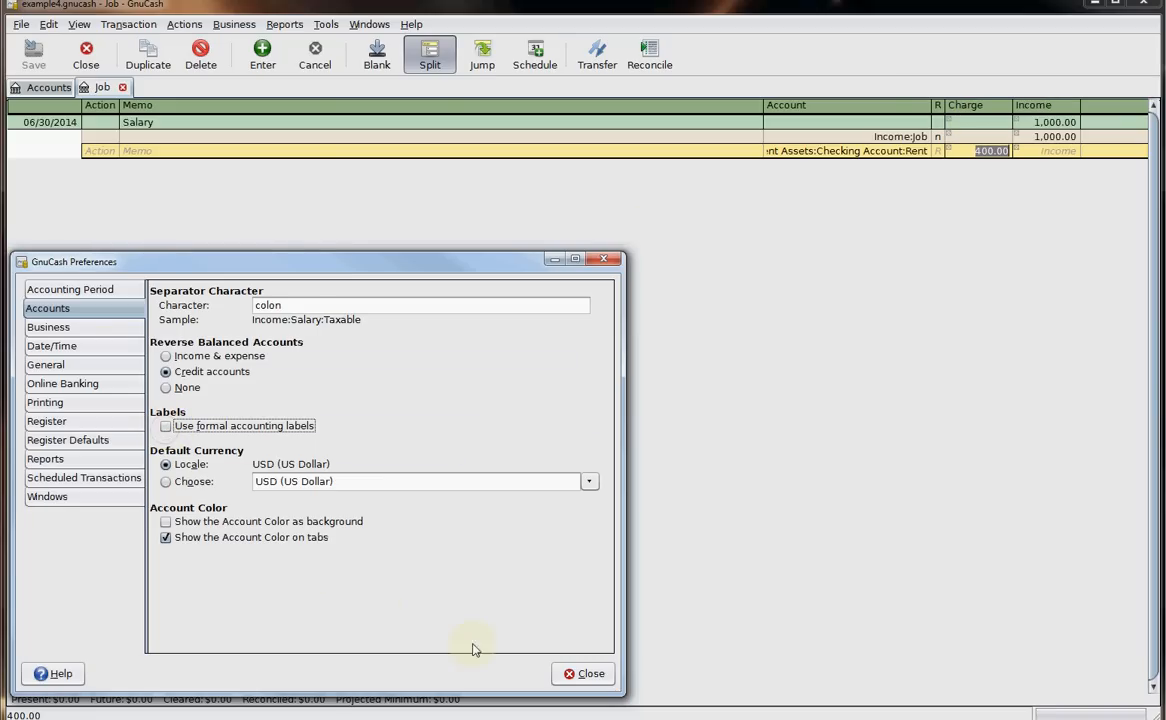
click(600, 680)
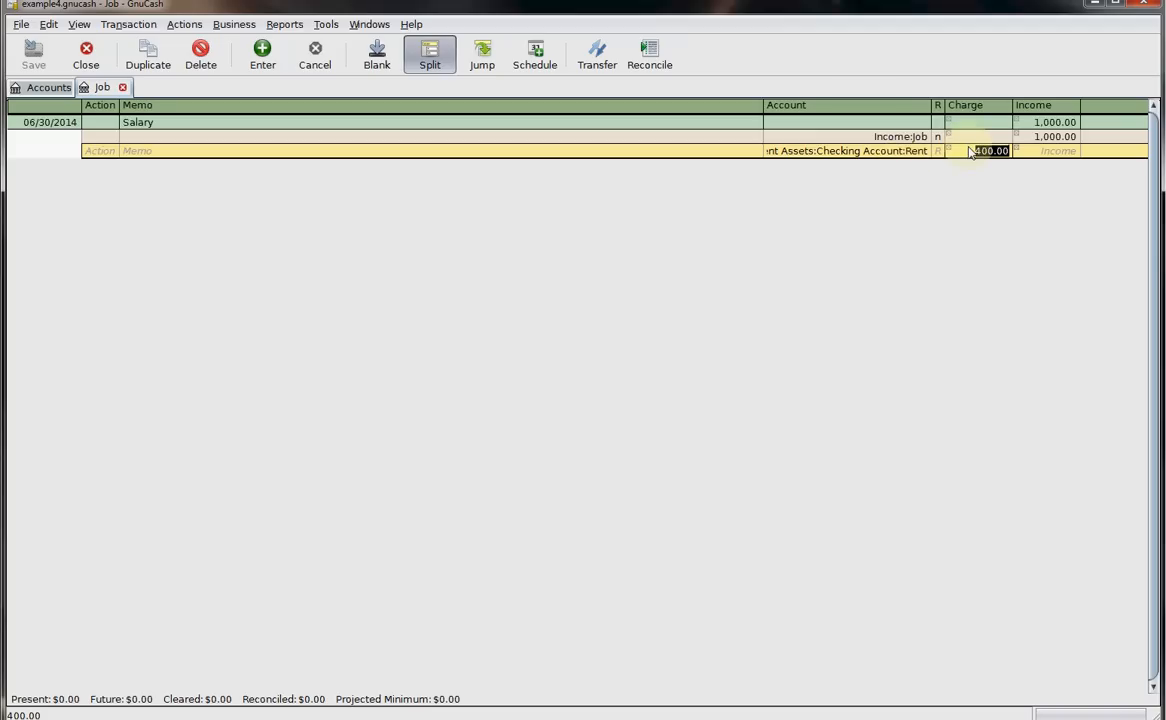
Step: Compare the income amount of the Income:Job split with the charge and income fields of the Rent split
click(1049, 141)
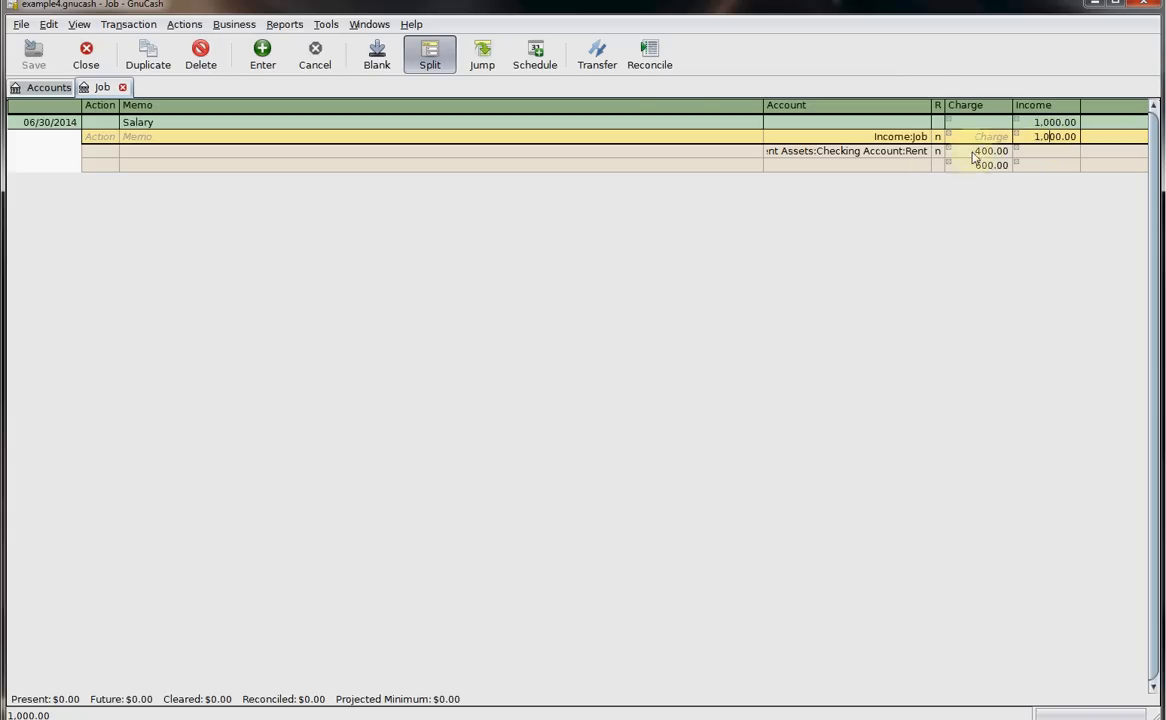
click(1043, 156)
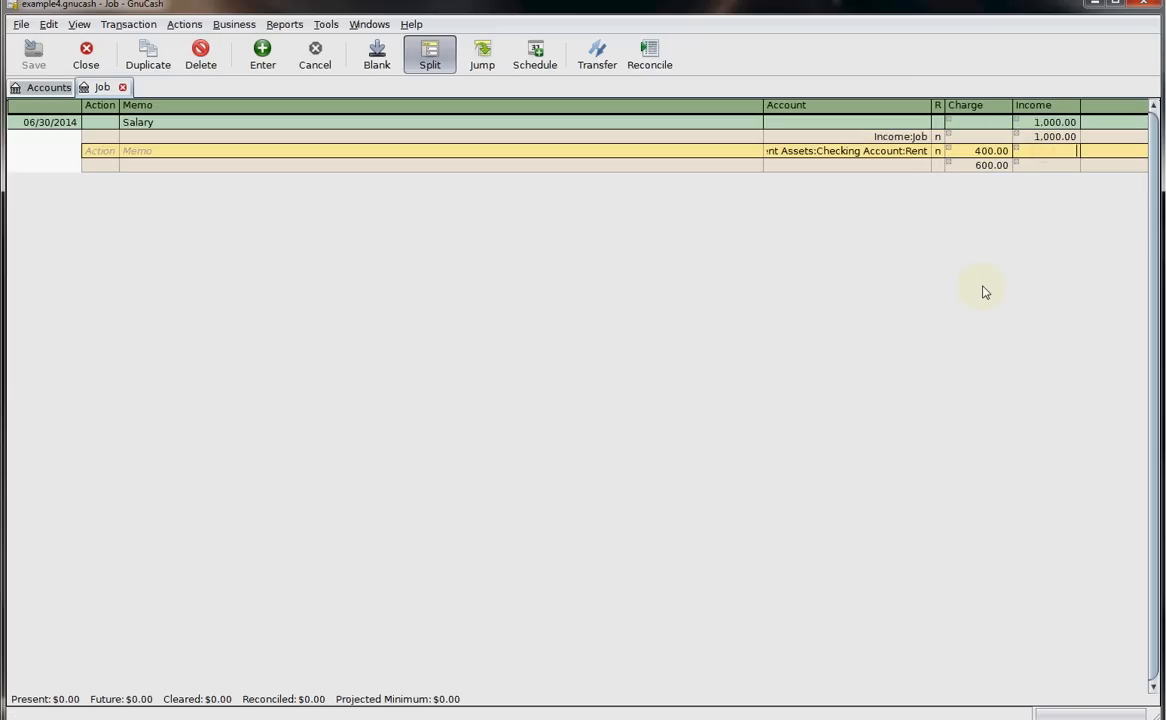
Step: Assign the third split of the Salary transaction to Assets:Current Assets:Checking Account:Bills with a charge of 100
key(Tab)
key(Tab)
key(Tab)
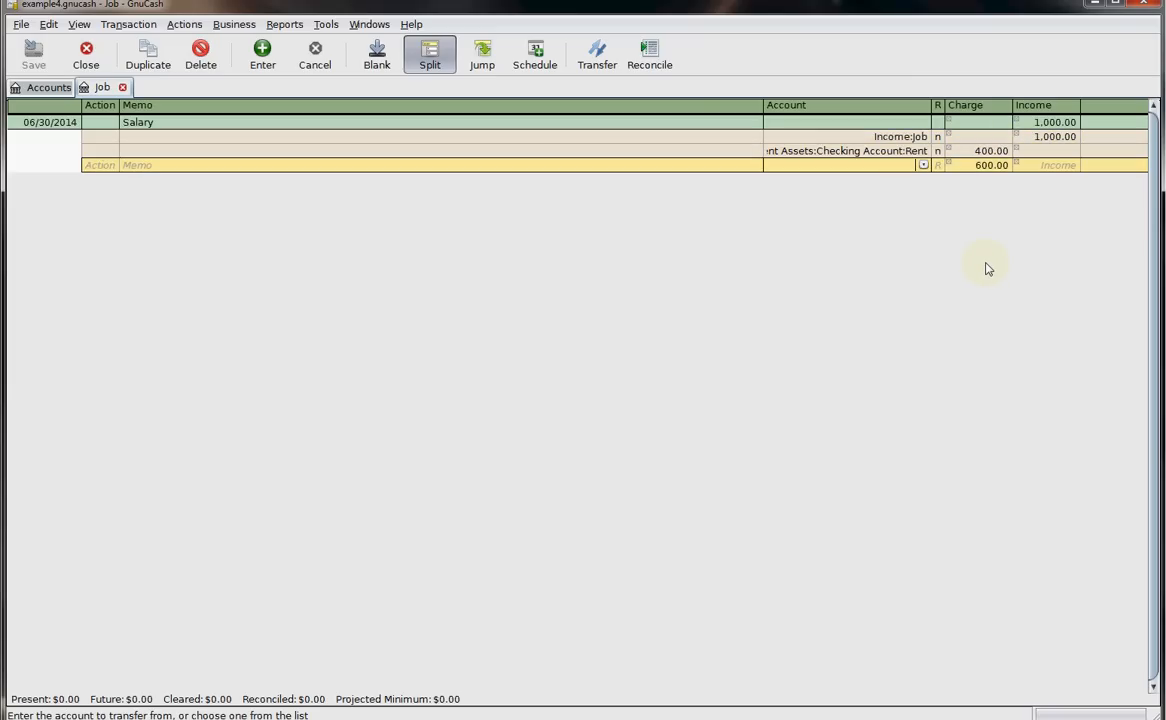
key(Tab)
key(shift+Tab)
text(As)
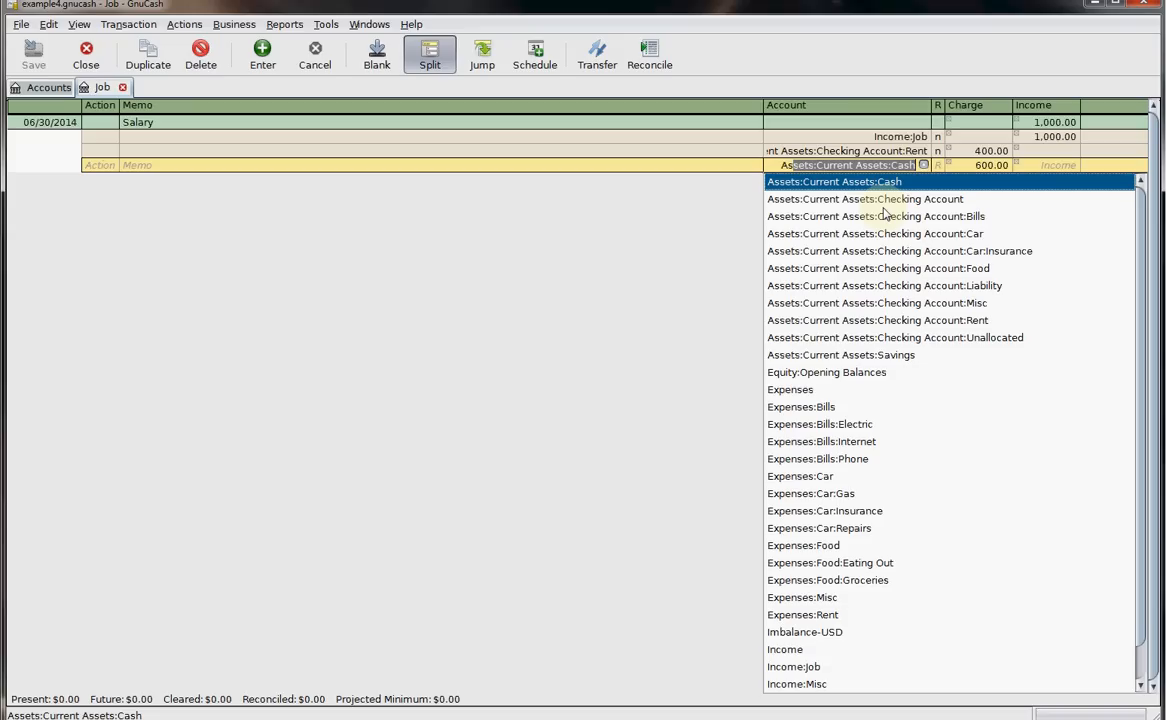
click(886, 216)
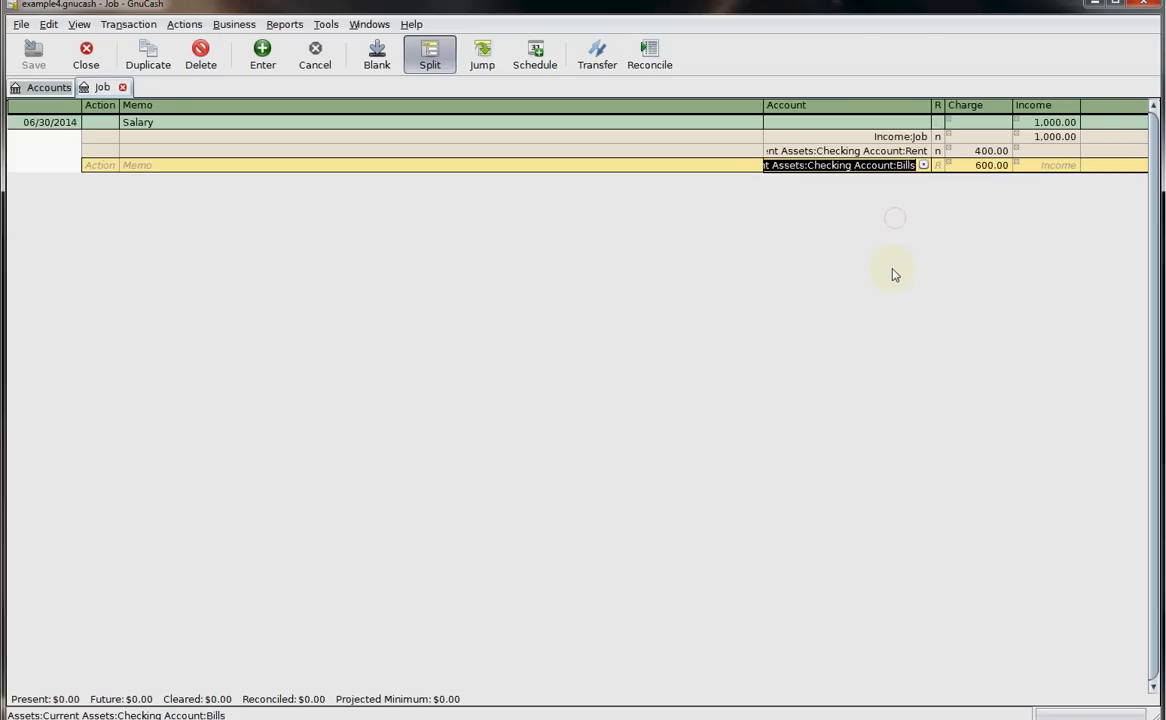
key(Tab)
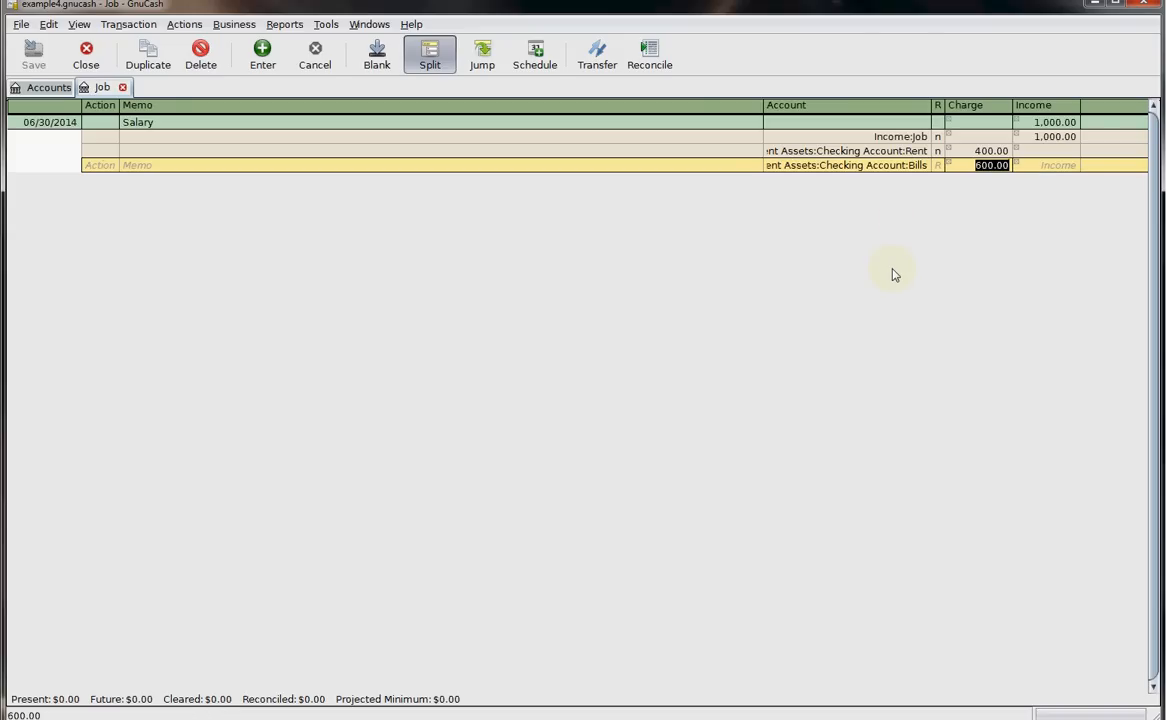
click(985, 169)
double_click(987, 170)
text(100)
key(Tab)
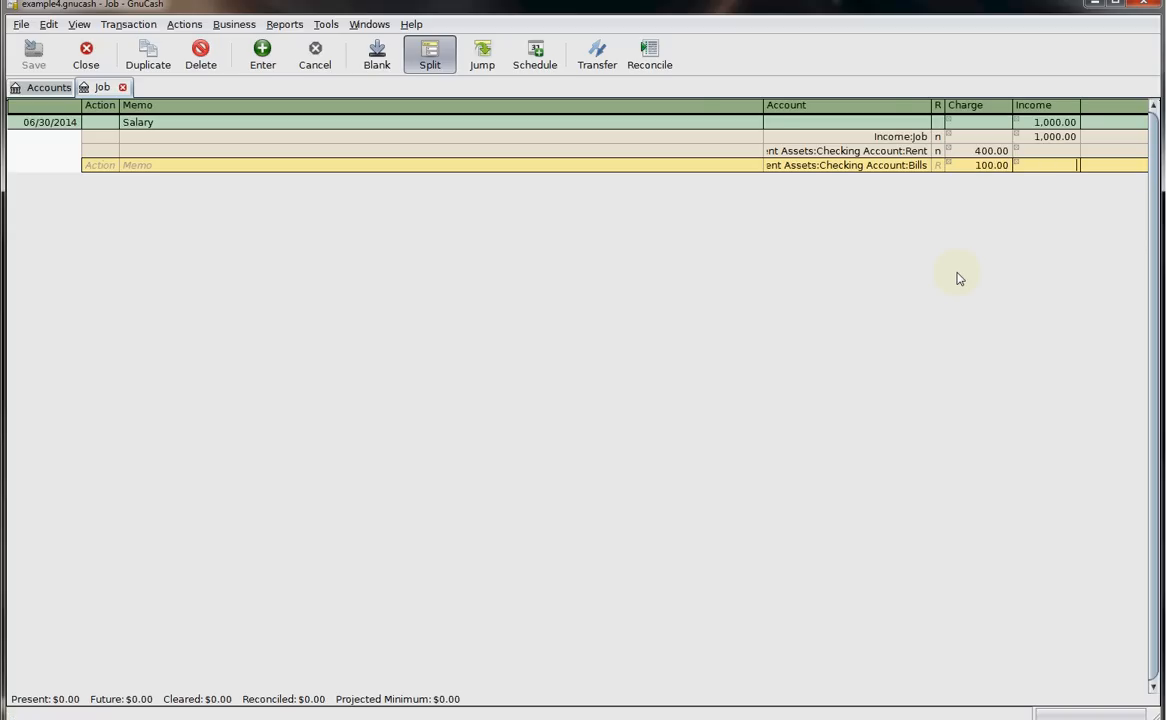
Step: Add a split to Assets:Current Assets:Checking Account:Car with a charge of 50
key(Tab)
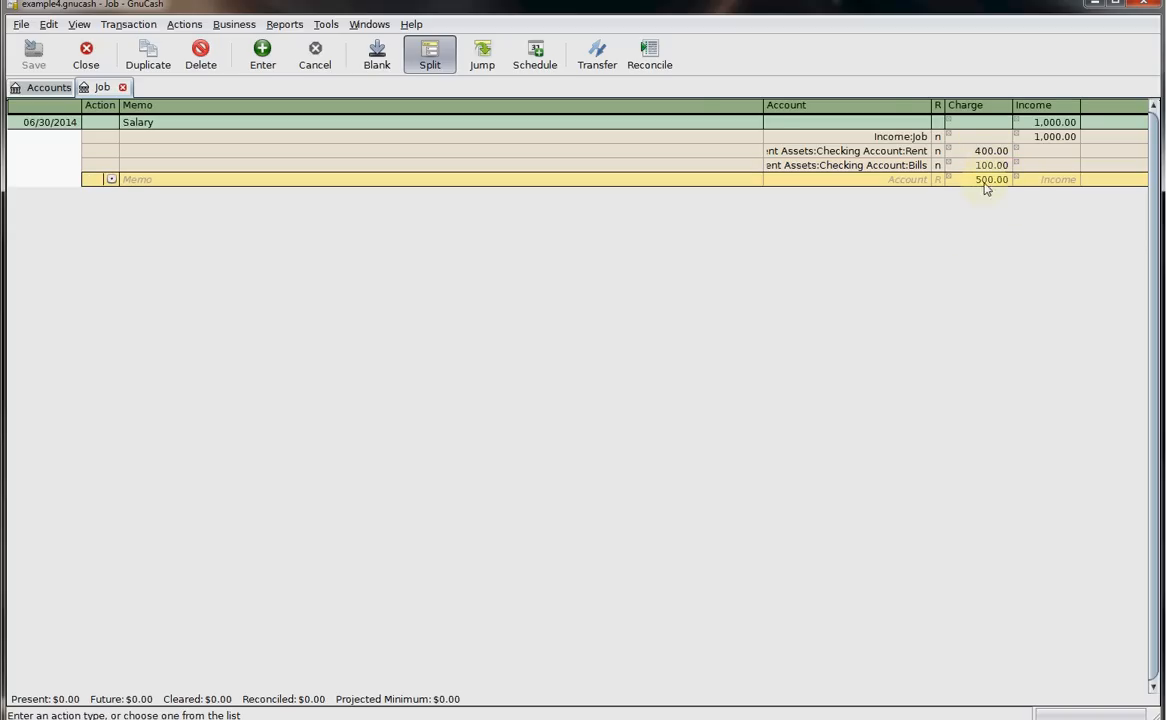
key(Tab)
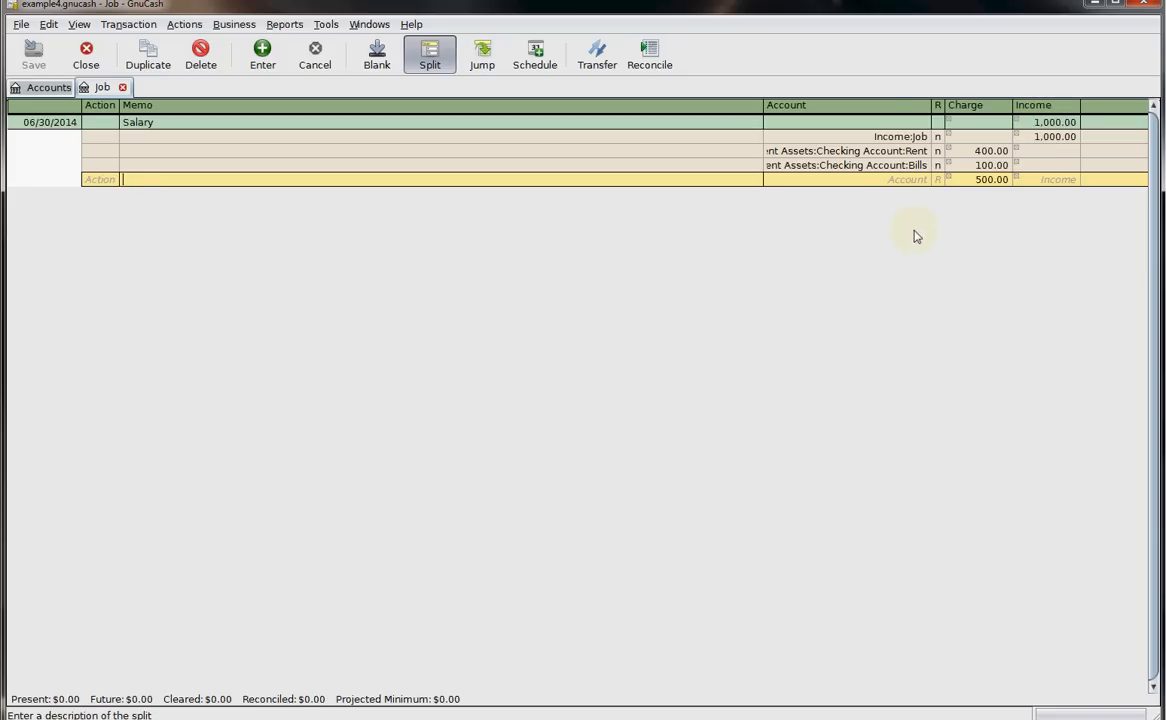
key(Tab)
text(Ex)
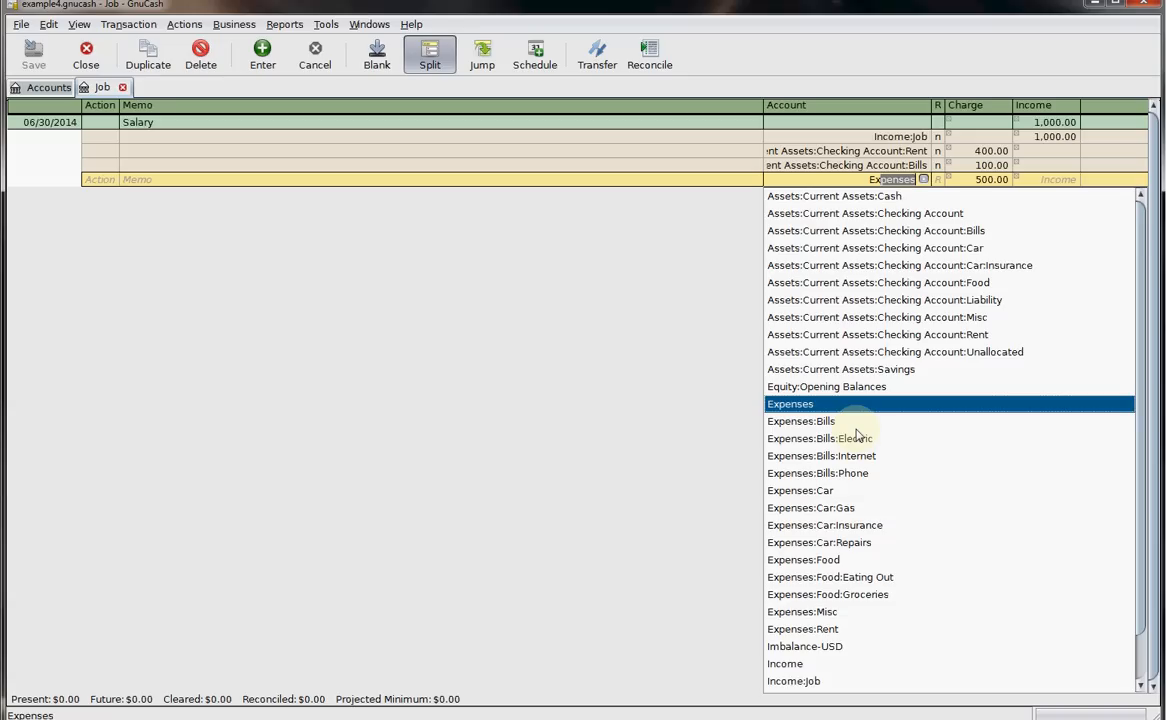
key(BackSpace)
key(BackSpace)
key(BackSpace)
text(Assets:Current Assets:Cash)
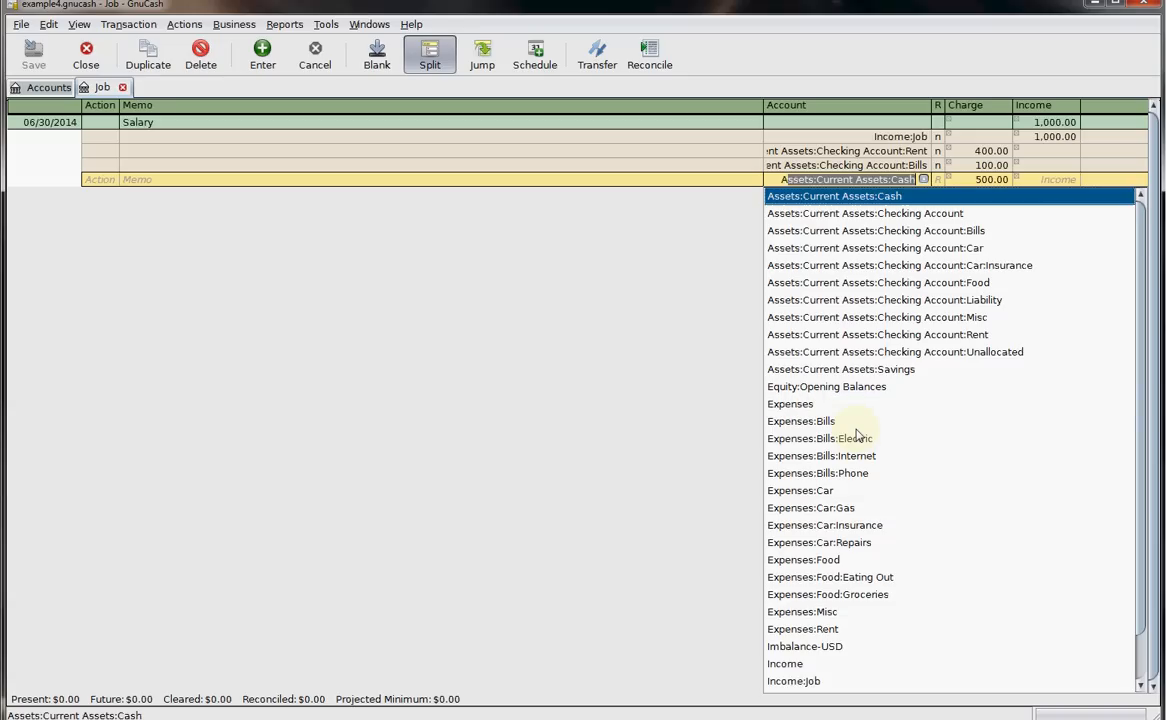
click(936, 248)
key(Tab)
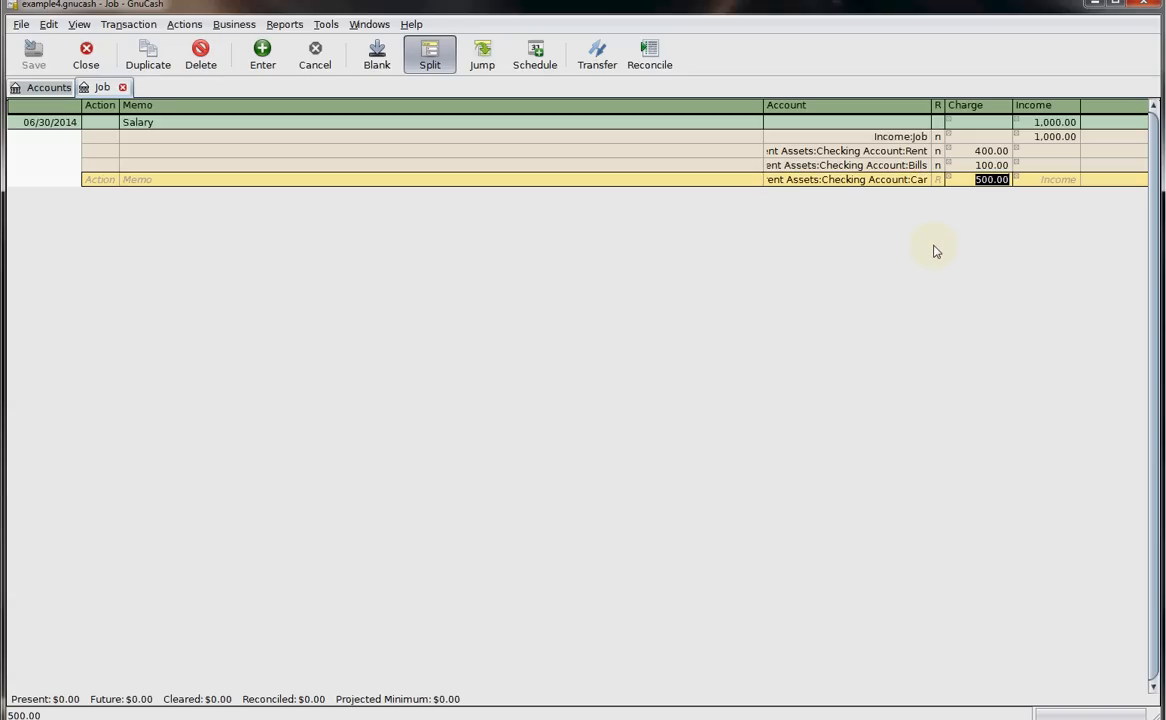
text(50)
key(Tab)
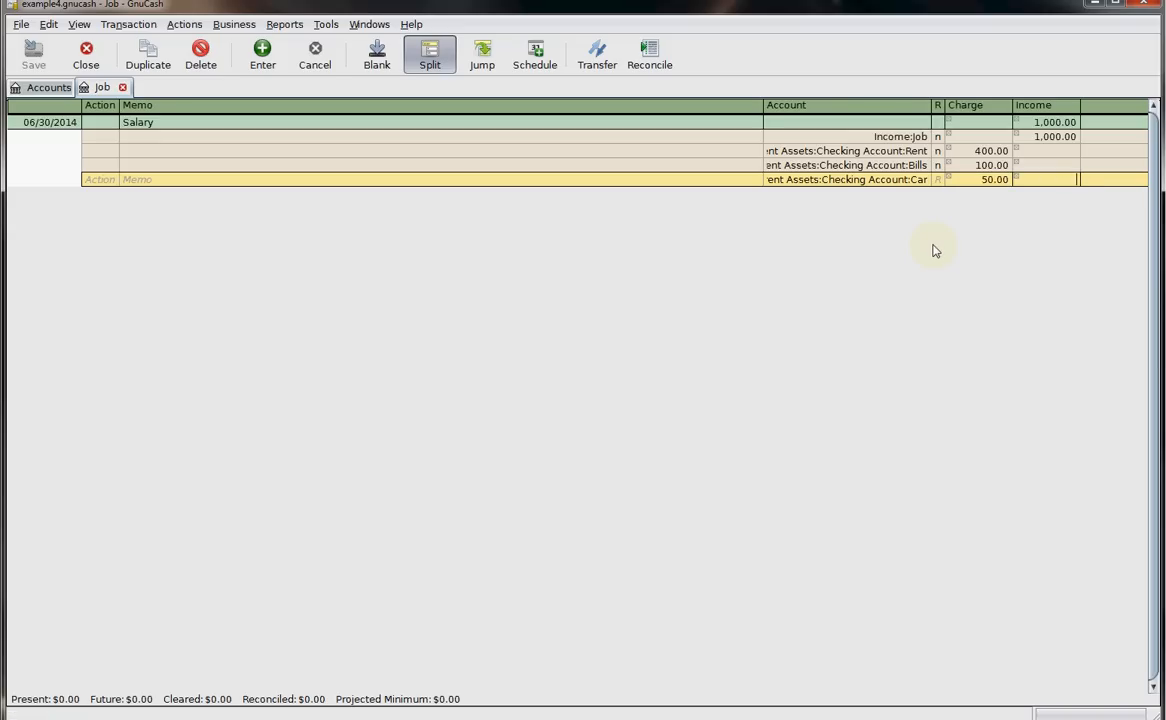
Step: Add a split to Assets:Current Assets:Checking Account:Car:Insurance with a charge of 100
key(Tab)
key(Tab)
key(Tab)
text(As)
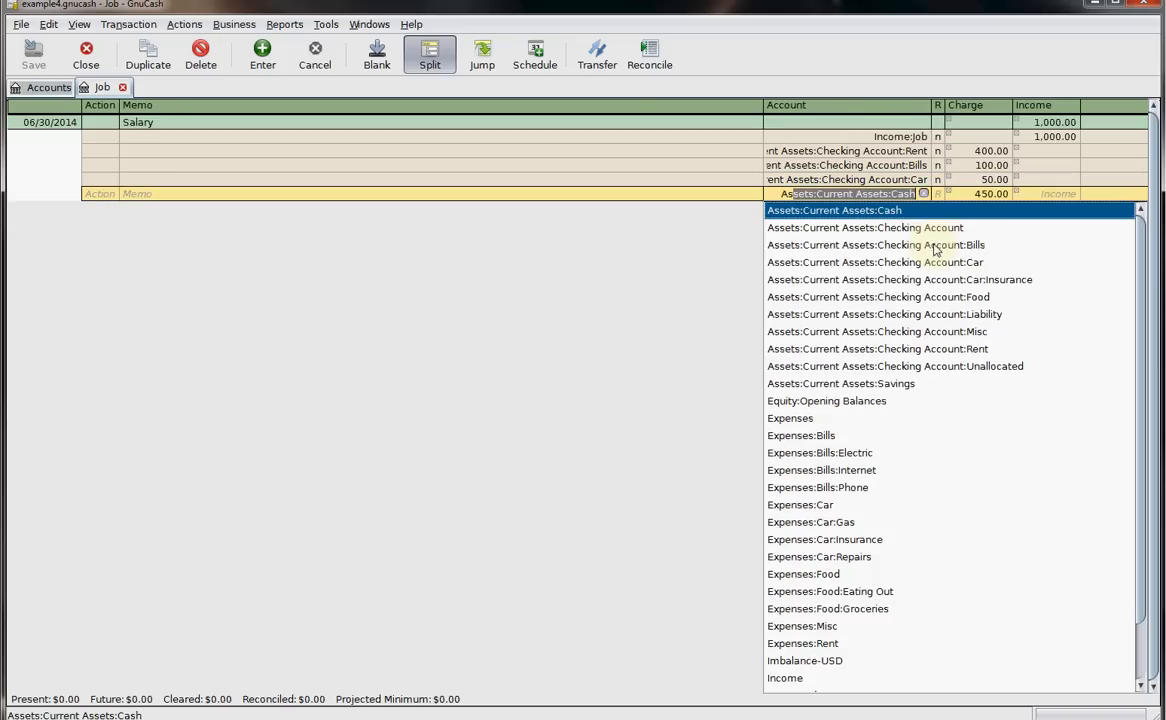
click(955, 279)
key(Tab)
text(100)
key(Tab)
Step: Add a split to Assets:Current Assets:Checking Account:Food with a charge of 250
key(Tab)
key(Tab)
key(Tab)
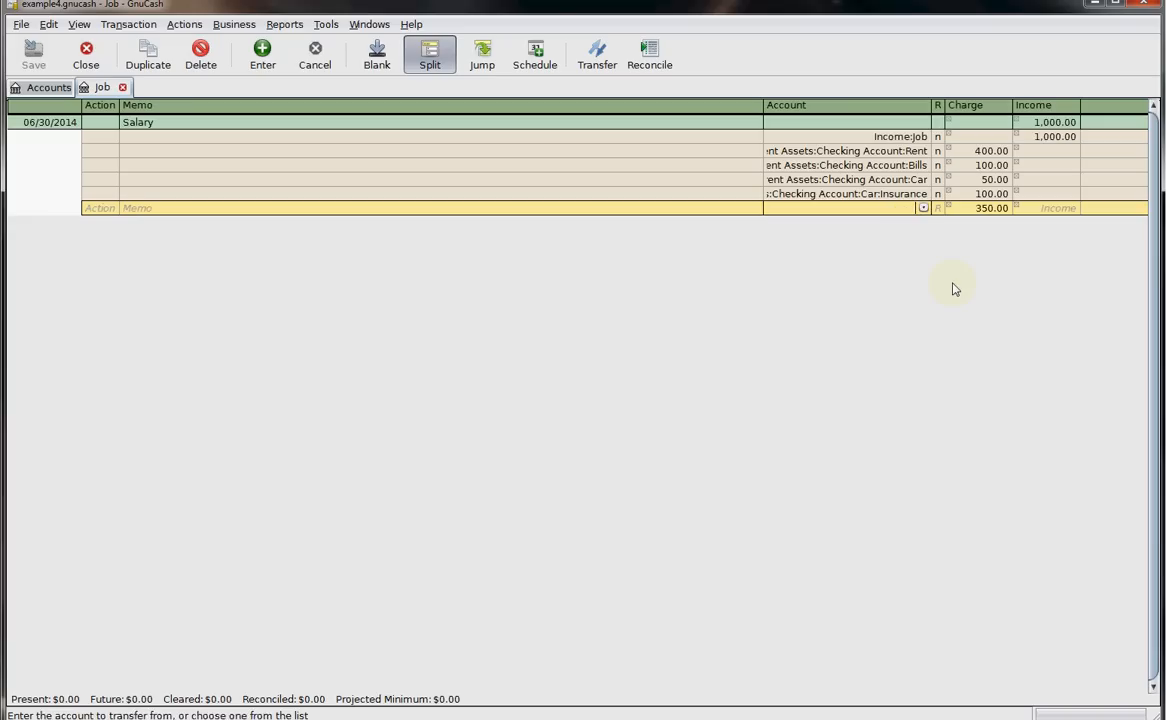
text(Assets:Current Assets:Cash)
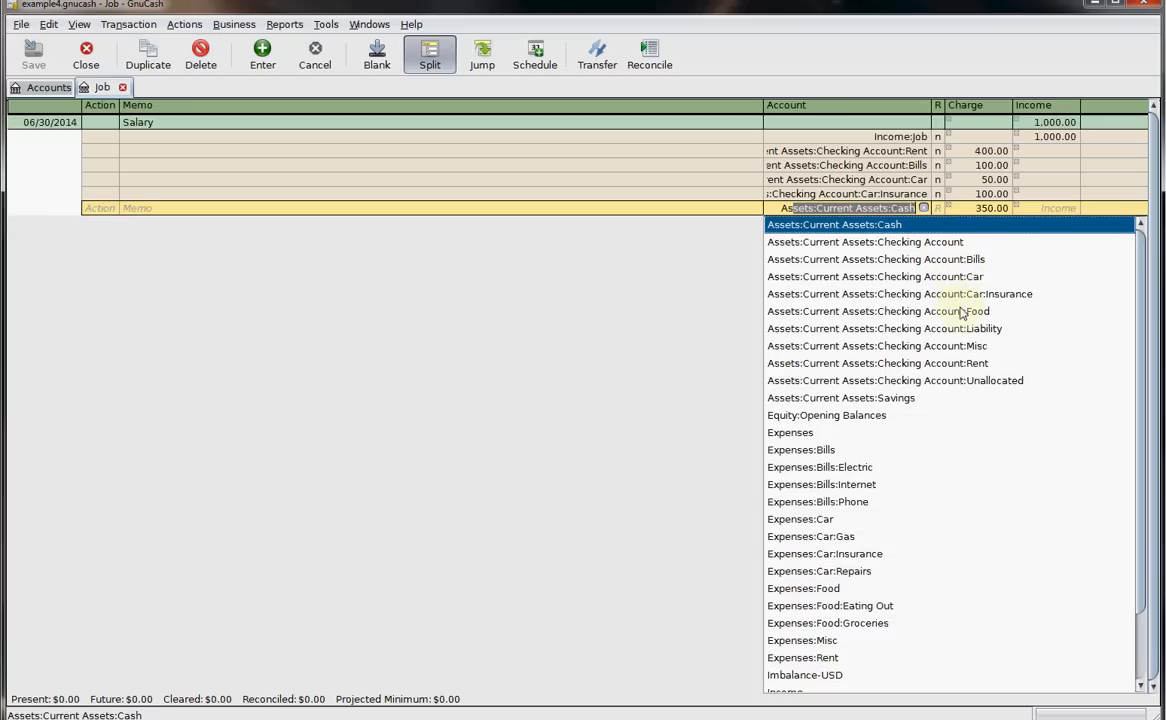
click(960, 311)
key(Tab)
text(250)
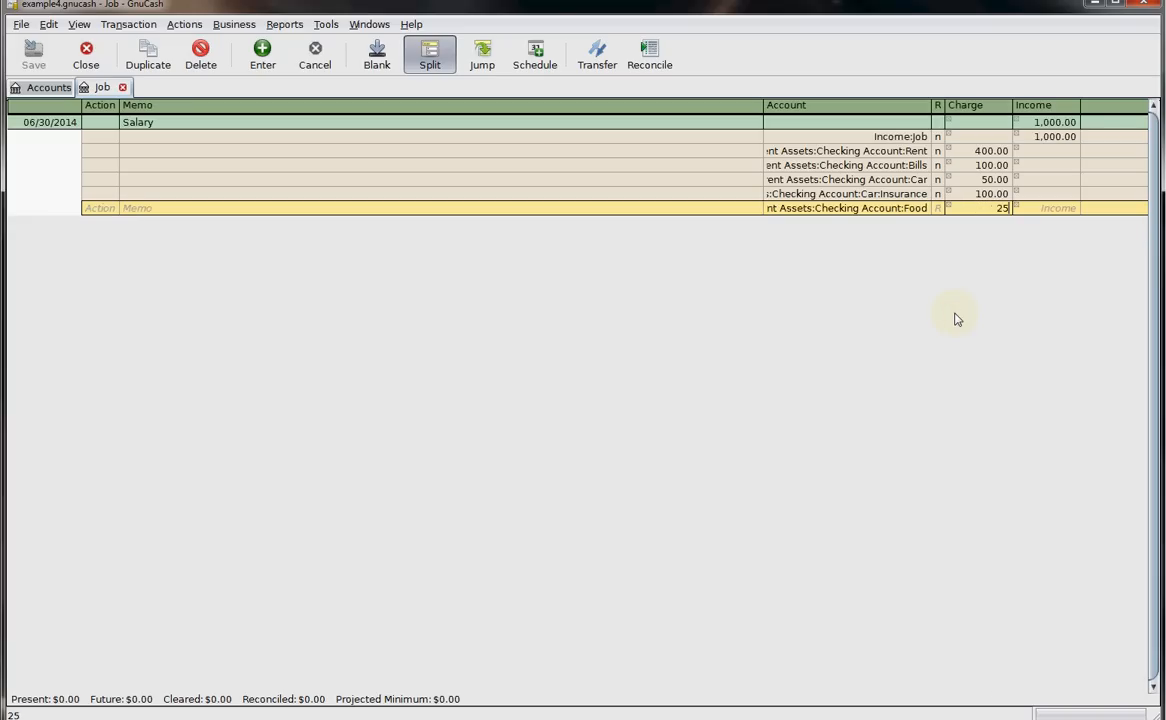
key(Tab)
Step: Assign the remaining amount to Assets:Current Assets:Checking Account:Misc and record the Salary transaction
key(Tab)
key(Tab)
key(Tab)
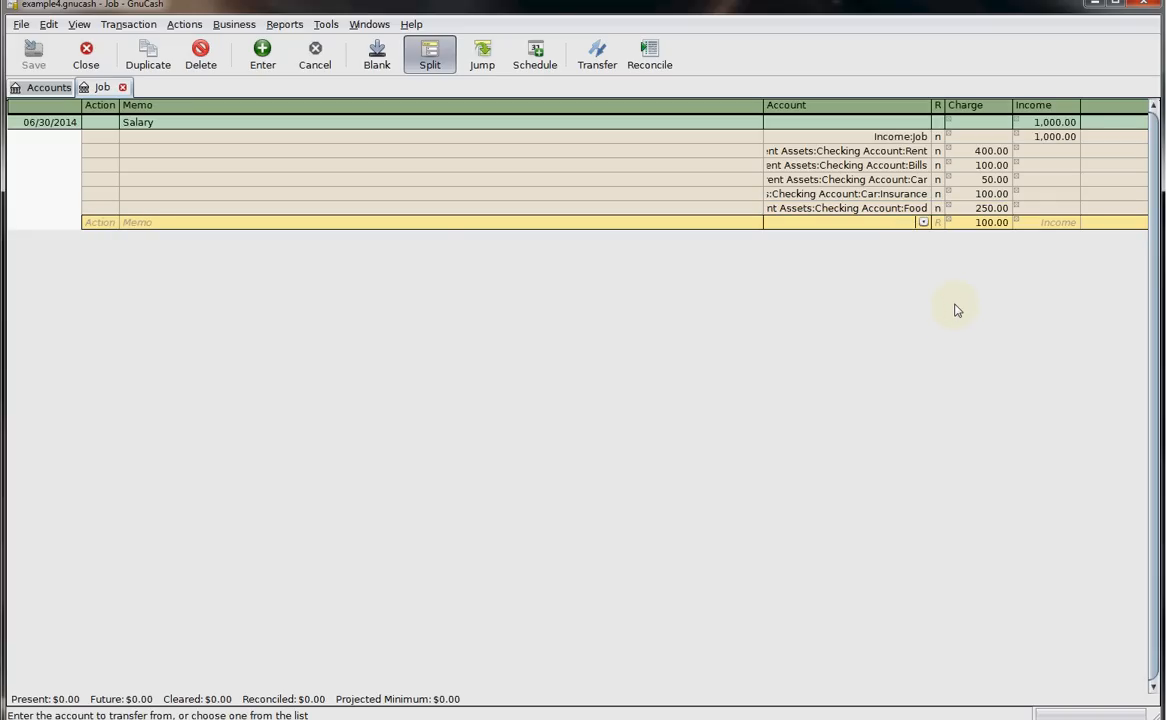
text(Assets:Current Assets:Cash)
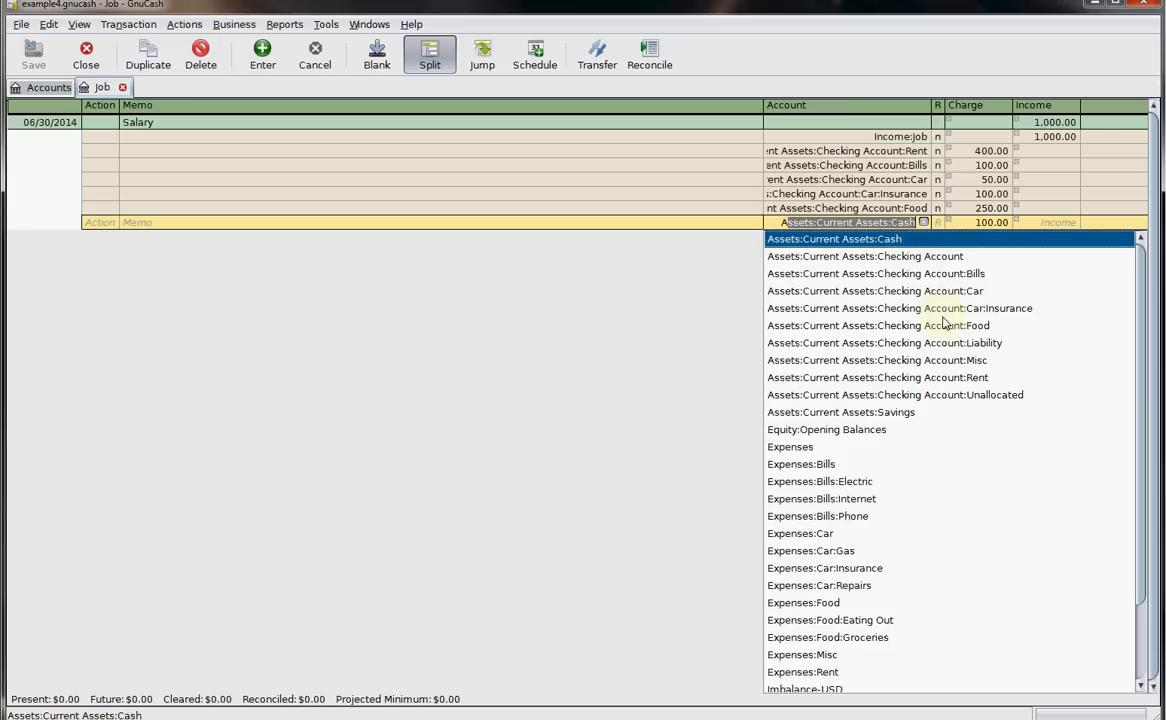
click(952, 363)
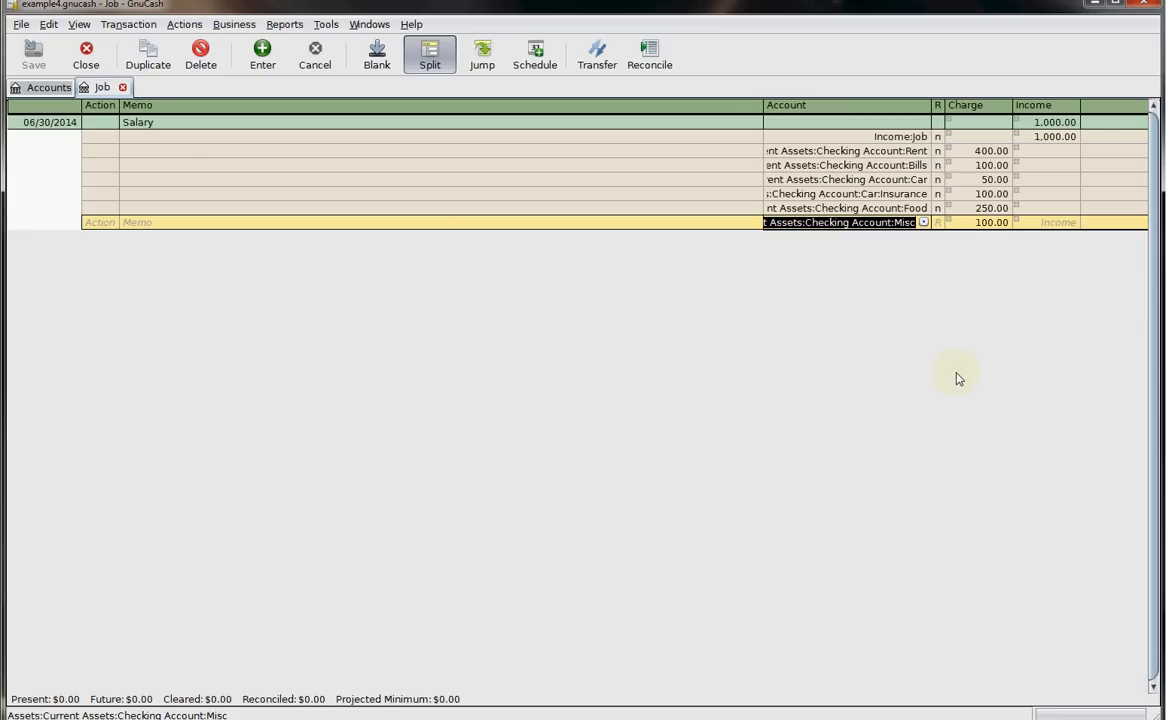
key(Return)
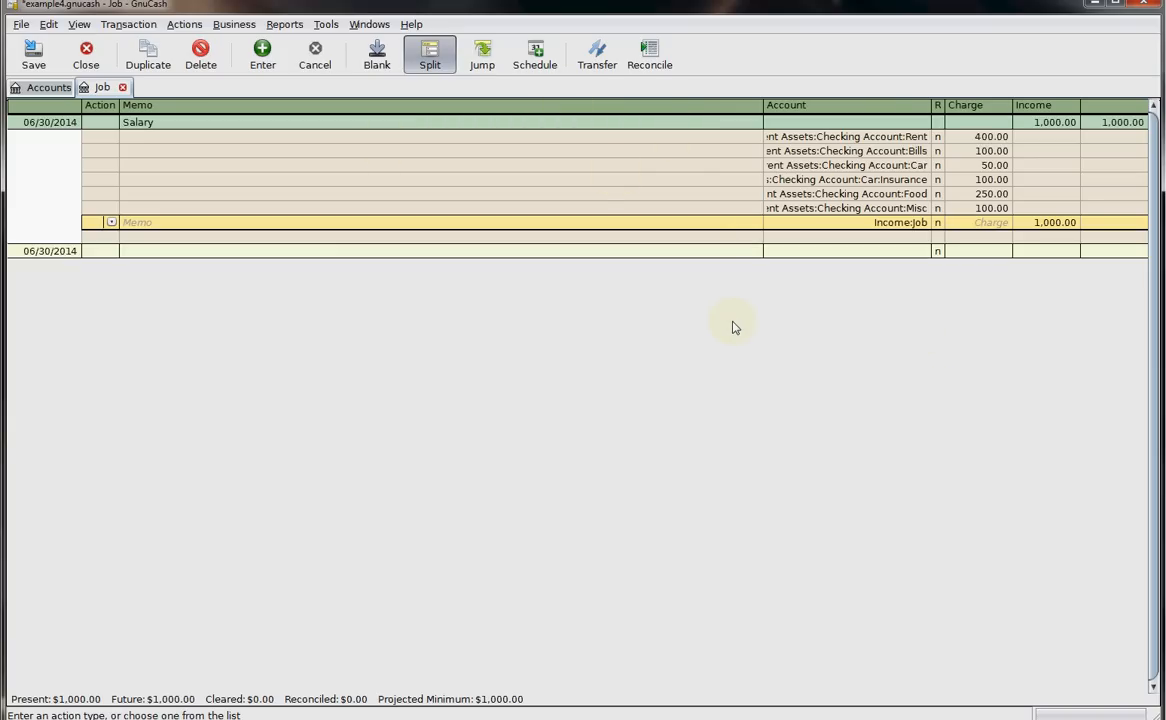
key(Down)
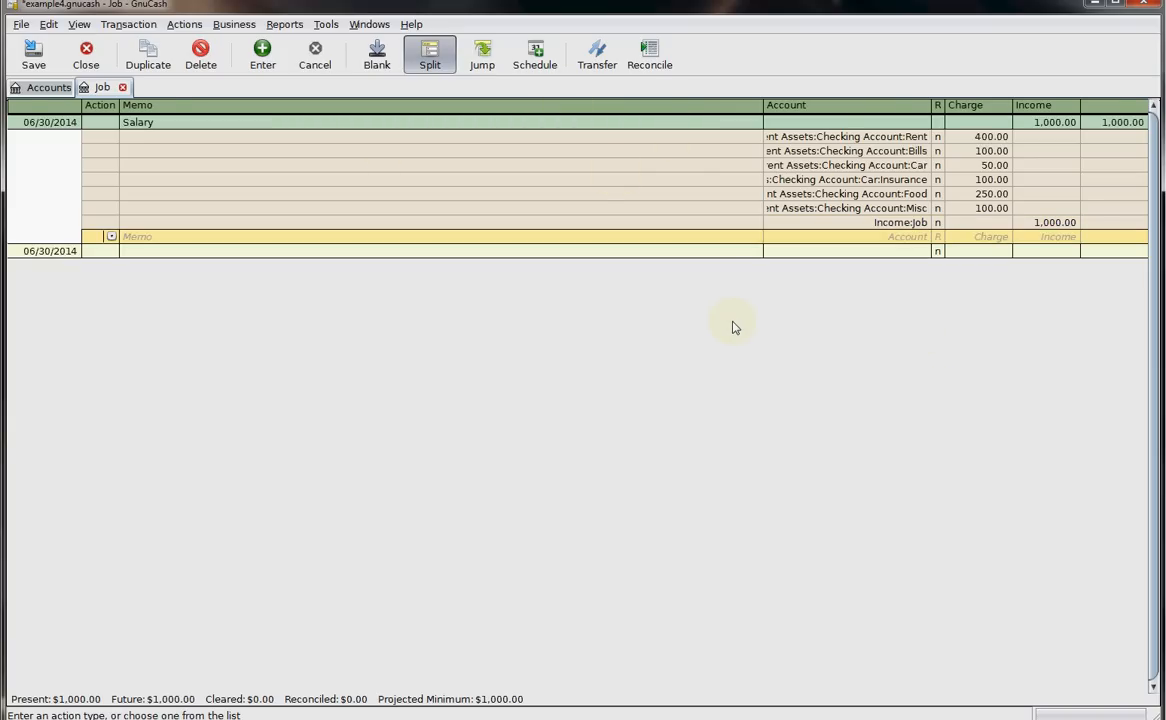
key(Down)
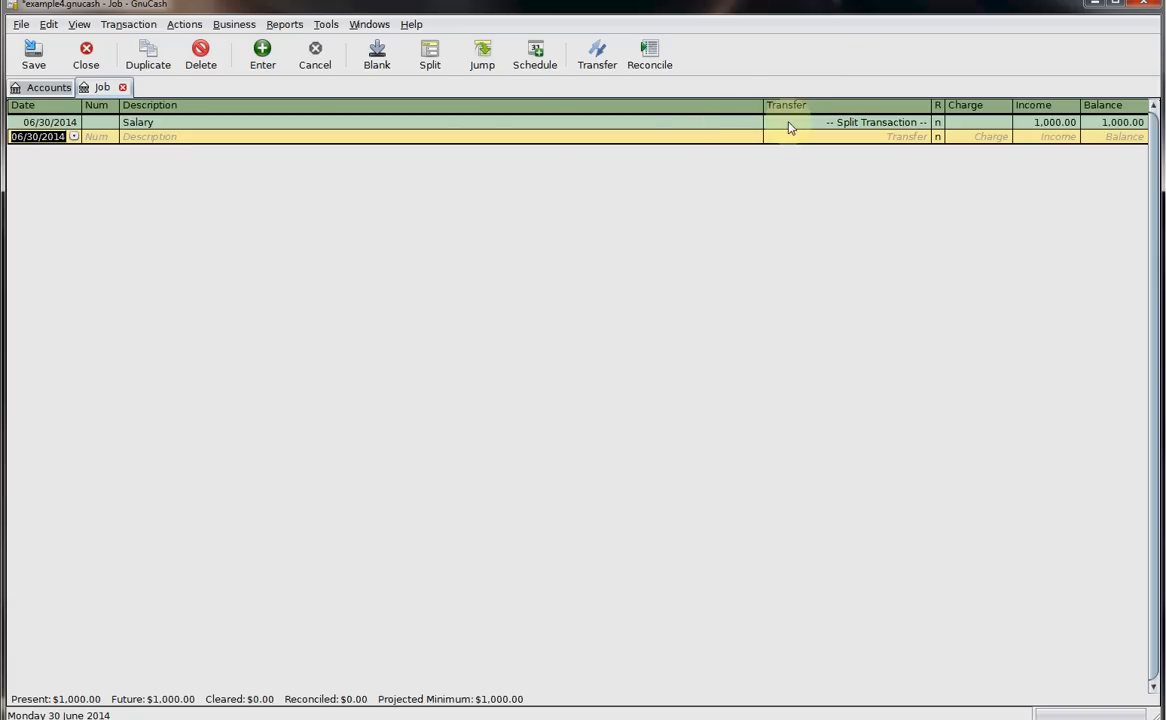
Step: Check the account totals, and in the Job register fill in a new 07/25/2014 transaction from the earlier Salary entry
click(37, 90)
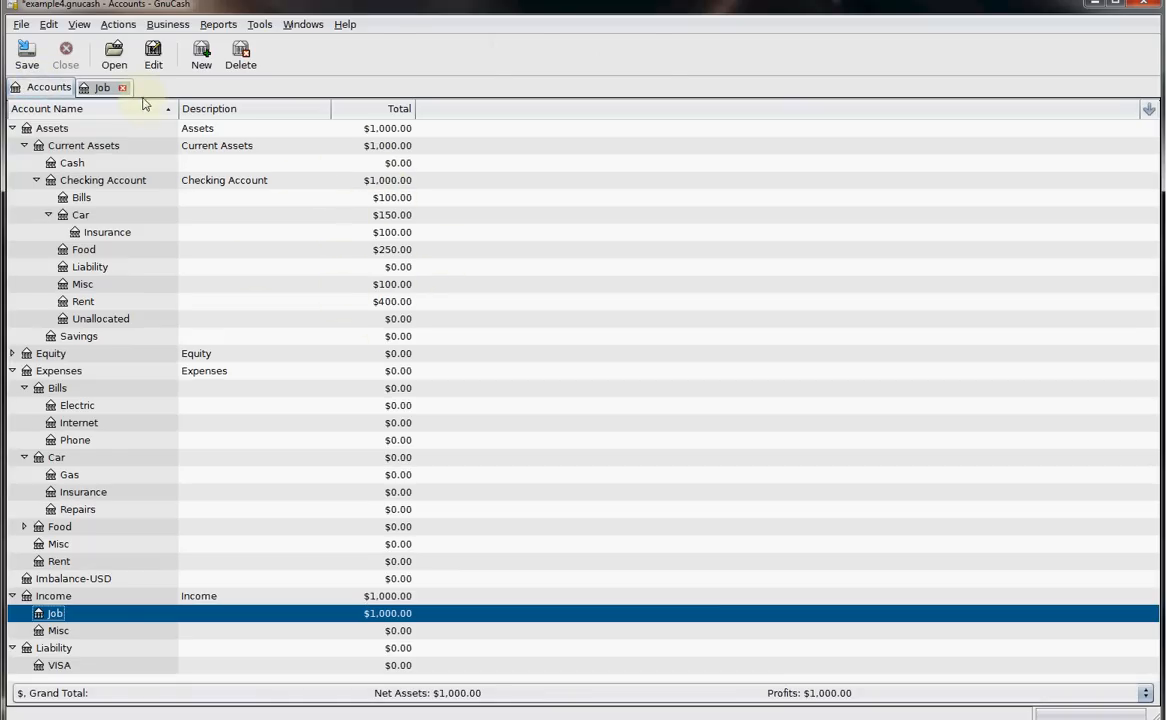
click(101, 88)
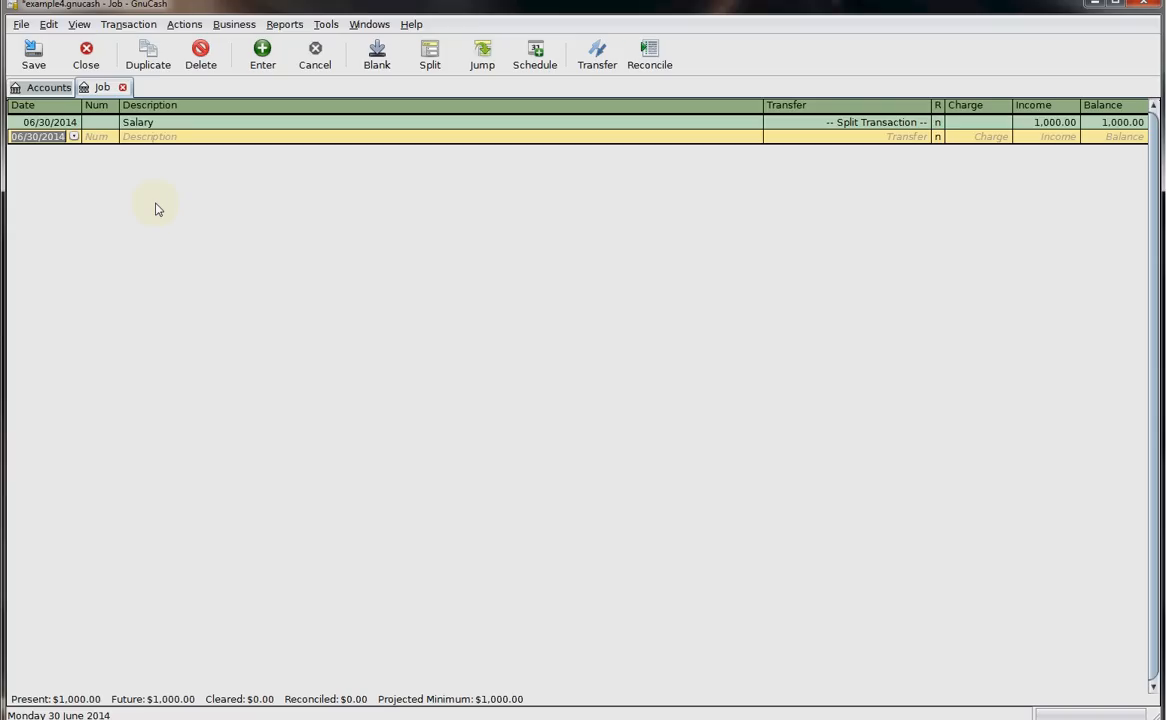
key(plus)
key(plus)
key(plus)
key(plus)
key(plus)
key(plus)
key(plus)
key(plus)
key(plus)
key(plus)
key(plus)
key(plus)
key(plus)
key(plus)
key(plus)
key(plus)
key(plus)
key(plus)
key(plus)
key(plus)
key(plus)
key(plus)
key(plus)
key(plus)
key(plus)
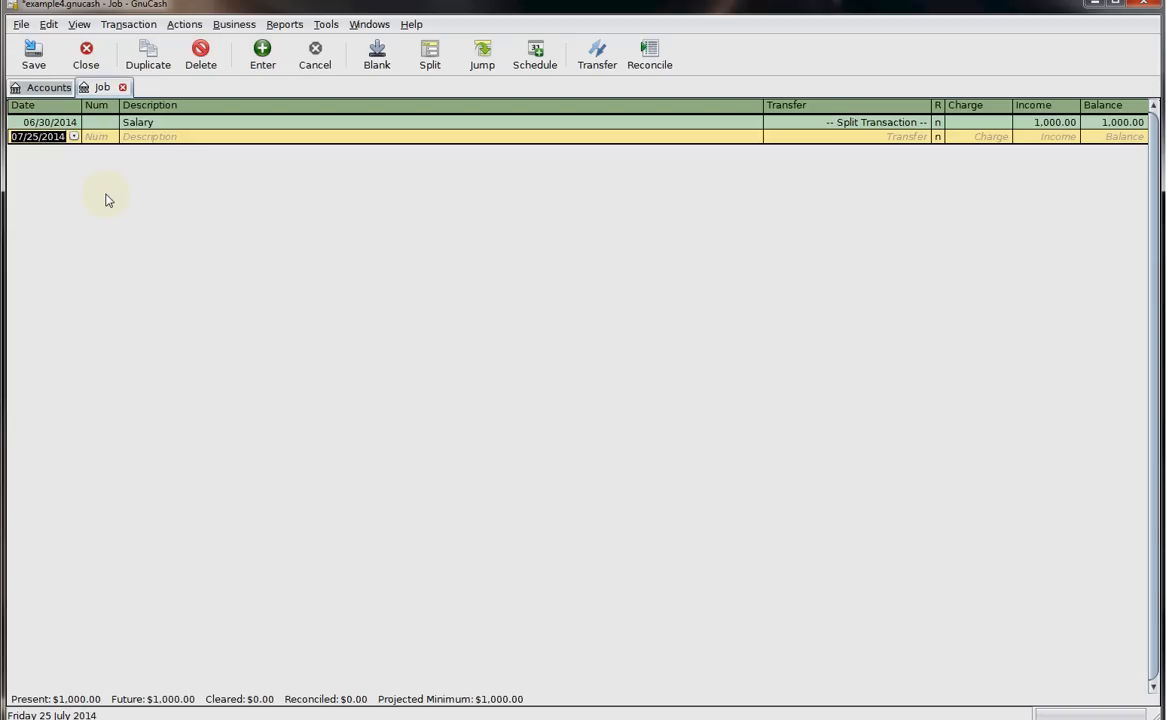
key(Tab)
key(Tab)
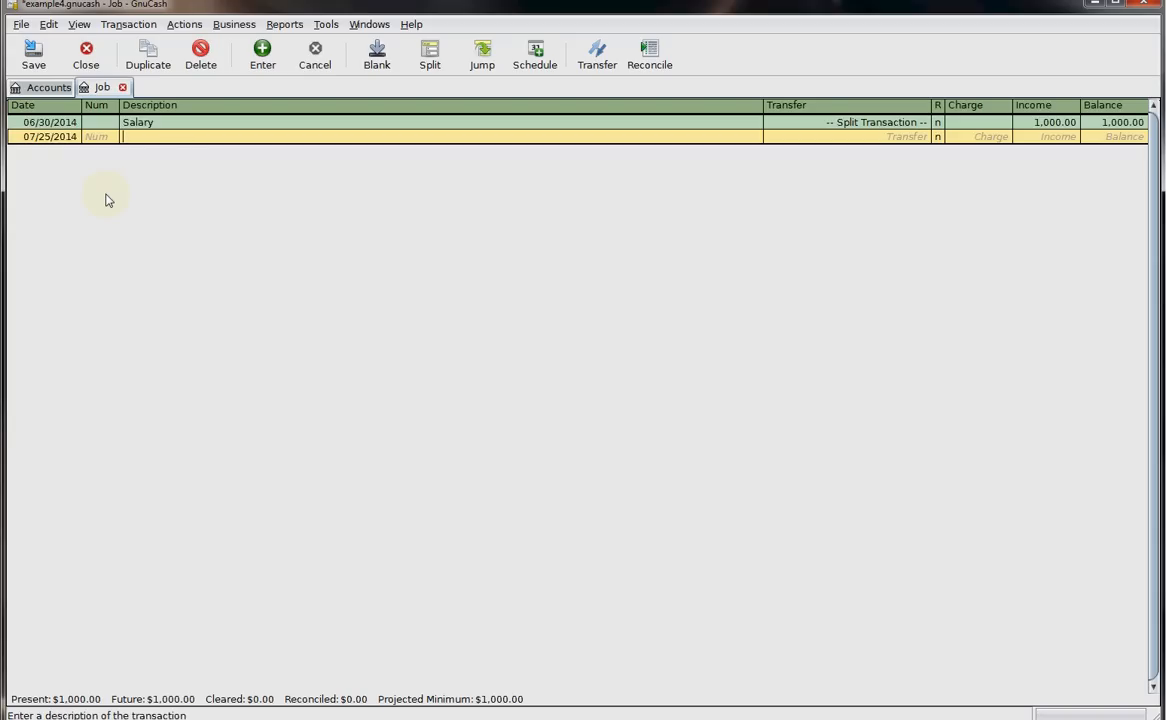
text(Salary)
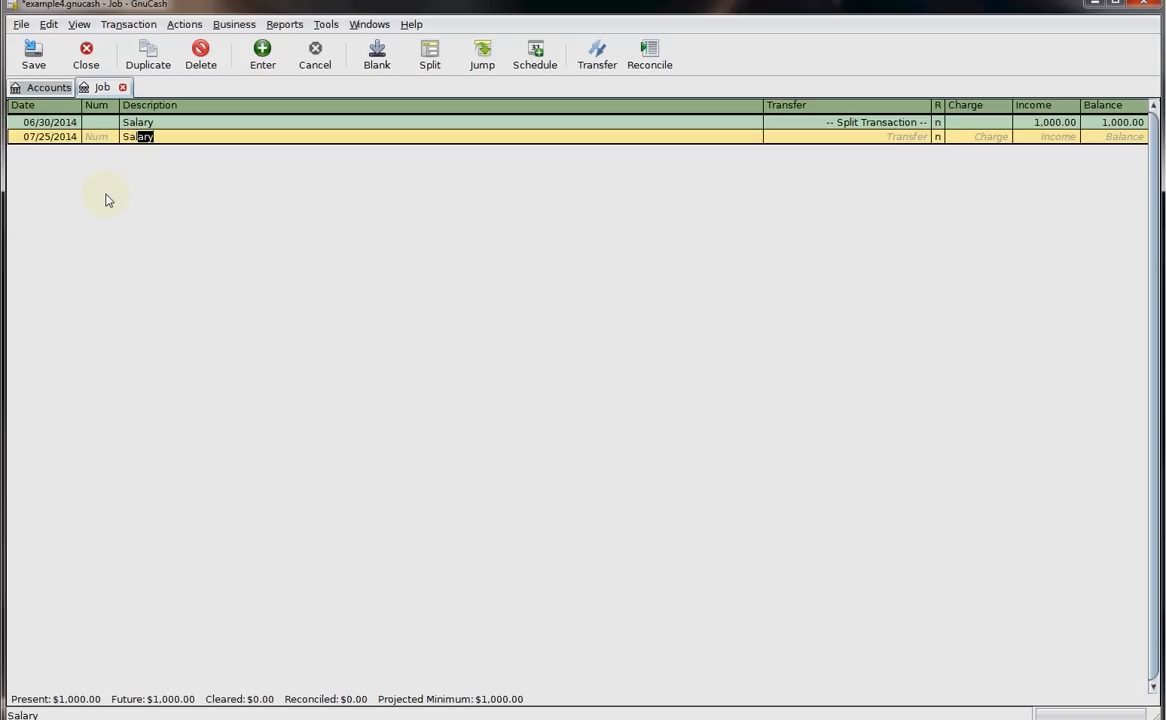
key(Tab)
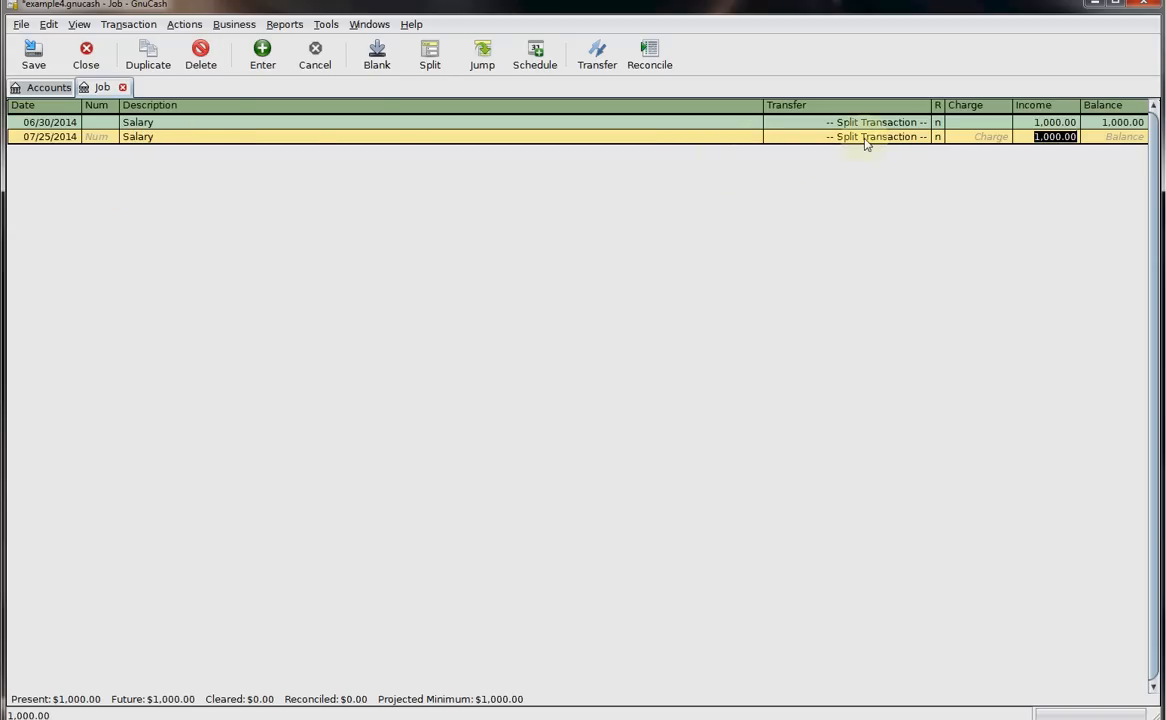
Step: Show the splits of the 07/25/2014 Salary transaction and close the Job register, saving the transaction
click(430, 54)
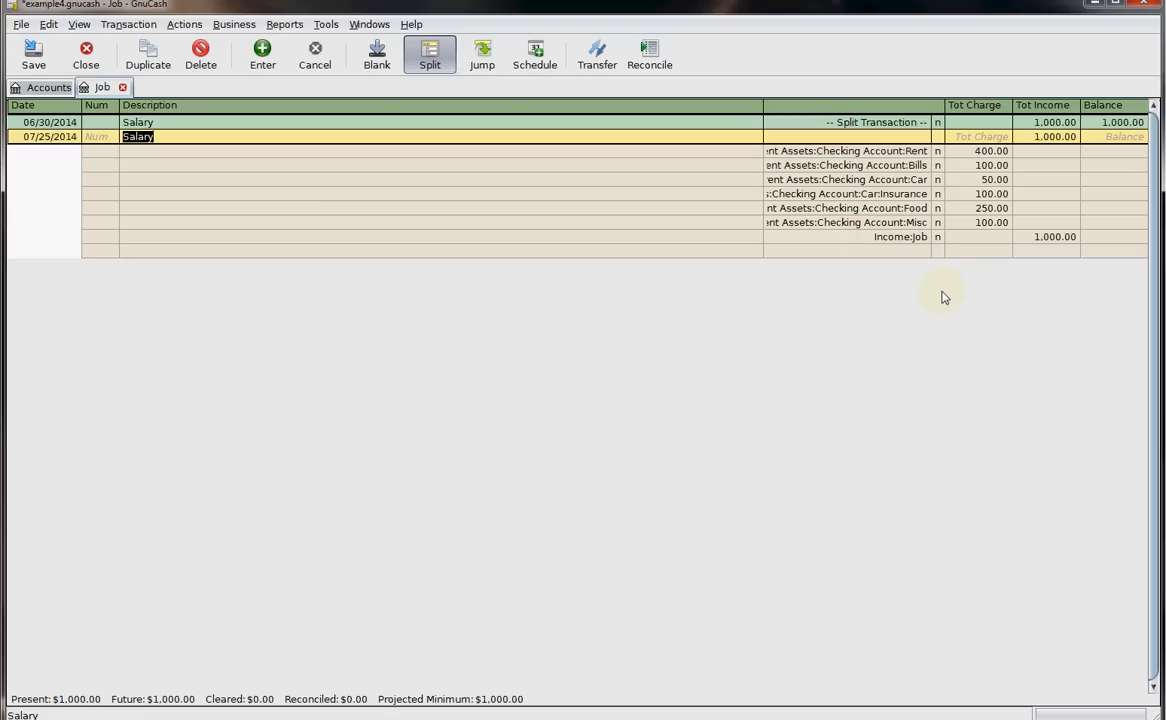
click(87, 58)
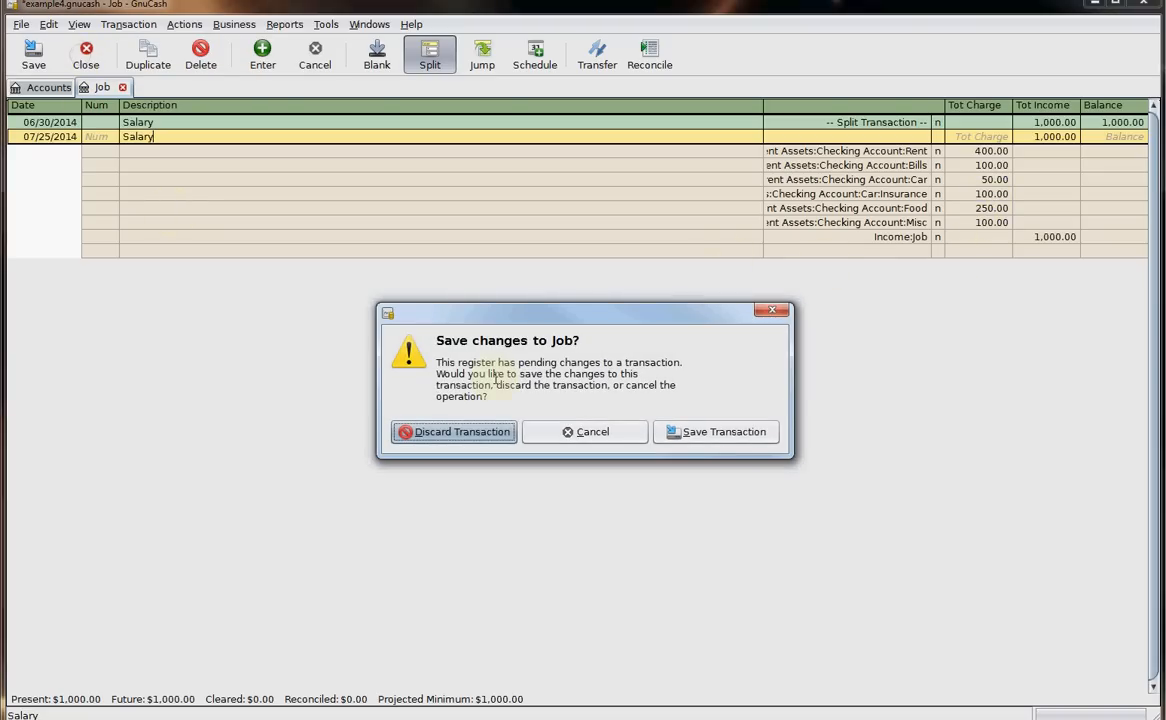
click(702, 432)
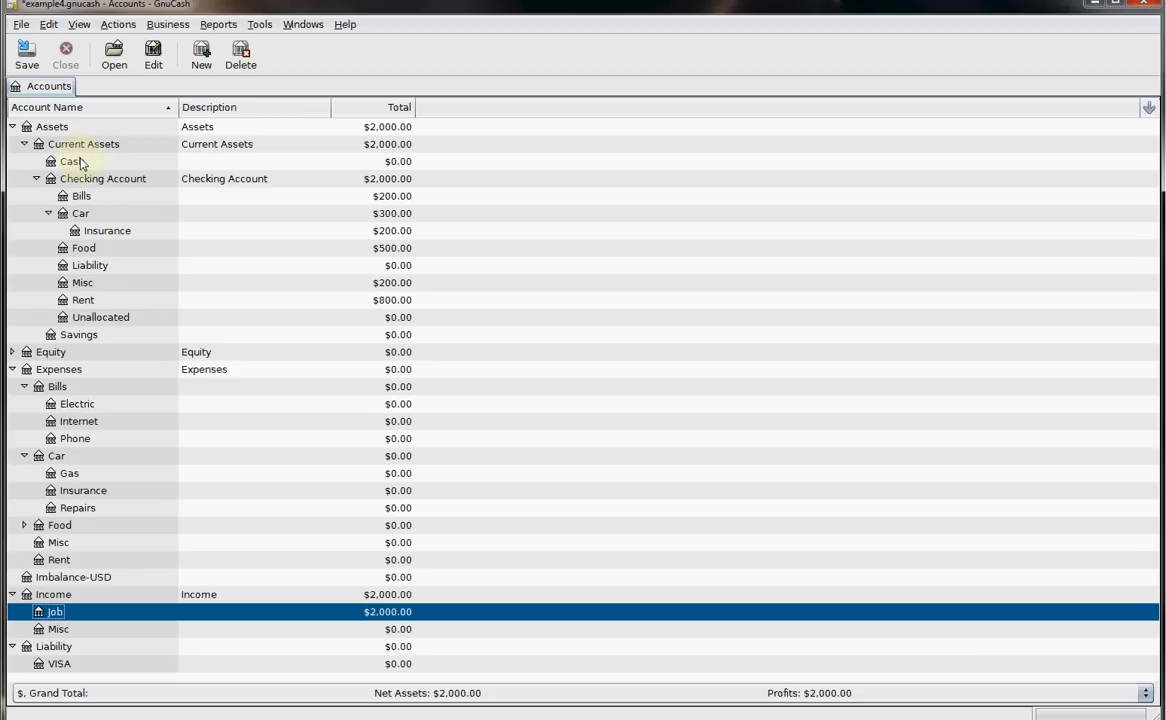
Step: Open the Rent register under Checking Account and date the new transaction 07/01/2014
double_click(102, 300)
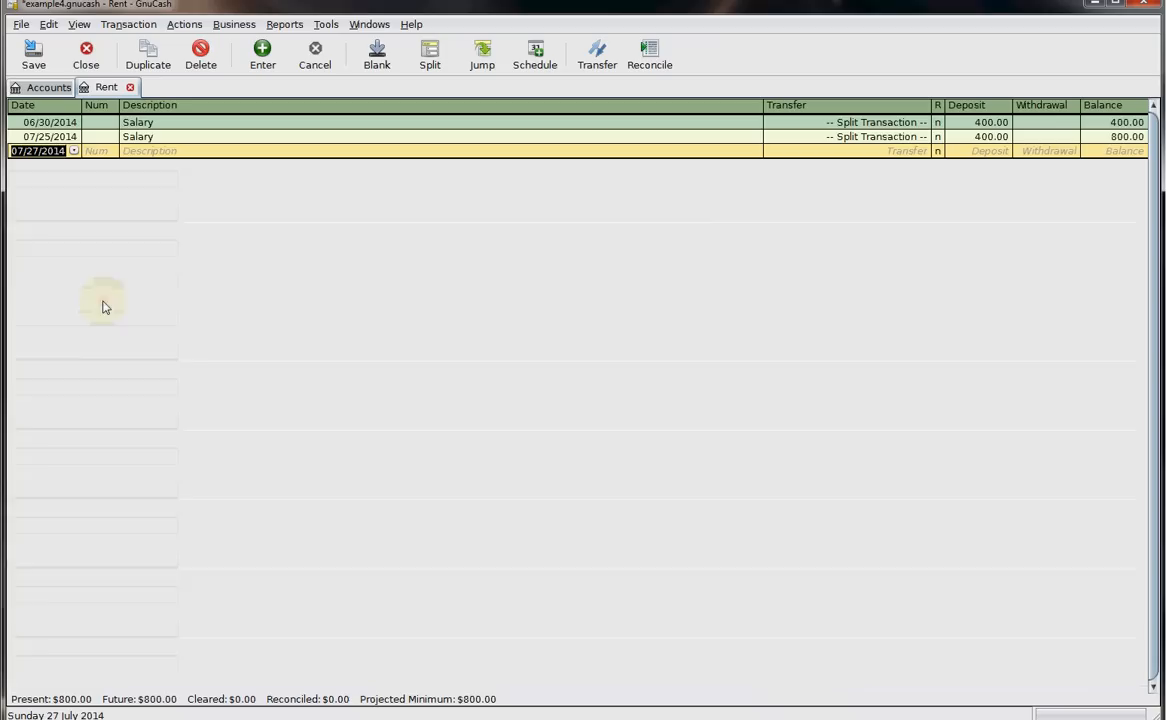
key(minus)
key(minus)
key(minus)
key(minus)
key(minus)
key(minus)
key(minus)
key(minus)
key(minus)
key(minus)
key(minus)
key(minus)
key(minus)
key(minus)
key(minus)
key(minus)
key(minus)
key(minus)
key(minus)
key(minus)
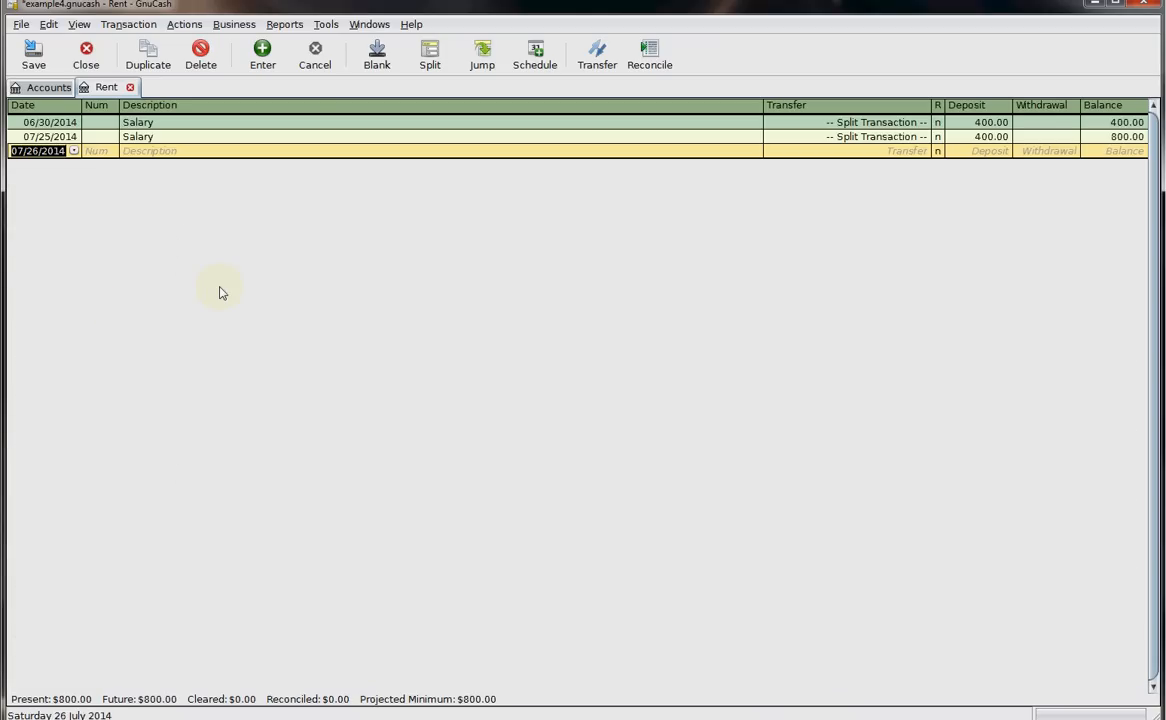
key(minus)
key(minus)
key(minus)
key(minus)
key(minus)
key(minus)
key(minus)
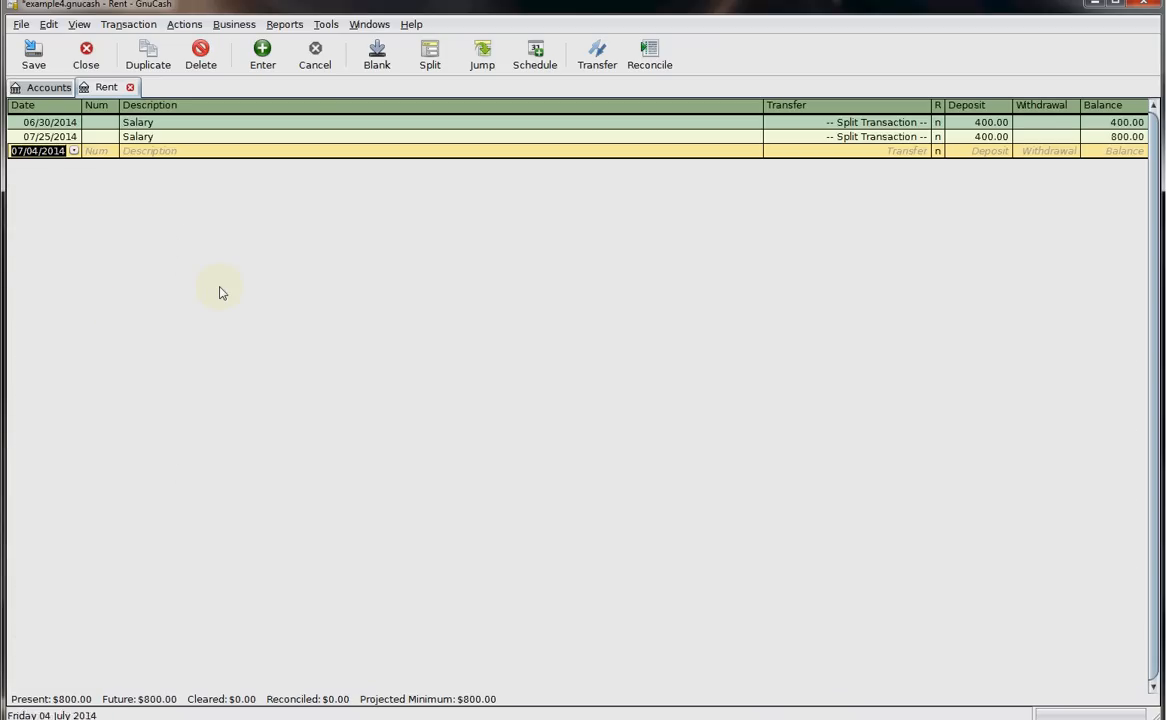
key(plus)
key(Tab)
key(Tab)
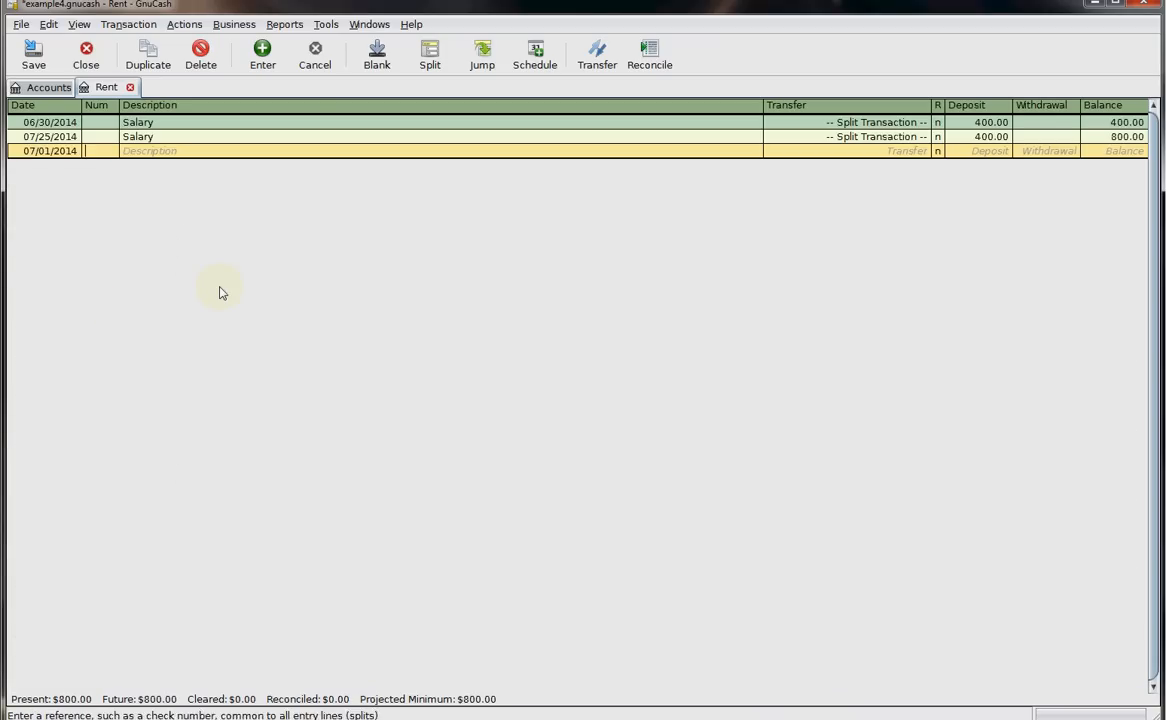
Step: Describe the 07/01/2014 transaction as Rent and set its transfer account to Expenses:Rent
text(Rent)
key(Tab)
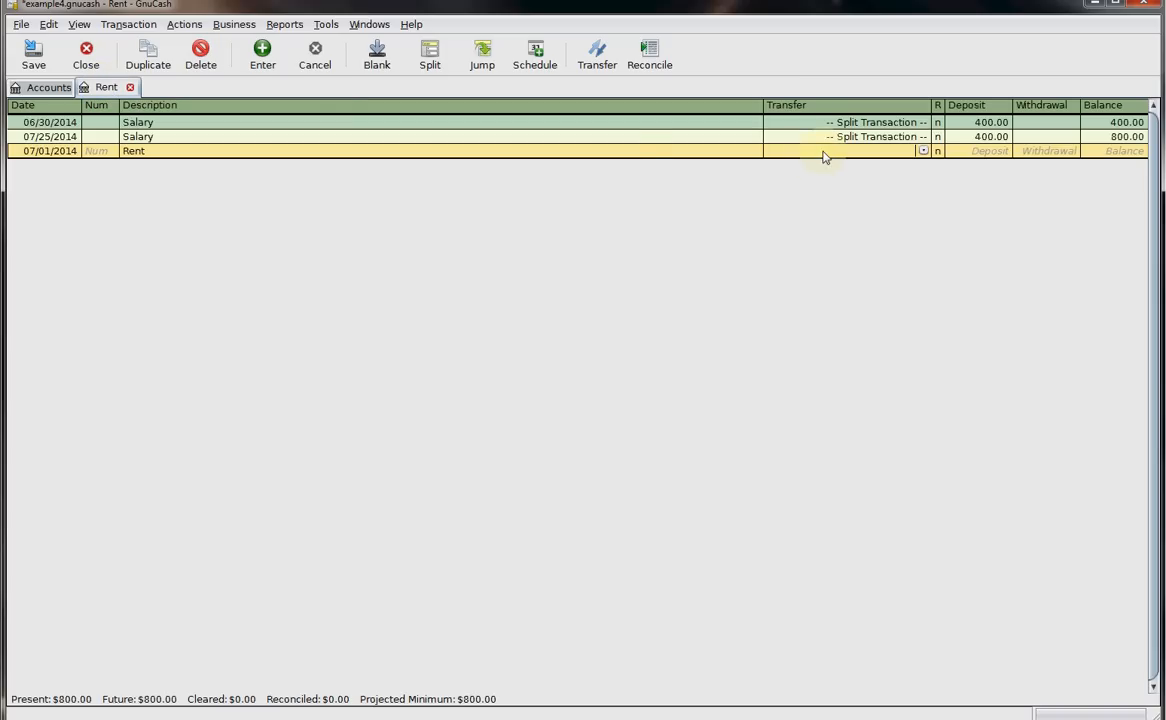
text(Expenses)
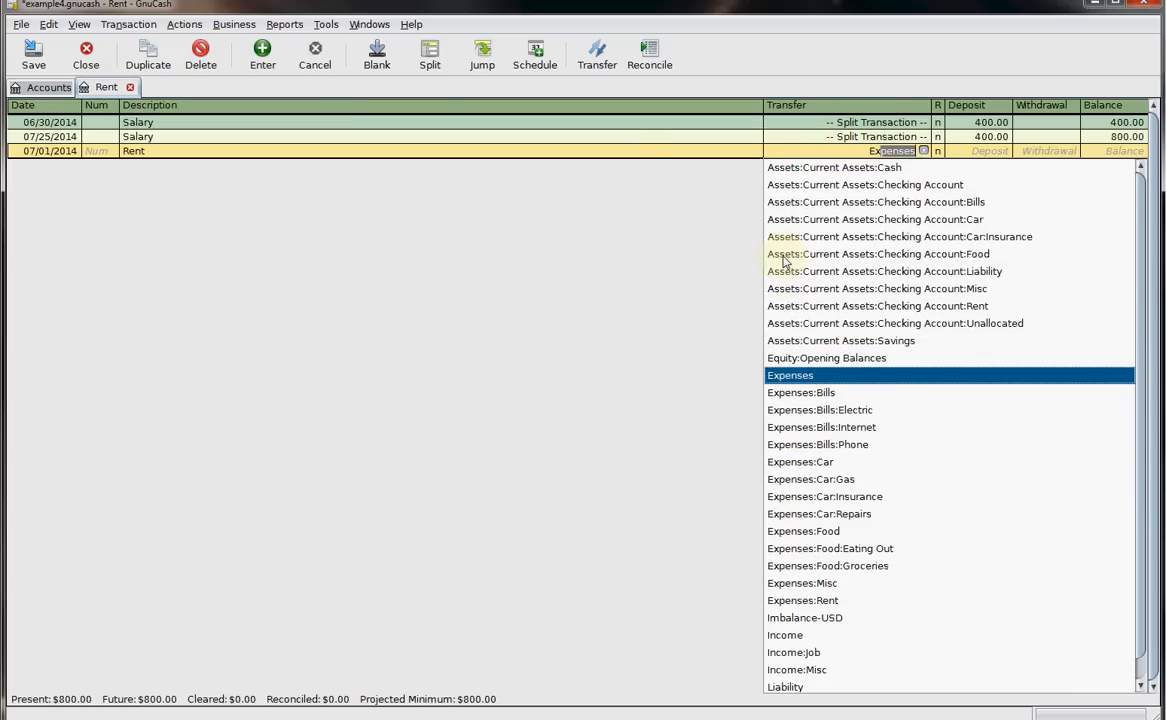
click(829, 601)
key(Tab)
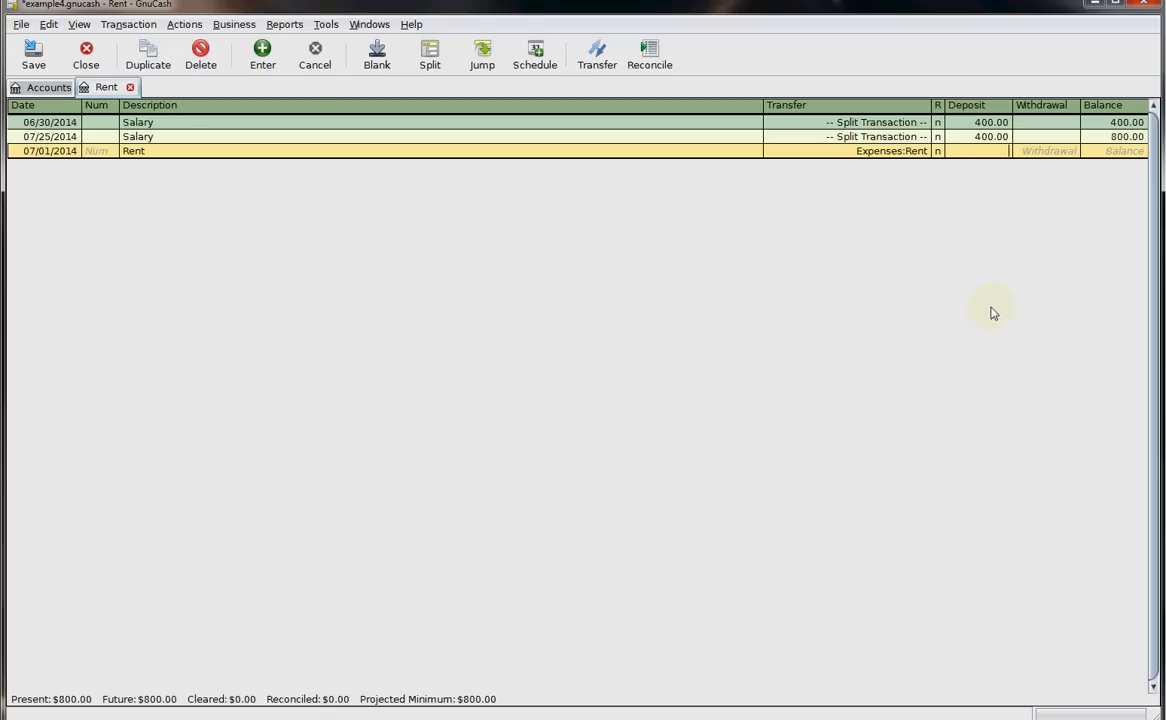
text(400)
key(BackSpace)
key(BackSpace)
key(BackSpace)
Step: Set the Rent transaction's withdrawal to 400 and record it
key(Tab)
text(400)
key(Return)
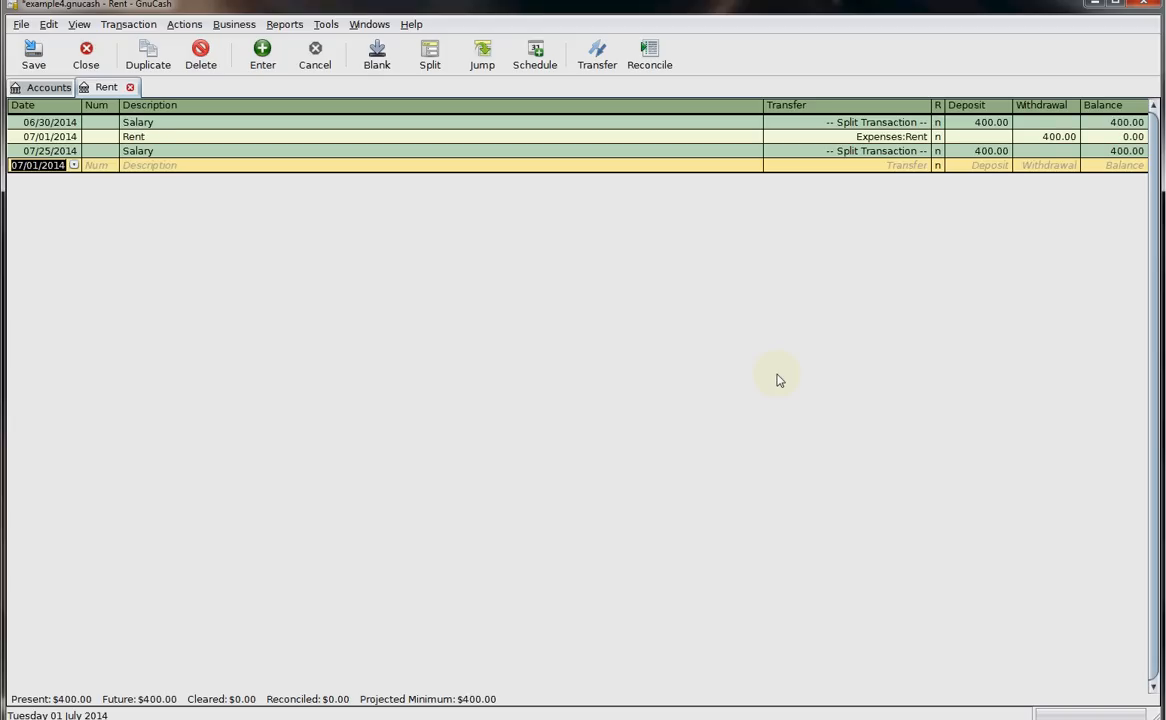
Step: Check the rent payment in the account totals and the Expenses:Rent register, and close both Rent registers
click(1036, 142)
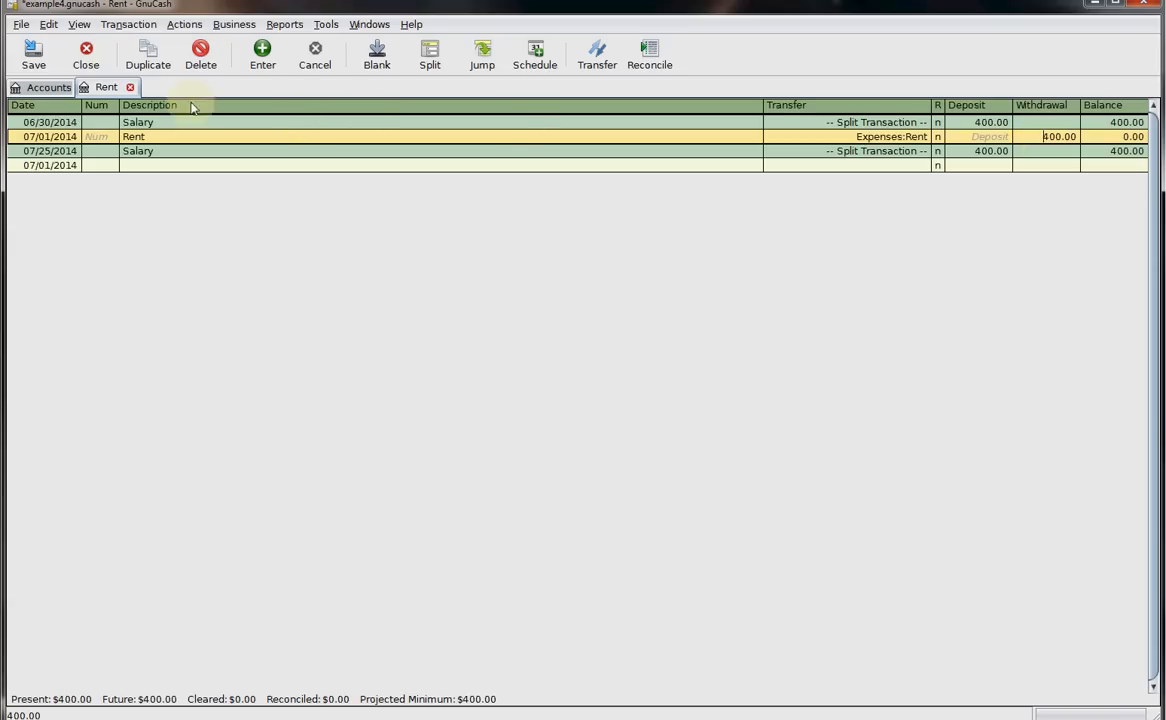
click(48, 88)
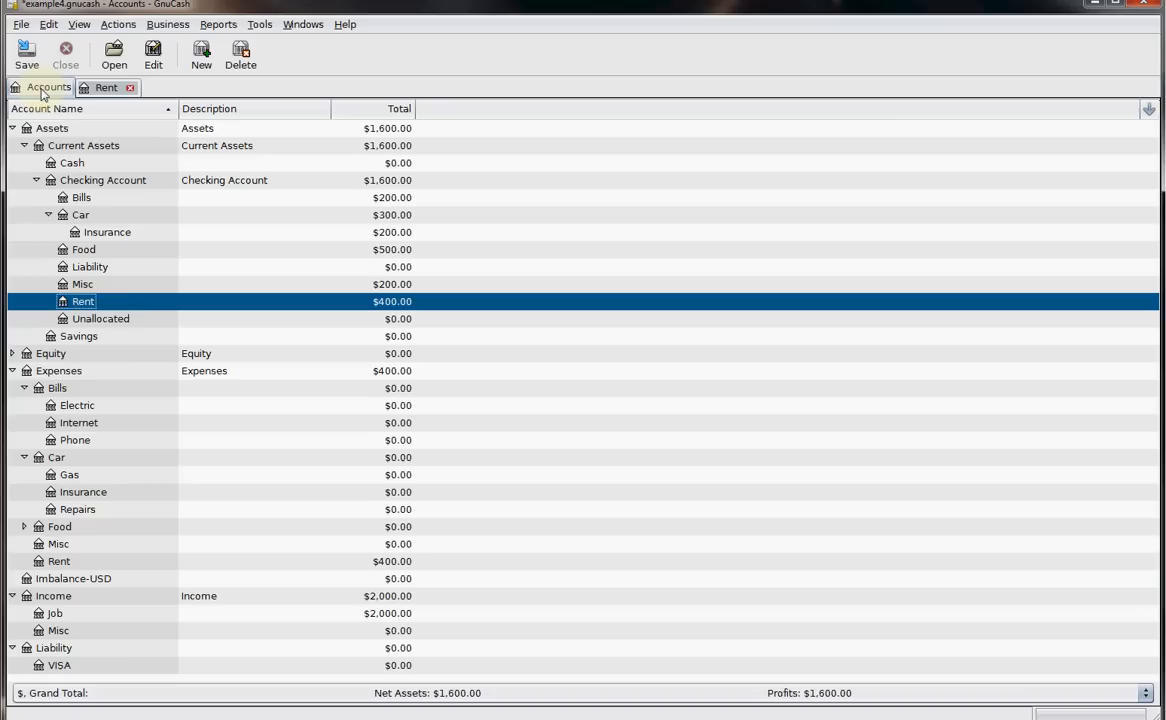
double_click(78, 561)
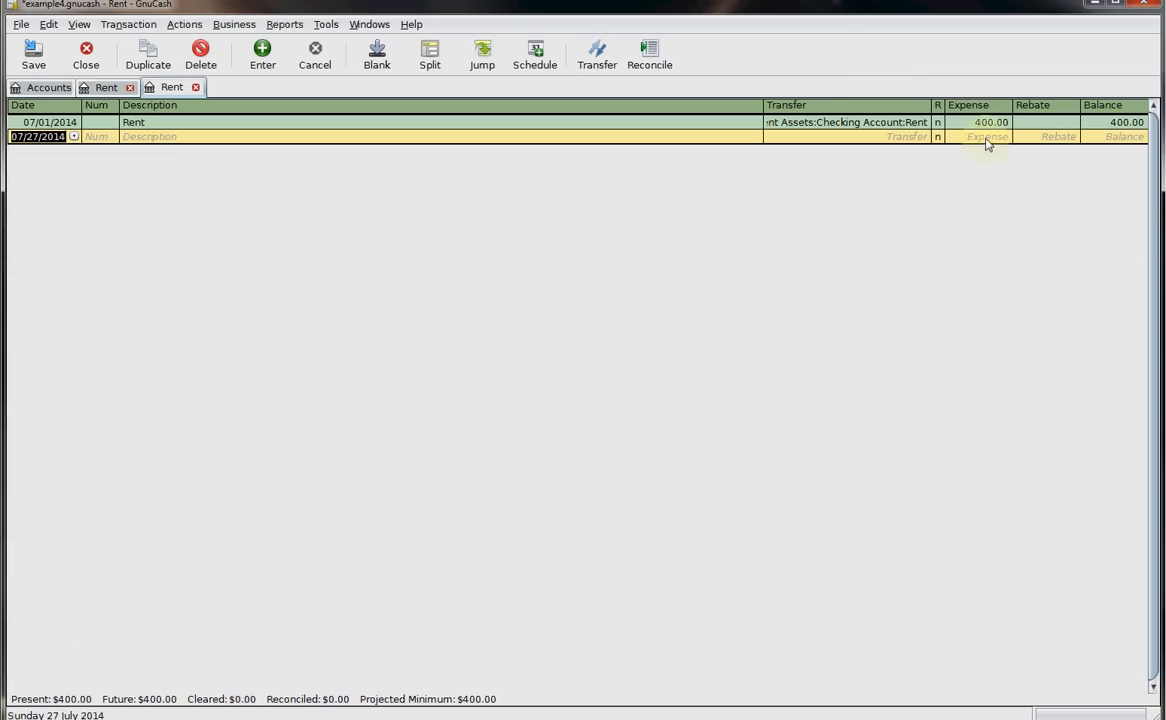
click(962, 124)
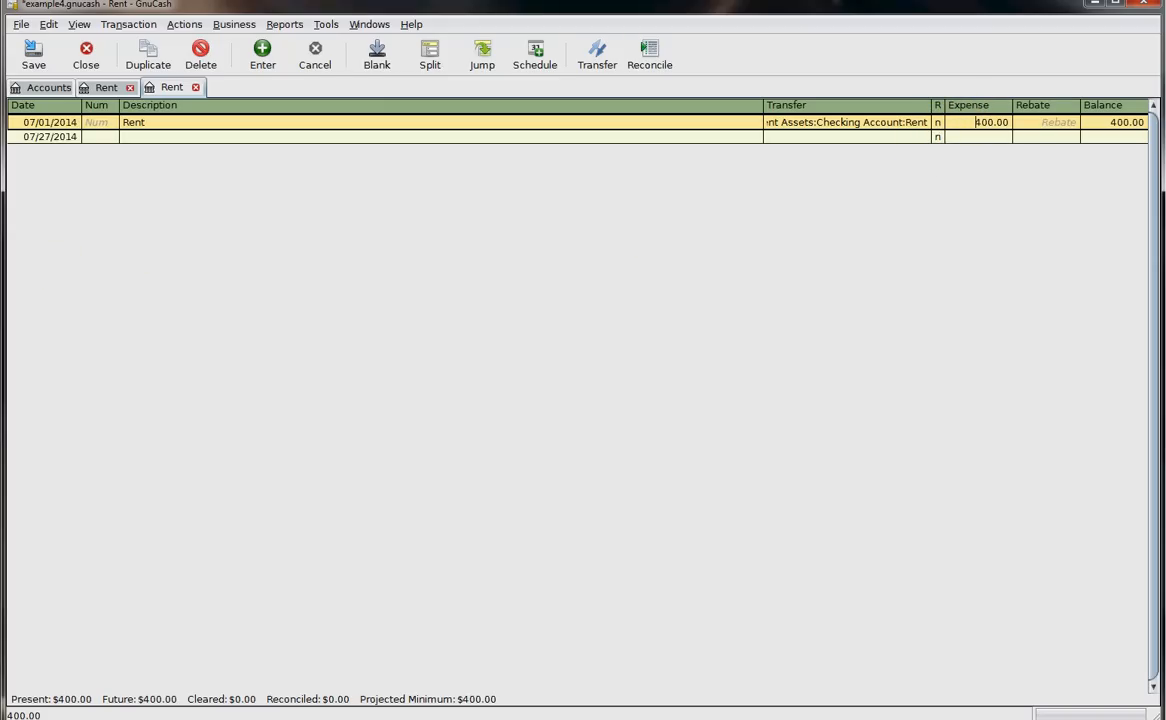
click(409, 294)
click(974, 121)
click(92, 57)
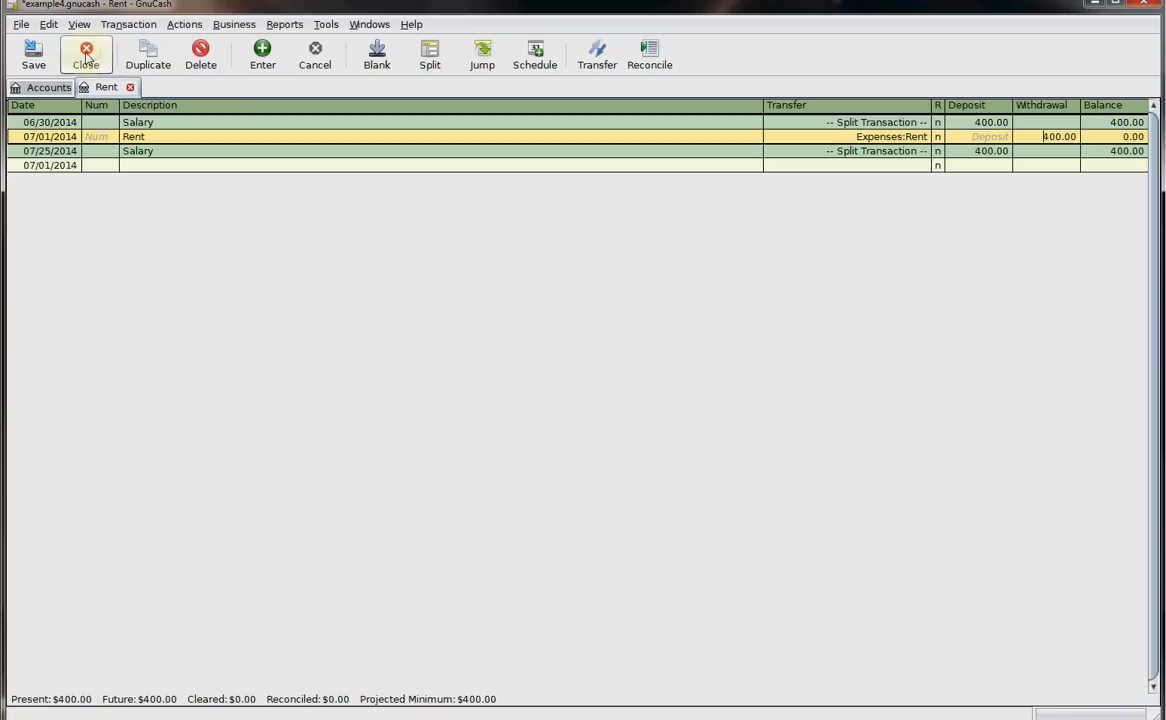
click(88, 55)
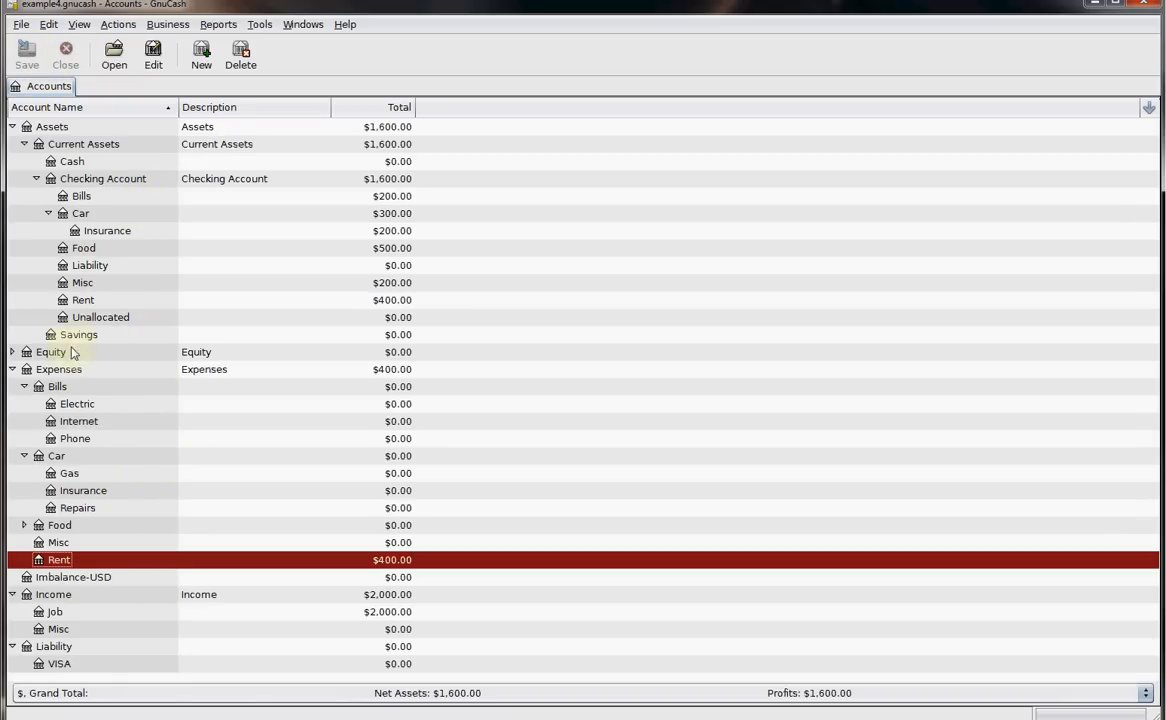
Step: Open the Bills register under Checking Account and date the new transaction 07/20/2014
double_click(82, 197)
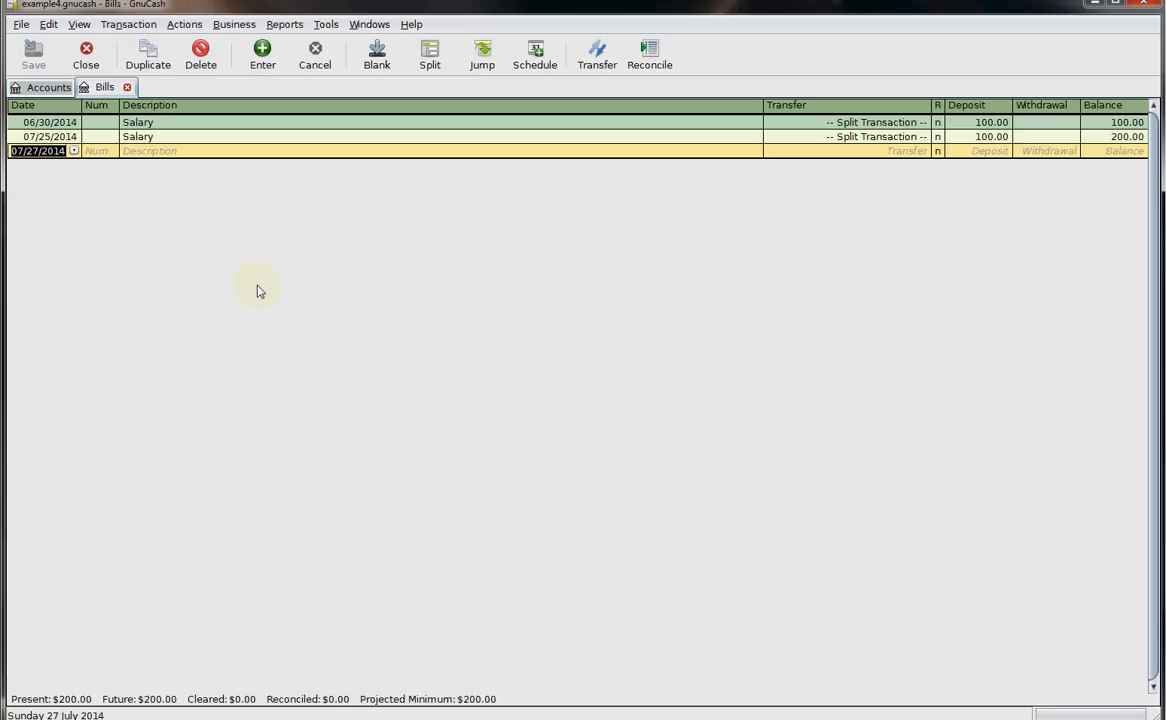
key(minus)
key(minus)
key(minus)
key(minus)
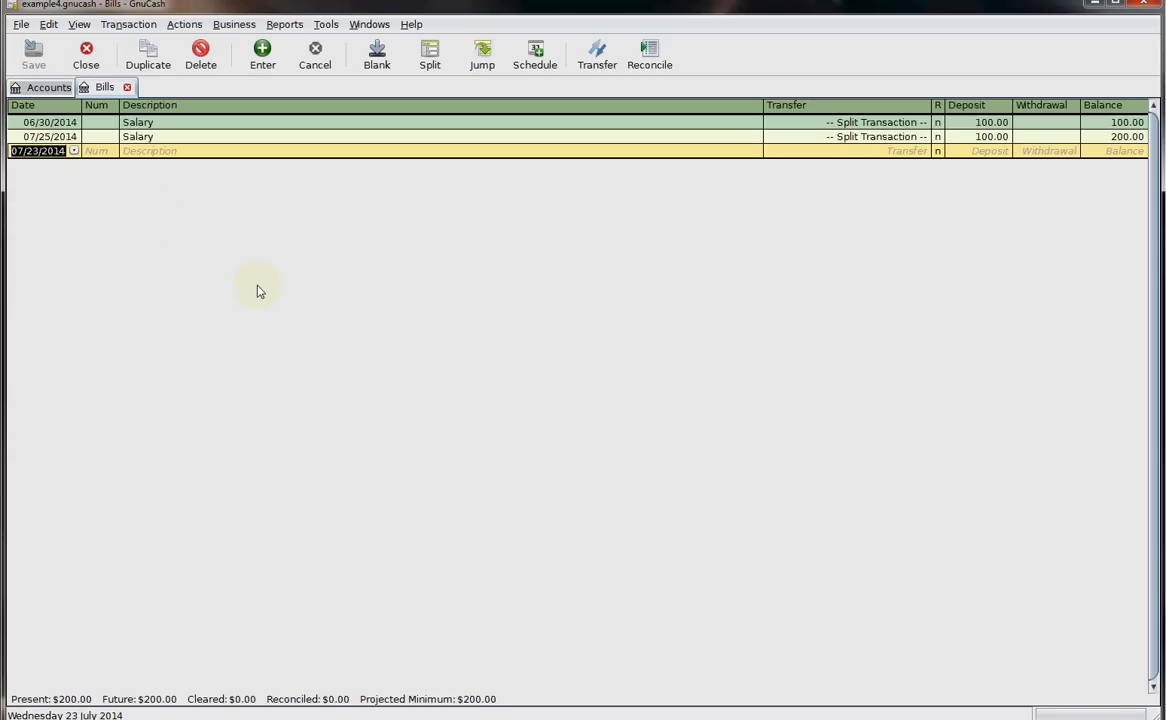
key(minus)
key(minus)
key(minus)
key(Tab)
key(Tab)
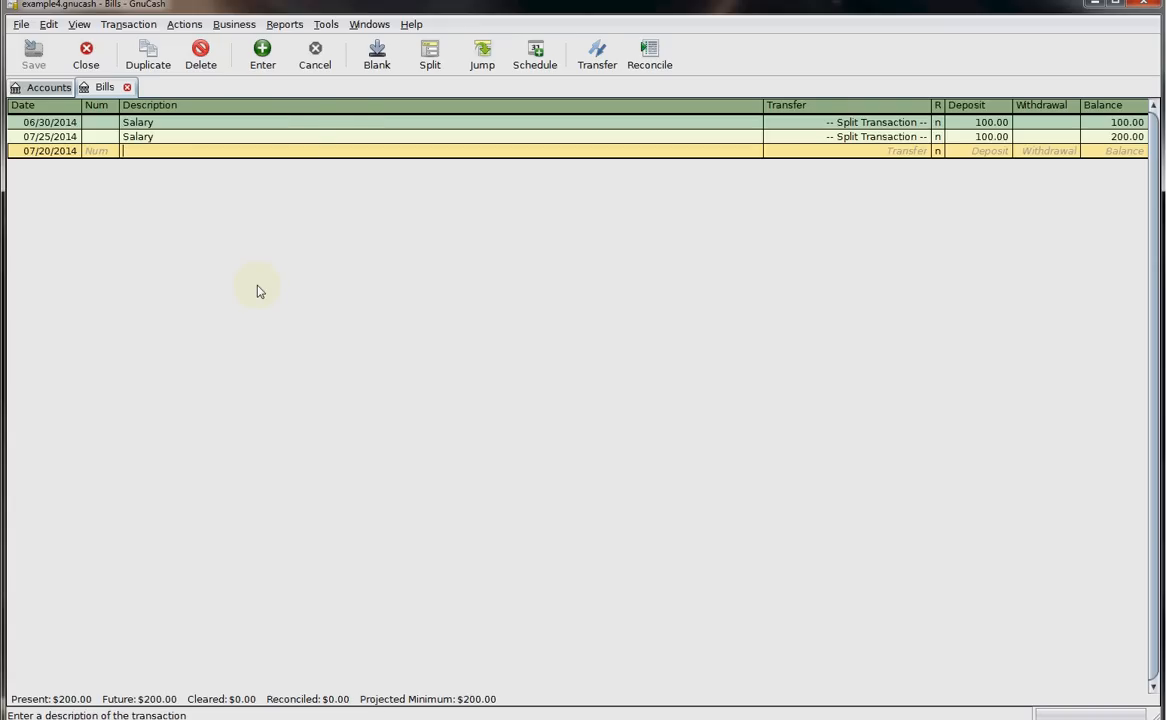
Step: Expand the 07/20/2014 transaction into splits and give the first split the memo Electric
click(423, 64)
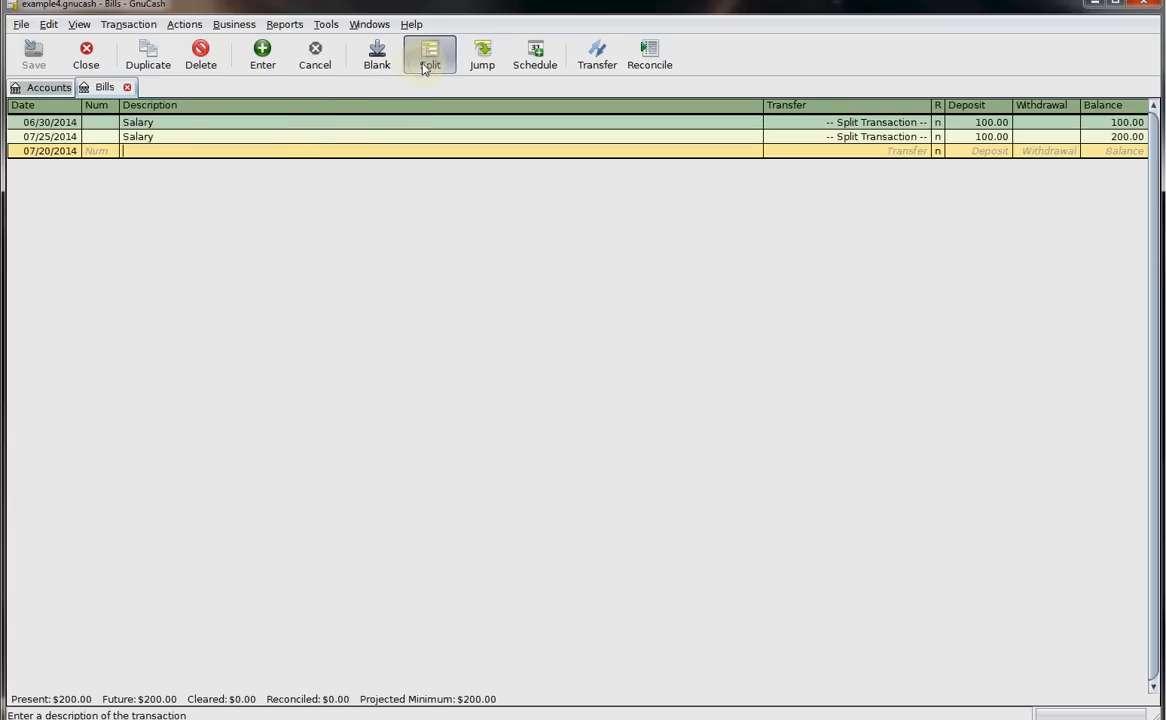
key(Tab)
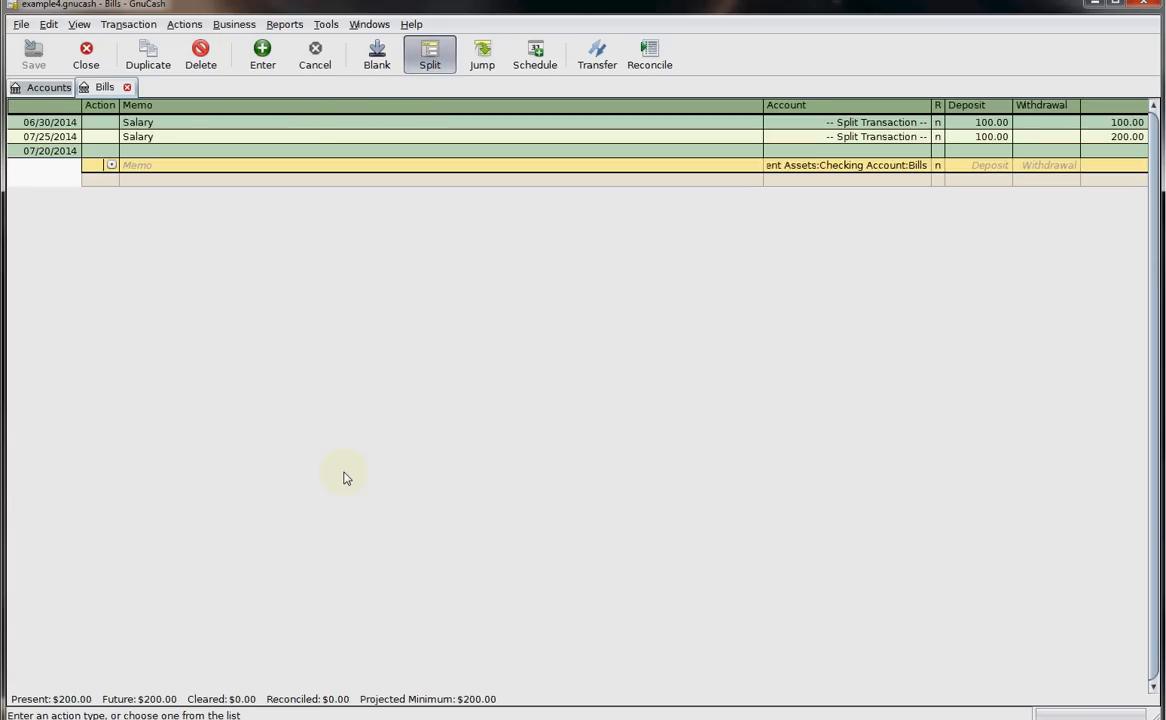
key(Tab)
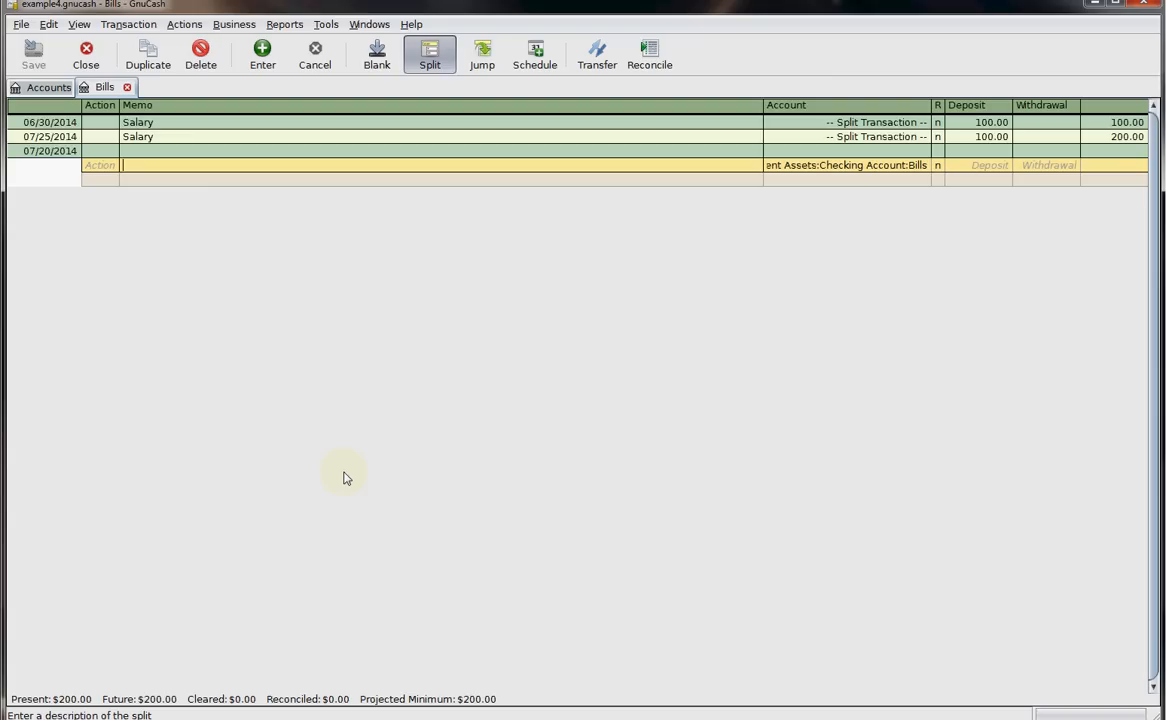
text(Electric)
key(Tab)
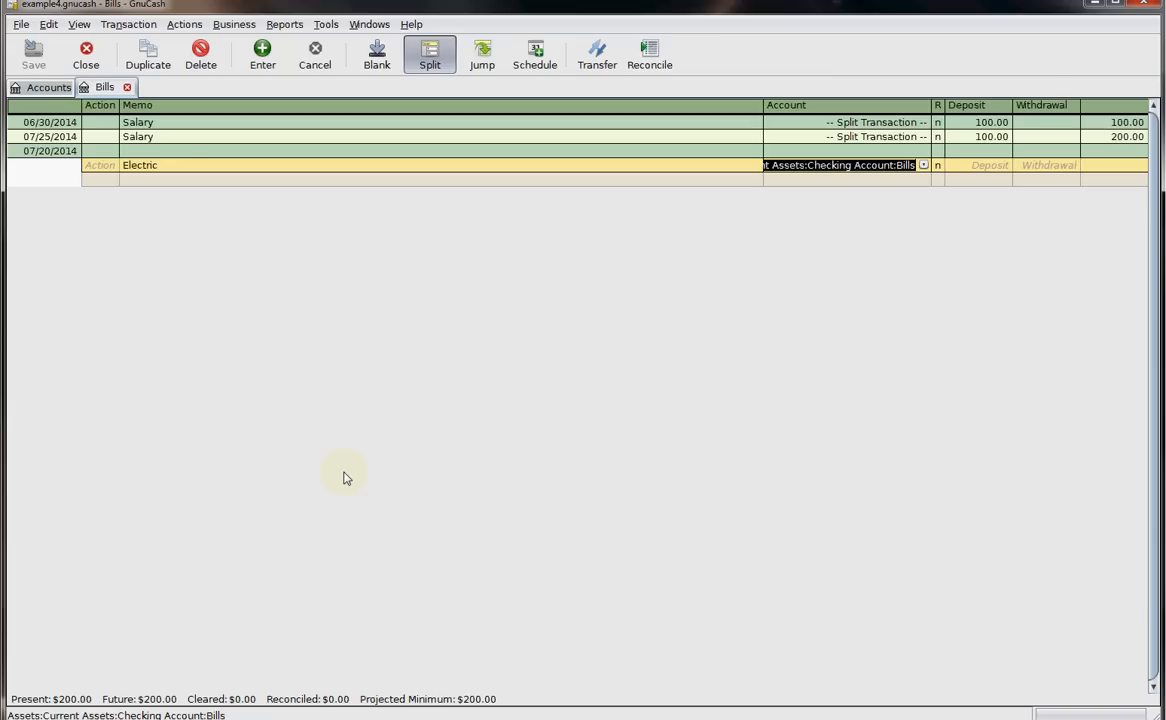
Step: Assign the Electric split to Expenses:Bills:Electric with a deposit of 38
text(Expenses)
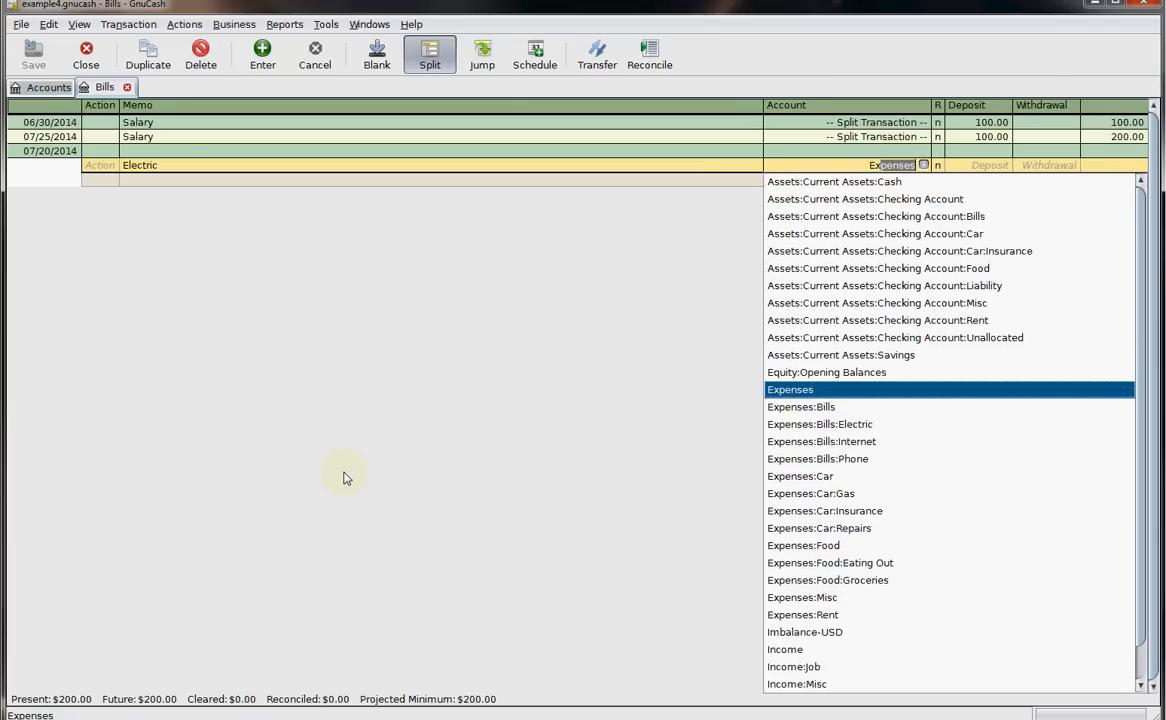
key(Down)
key(Down)
key(Down)
key(Up)
key(Tab)
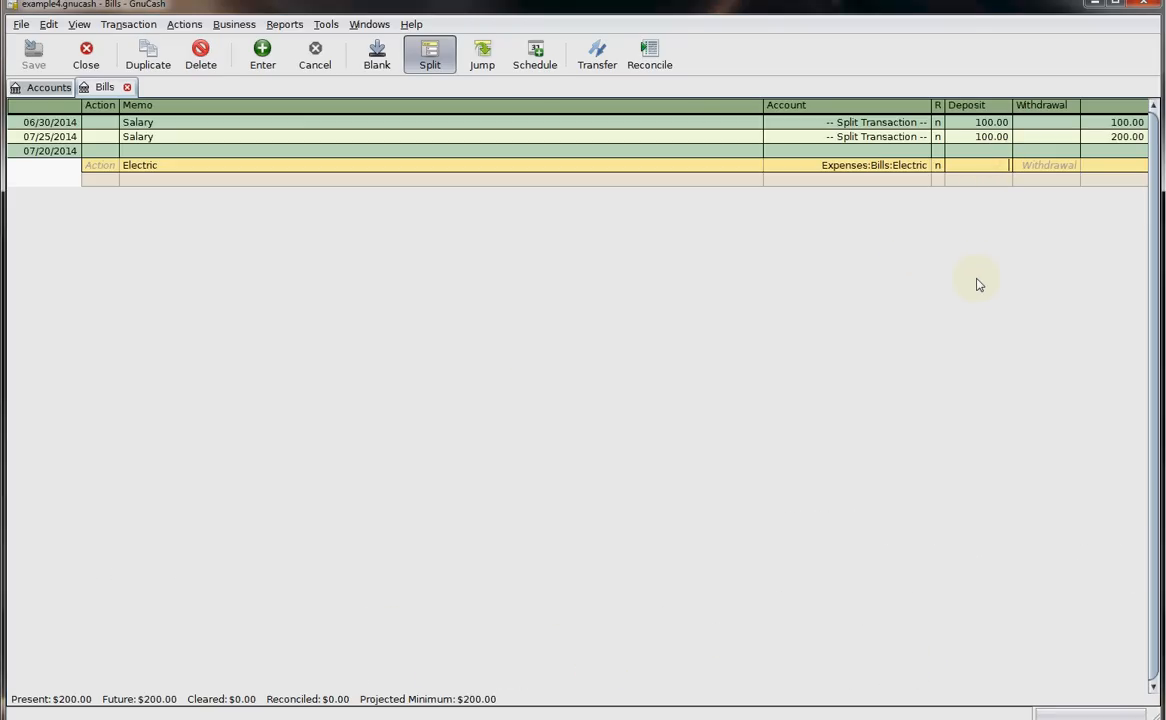
text(38)
key(Tab)
key(Tab)
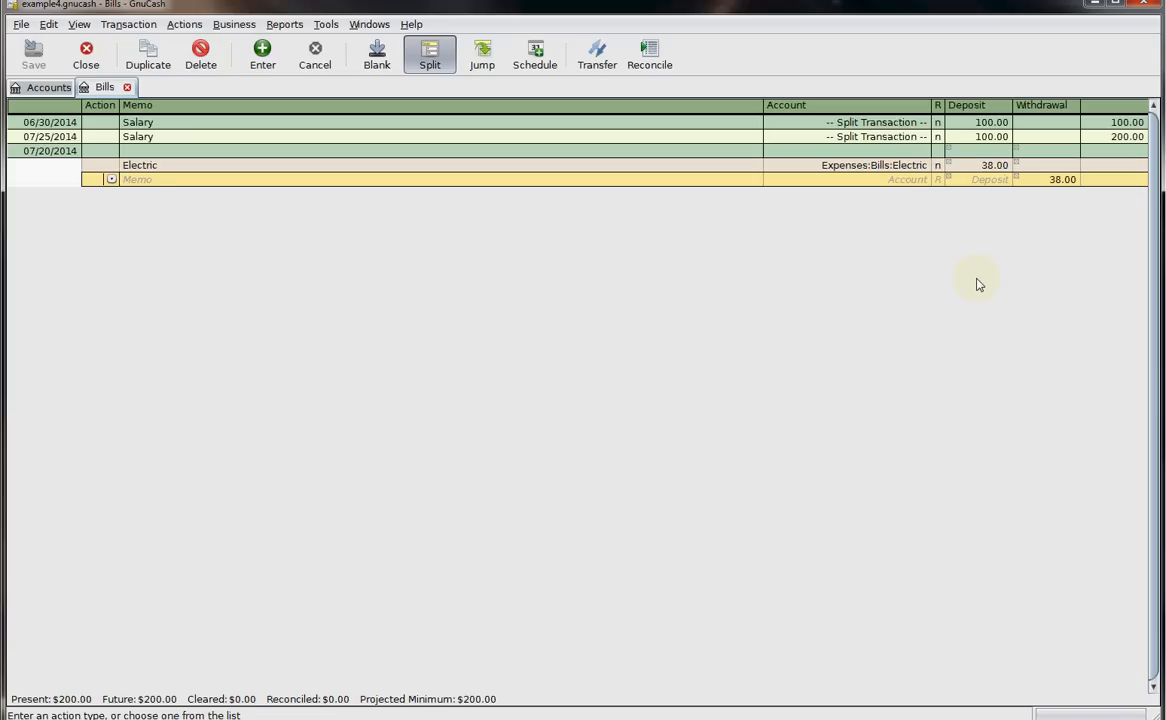
Step: Add a split with the memo Internet to Expenses:Bills:Internet with a deposit of 25, clearing its prefilled withdrawal
key(Tab)
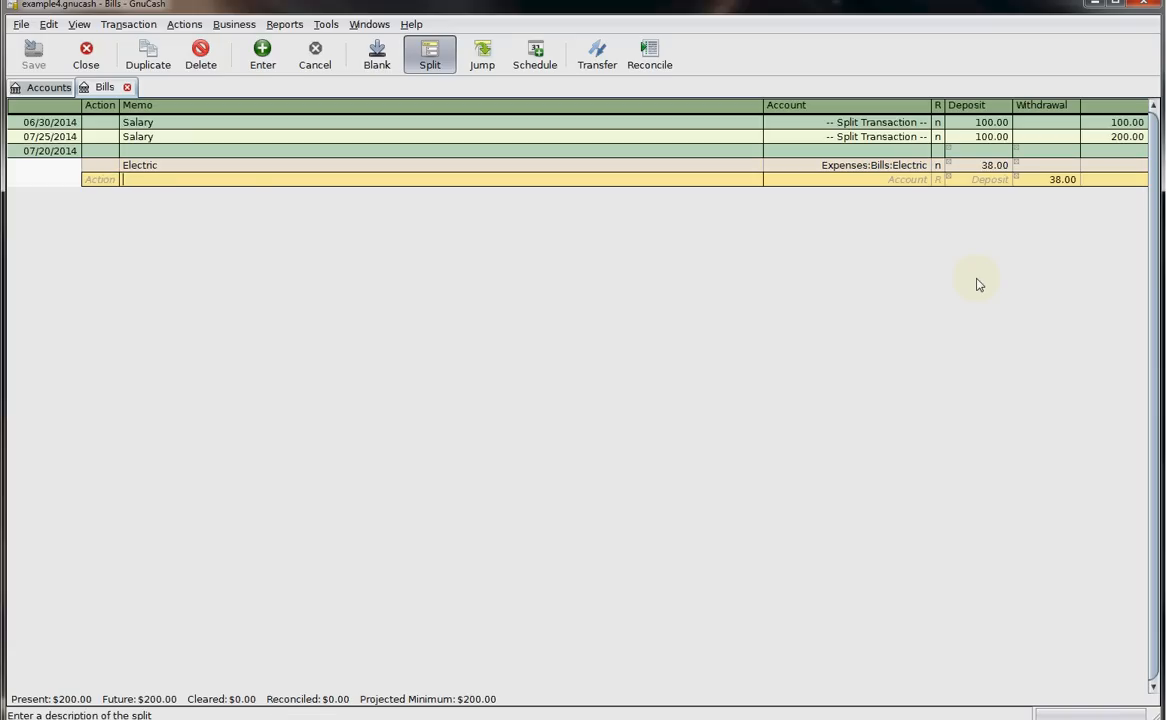
text(Internet)
key(Tab)
text(Ex)
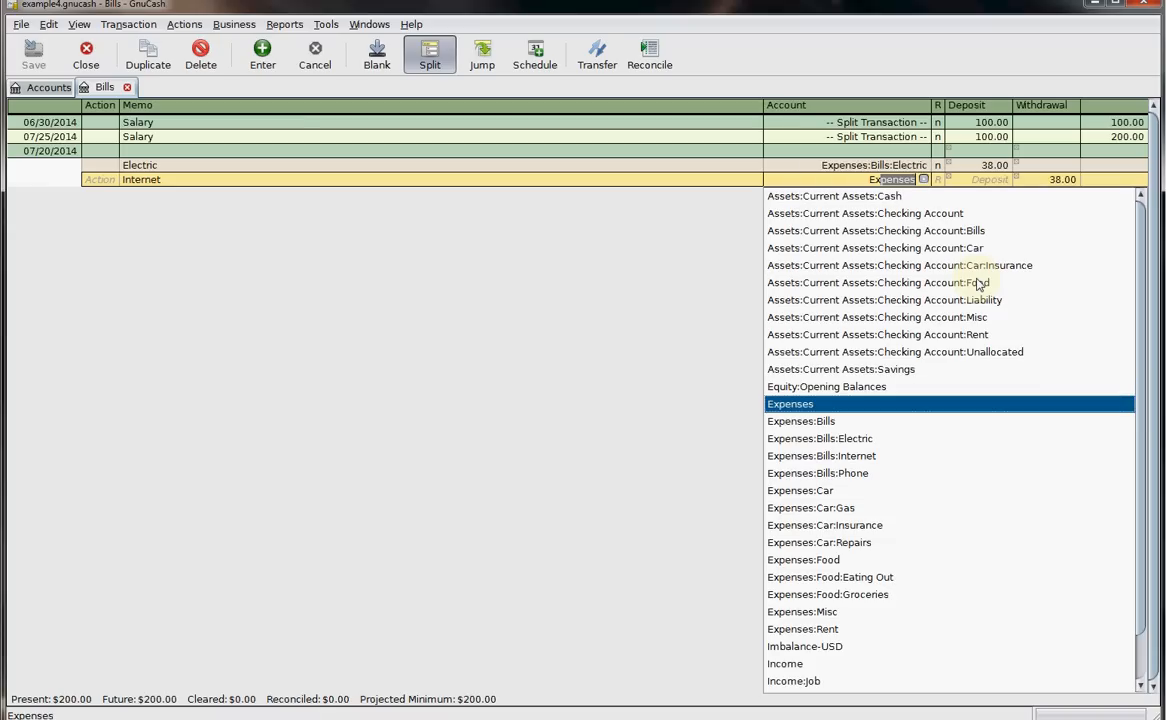
key(Down)
key(Down)
key(Down)
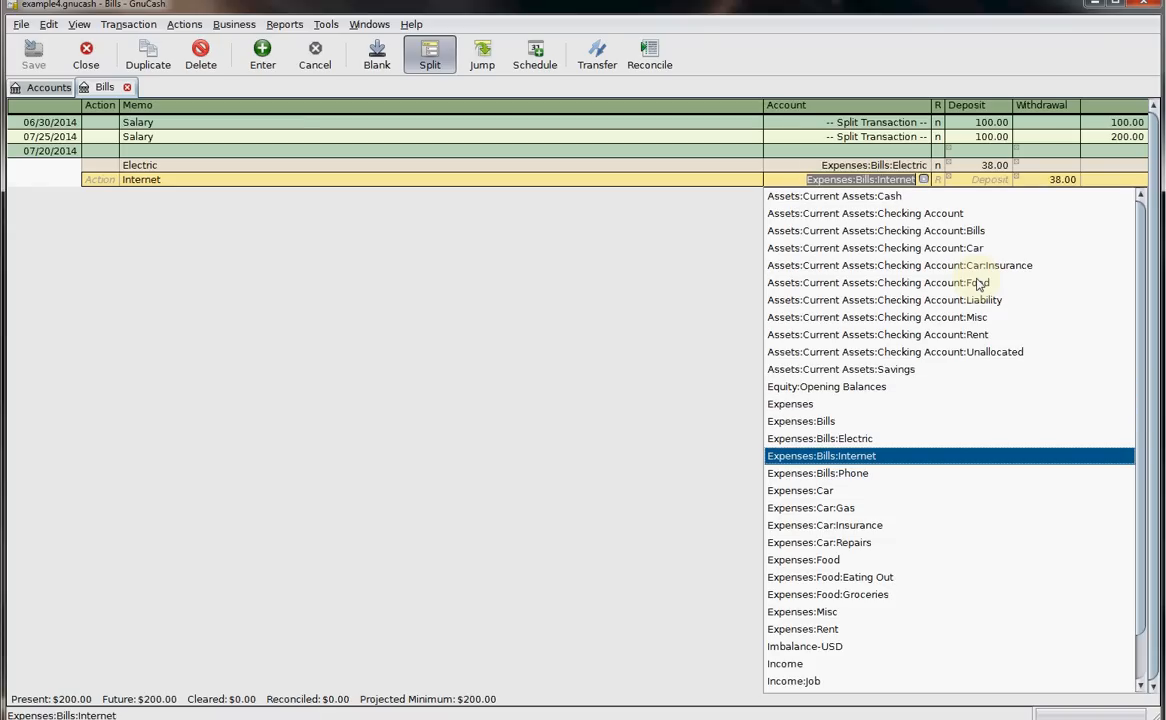
key(Tab)
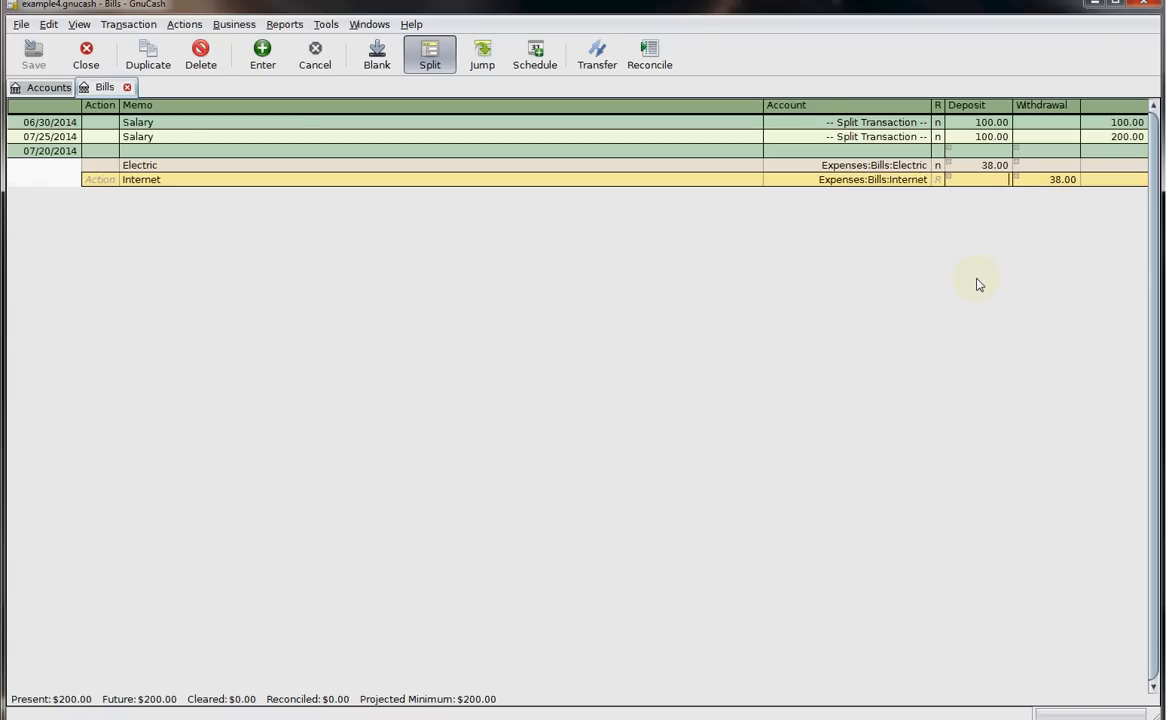
text(25)
key(Tab)
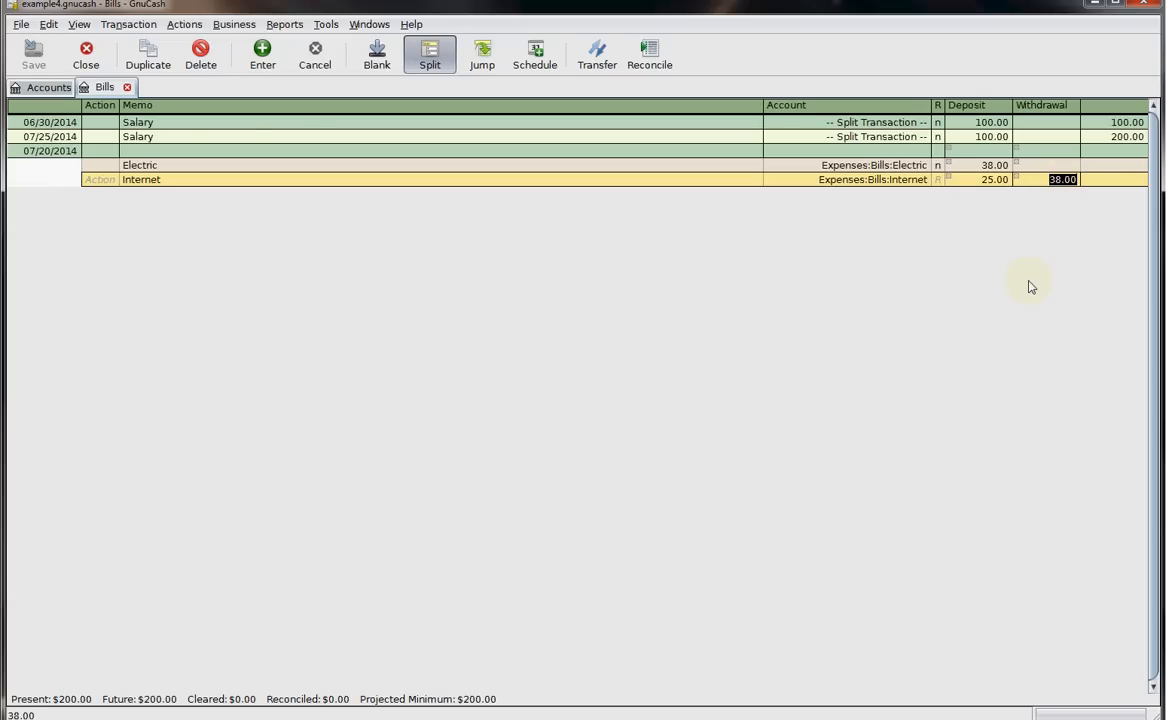
key(BackSpace)
key(Tab)
Step: Add a split with the memo Phone to Expenses:Bills:Phone with a deposit of 35, clearing its prefilled withdrawal
key(Tab)
text(P)
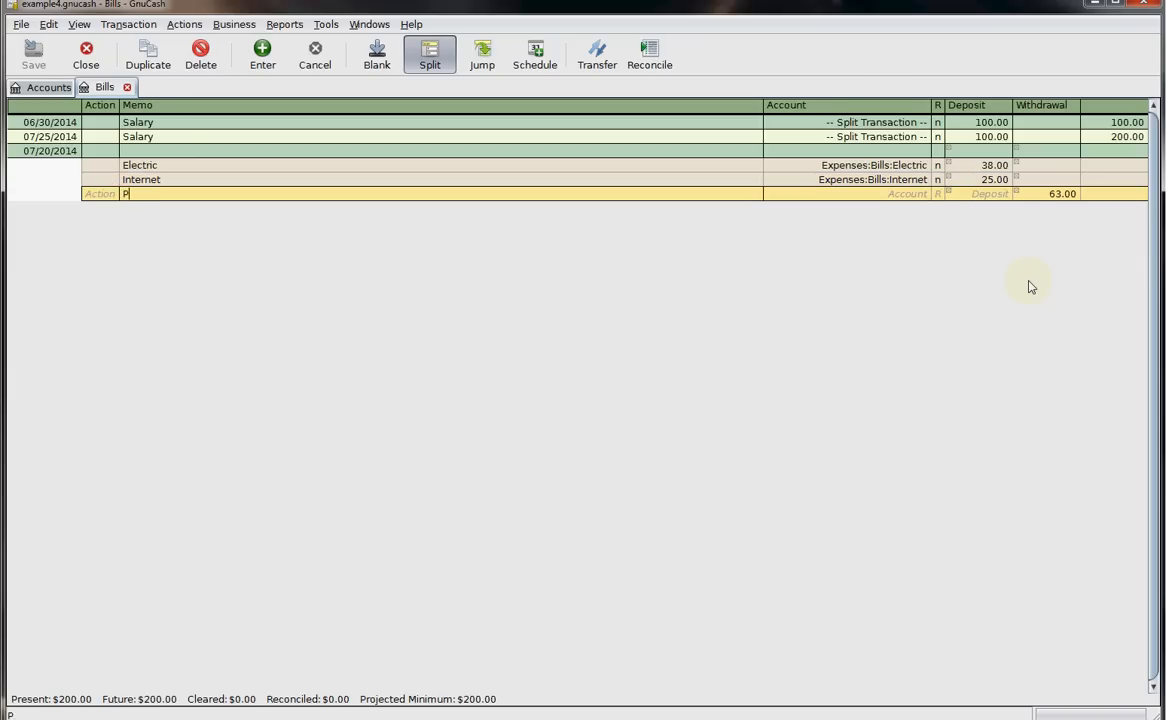
text(hone)
key(Tab)
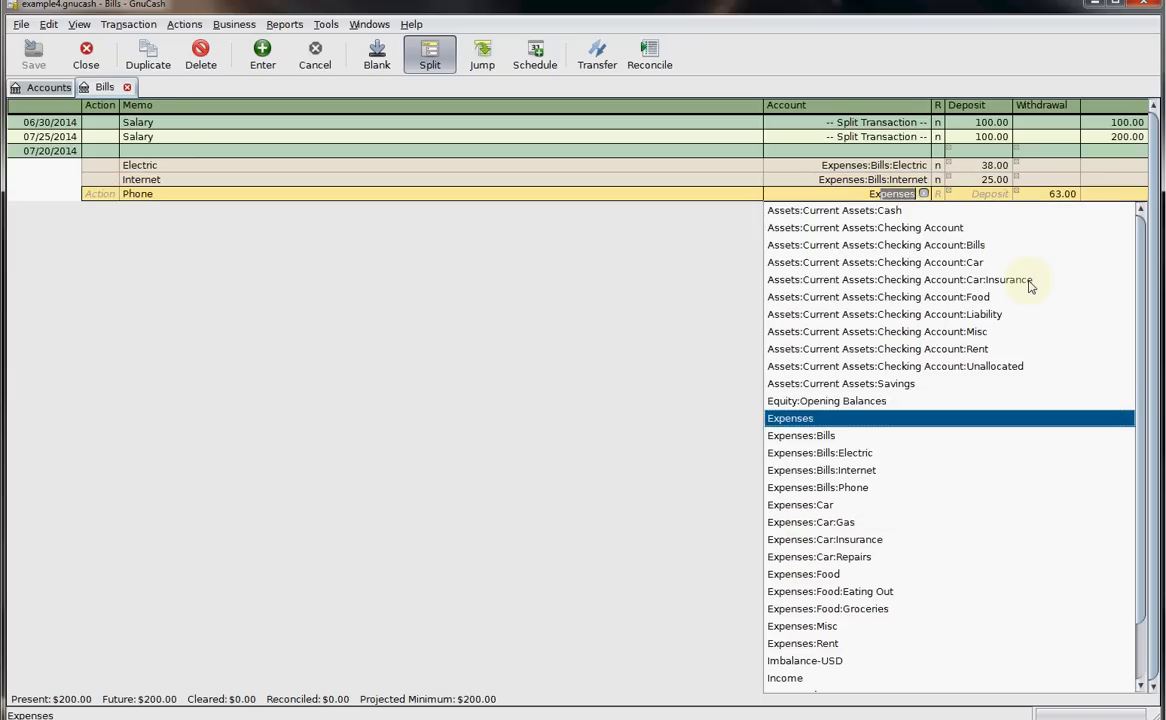
key(Down)
key(Down)
key(Tab)
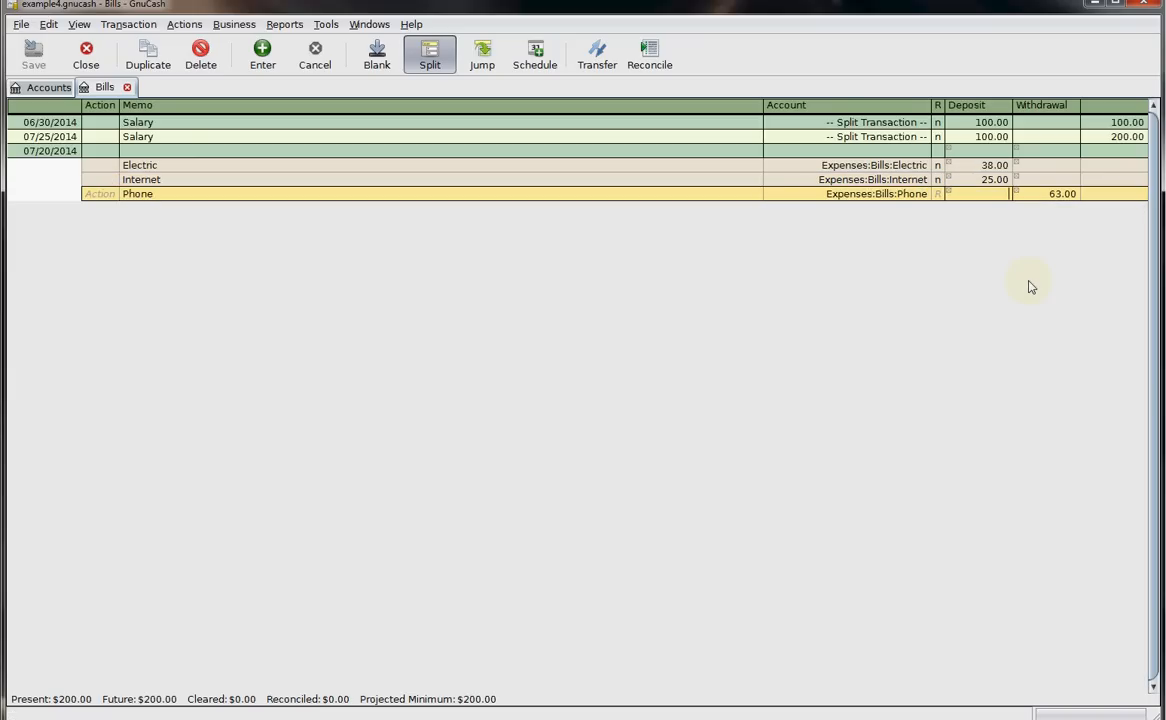
text(35)
key(Tab)
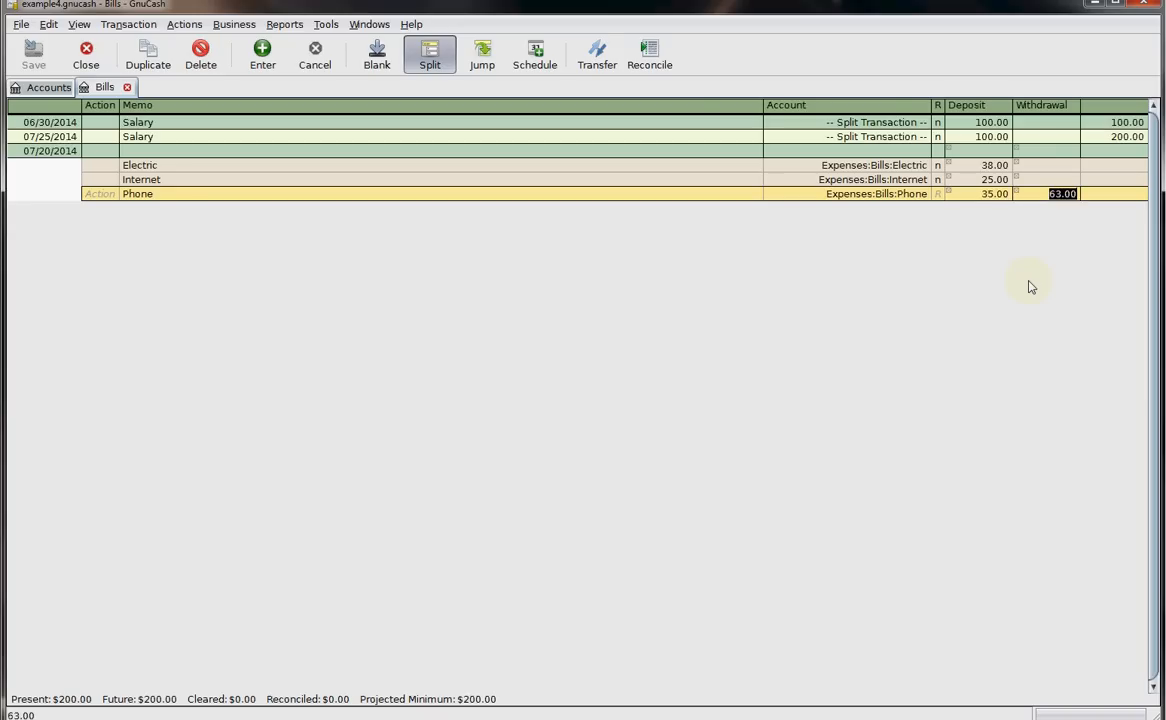
key(BackSpace)
key(Tab)
Step: Add a balancing split from Assets:Current Assets:Checking Account:Bills with the 98.00 withdrawal, and record the bills transaction
key(Tab)
key(Tab)
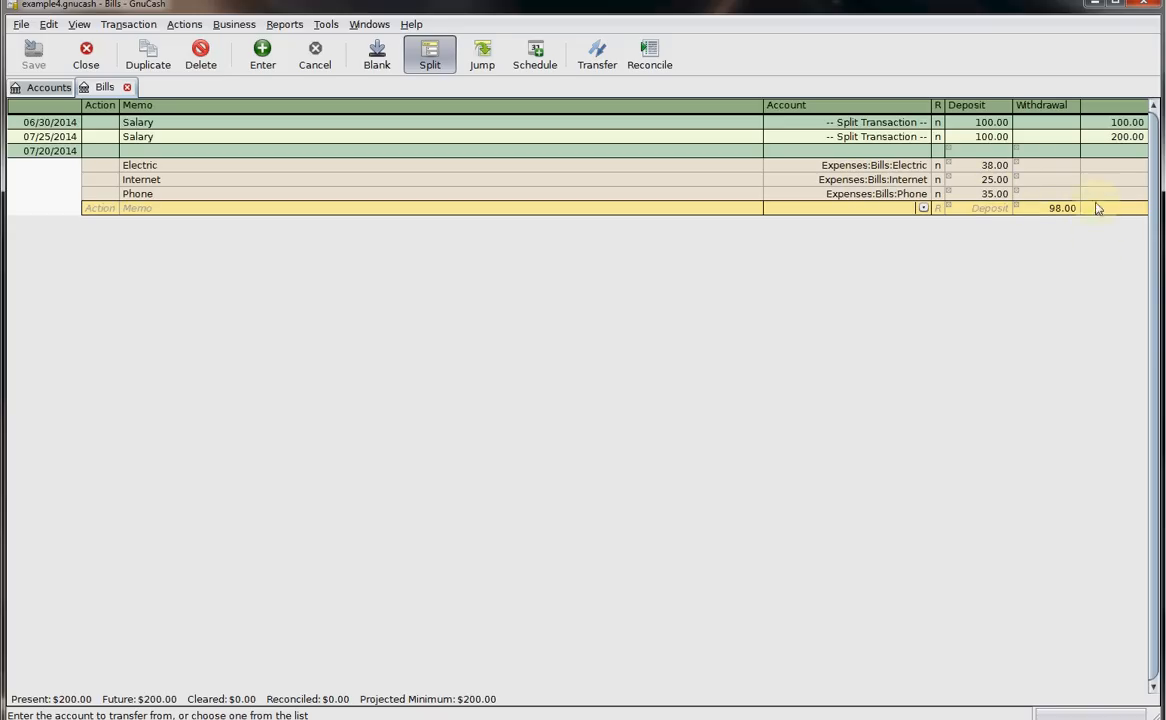
text(Assets:Current Assets:Cash)
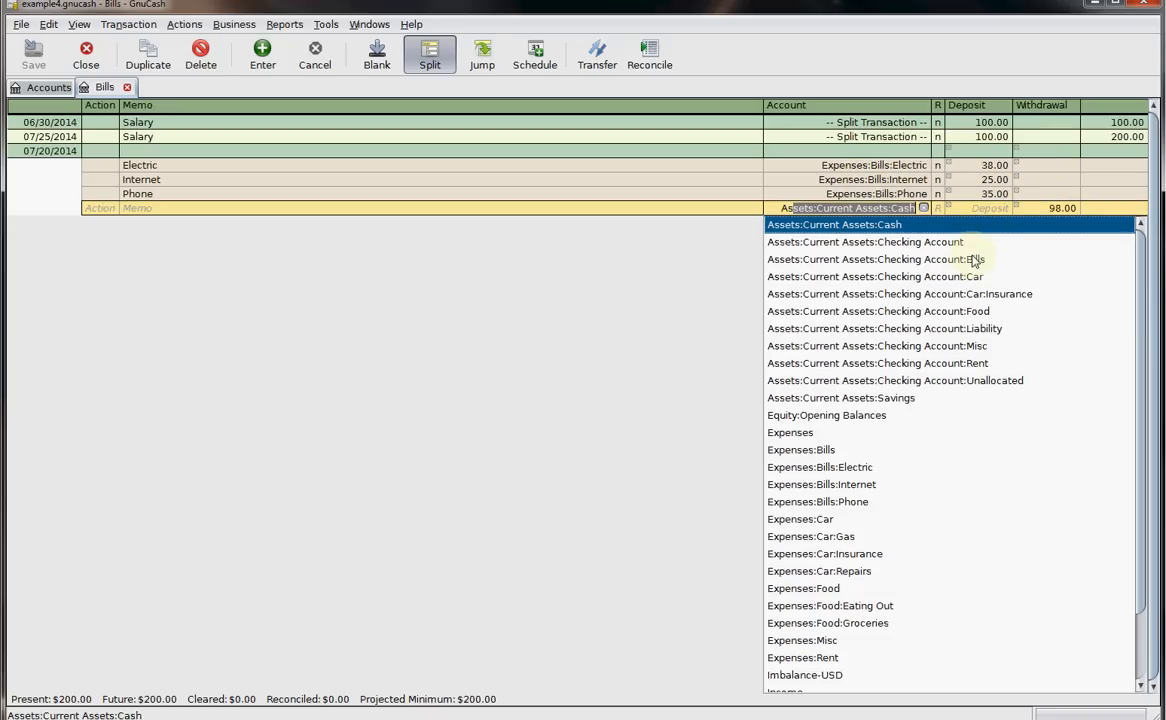
click(975, 260)
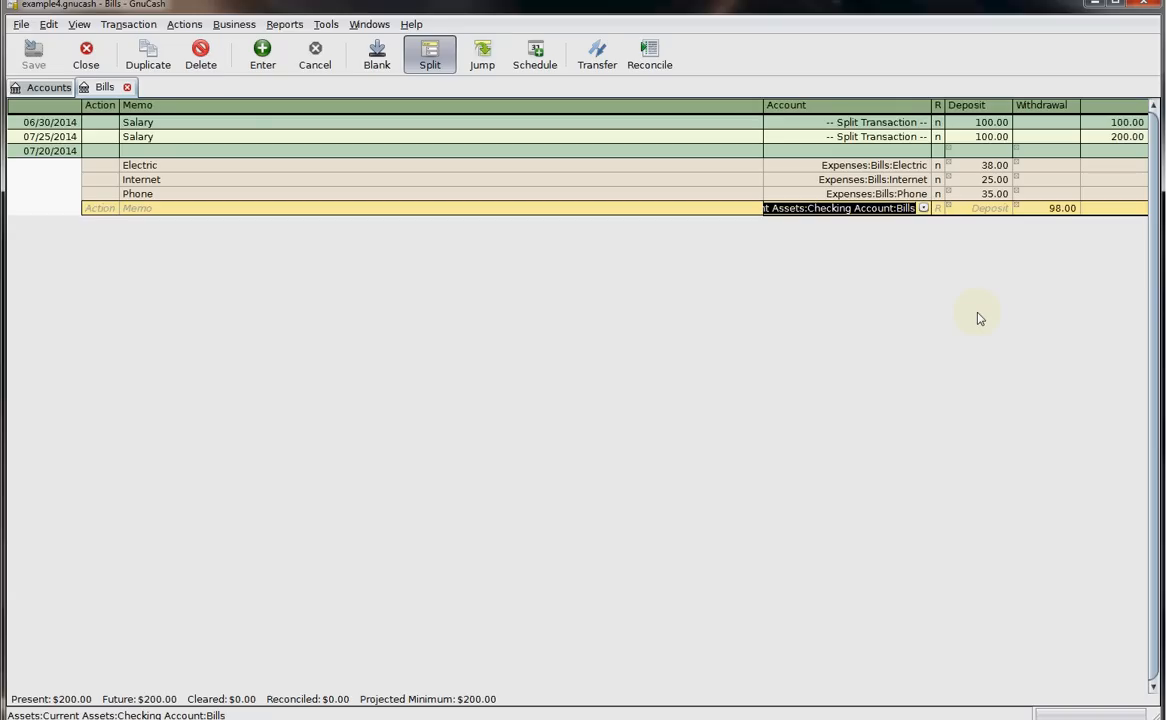
key(Return)
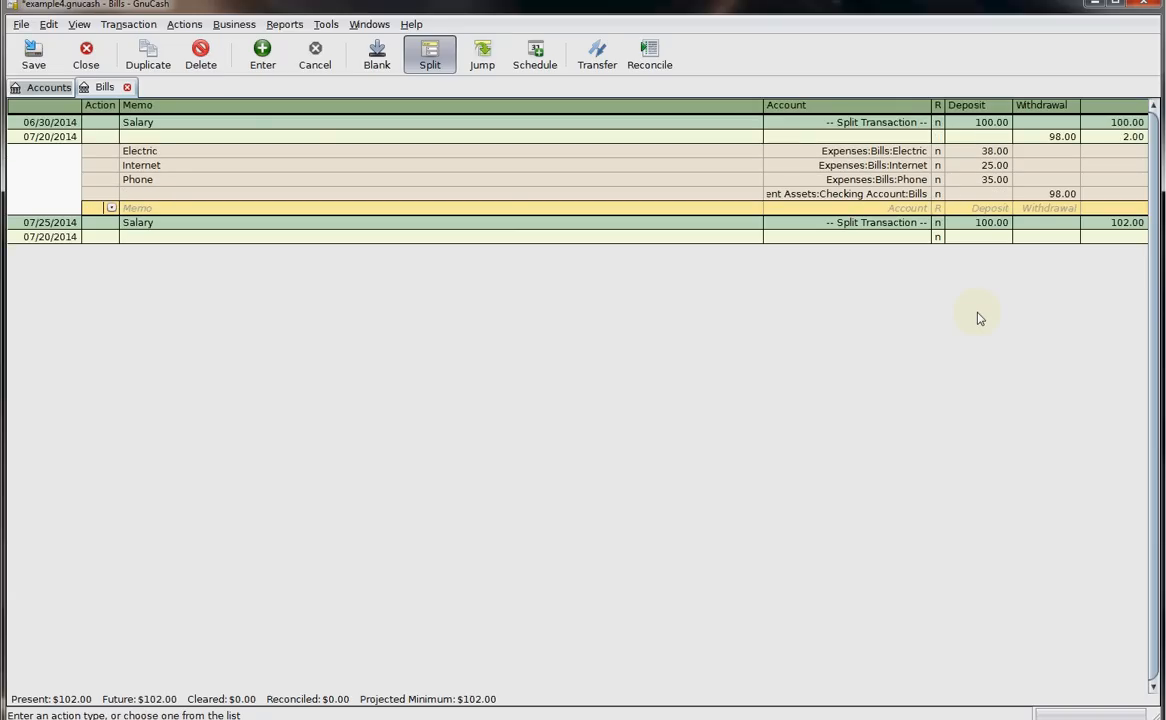
key(Return)
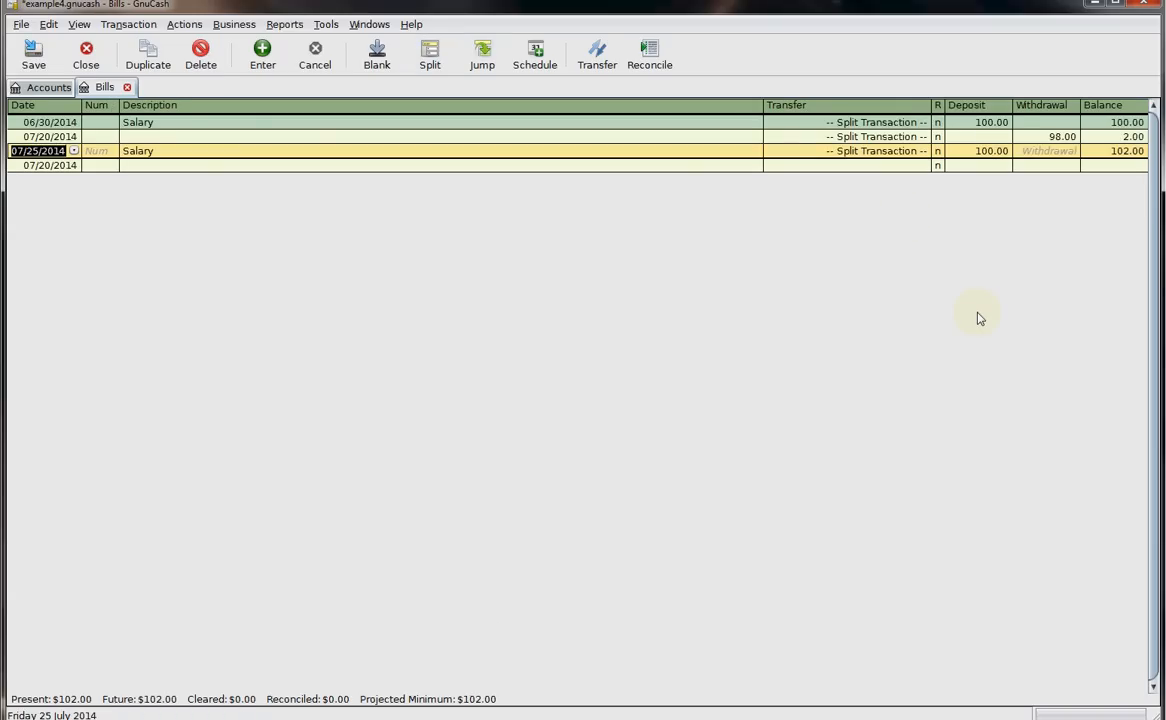
Step: Check the recorded bills withdrawal, close the Bills register, and review the Electric, Internet and Phone expense totals
click(1035, 137)
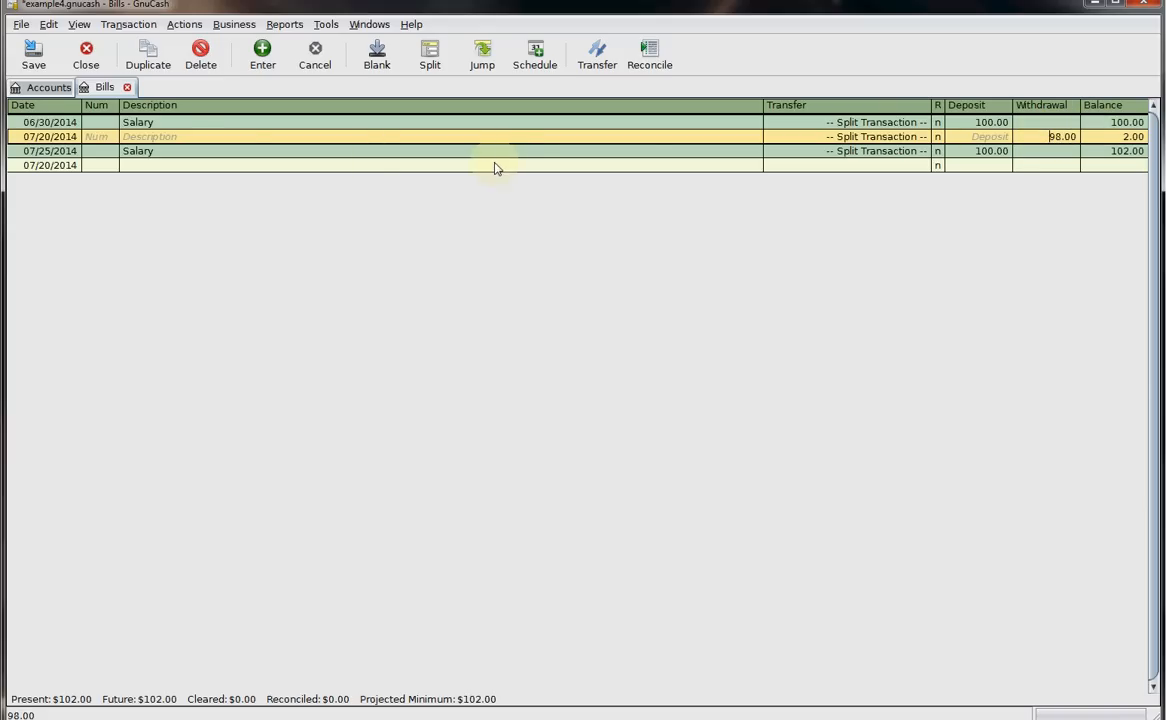
click(88, 55)
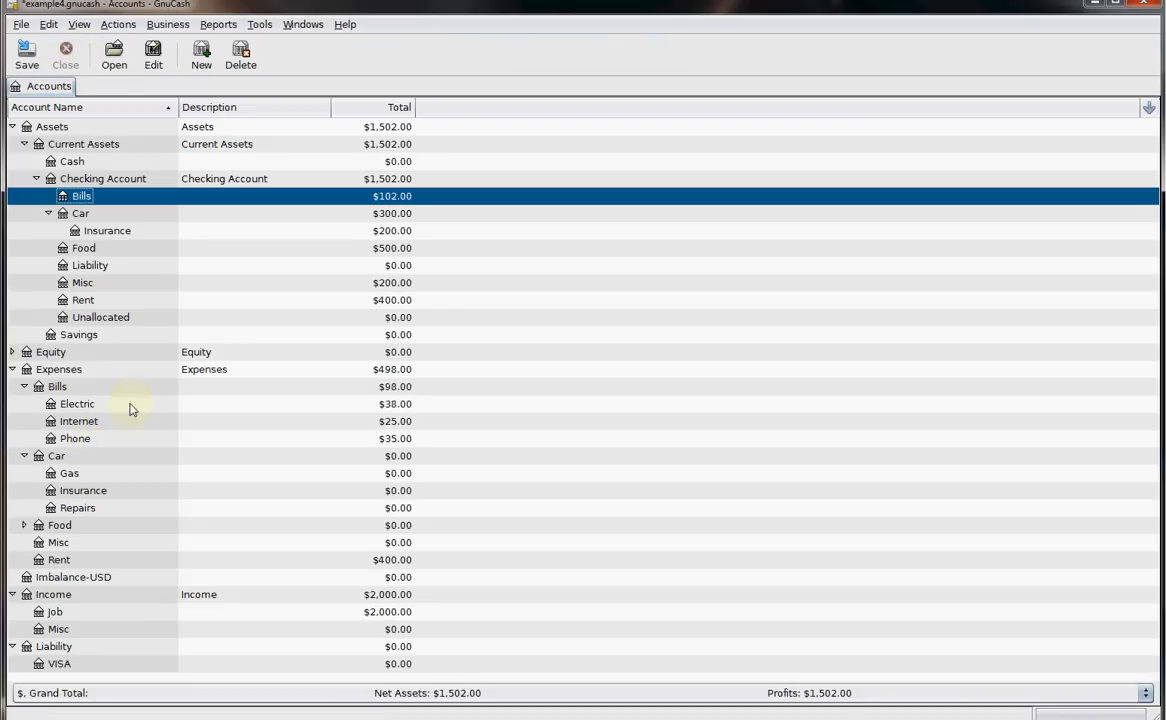
click(132, 406)
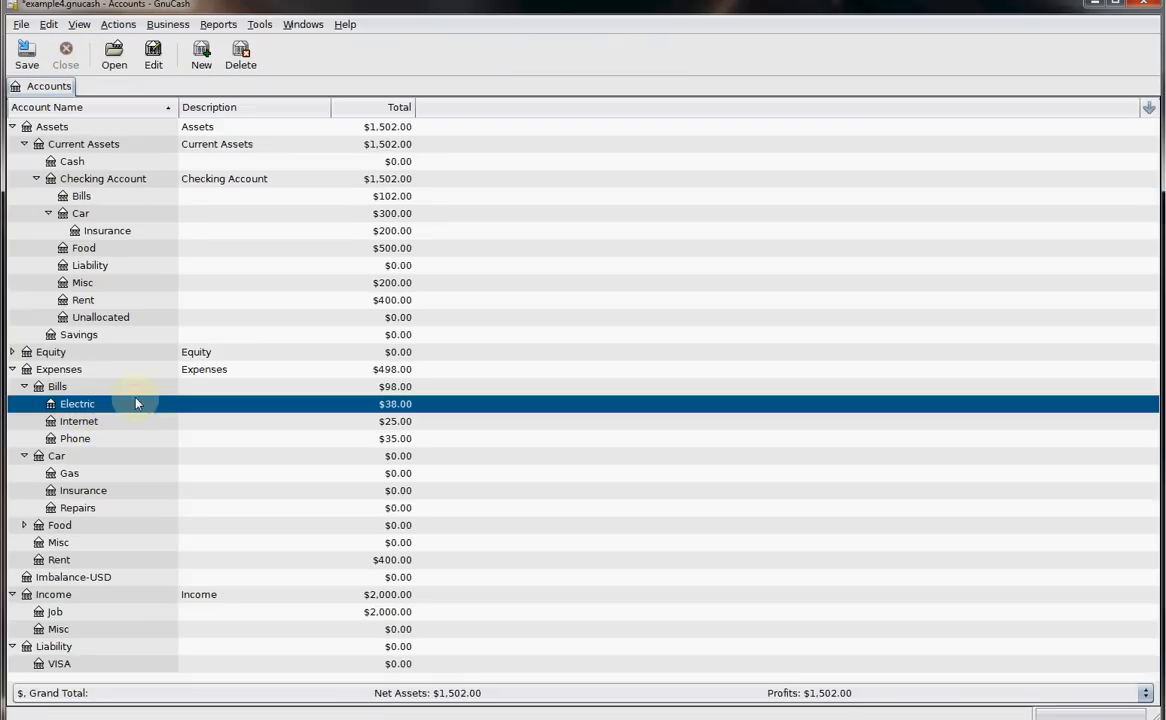
click(350, 421)
click(356, 439)
click(354, 406)
Step: Open the Car sub-account register under Checking Account and start a transaction dated 07/09/2014 with the description Gas
double_click(119, 218)
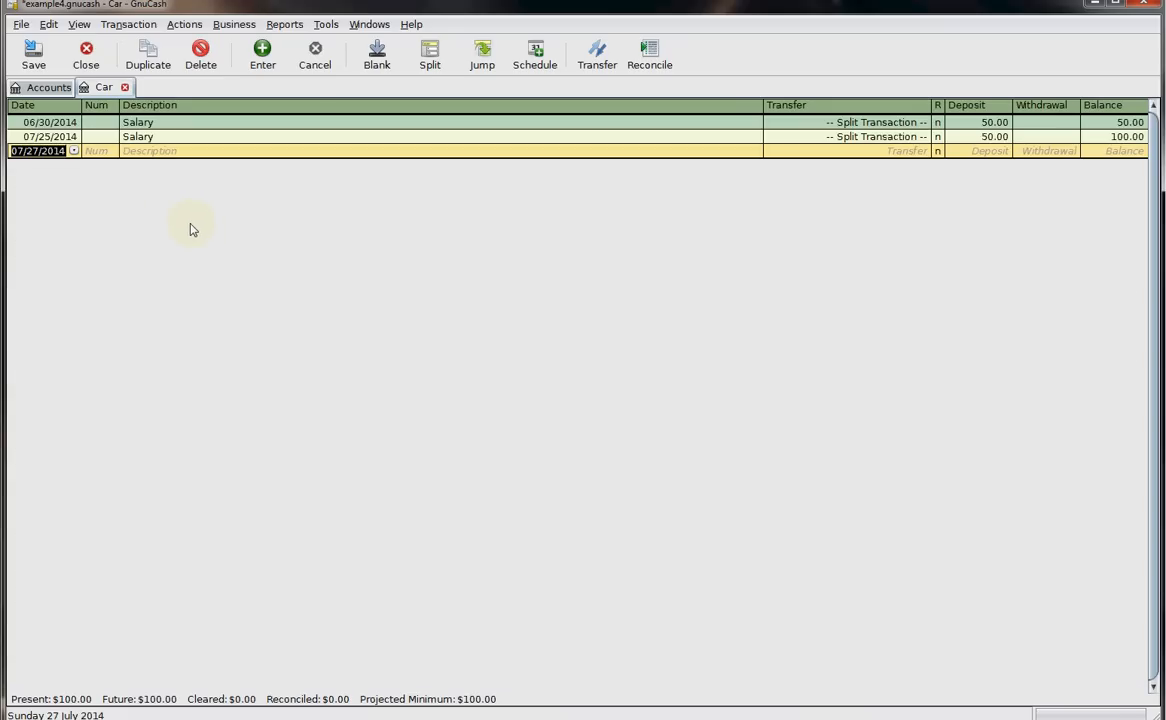
click(40, 151)
key(minus)
key(minus)
key(minus)
key(minus)
key(minus)
key(minus)
key(minus)
key(minus)
key(minus)
key(minus)
key(minus)
key(minus)
key(minus)
key(minus)
key(minus)
key(minus)
key(minus)
key(minus)
key(Tab)
text(Gas)
Step: Assign the 07/09/2014 Gas transaction to Expenses:Car:Gas with a withdrawal of 25 and record it
key(Tab)
text(E)
key(Down)
key(Down)
key(Down)
key(Down)
key(Down)
key(Down)
key(Down)
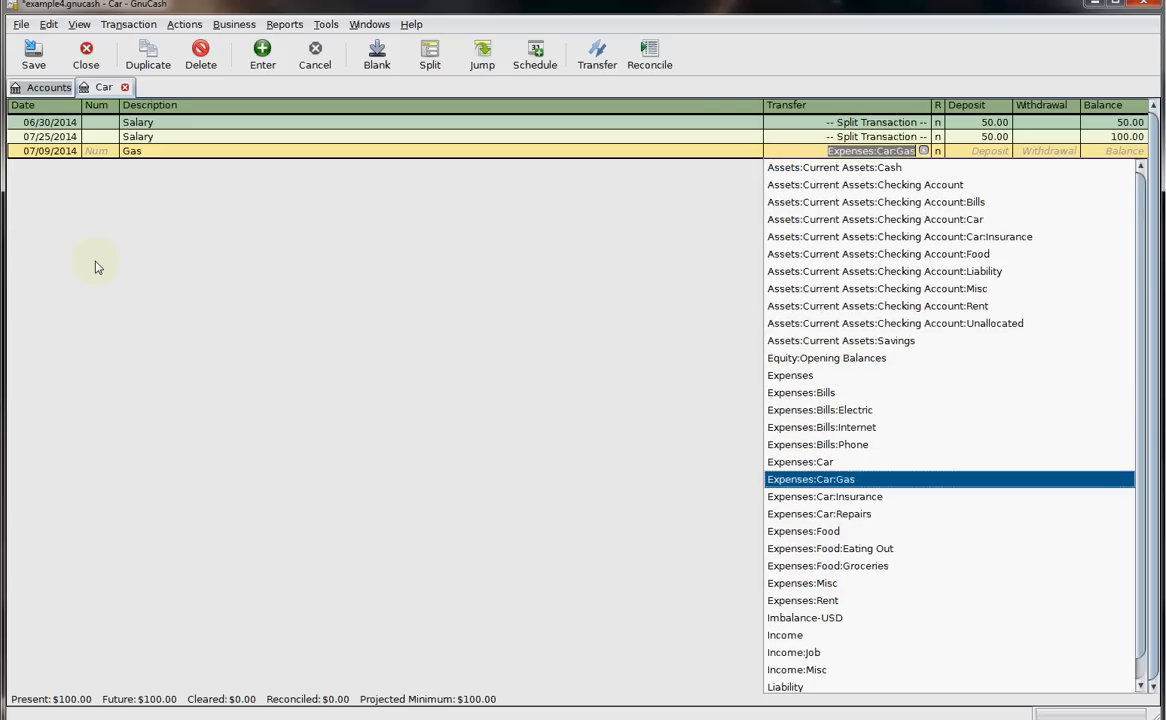
key(Tab)
key(Tab)
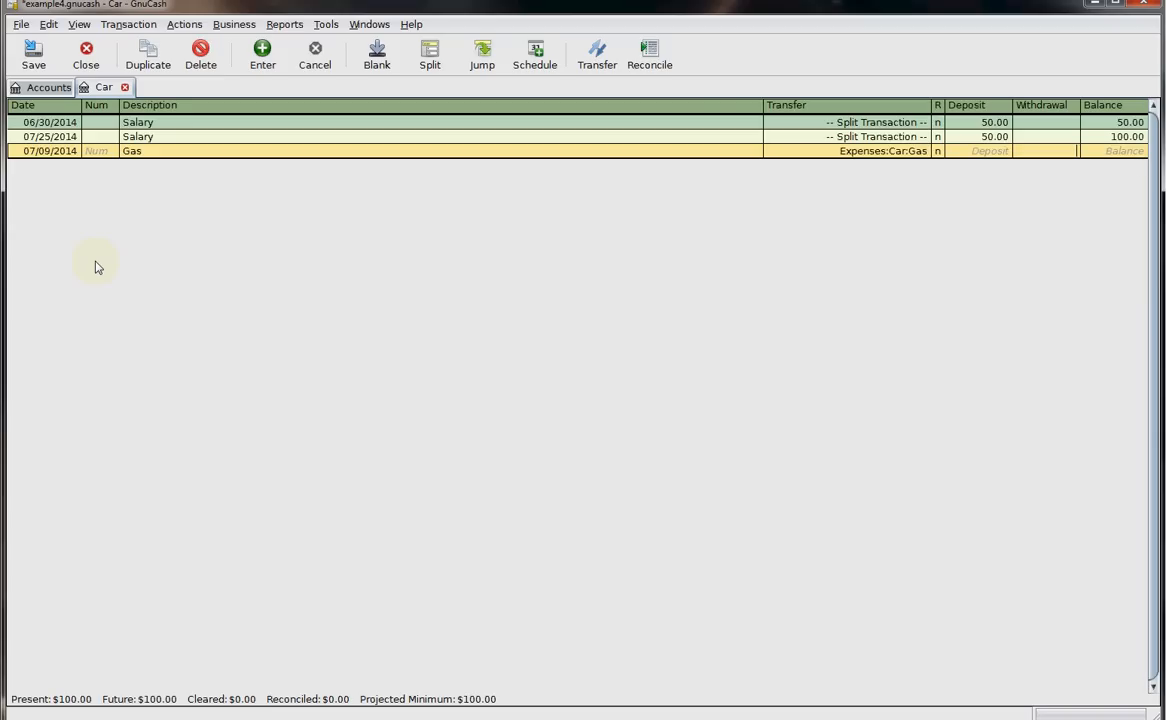
text(25)
key(Return)
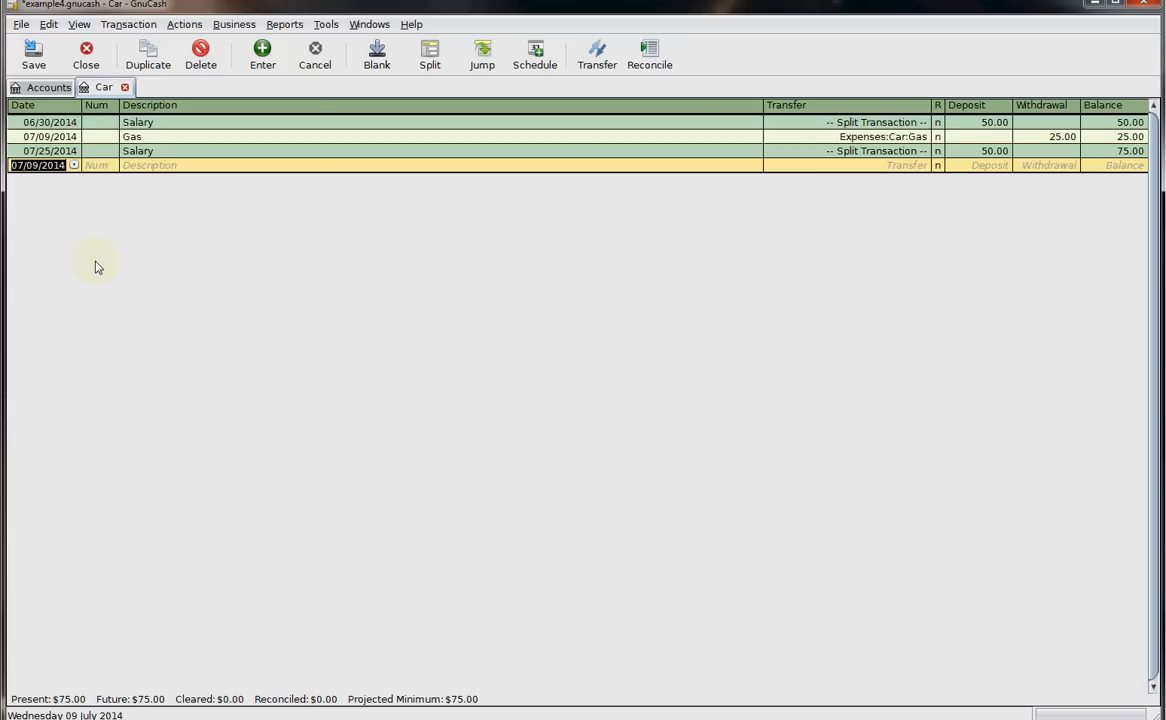
Step: Set the date of the new blank transaction in the Car register to 07/17/2014
key(minus)
key(minus)
key(minus)
key(minus)
key(minus)
key(plus)
key(plus)
key(plus)
key(plus)
key(plus)
key(plus)
key(plus)
key(plus)
key(plus)
key(plus)
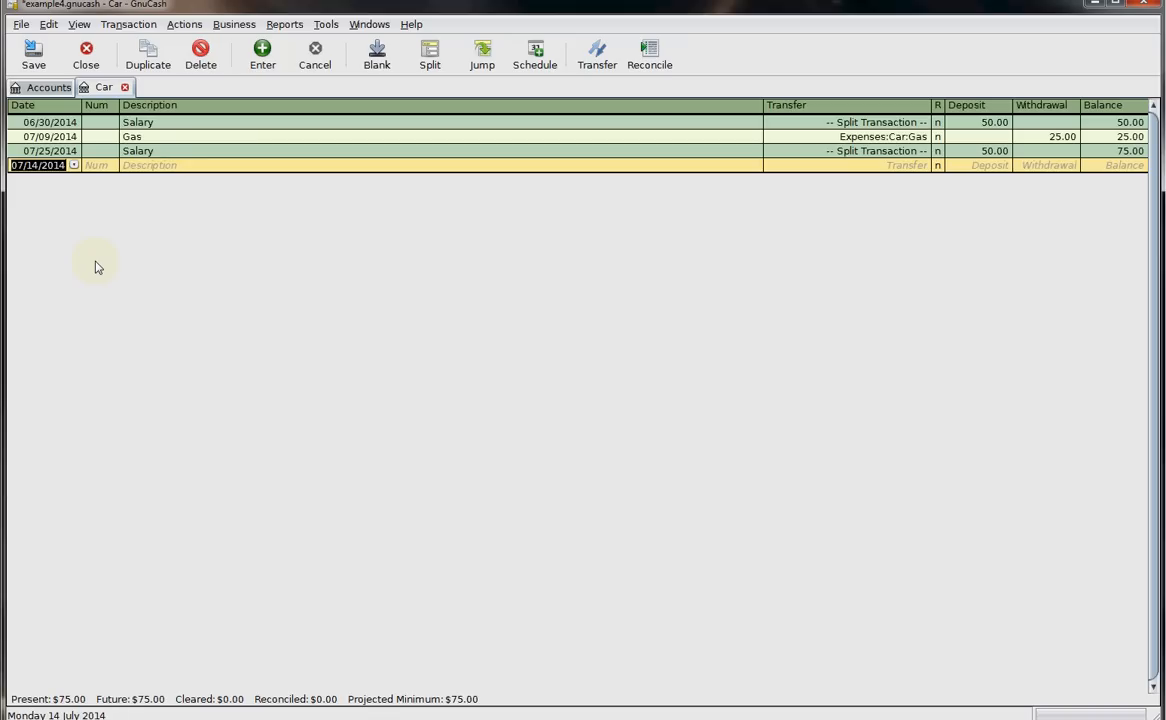
key(plus)
key(plus)
key(plus)
Step: Describe the 07/17/2014 transaction as Gas, set its withdrawal to 30, and record it against Expenses:Car:Gas
key(Tab)
key(Tab)
text(Gas)
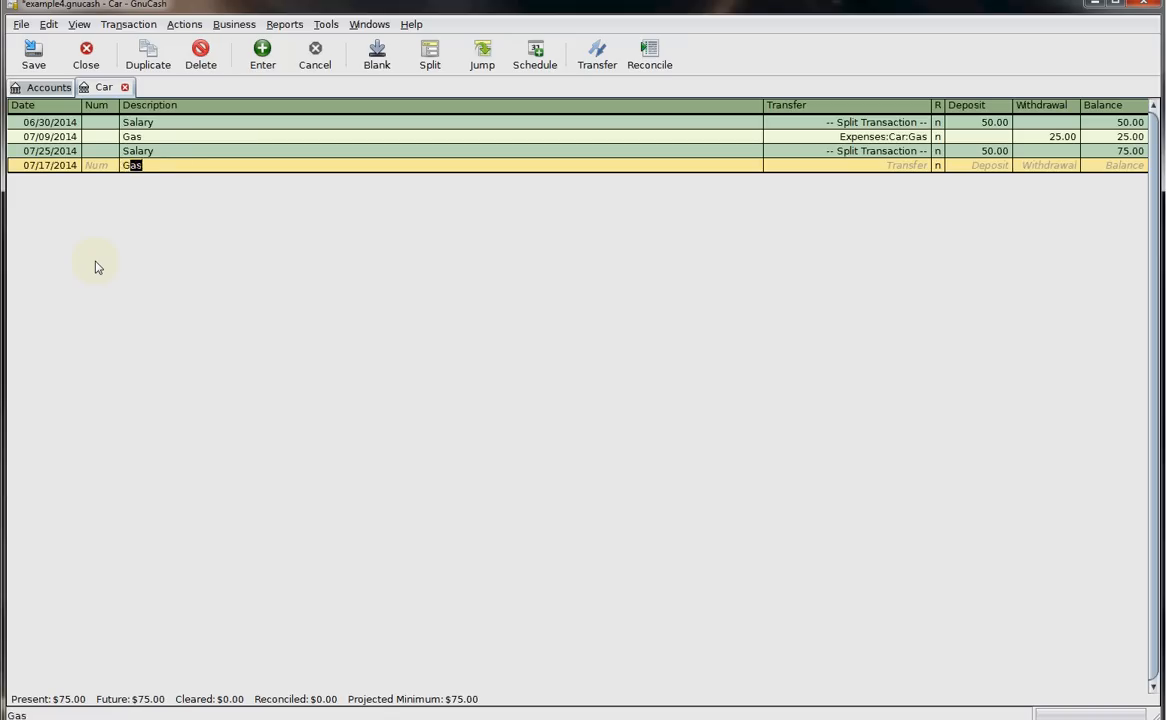
key(Tab)
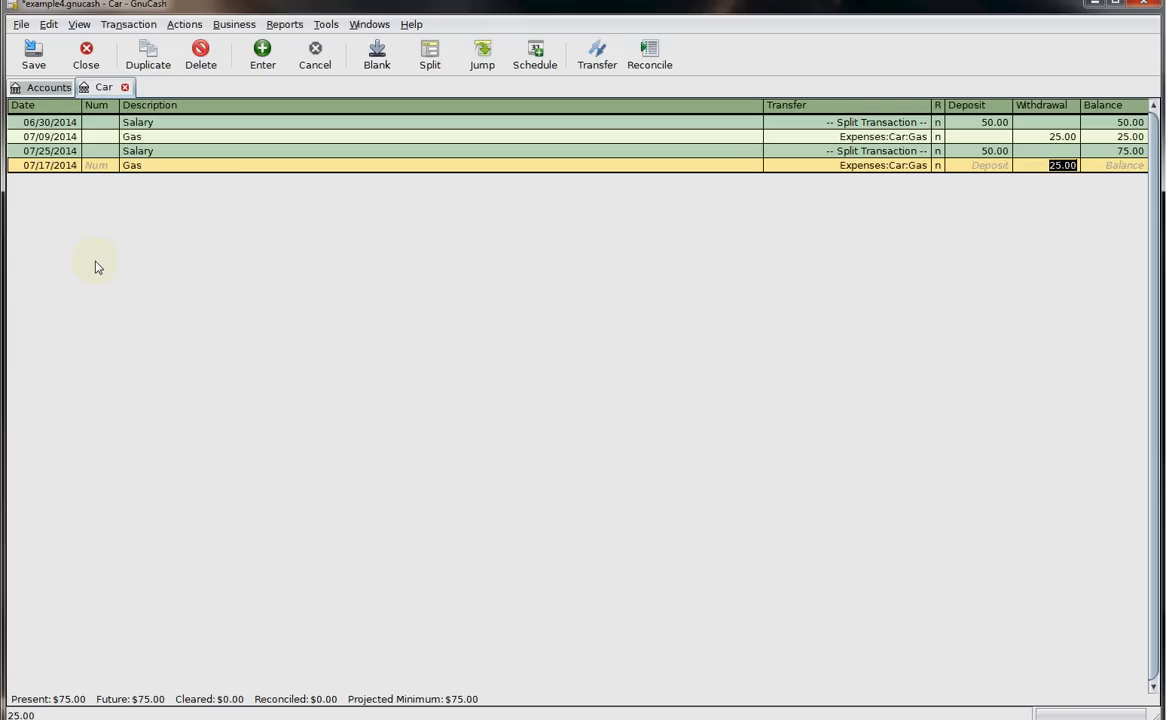
text(30)
key(Return)
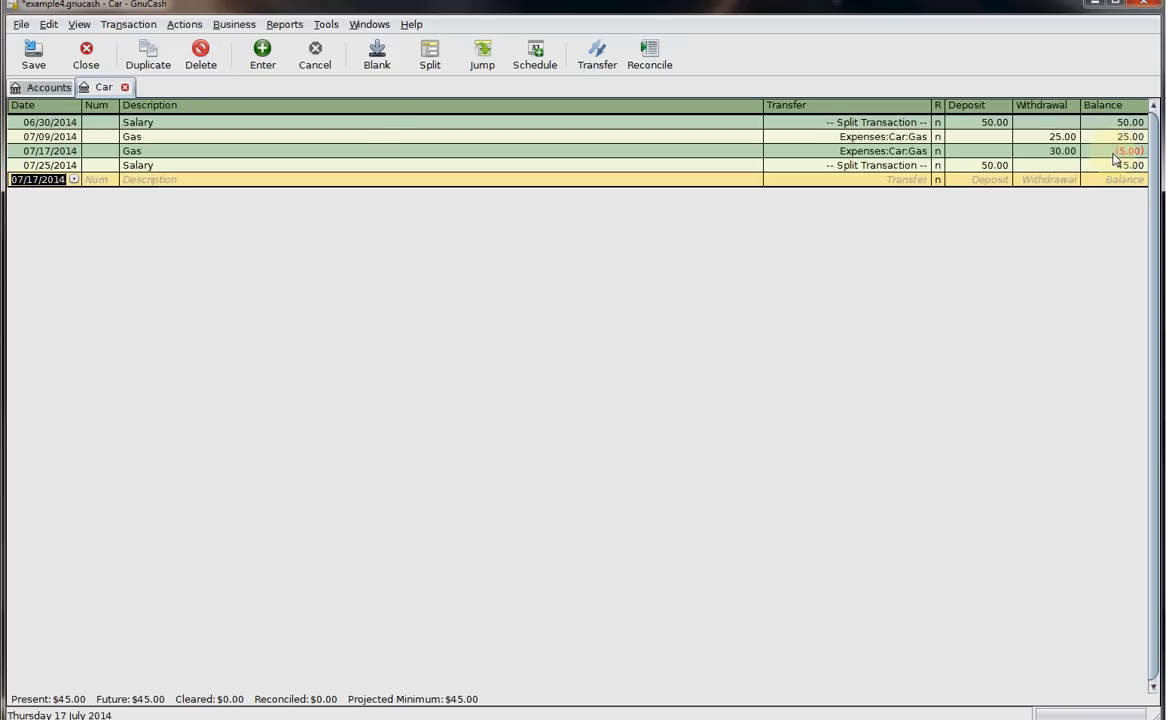
Step: Review the Car and Checking Account totals in the account tree, and return to the Car register
click(36, 88)
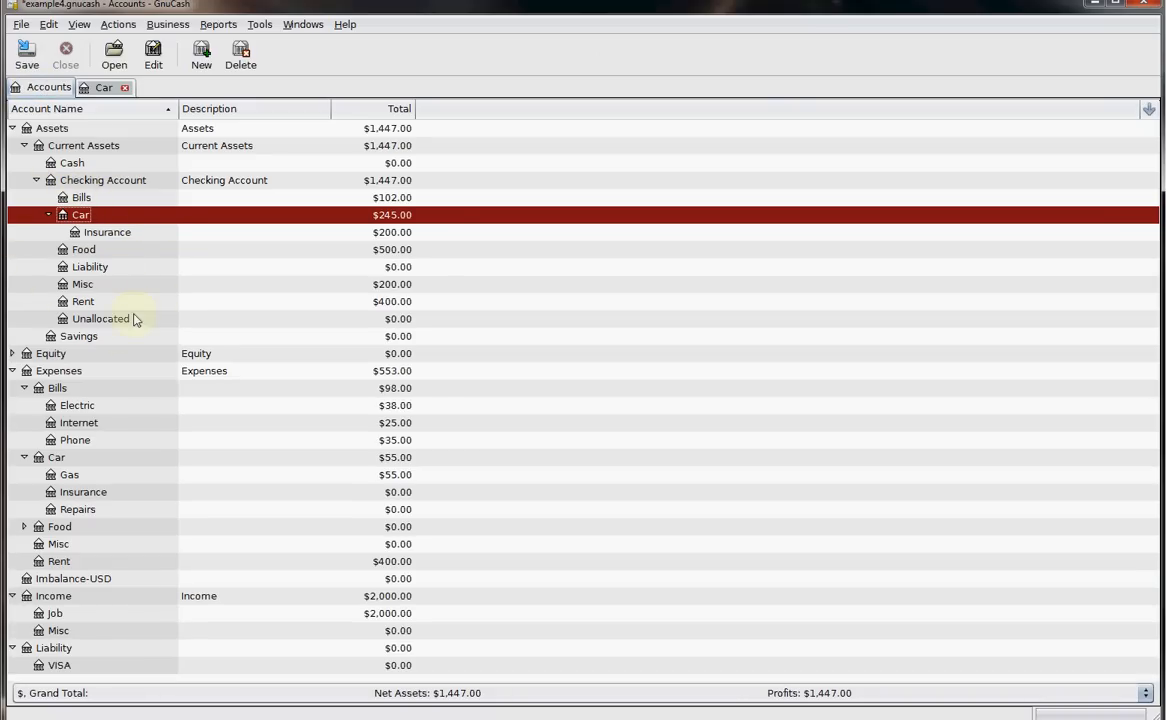
click(165, 183)
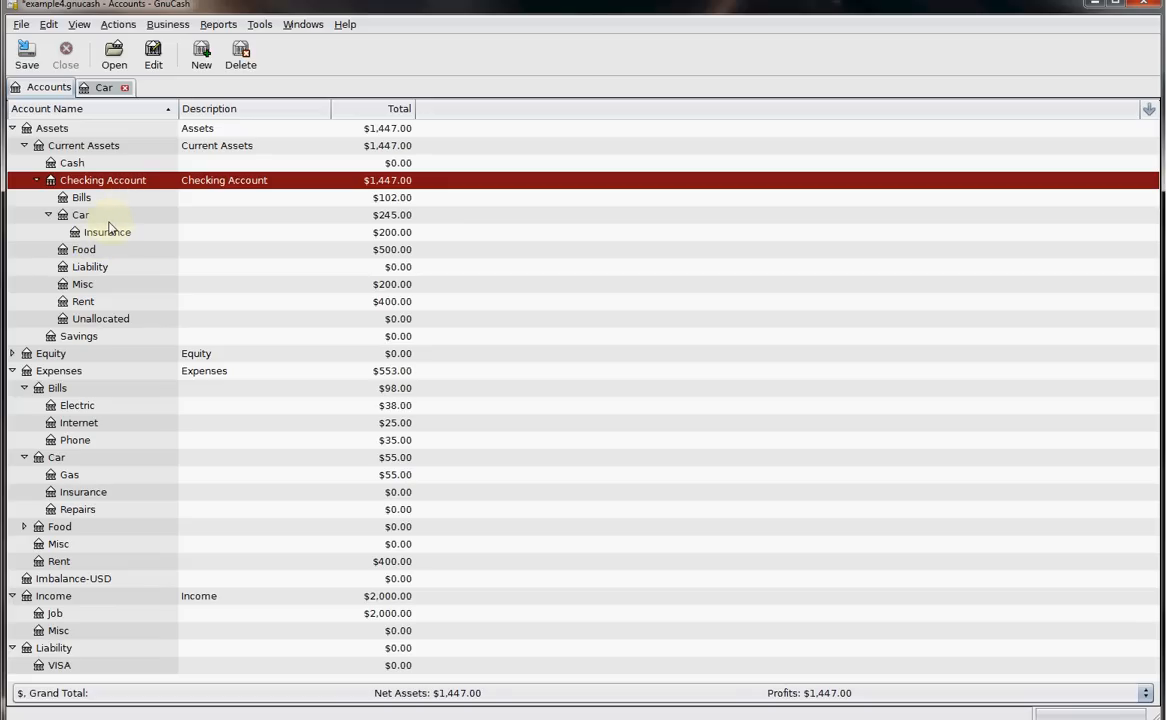
click(97, 88)
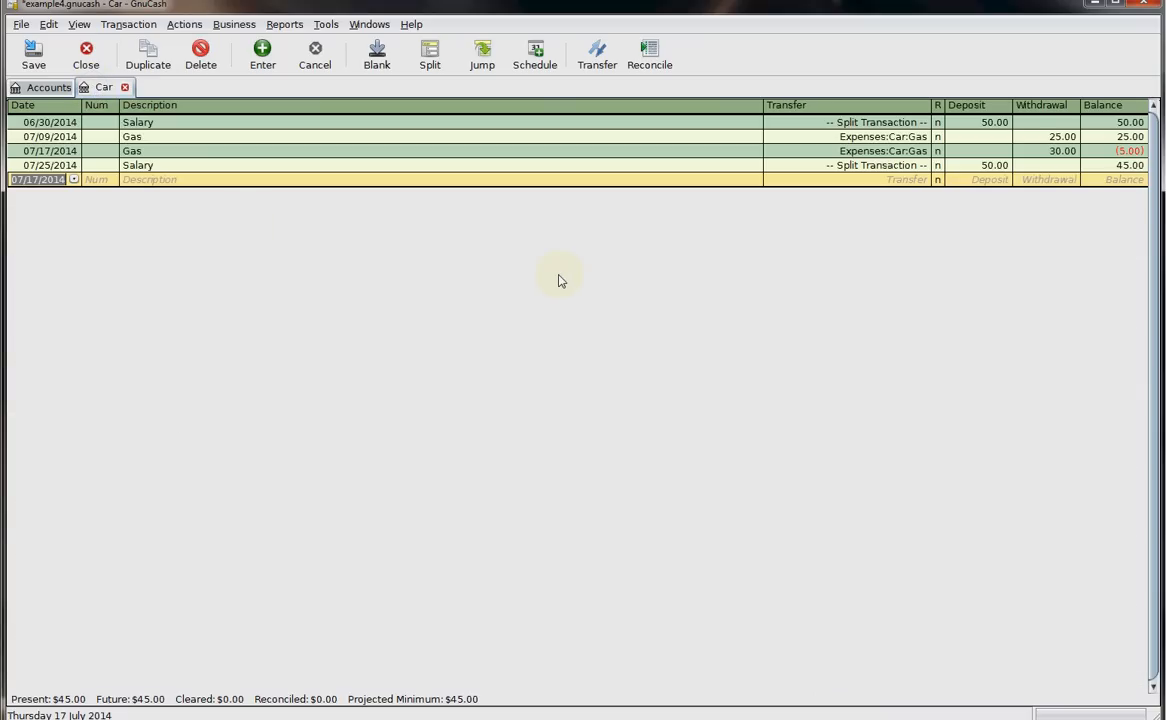
Step: Set the date of the next blank transaction in the Car register to 07/24/2014
click(34, 180)
key(plus)
key(plus)
key(plus)
key(plus)
key(plus)
key(plus)
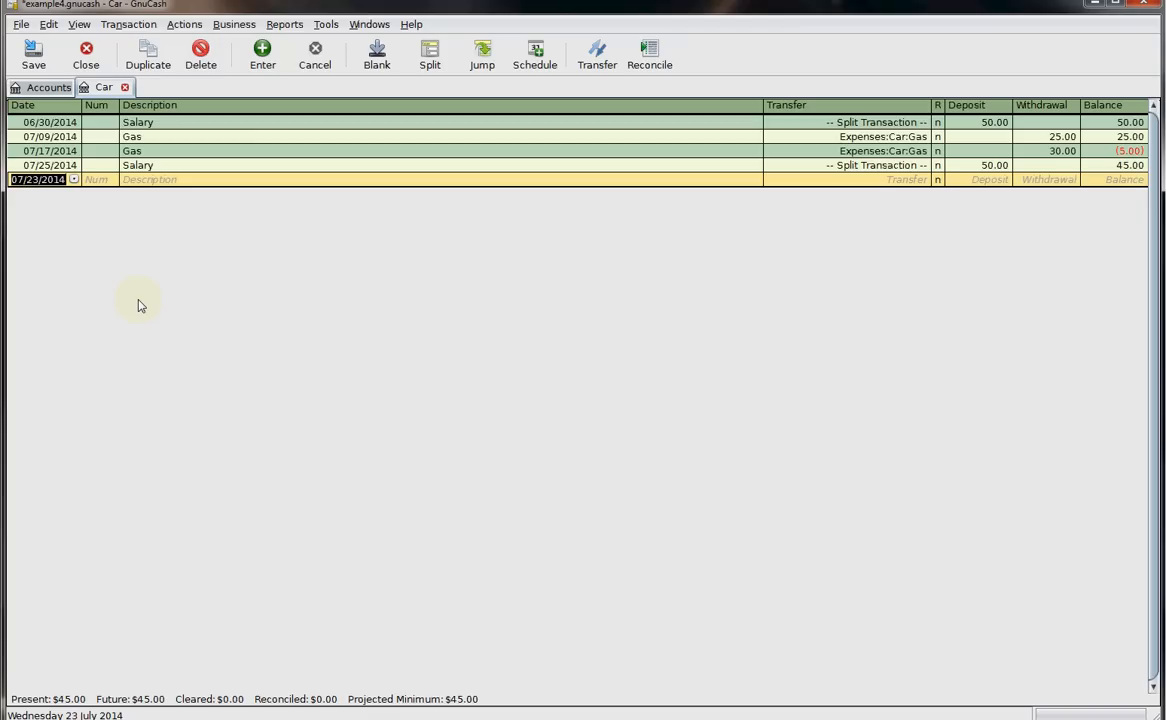
key(plus)
key(Tab)
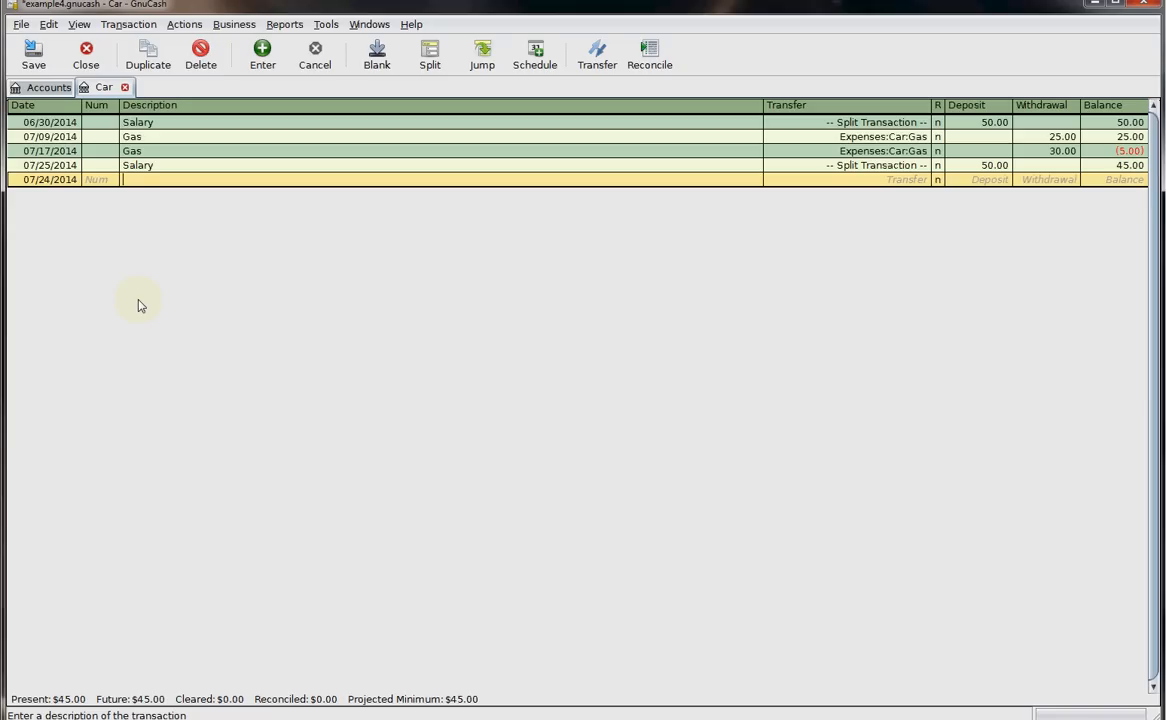
Step: Enter the description "Transfer from food to car" for the 07/24/2014 transaction
text(Transfer from food to gas)
key(Tab)
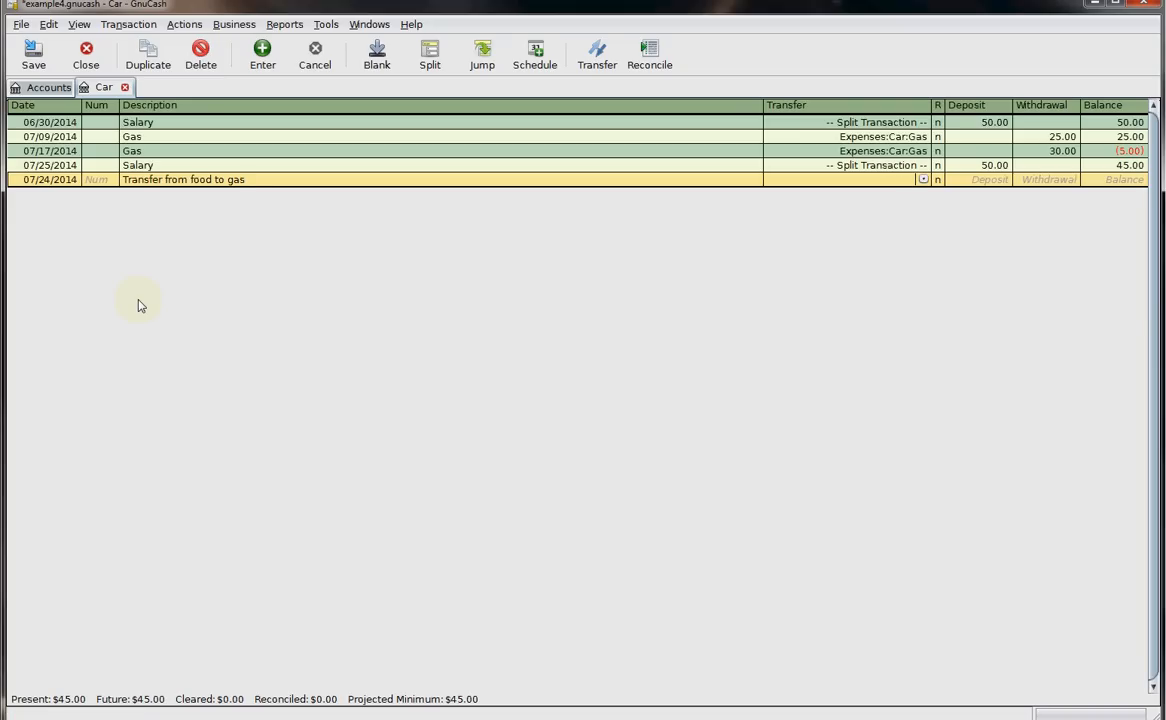
click(271, 184)
key(BackSpace)
key(BackSpace)
key(BackSpace)
text(car)
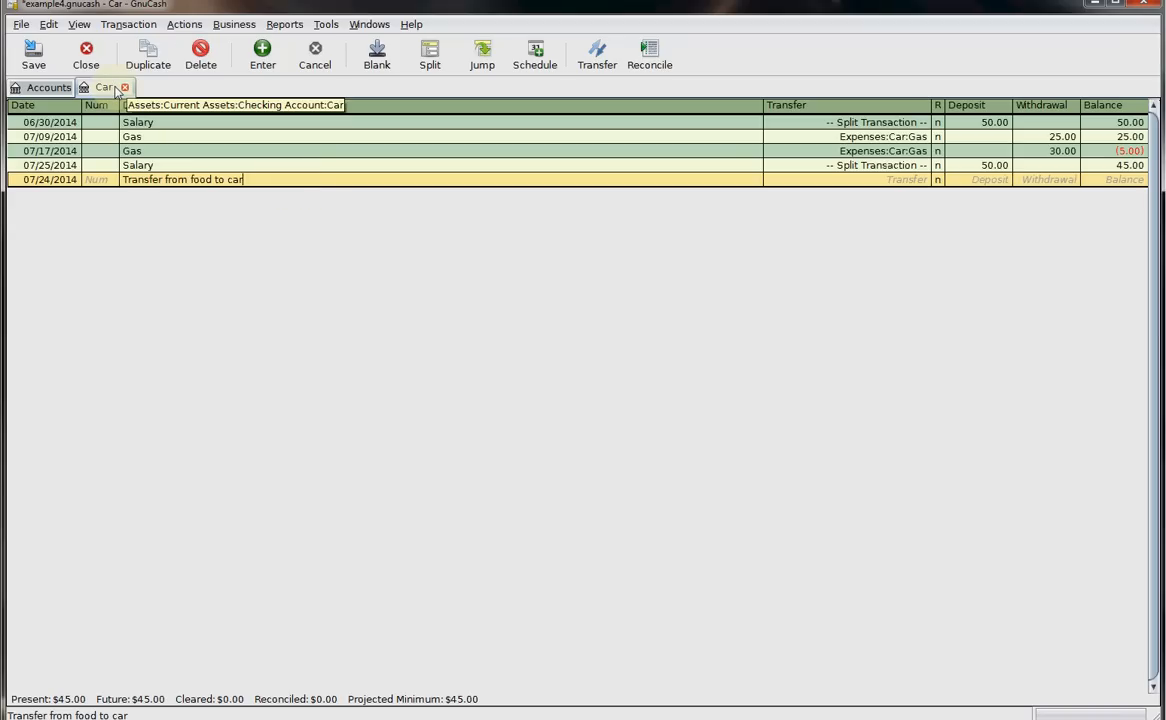
Step: Transfer from Assets:Current Assets:Checking Account:Food with a deposit of 10, and record the transaction
click(875, 180)
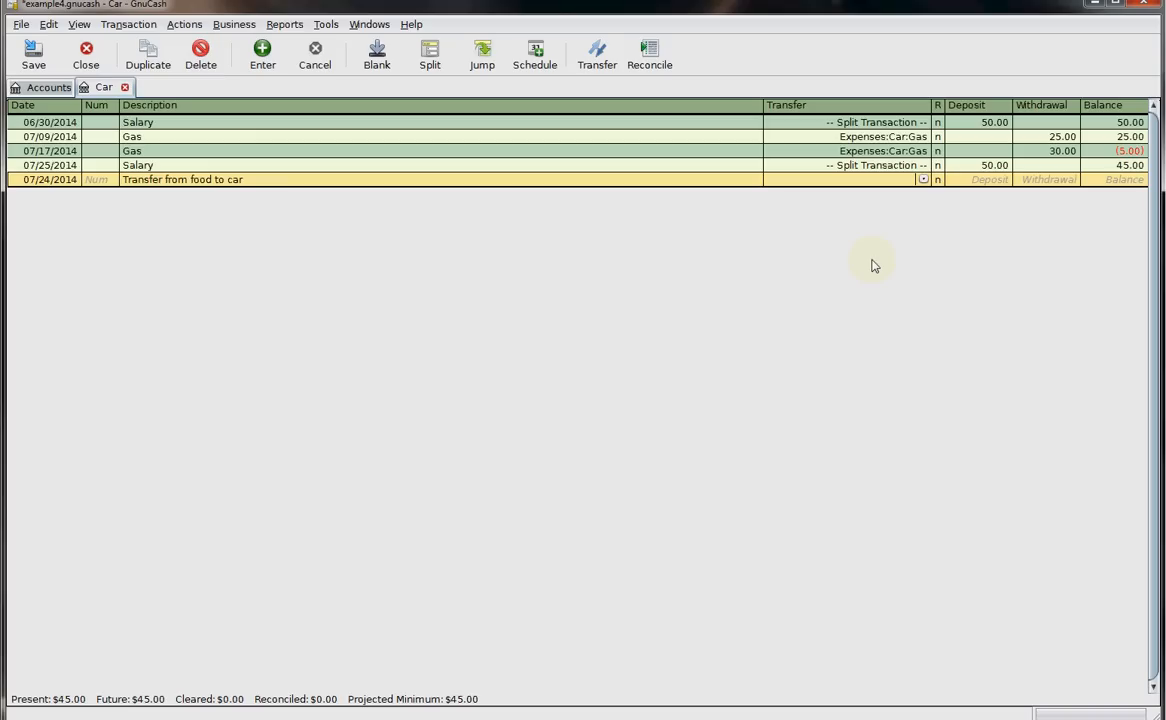
key(Down)
key(Down)
key(Down)
key(Down)
key(Down)
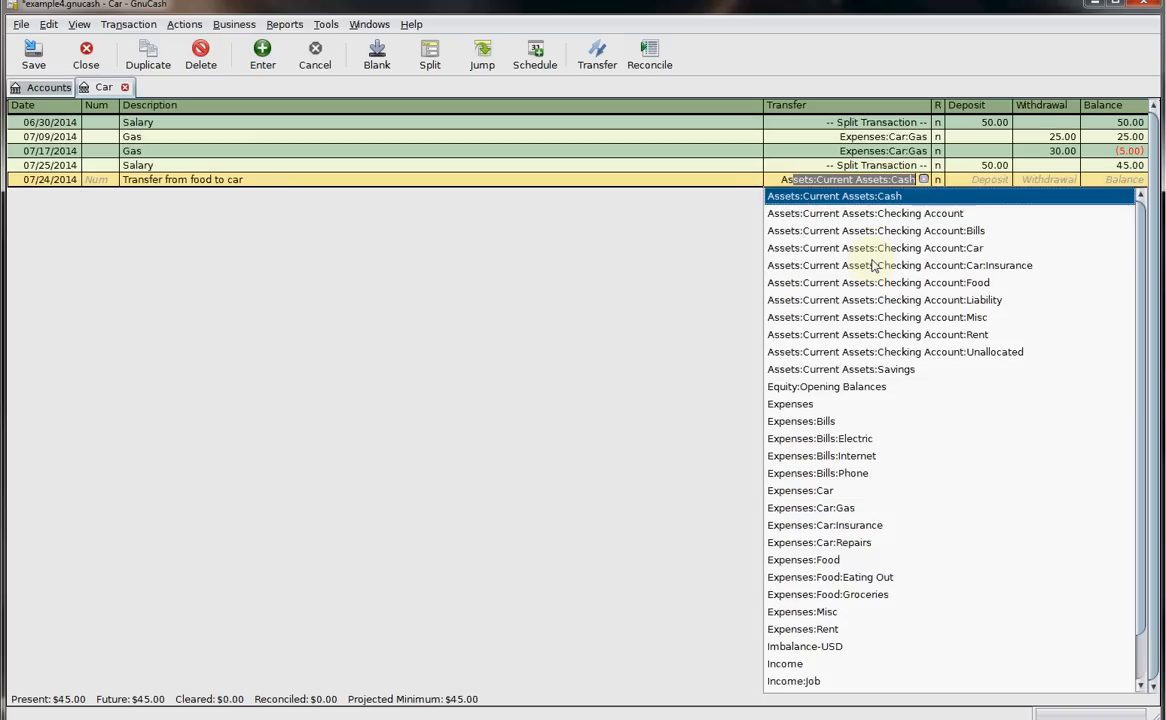
key(Down)
key(Tab)
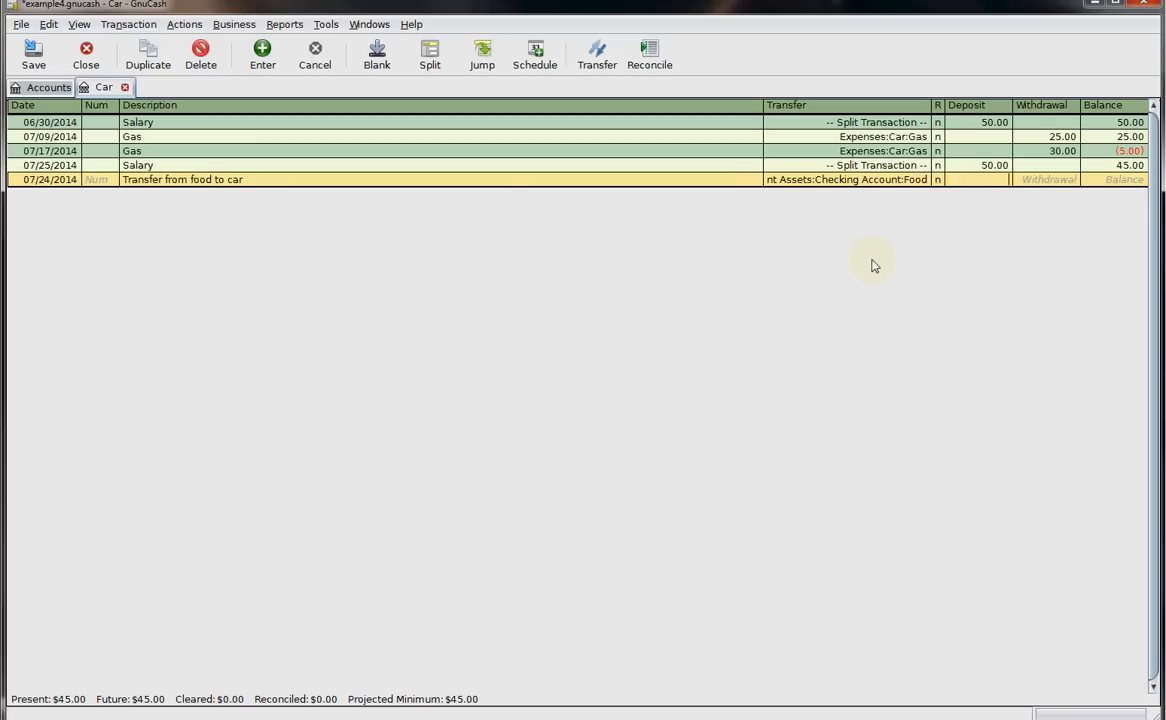
text(10)
key(Return)
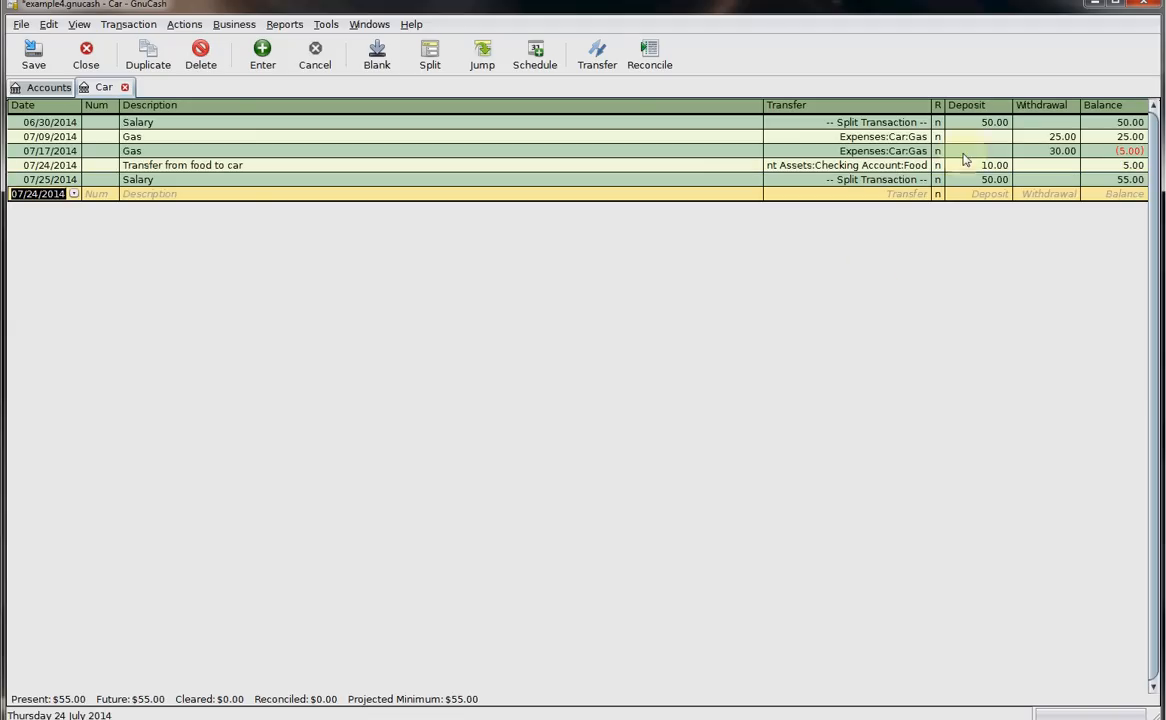
Step: Examine the Car register's running balance across the second Gas purchase, the food transfer and the 07/25/2014 Salary entry
click(1107, 153)
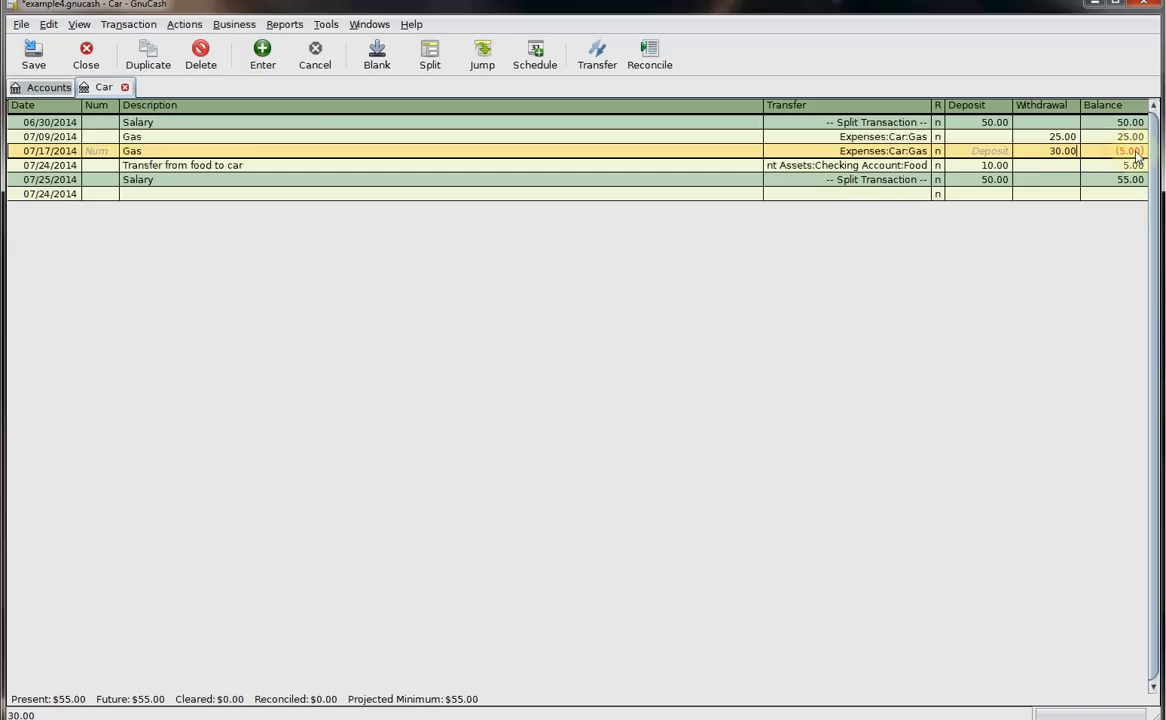
click(1006, 166)
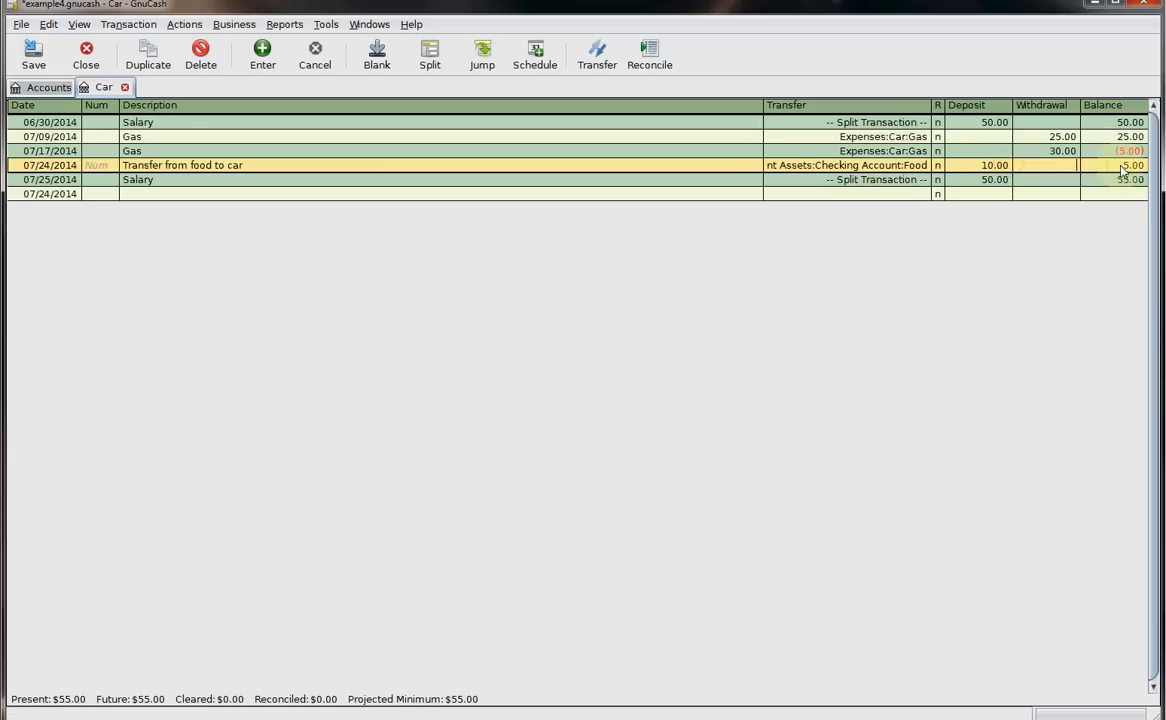
click(981, 180)
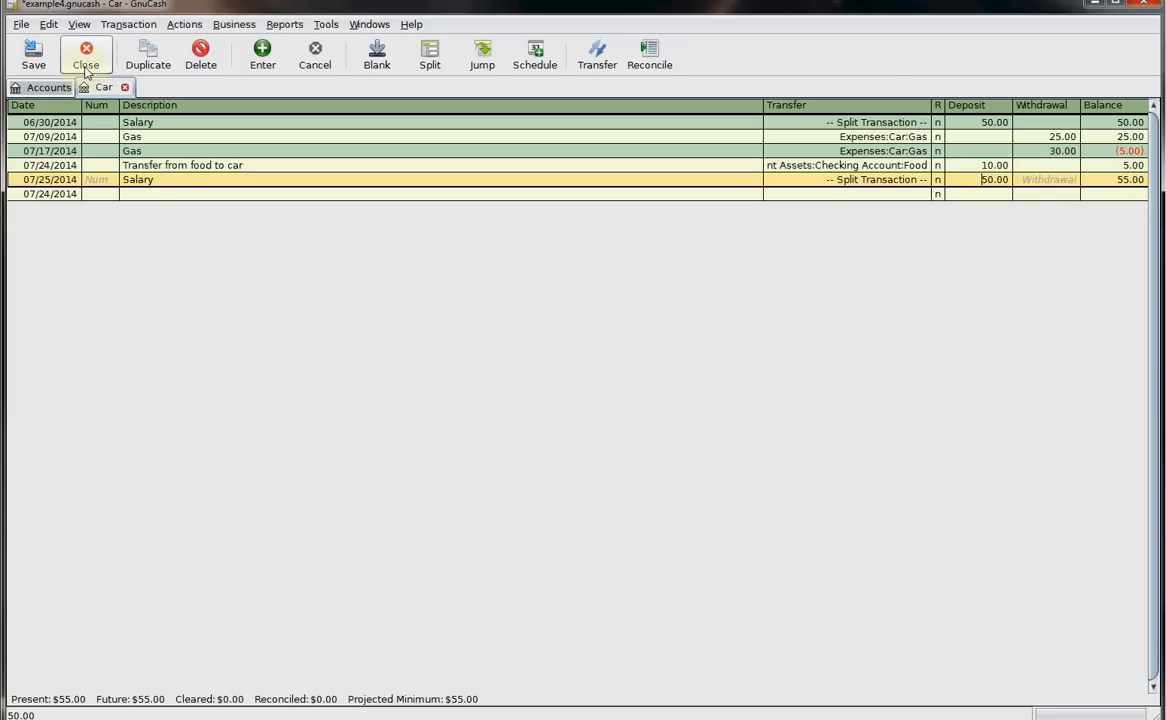
Step: Close the Car register and save the book
click(86, 66)
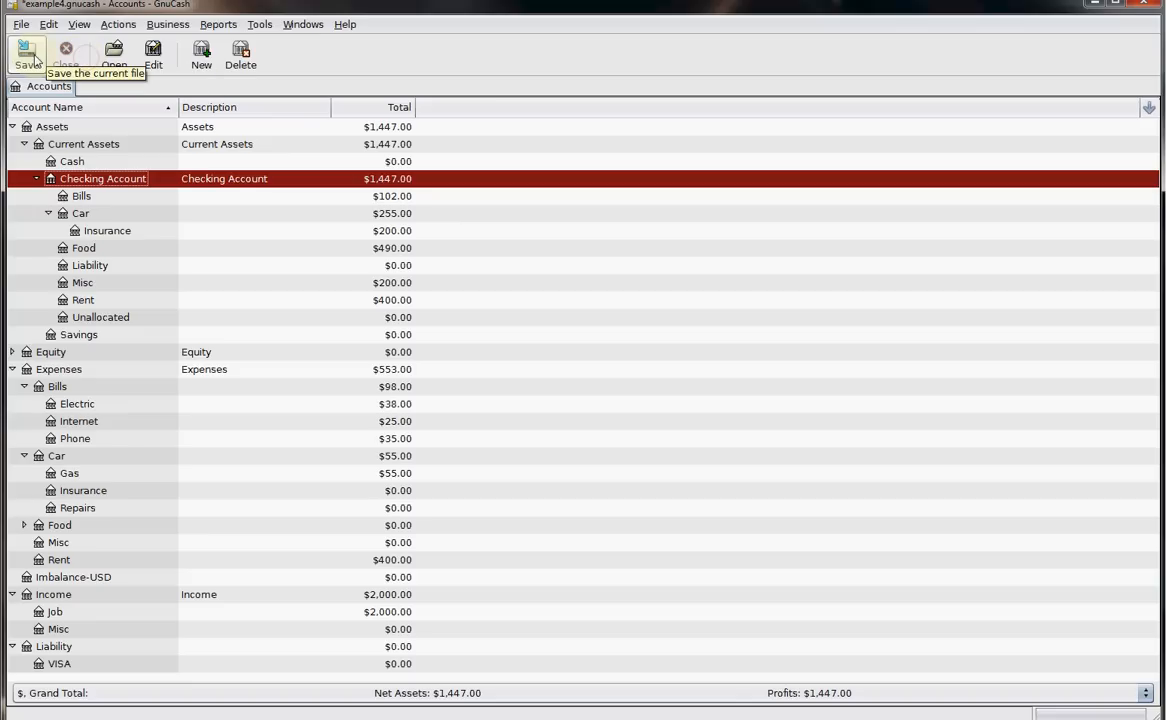
click(34, 60)
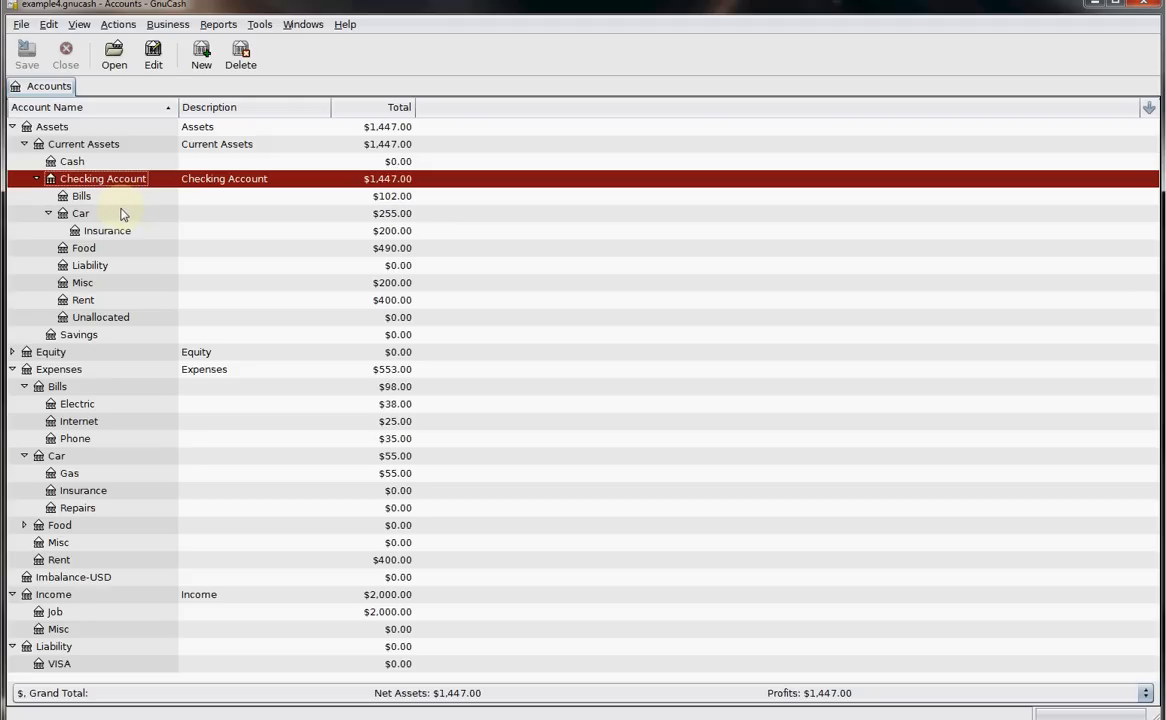
Step: Open the Misc sub-account register under Checking Account and date the new transaction 07/15/2014
click(113, 286)
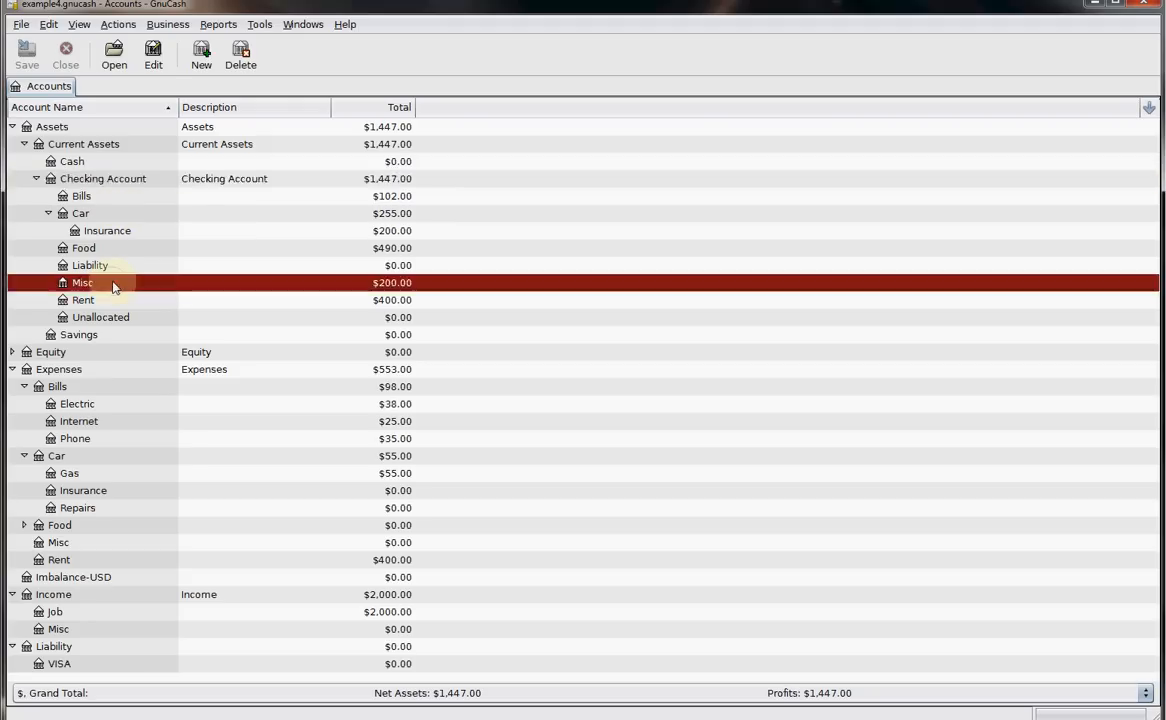
double_click(113, 286)
key(minus)
key(minus)
key(minus)
key(minus)
key(minus)
key(minus)
key(minus)
key(minus)
key(minus)
key(minus)
key(minus)
key(minus)
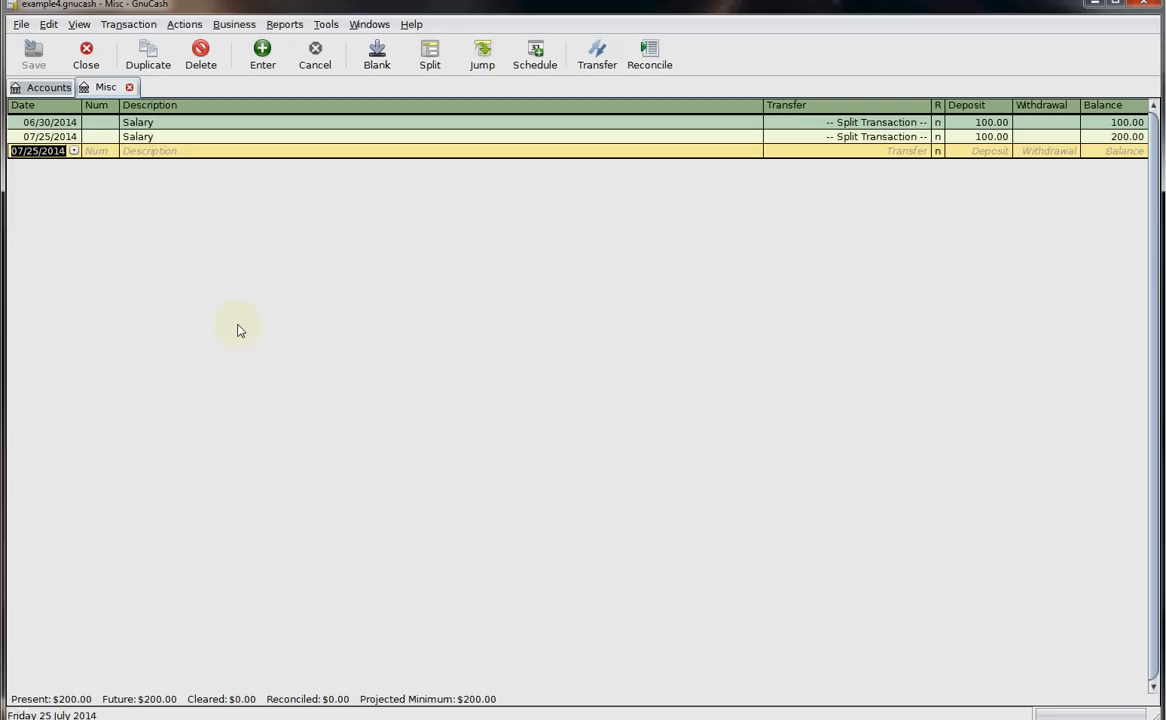
key(Tab)
key(Tab)
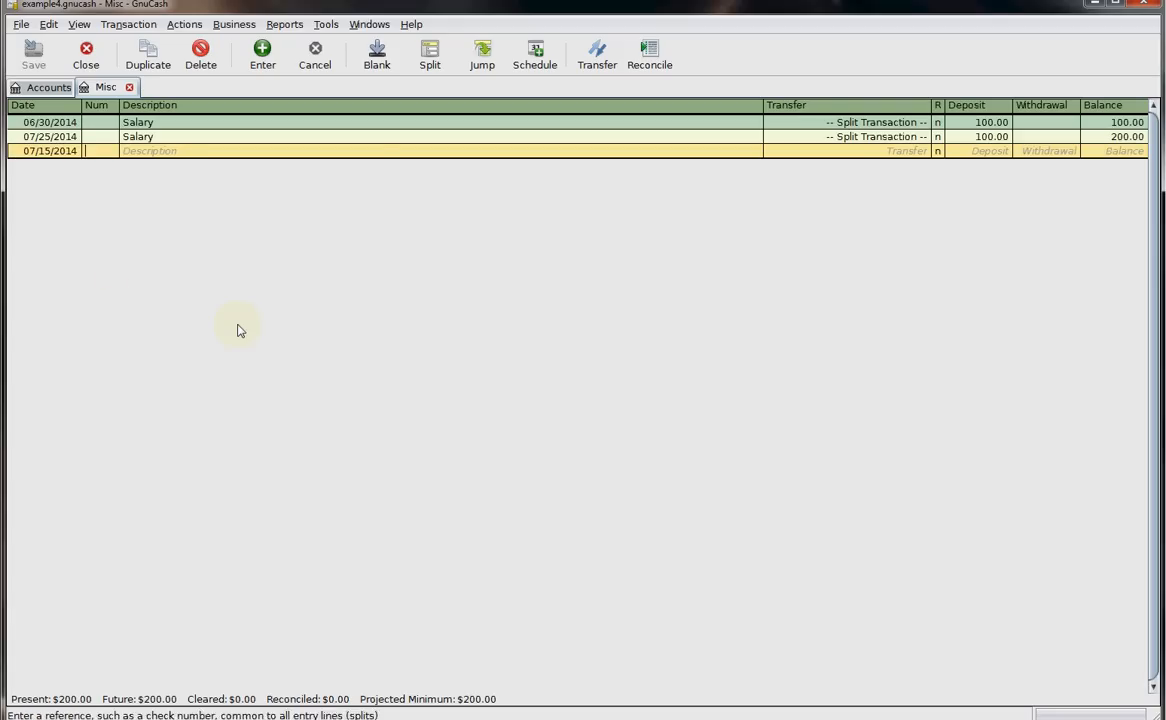
Step: Describe the 07/15/2014 transaction as Books, transfer it to Expenses:Misc with a withdrawal of 30, and record it
text(Books)
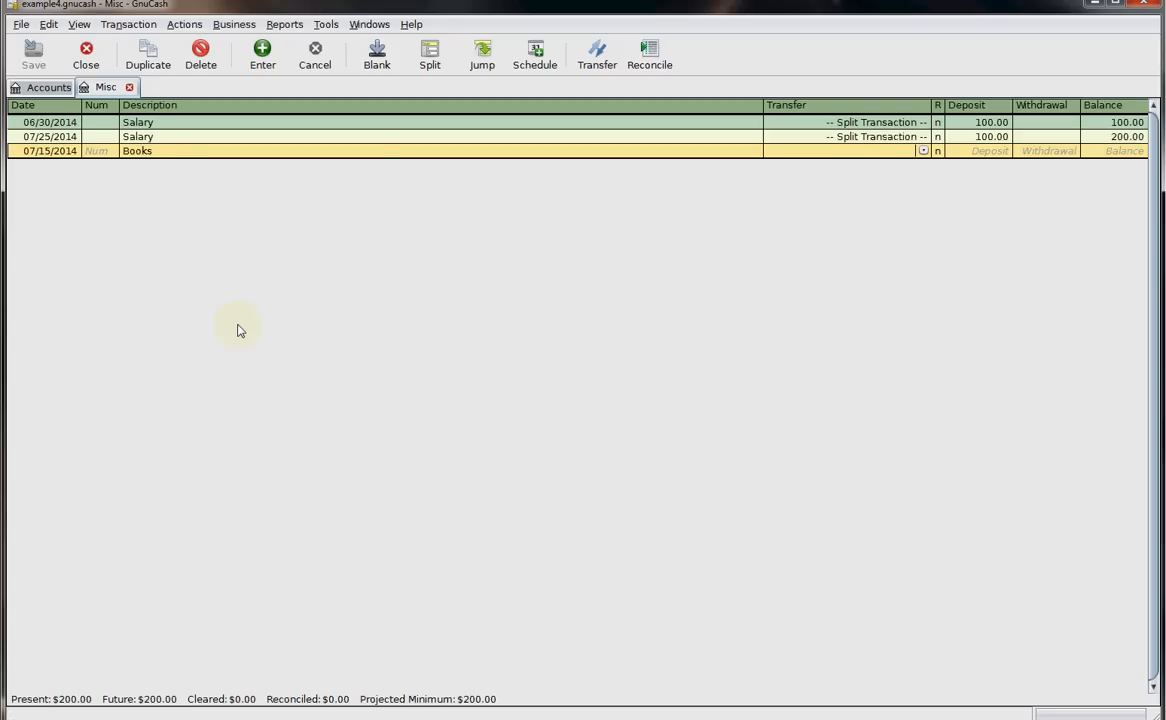
text(Expenses)
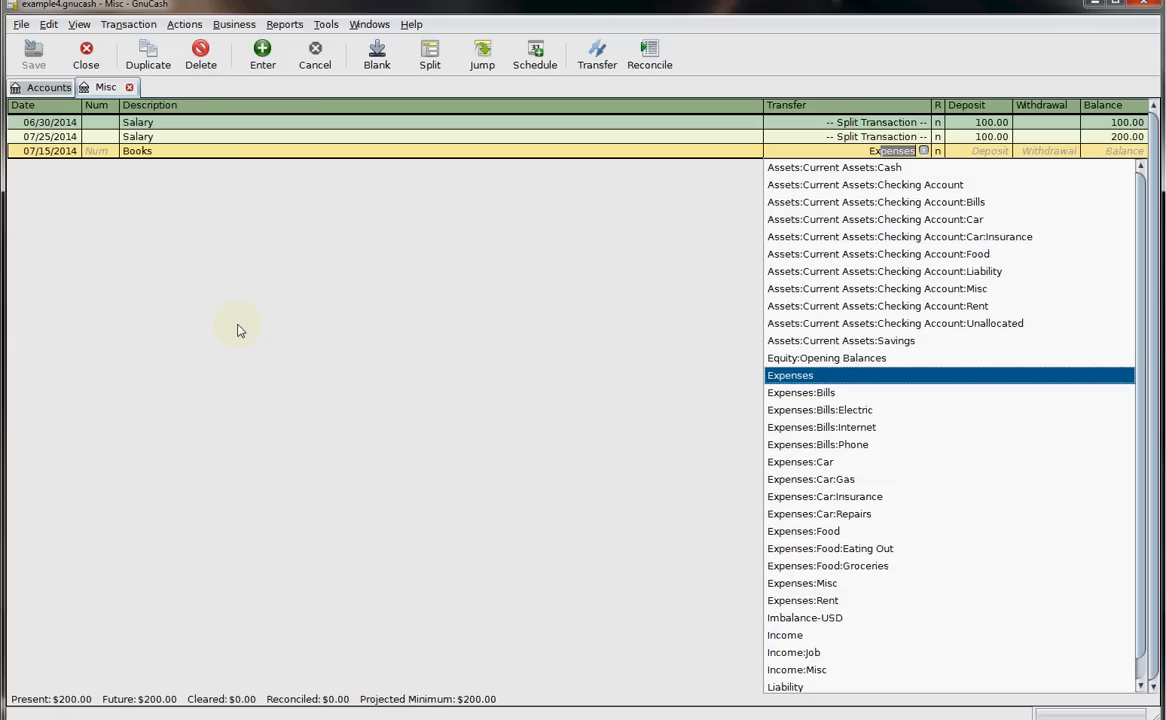
text(:)
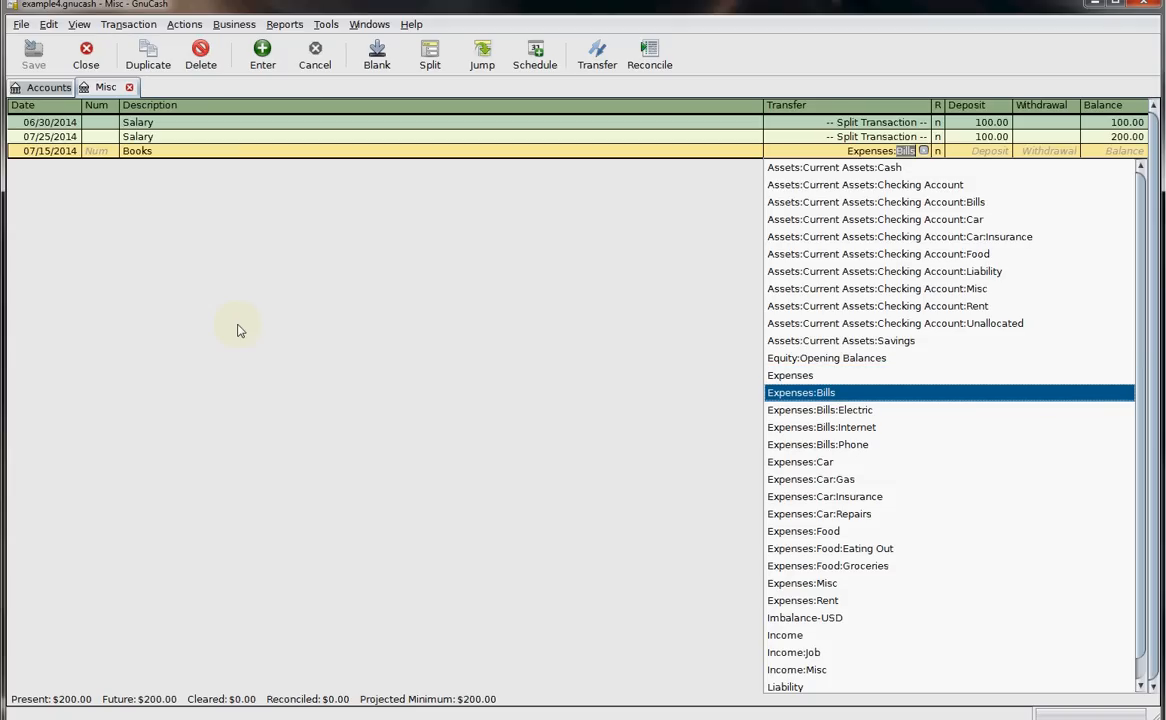
text(Misc)
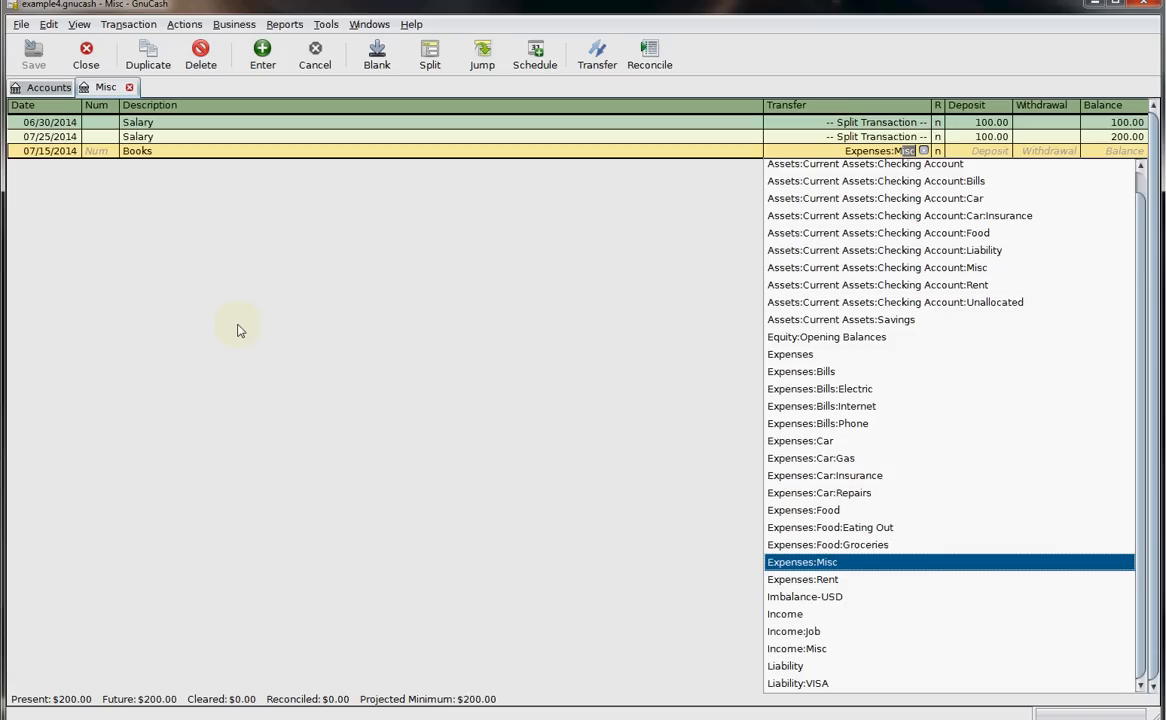
key(Tab)
key(Tab)
text(30)
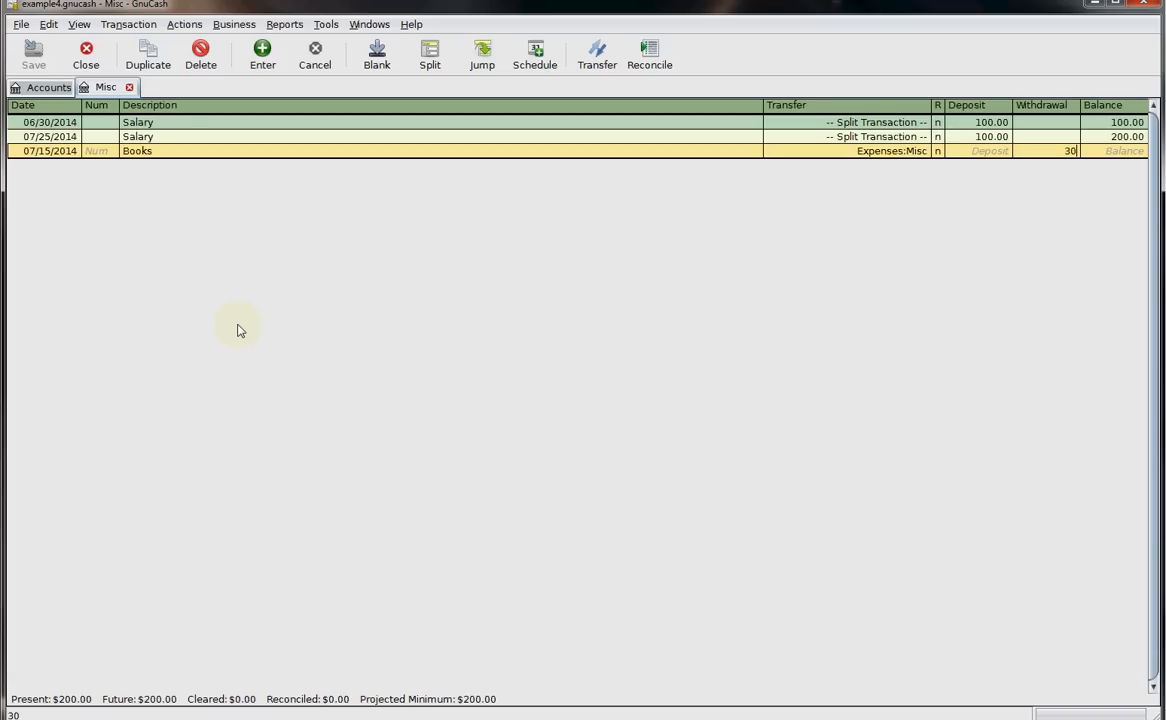
key(Return)
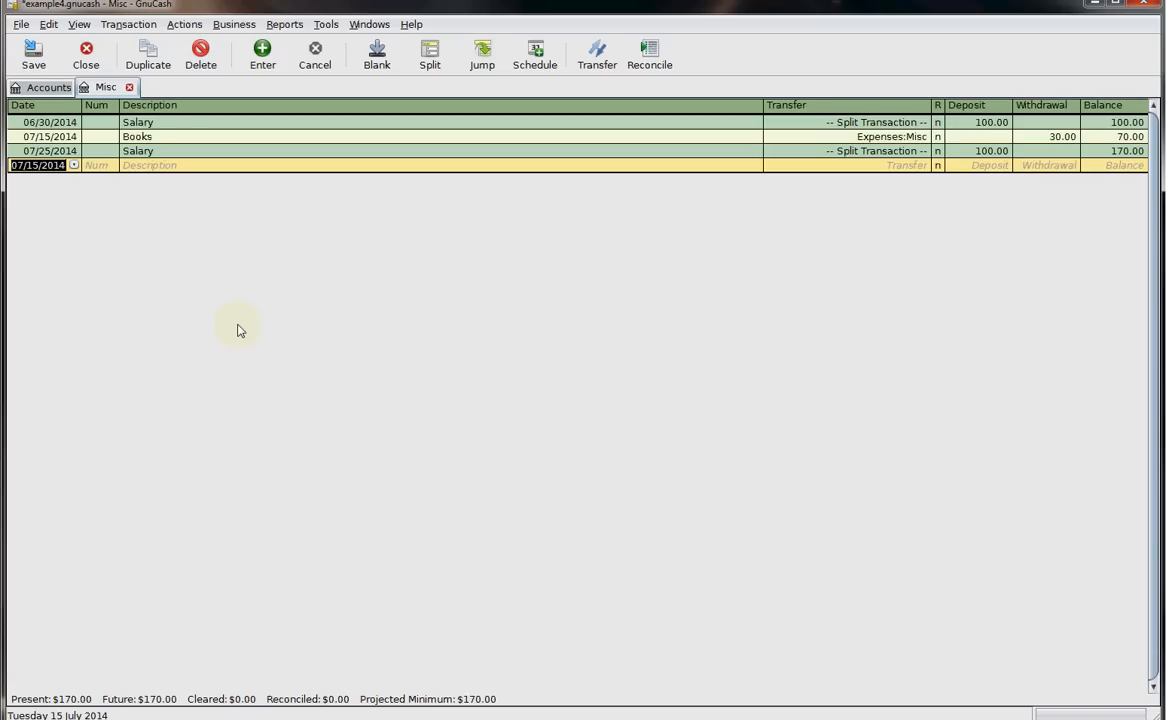
Step: Date the new Misc transaction 07/20/2014 and describe it as Box of Chocolates
key(plus)
key(plus)
key(plus)
key(plus)
key(plus)
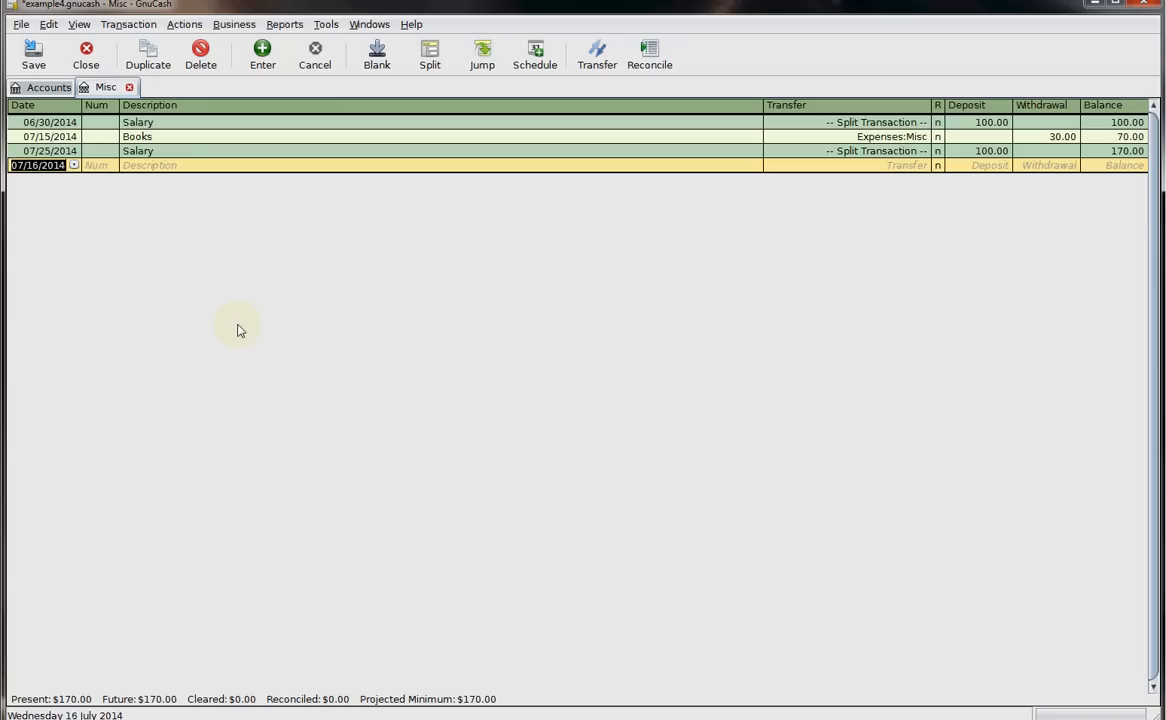
key(Tab)
key(Tab)
text(Box of)
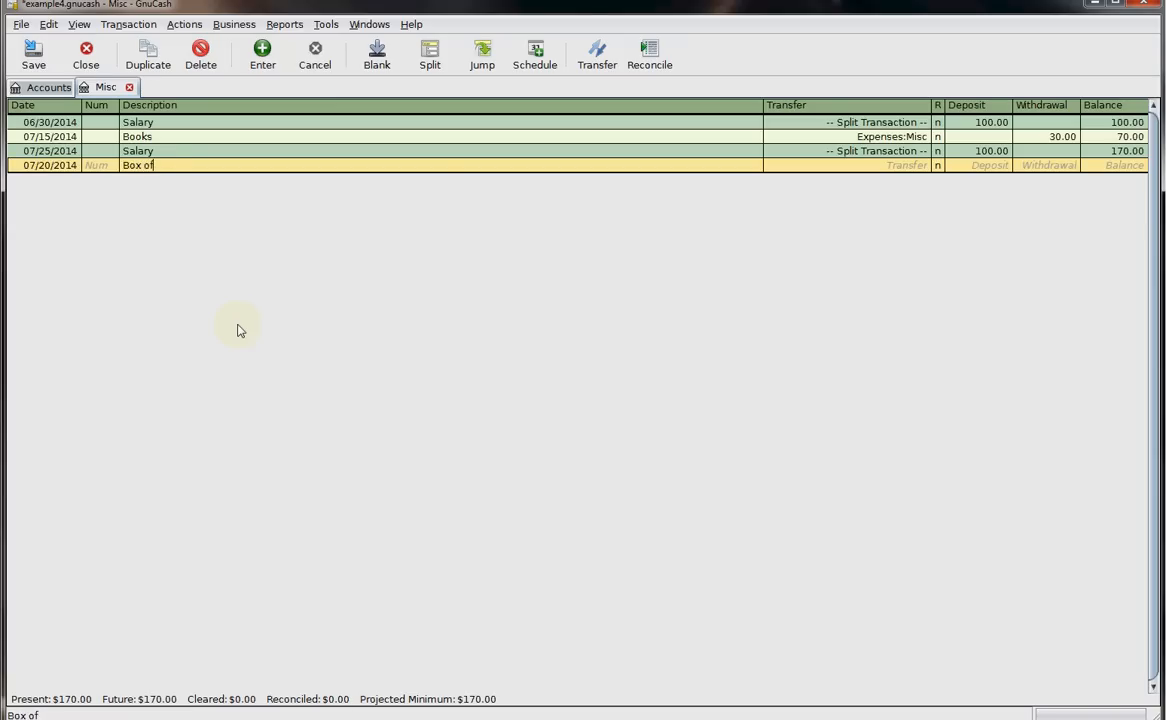
text( Chocalates)
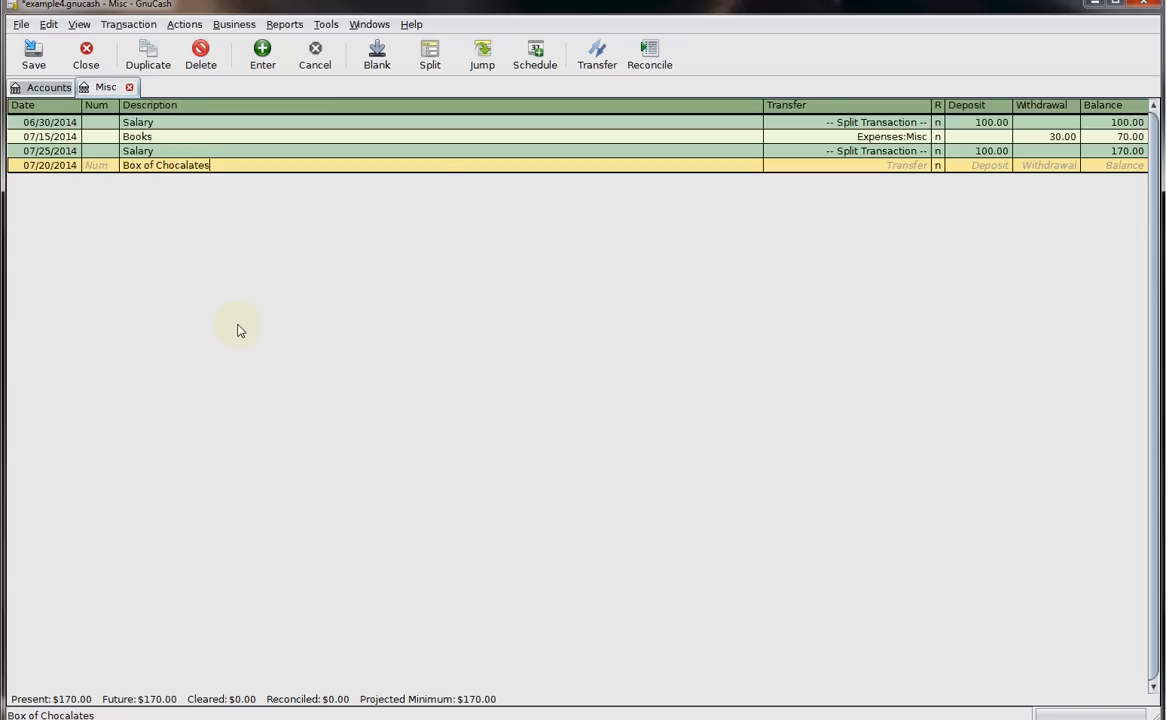
key(BackSpace)
key(BackSpace)
key(BackSpace)
key(BackSpace)
key(BackSpace)
key(BackSpace)
text(olates)
key(Tab)
Step: Assign the Box of Chocolates transaction to Expenses:Gifts, creating Gifts as a new expense account under Expenses
text(Ex)
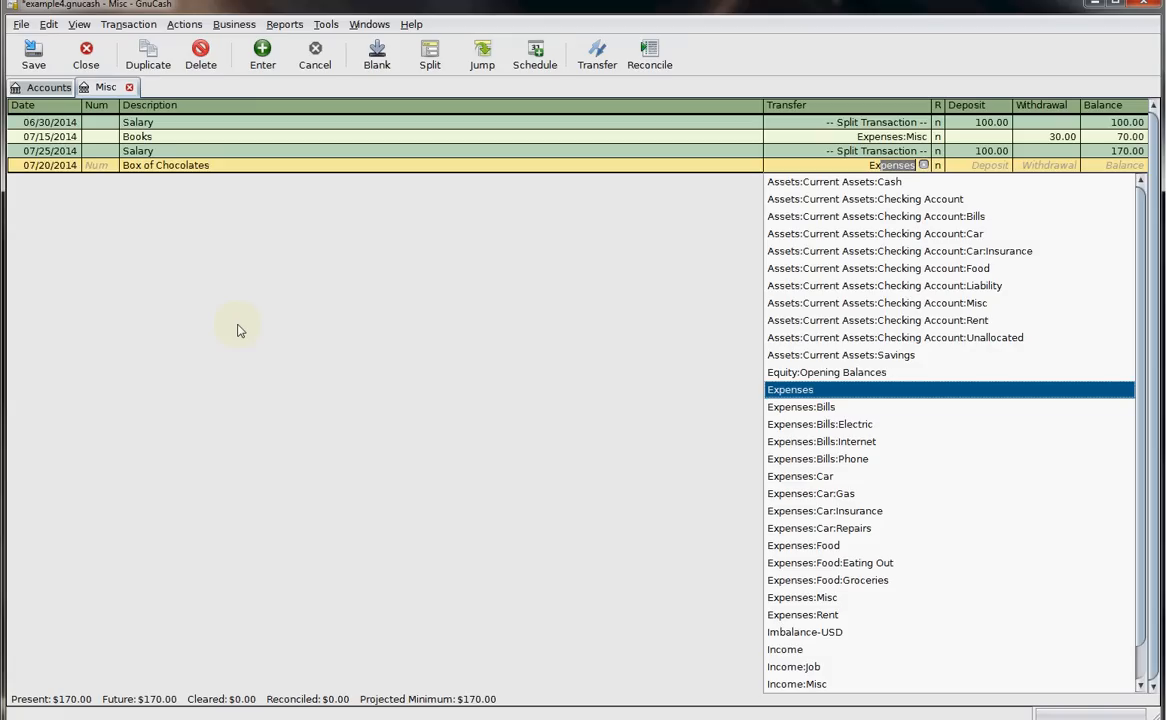
text(:)
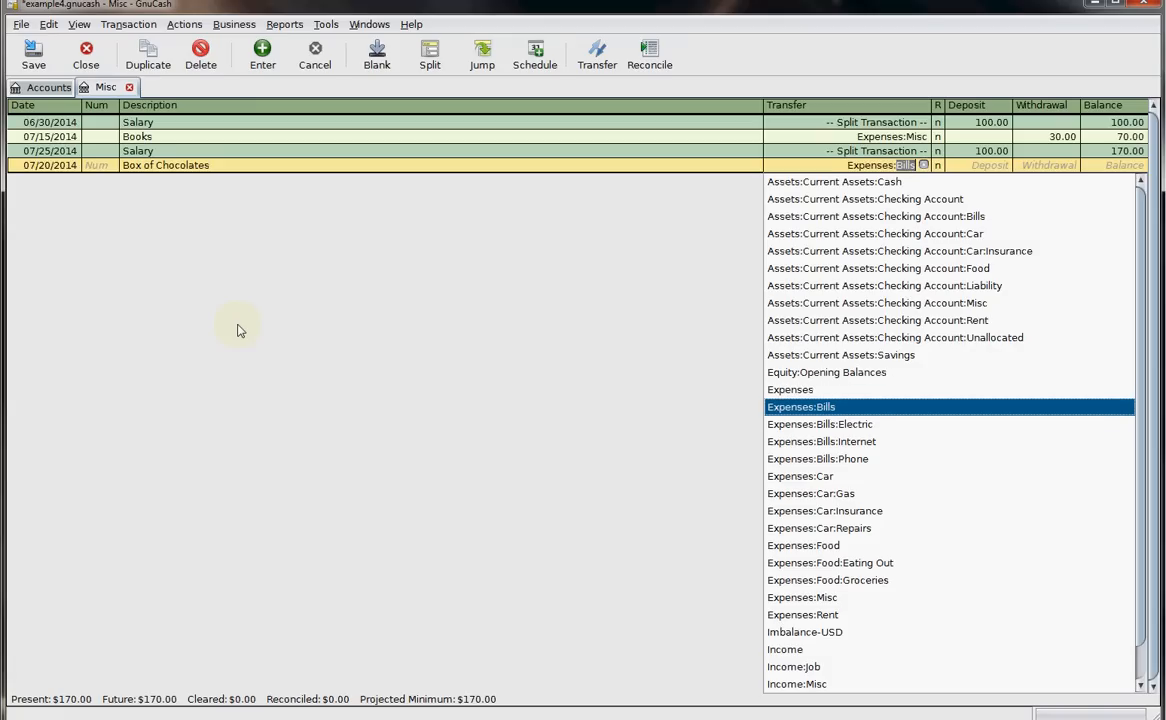
text(Gifts)
key(Tab)
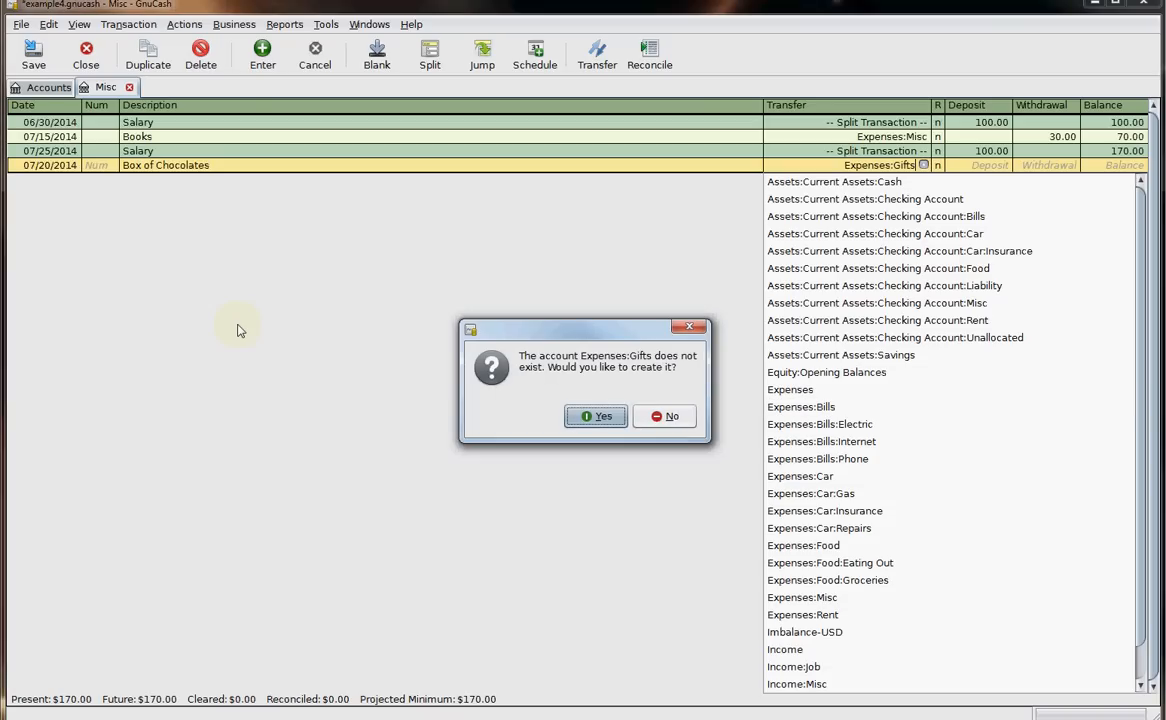
click(605, 418)
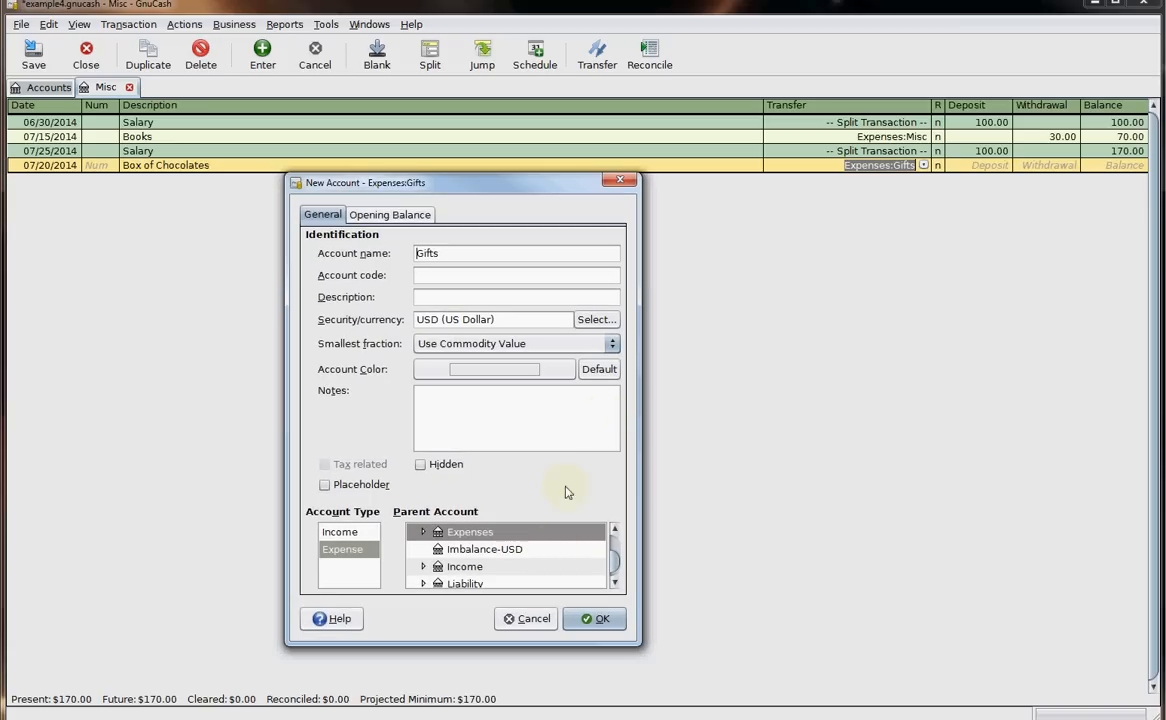
click(591, 619)
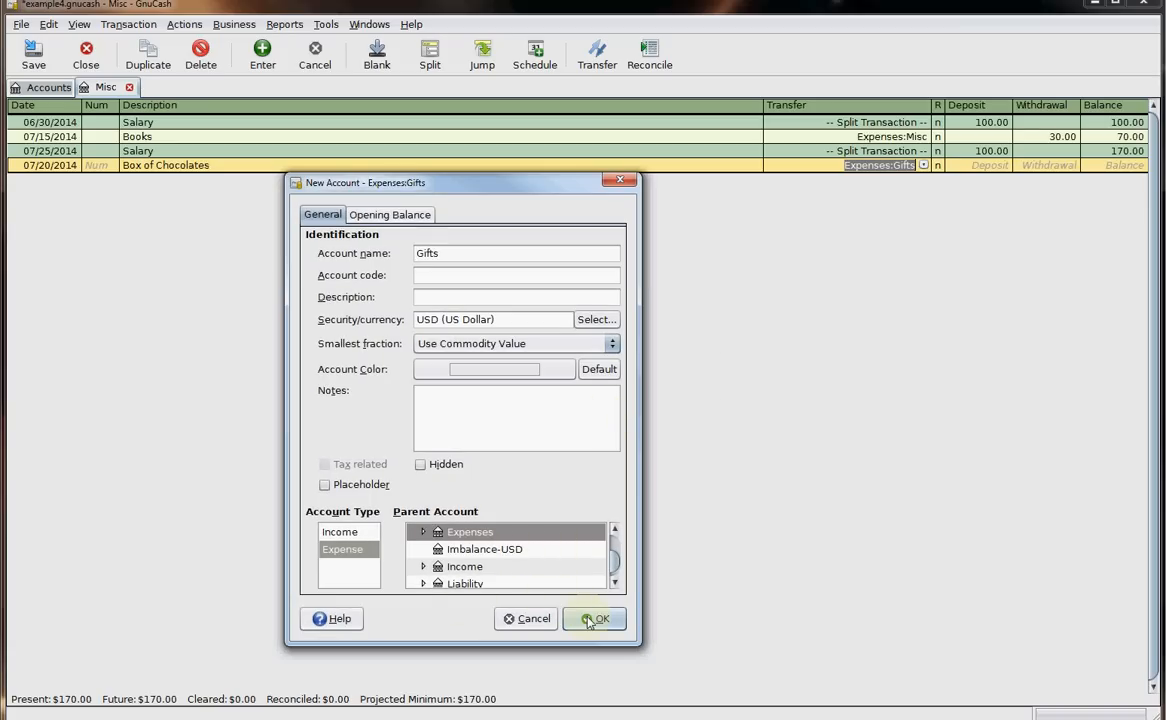
Step: Record the Box of Chocolates purchase with a withdrawal of 15, and close the Misc register
key(Tab)
text(15)
key(Return)
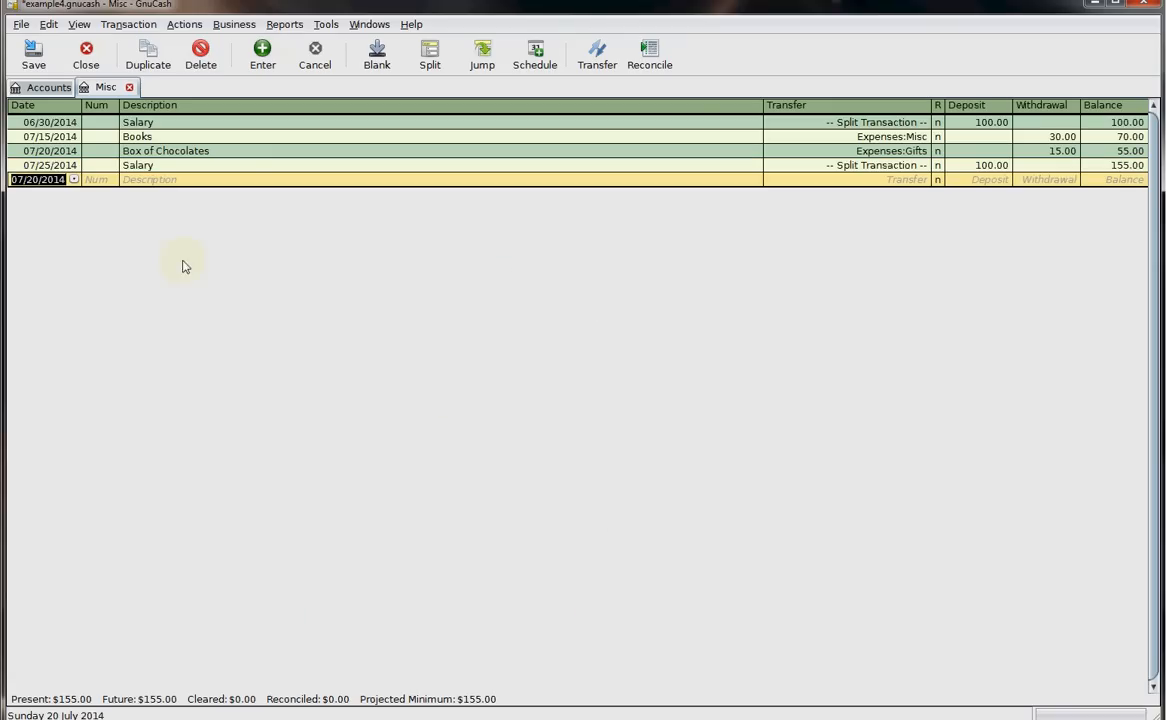
click(87, 55)
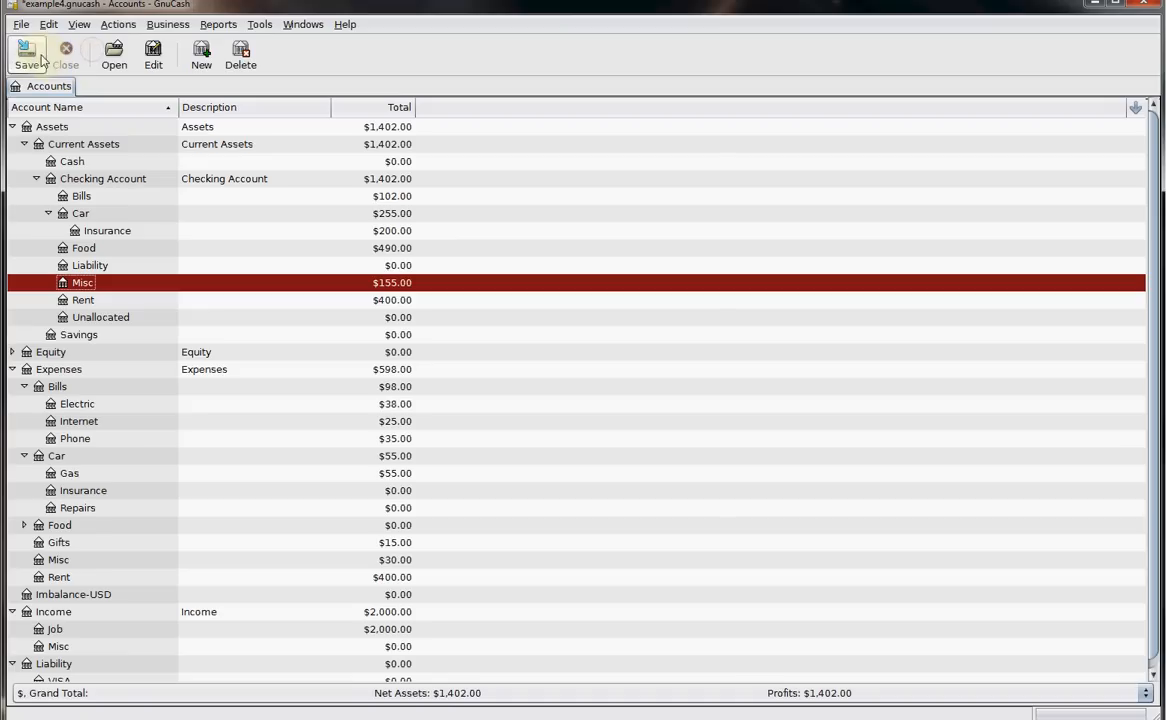
Step: Examine the Expenses:Gifts total and the balances of the Bills, Rent, Misc and Unallocated sub-accounts under Checking Account
click(95, 542)
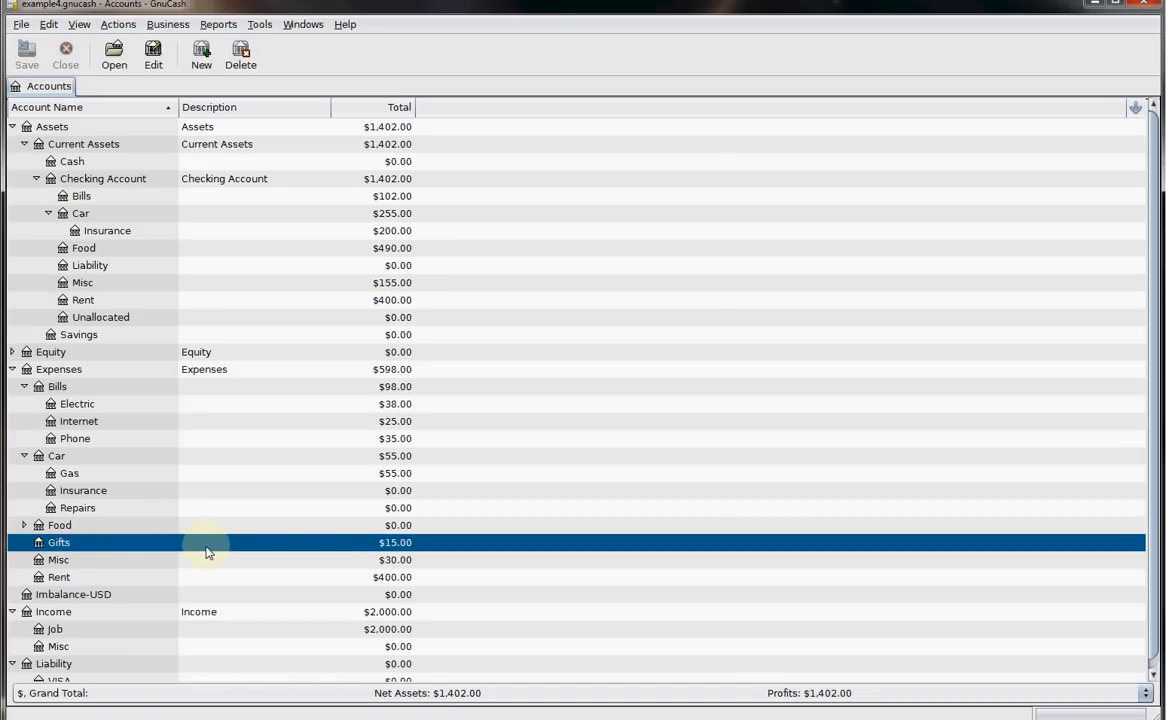
scroll(194, 542, down, 1)
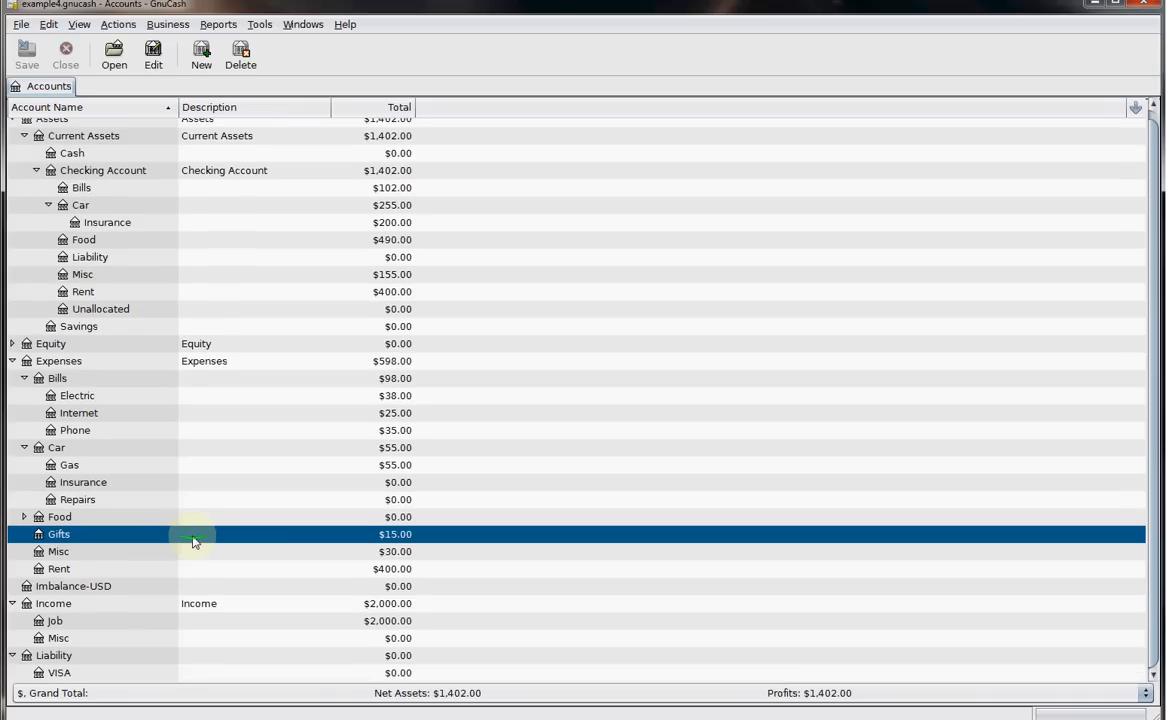
scroll(194, 542, up, 1)
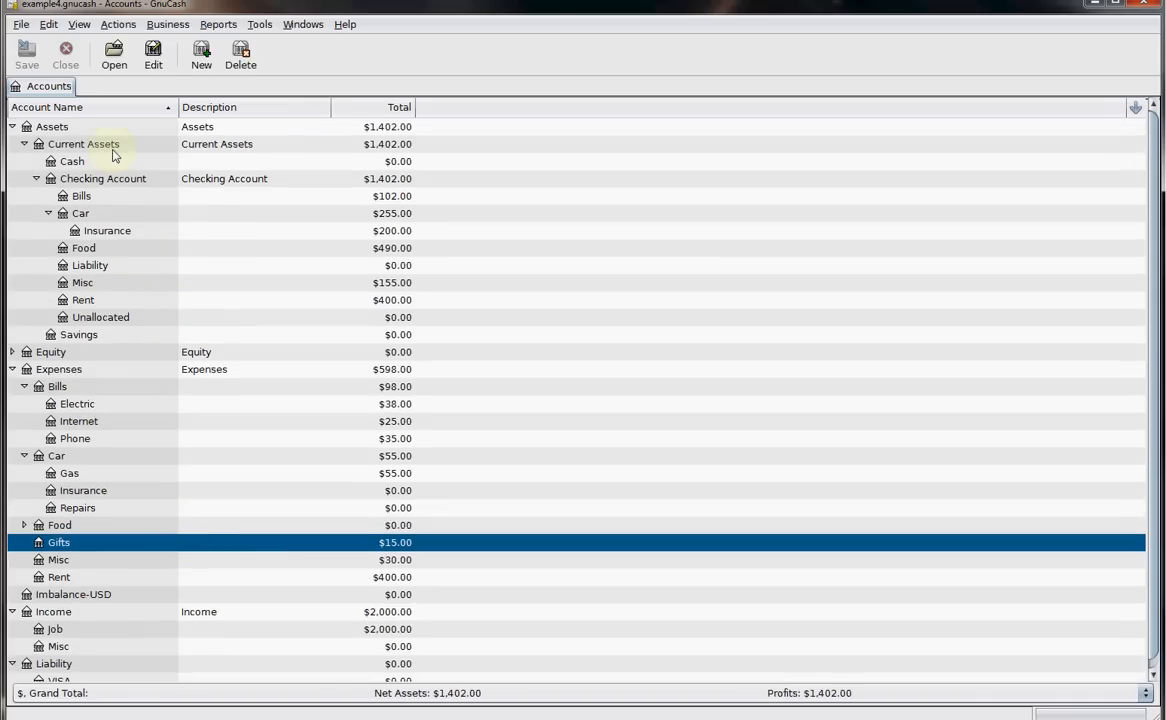
click(130, 318)
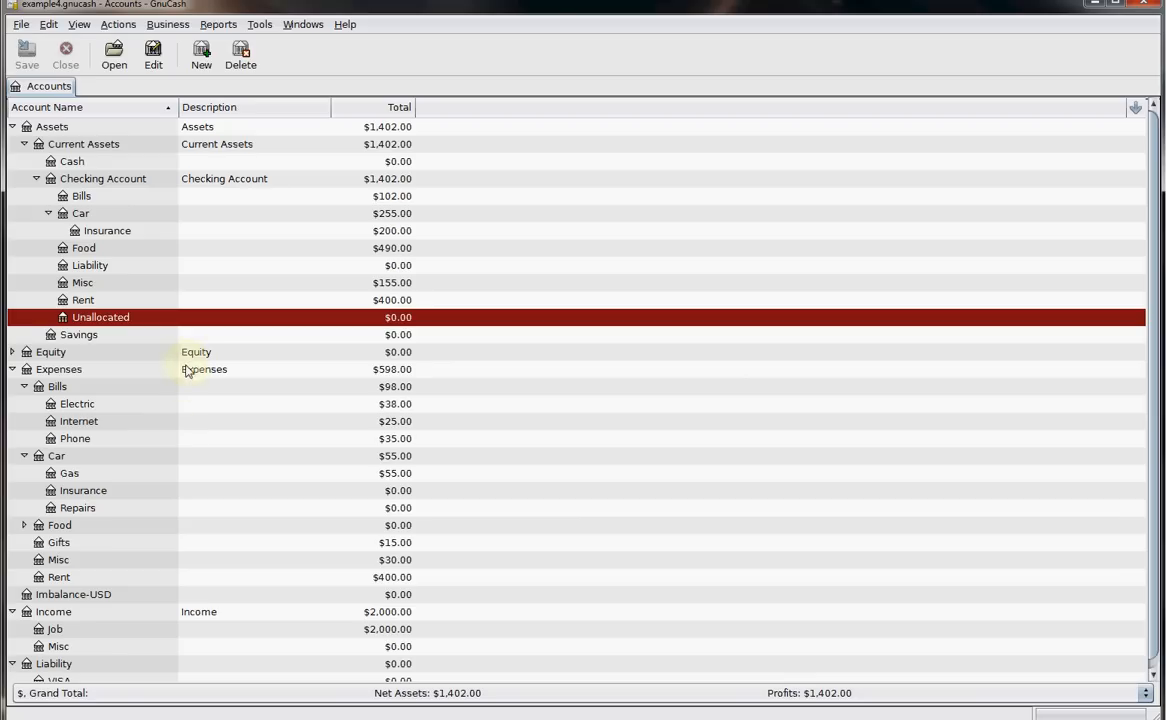
click(123, 195)
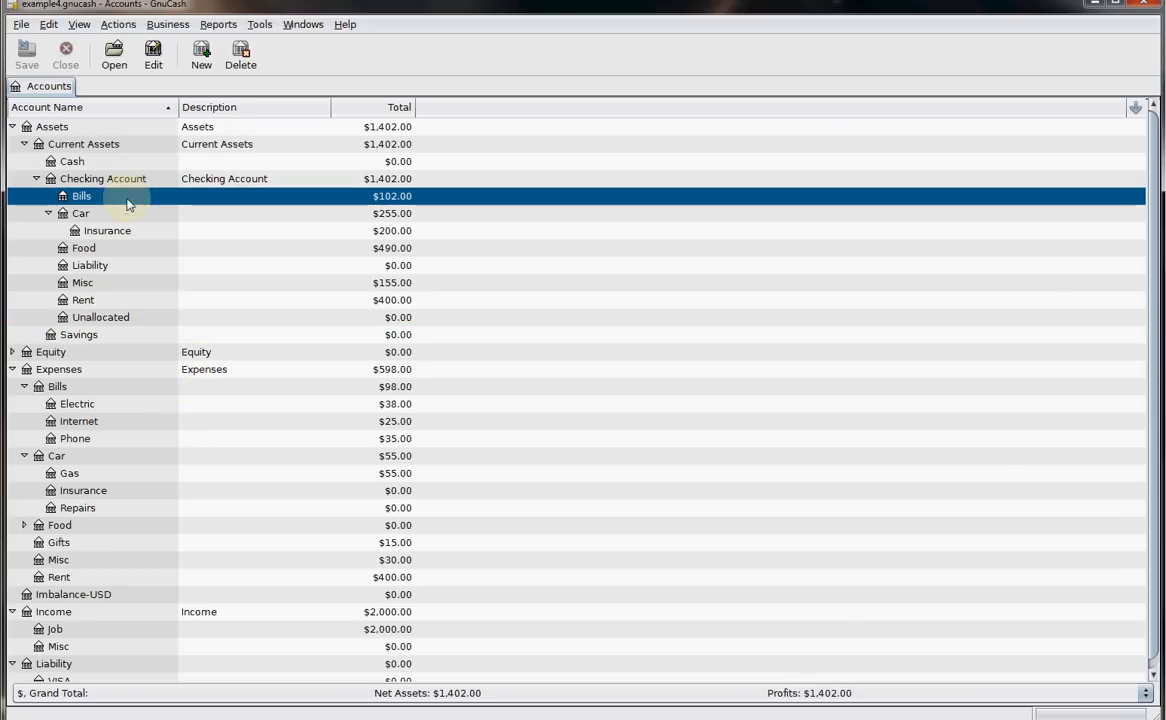
click(127, 301)
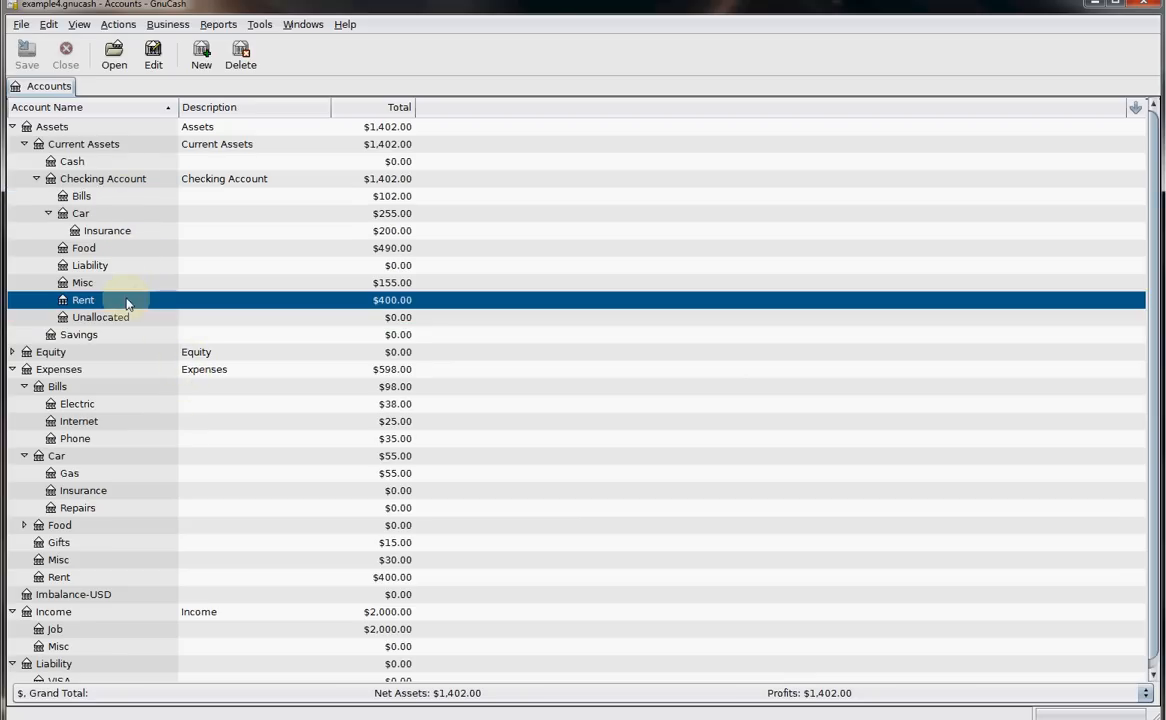
click(128, 287)
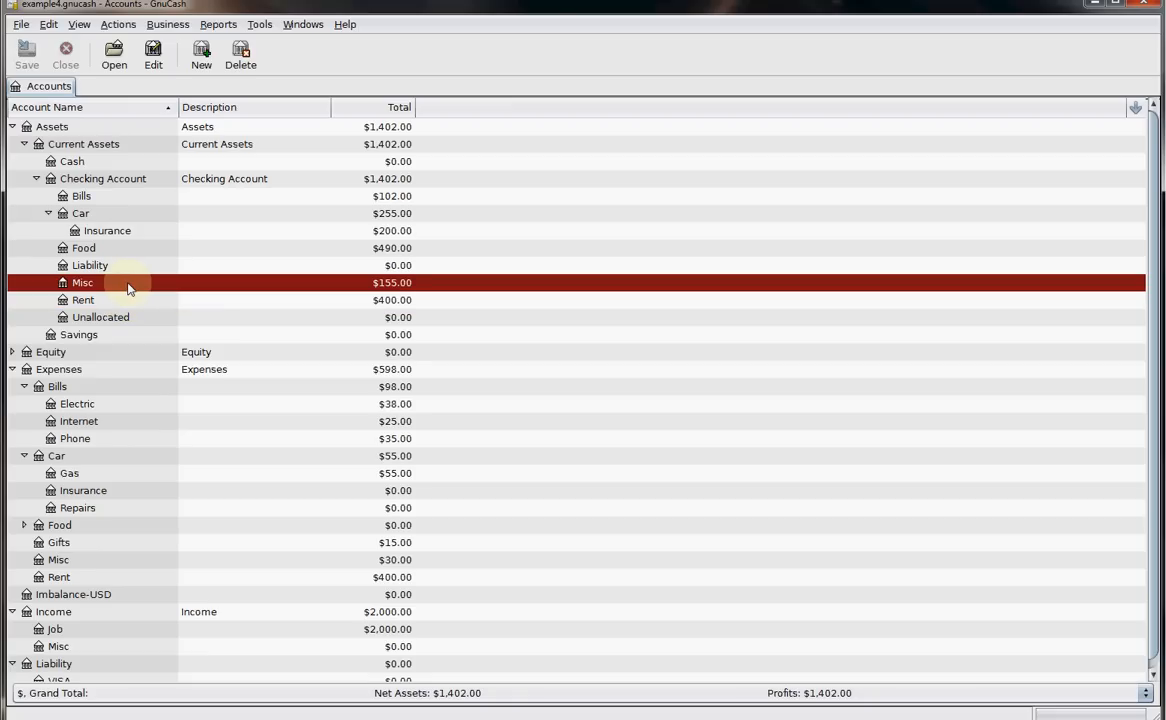
click(135, 318)
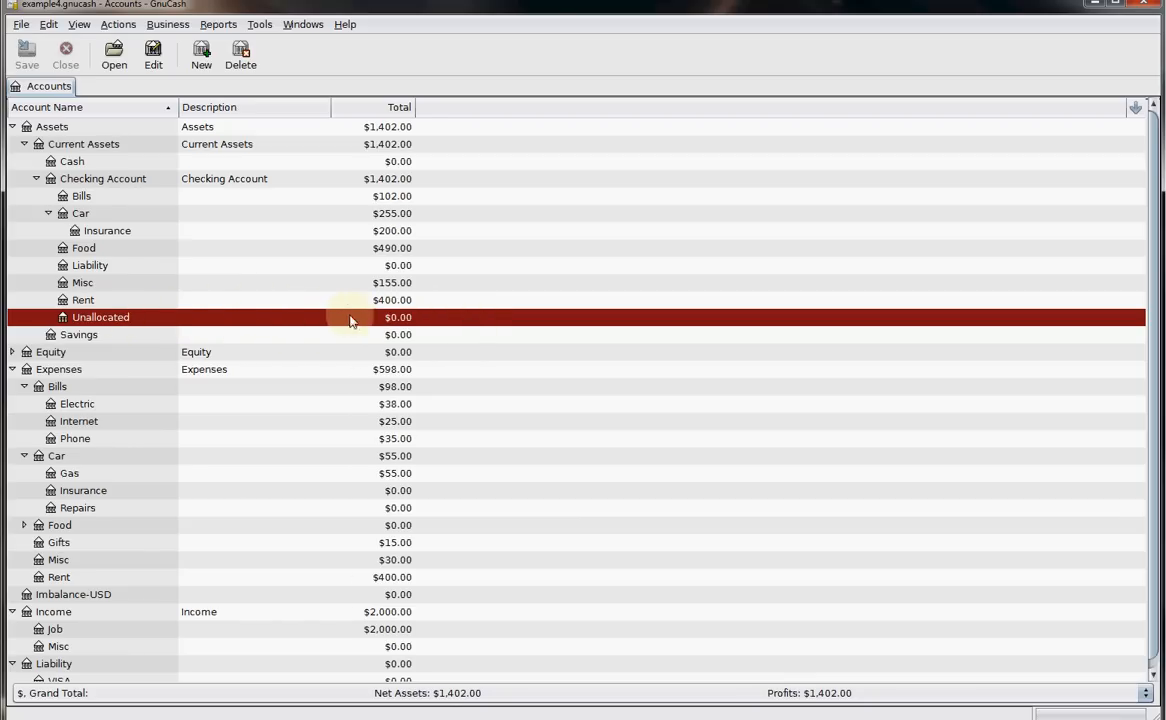
Step: Examine the Liability sub-account under Checking Account and the Liability:VISA account, viewing the VISA register and closing it
click(155, 268)
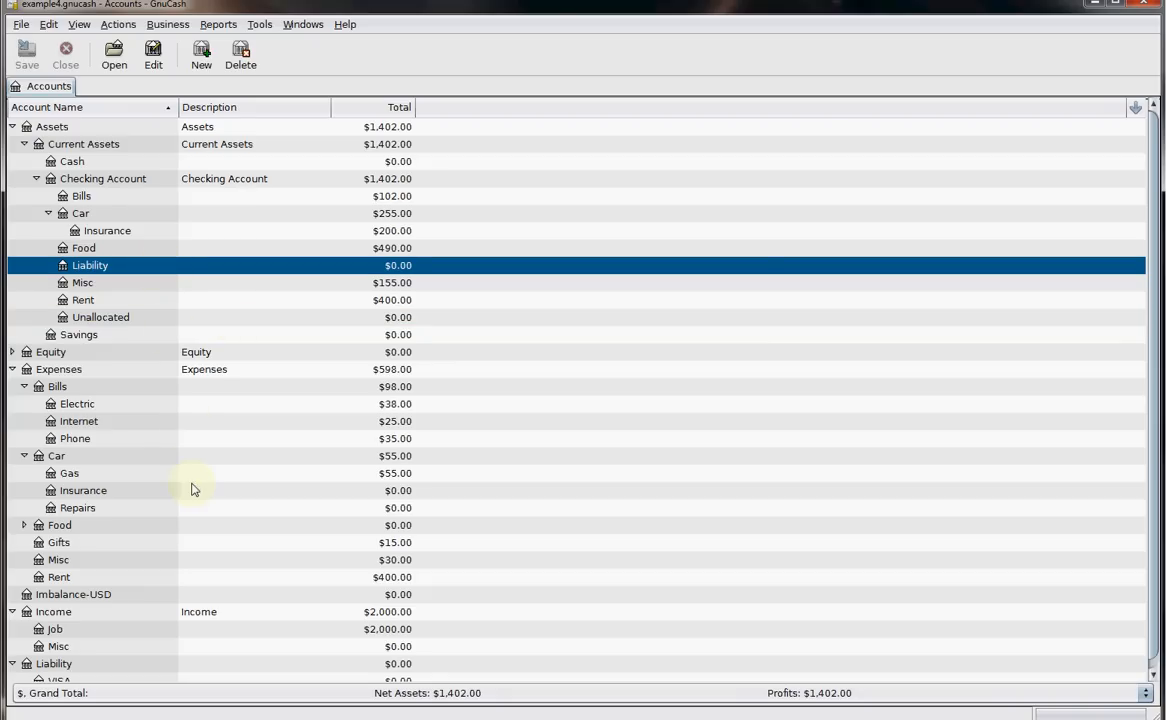
scroll(193, 494, down, 1)
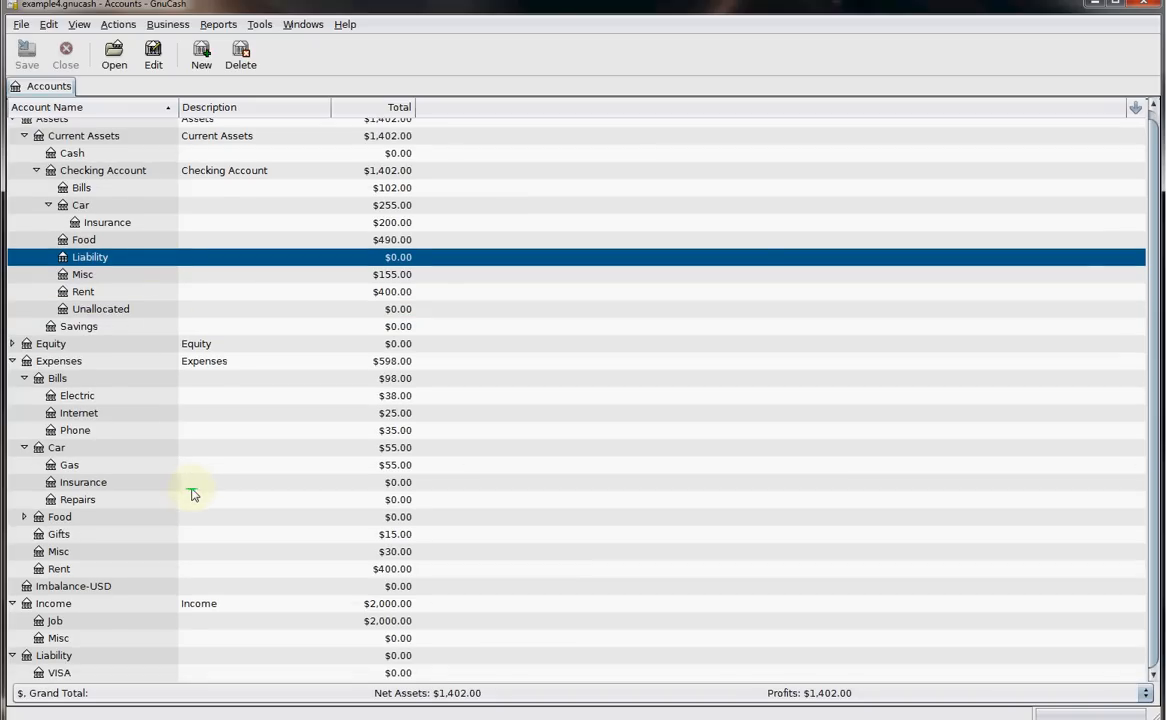
click(135, 675)
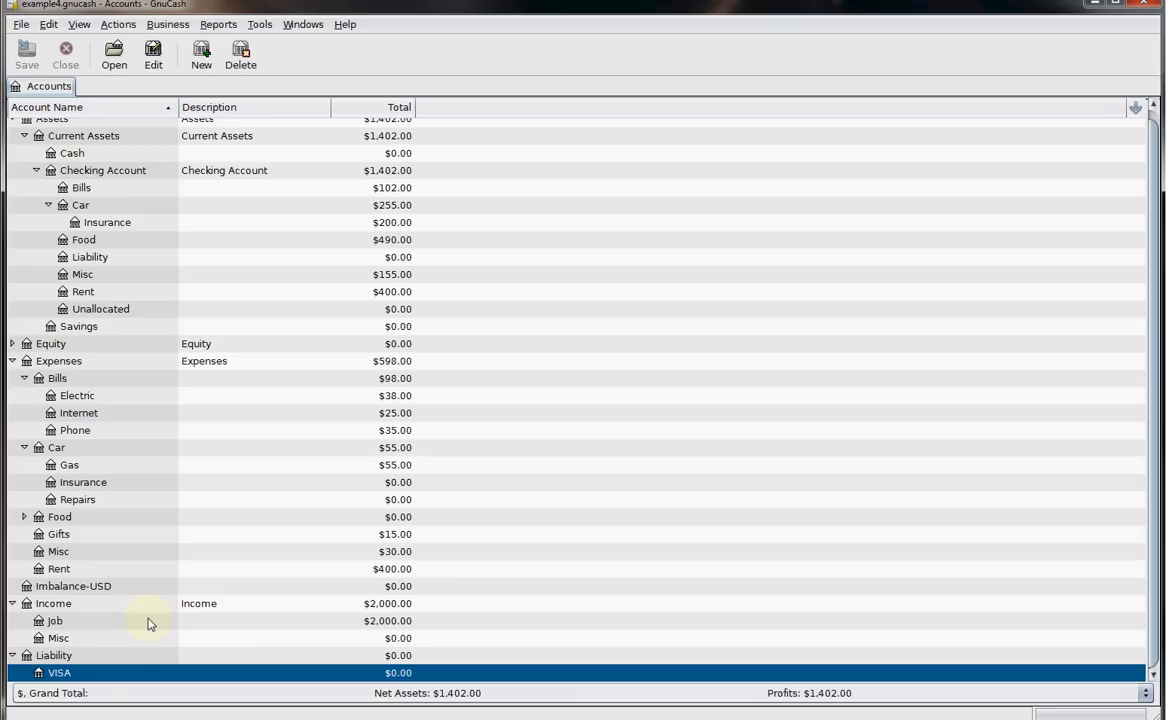
double_click(119, 677)
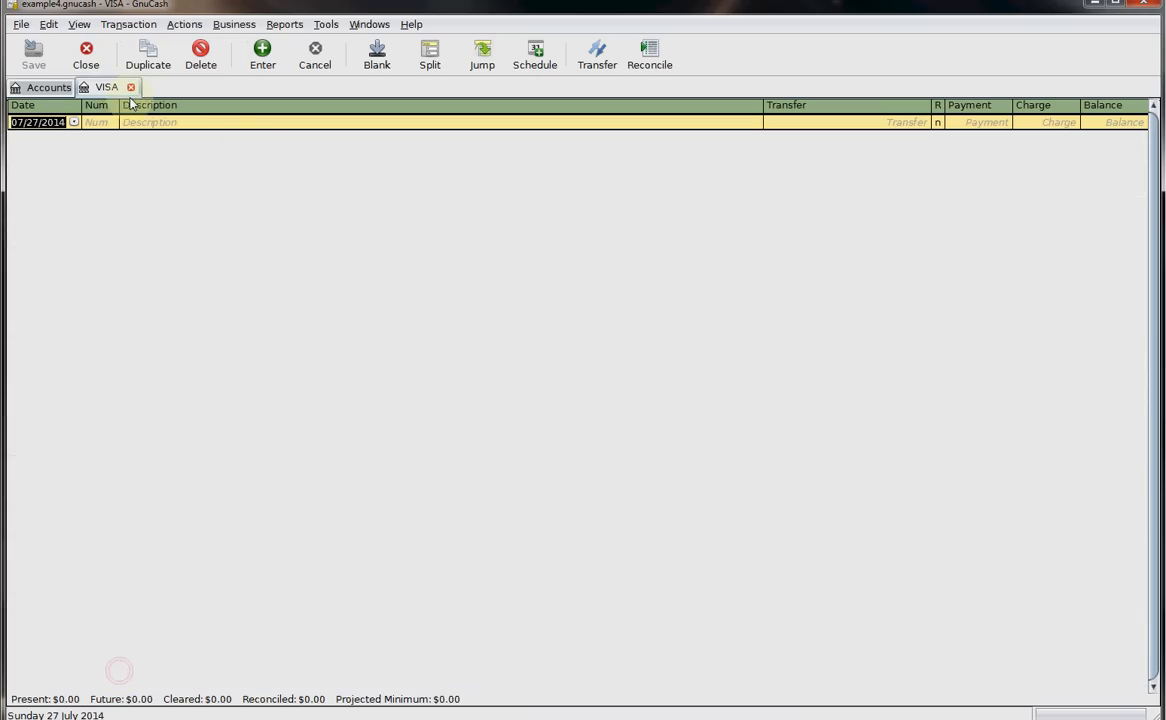
click(94, 56)
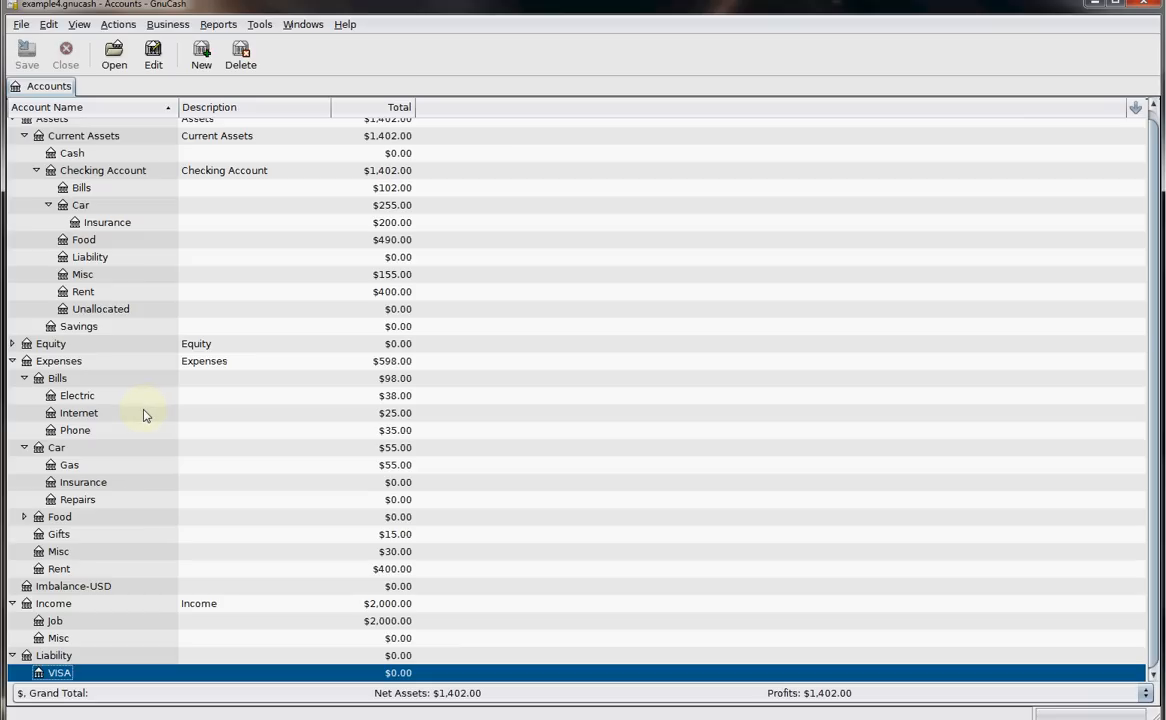
Step: Open the VISA register, date the new transaction 07/22/2014 and describe it as Computer
double_click(119, 675)
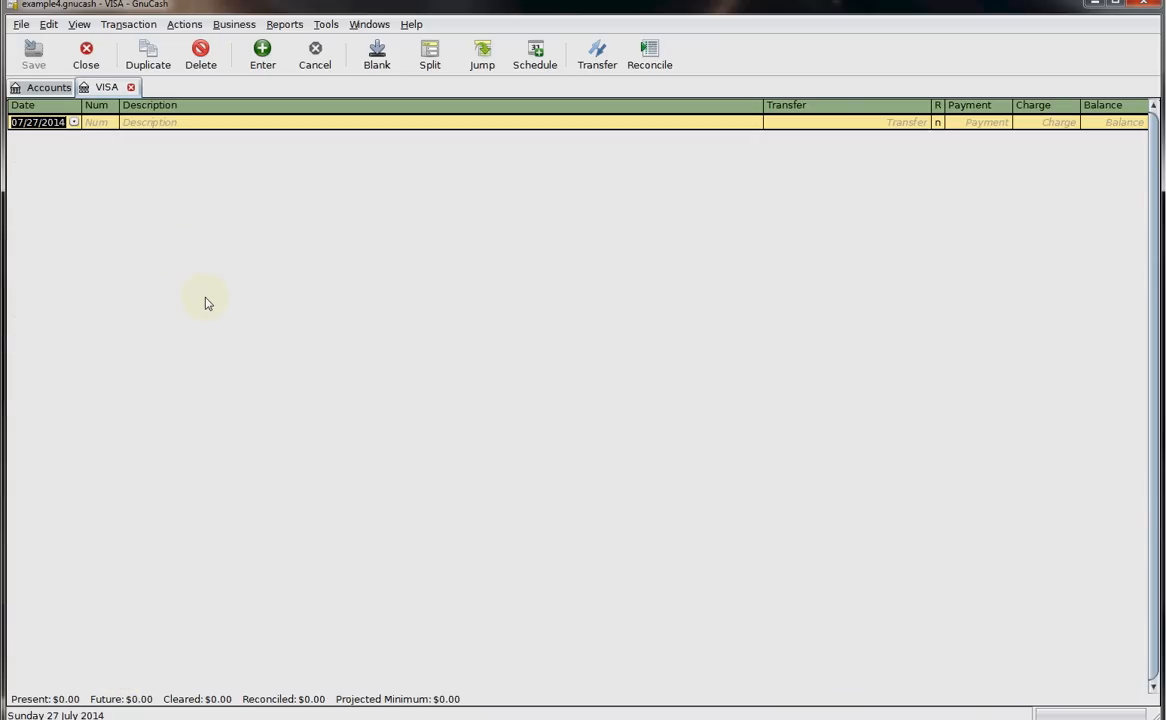
key(minus)
key(minus)
key(minus)
key(minus)
key(minus)
key(Tab)
text(Computer)
key(Tab)
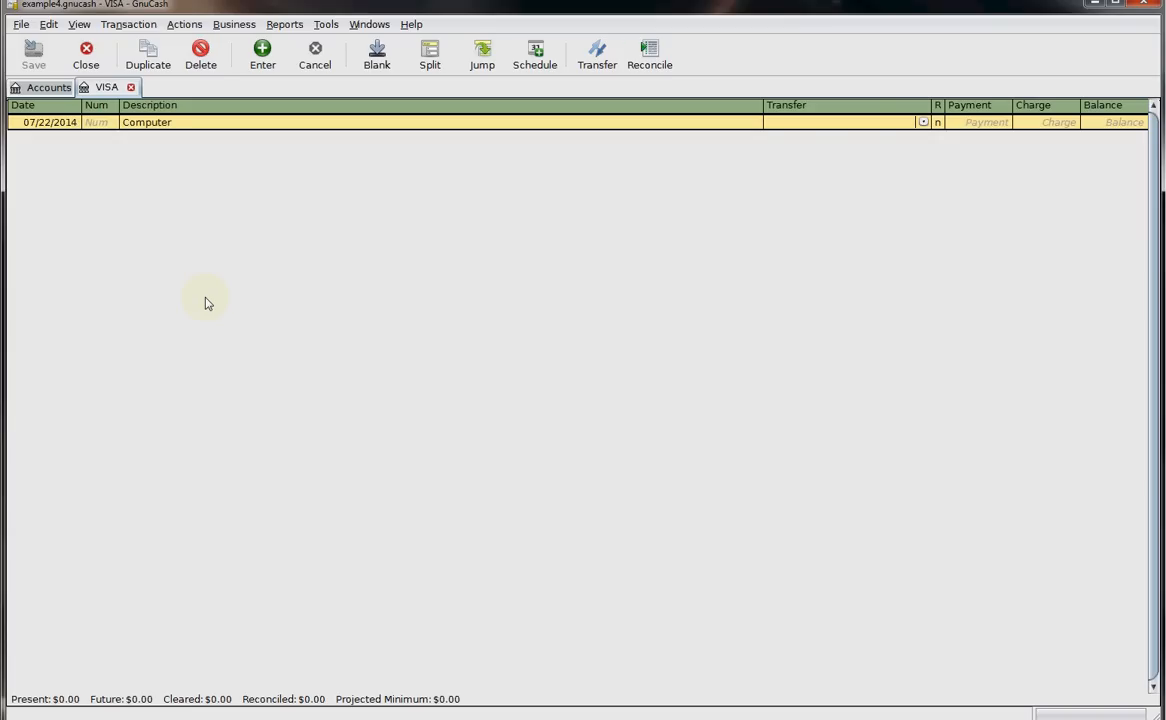
Step: Choose Expenses:Misc as the transfer account for the Computer transaction
text(Ex)
key(Down)
key(Down)
key(Down)
key(Down)
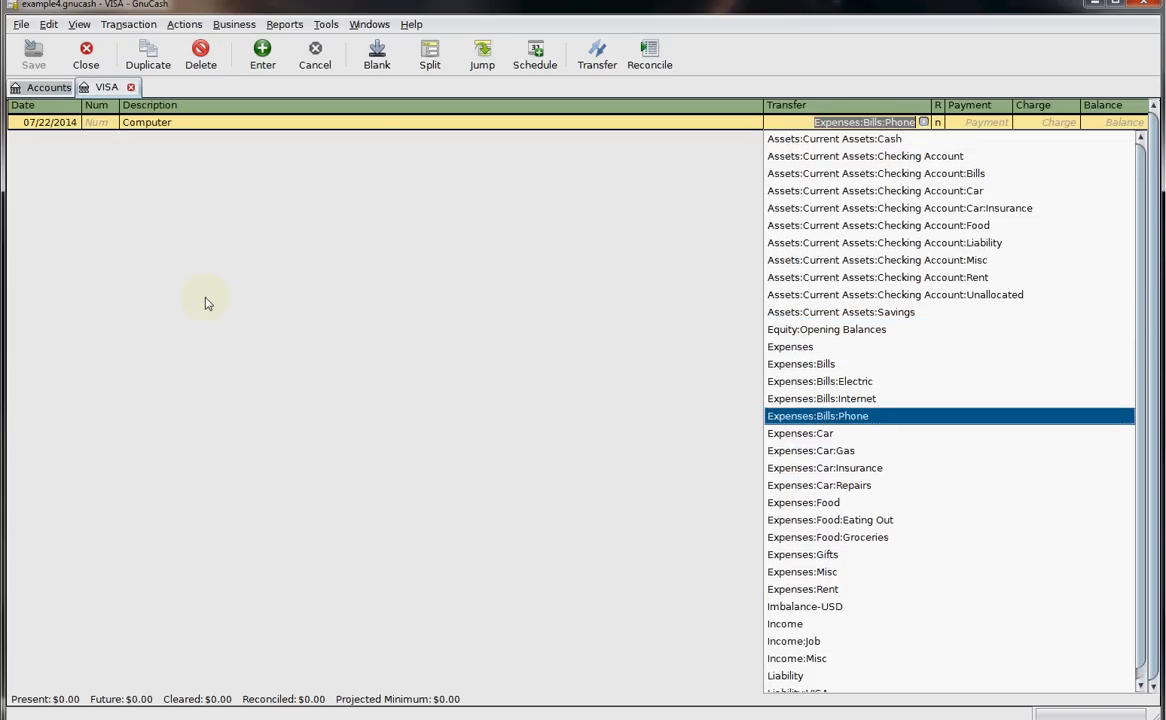
key(Down)
key(Down)
key(Down)
key(Down)
key(Down)
key(Down)
key(Down)
key(Down)
key(Down)
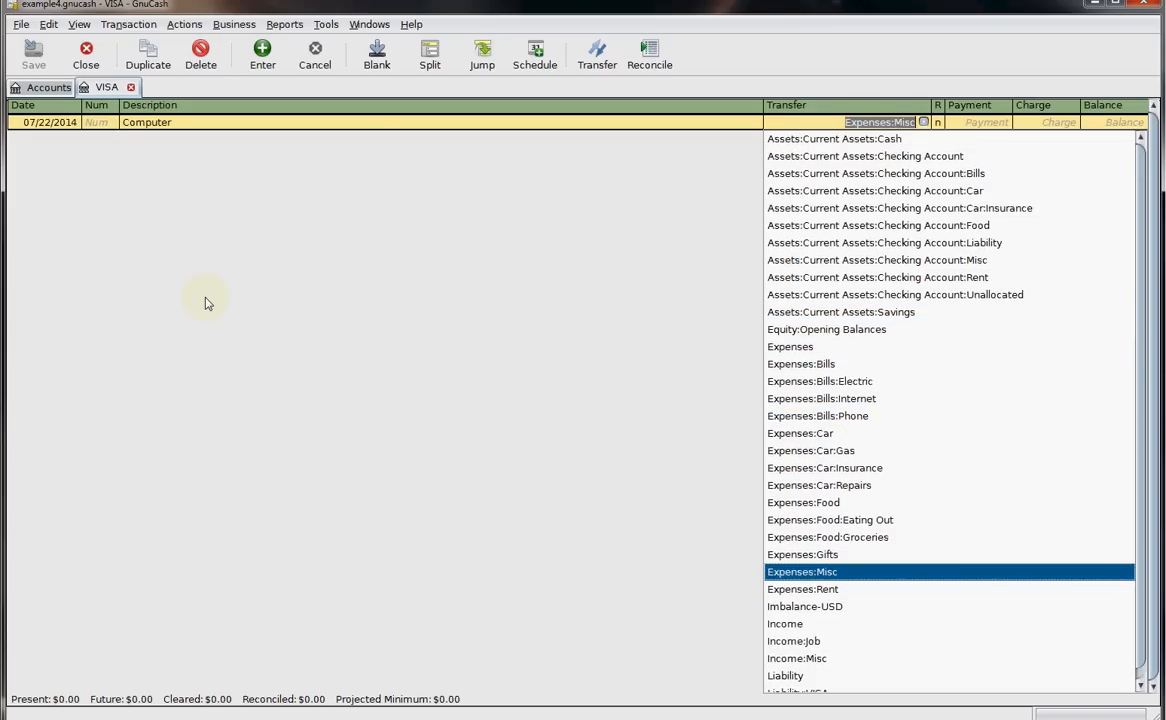
Step: Record the Computer purchase with a charge of 1000, and close the VISA register
key(Tab)
key(Tab)
text(1000)
key(Return)
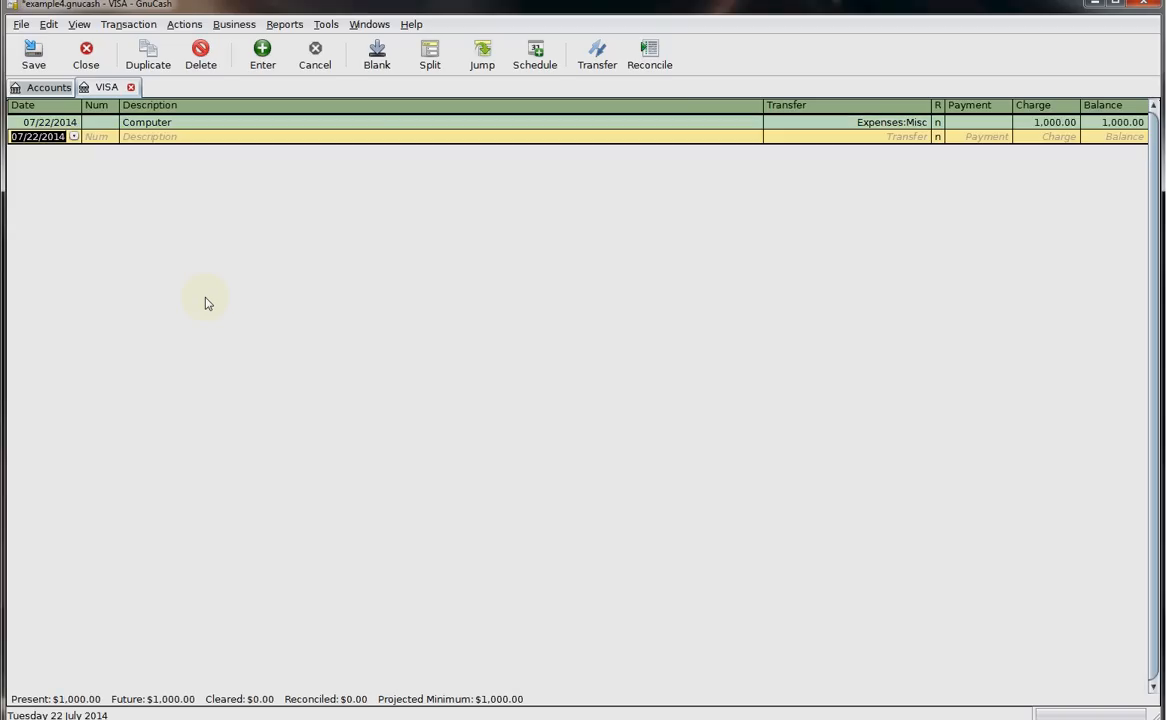
click(87, 52)
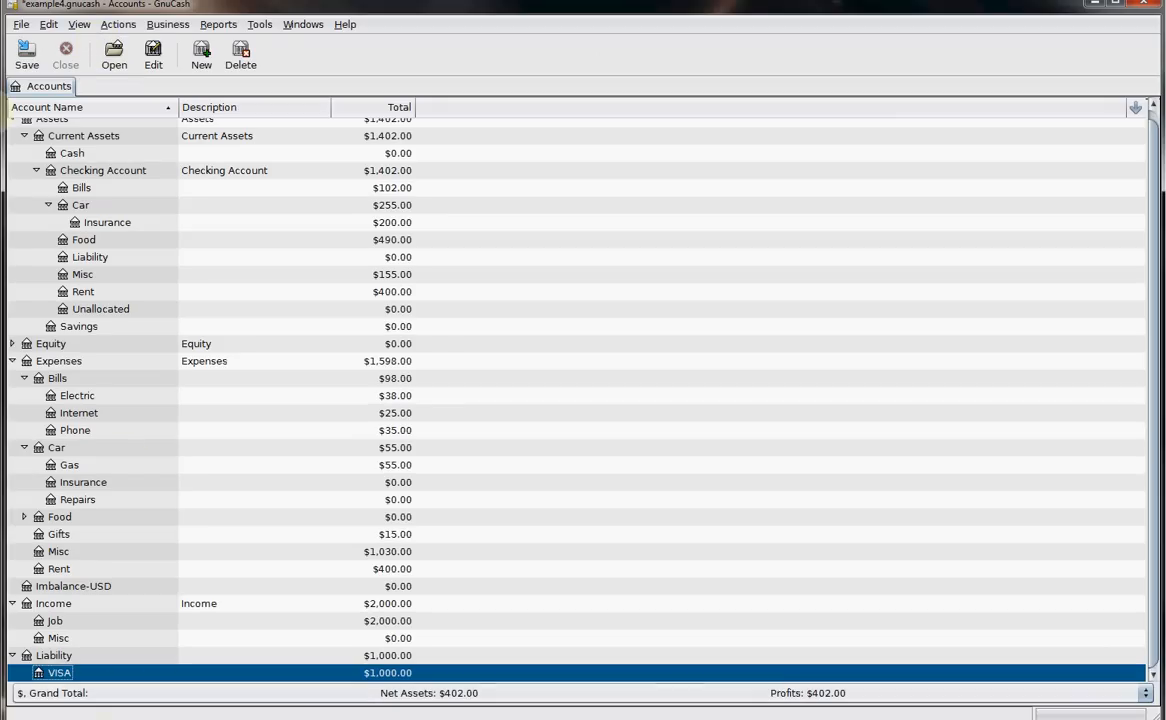
Step: Save the book with the recorded VISA computer purchase
click(36, 64)
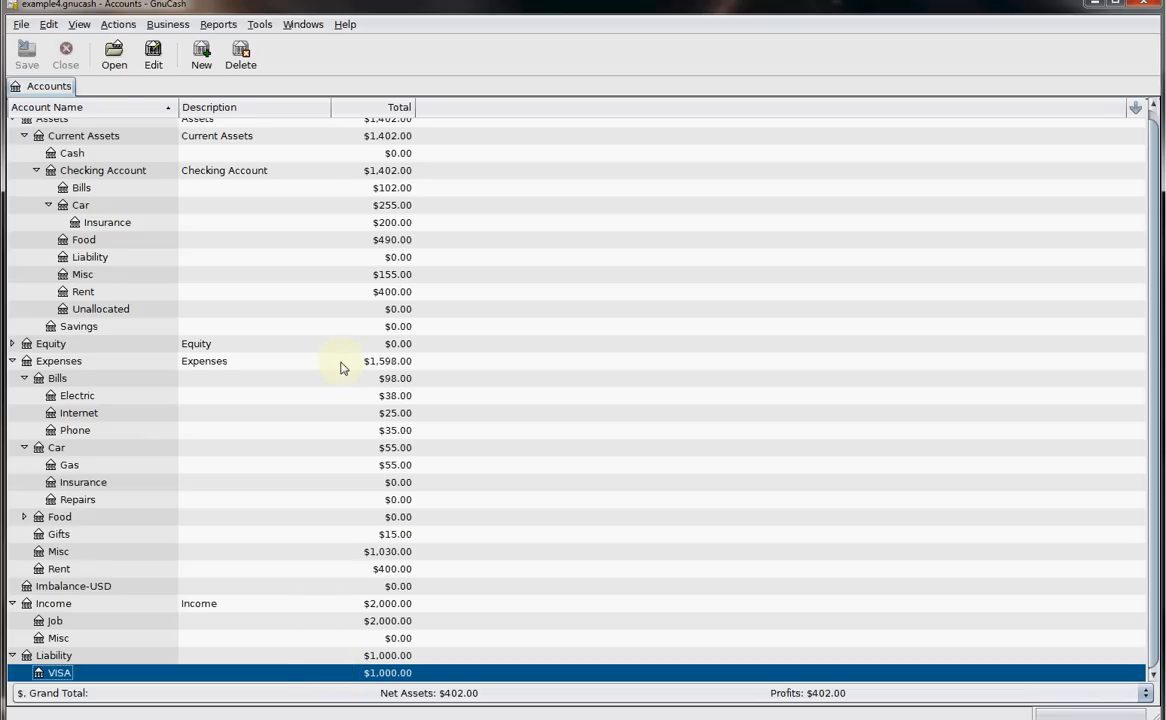
Step: Examine Checking Account, its Liability sub-account and the VISA liability in the account tree, and view the available report types
scroll(338, 385, up, 1)
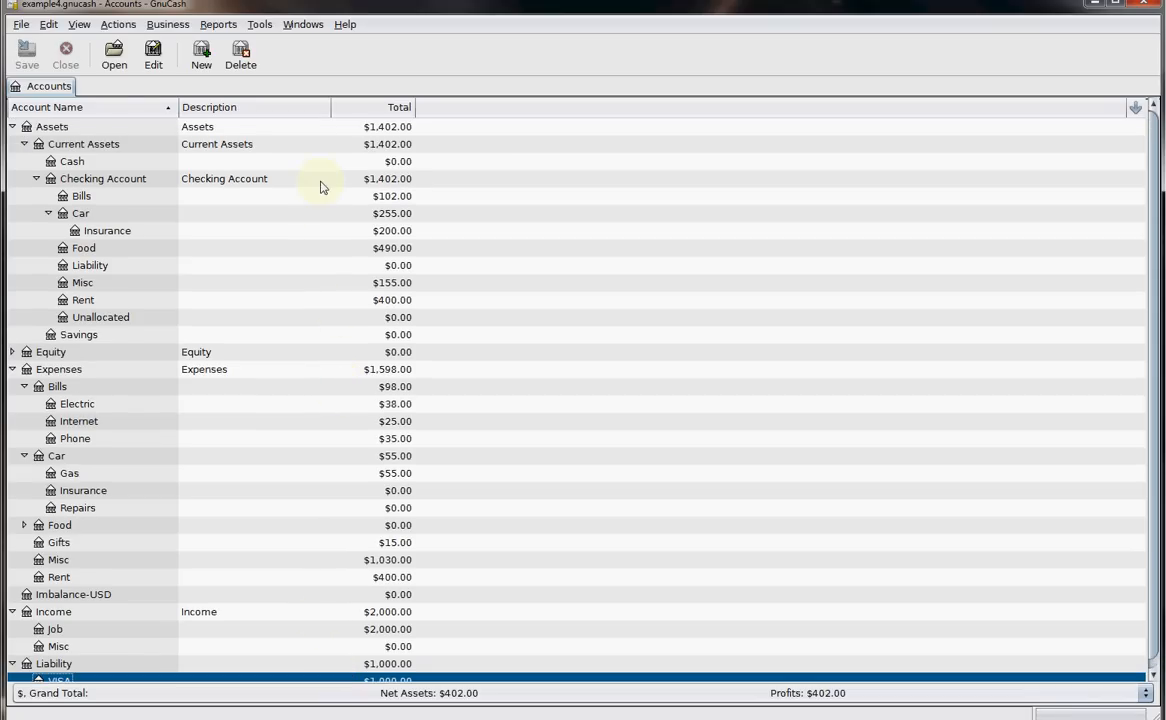
click(286, 179)
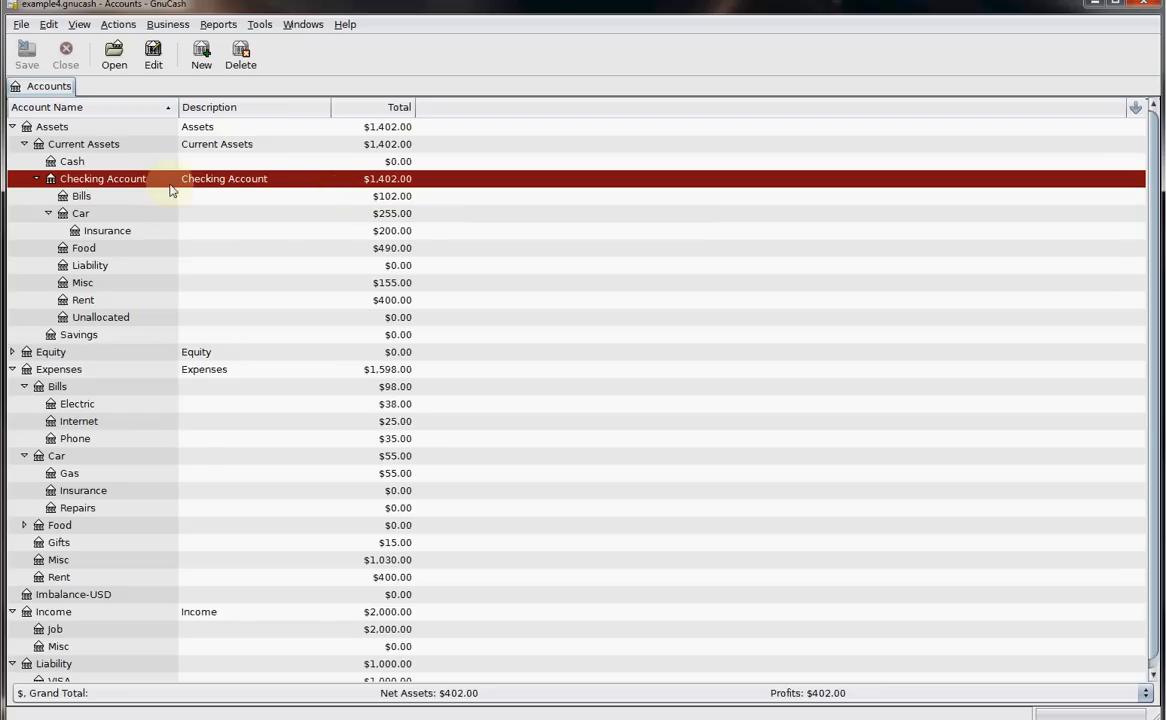
click(129, 267)
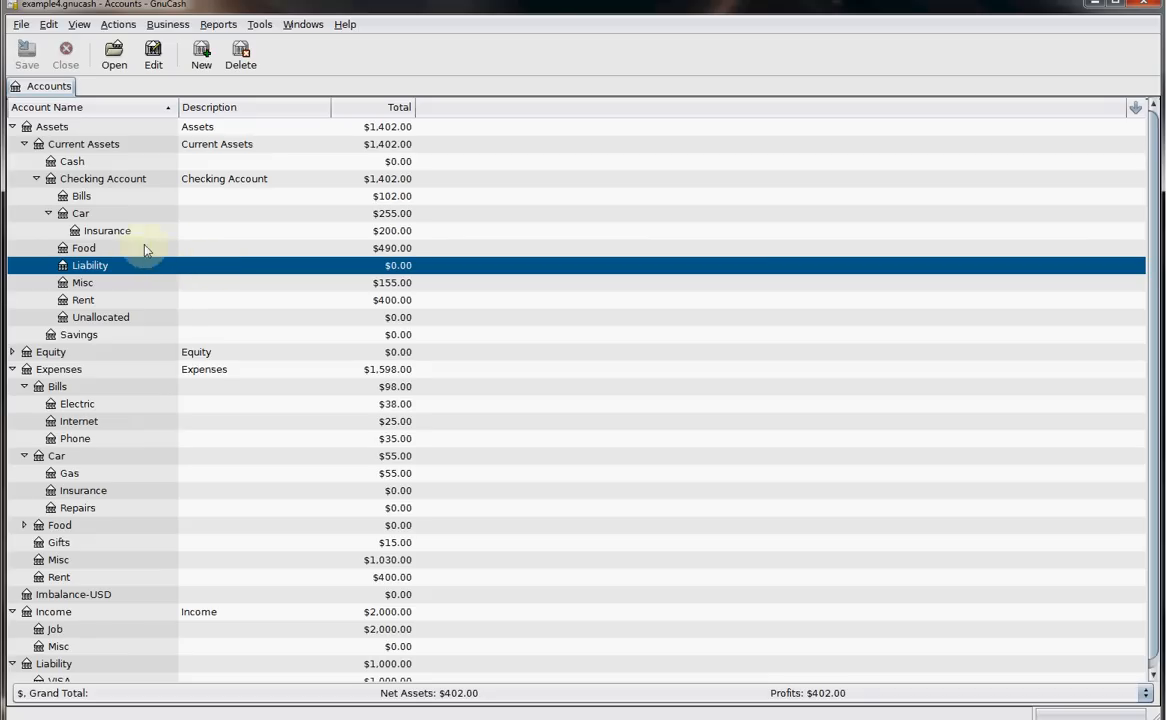
scroll(160, 268, down, 1)
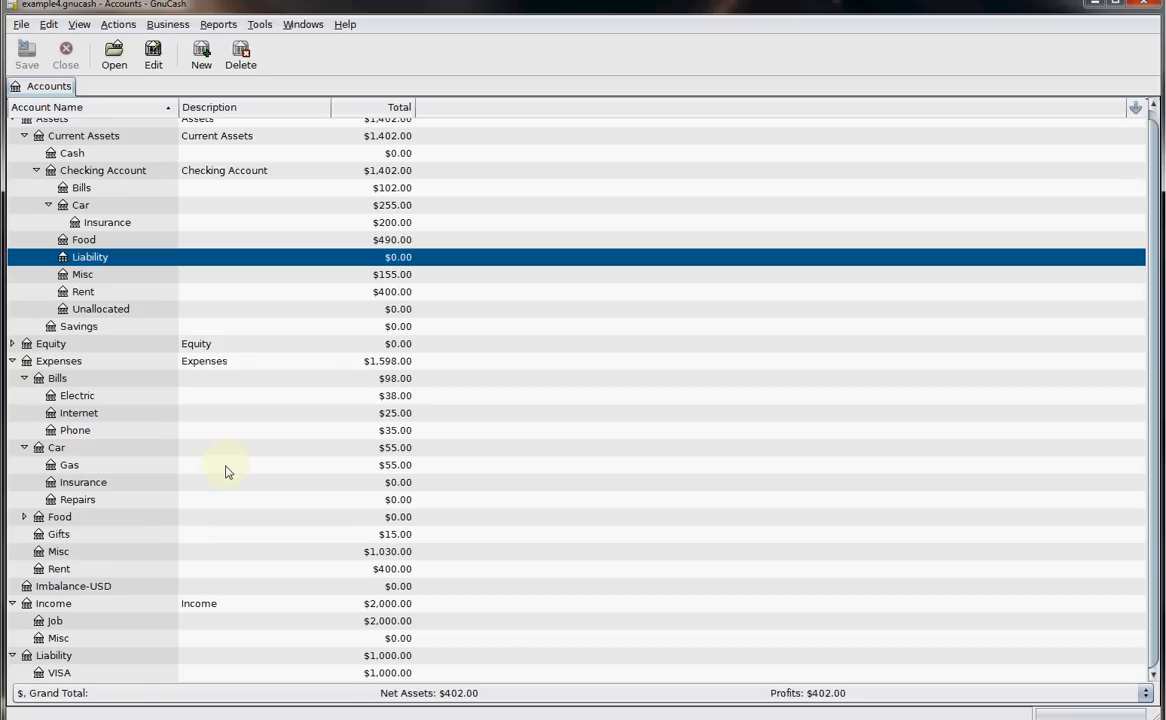
scroll(226, 468, up, 1)
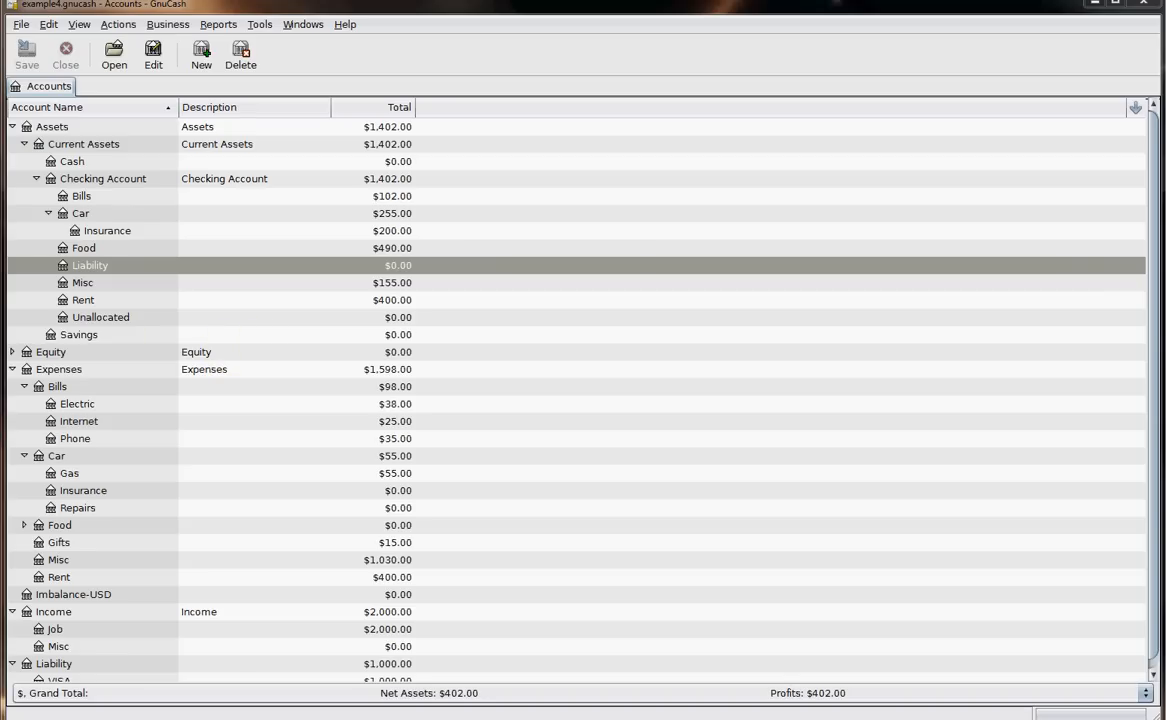
click(226, 24)
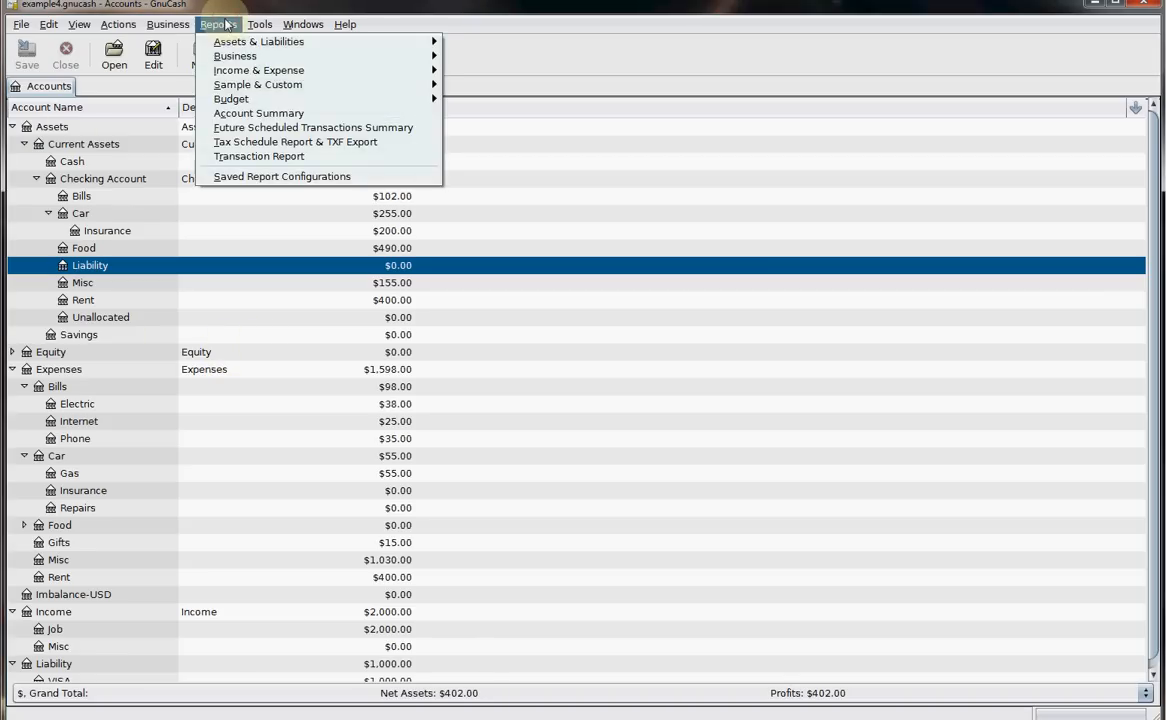
click(226, 24)
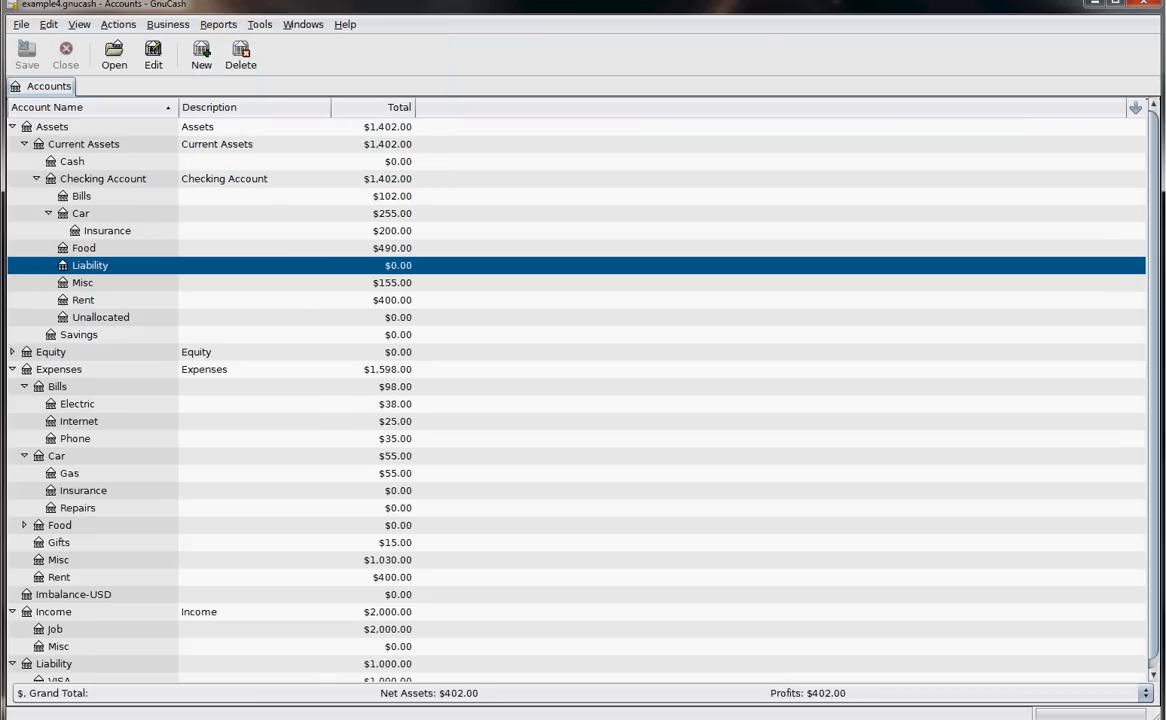